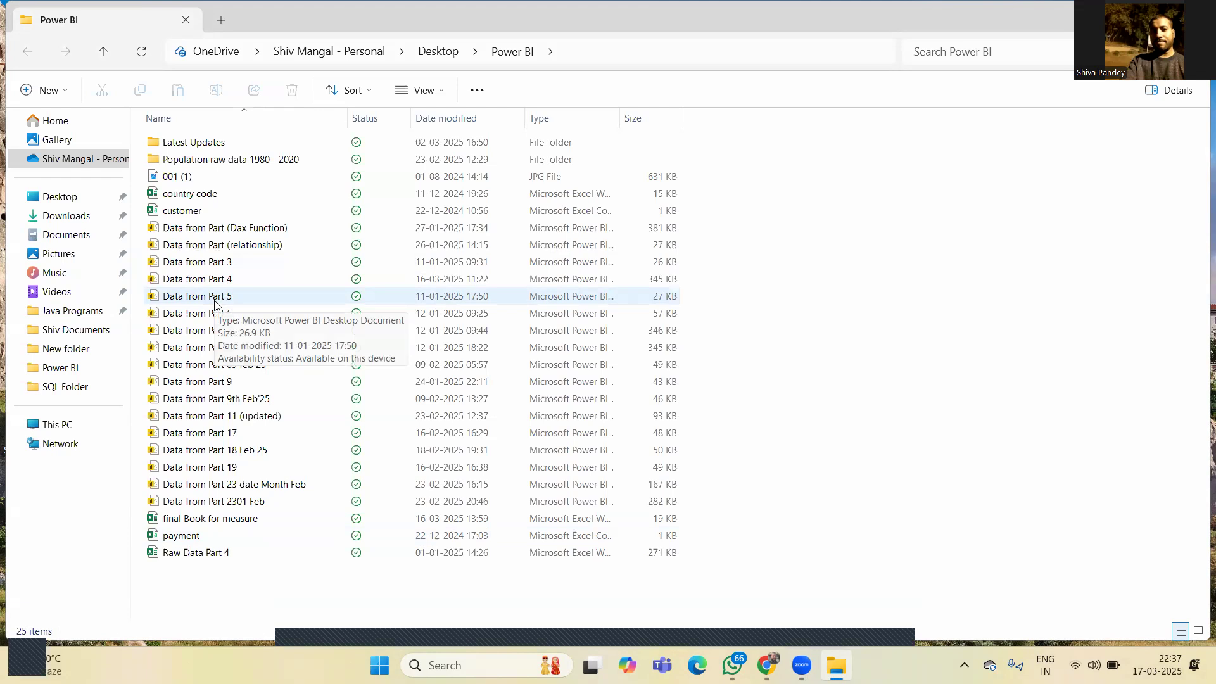
Open the Power BI file "Data from Part 5" and show its data in table view.
{"action": "left_click", "coordinate": [223, 303]}
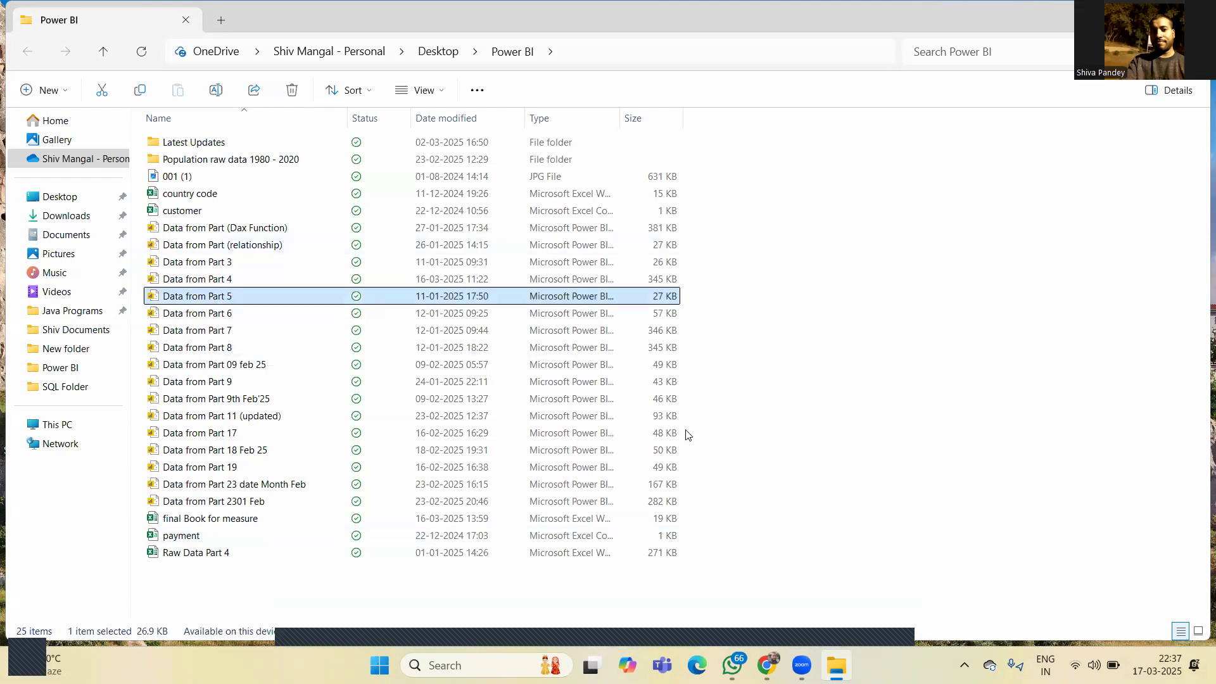
{"action": "key", "text": "Return"}
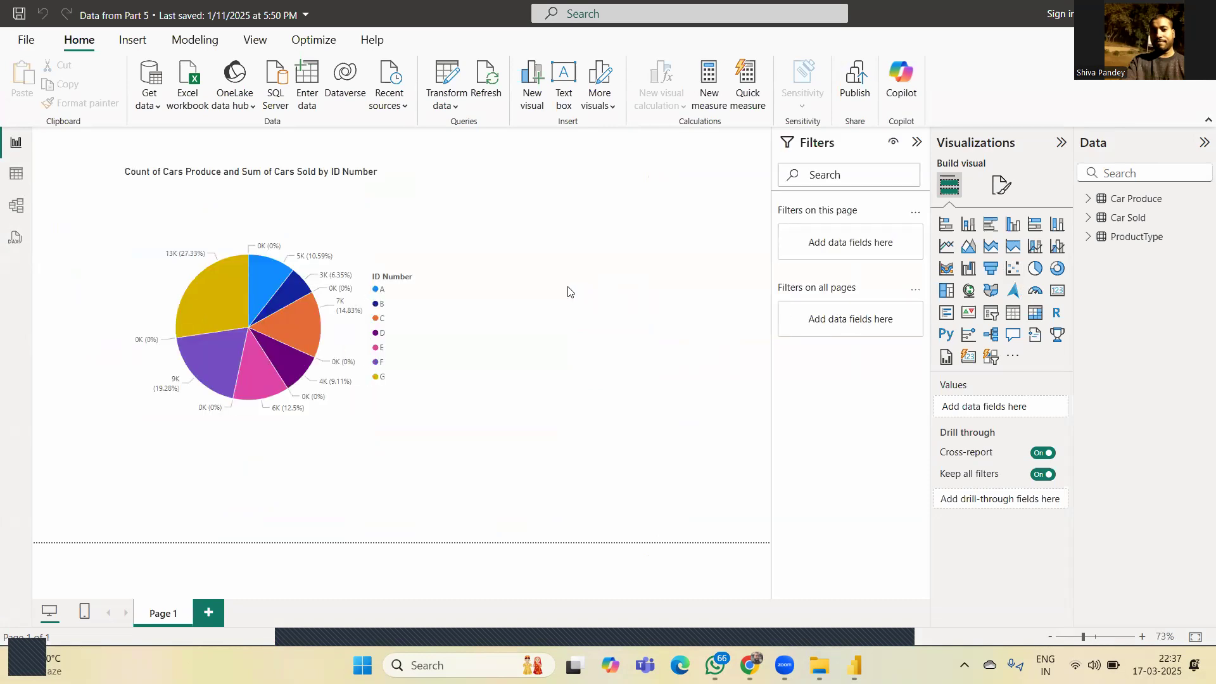
{"action": "left_click", "coordinate": [18, 182]}
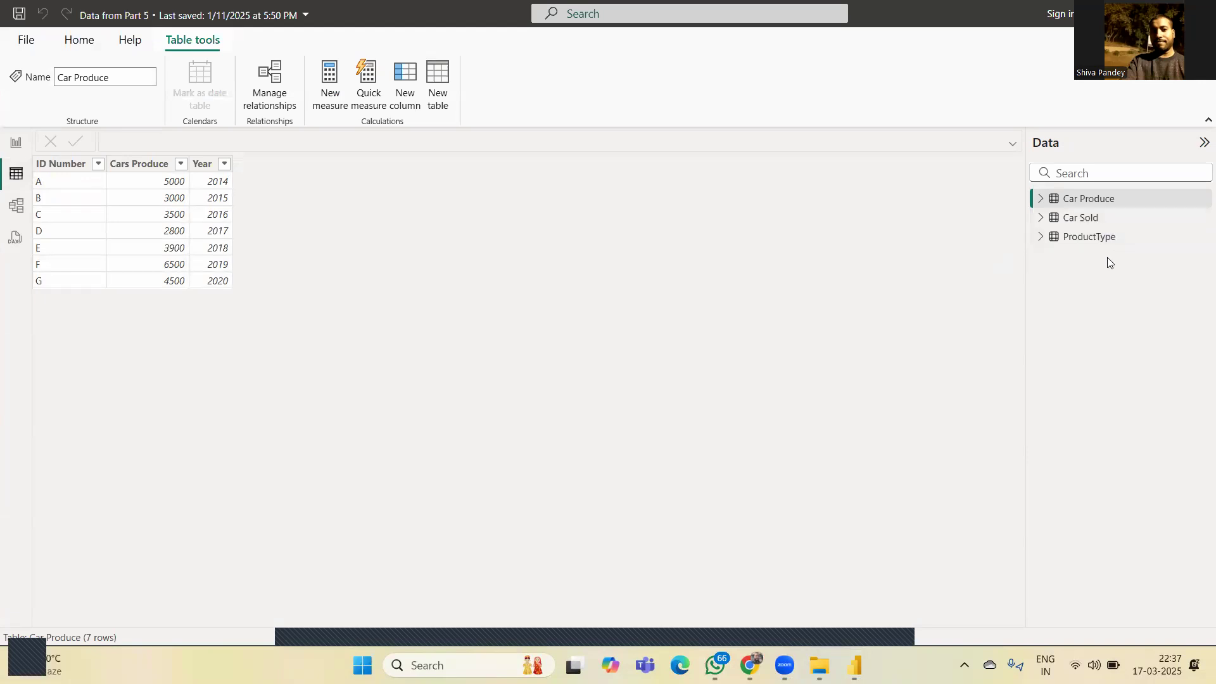
Look through the data of the Car Produce, Car Sold and ProductType tables.
{"action": "left_click", "coordinate": [1087, 199]}
{"action": "left_click", "coordinate": [1080, 219]}
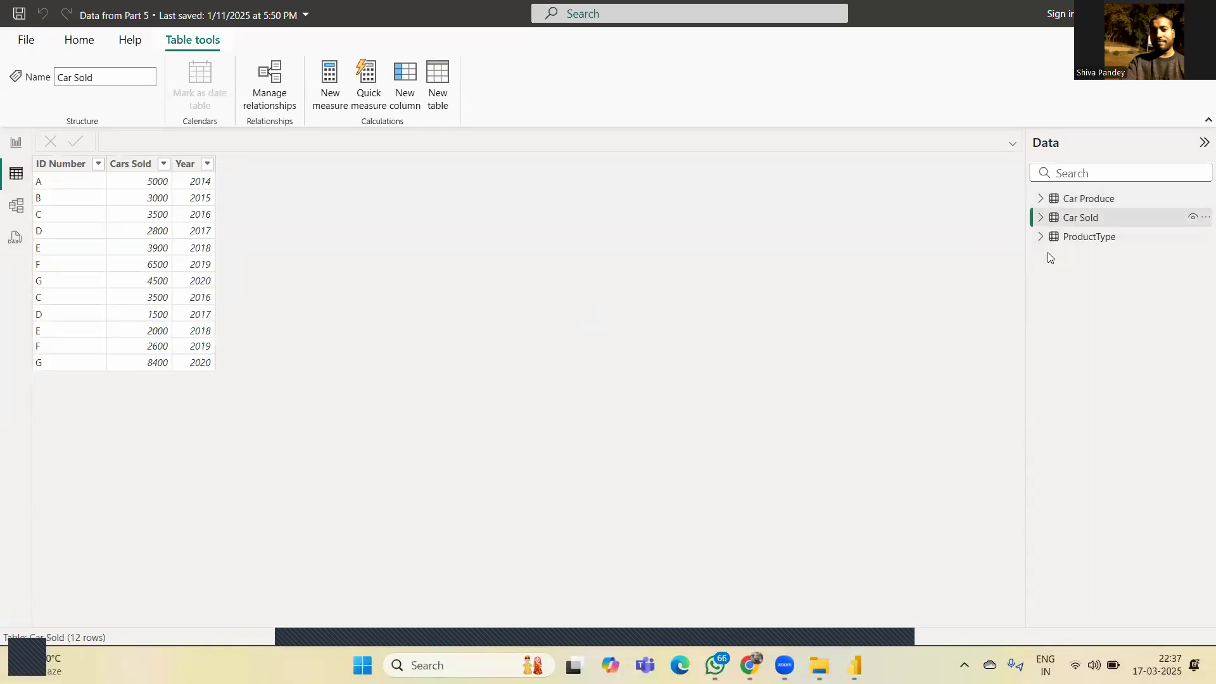
{"action": "left_click", "coordinate": [1081, 243]}
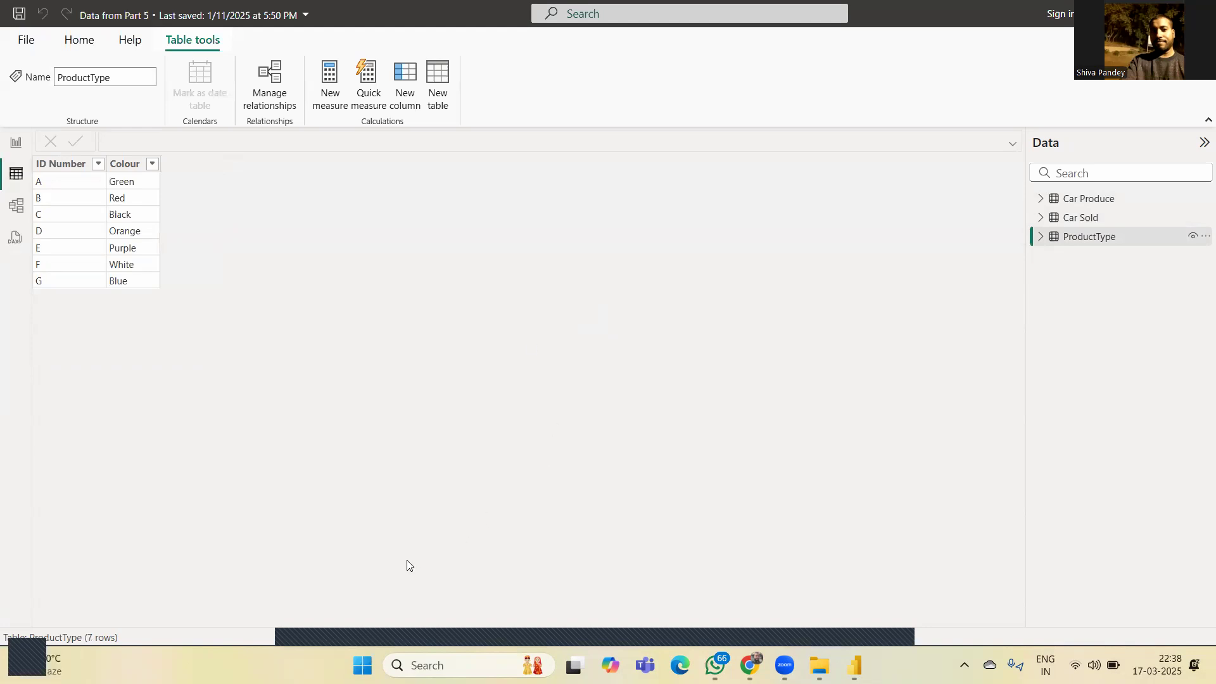
Switch to Excel and create a blank workbook.
{"action": "key", "text": "super"}
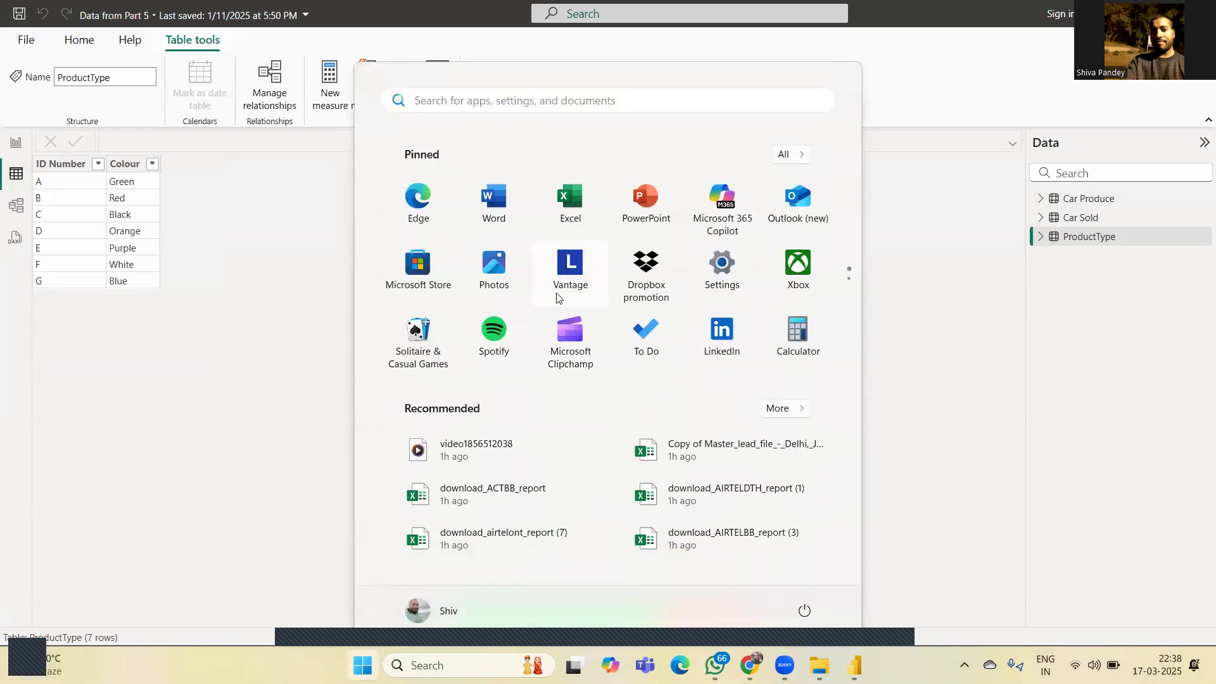
{"action": "left_click", "coordinate": [572, 197]}
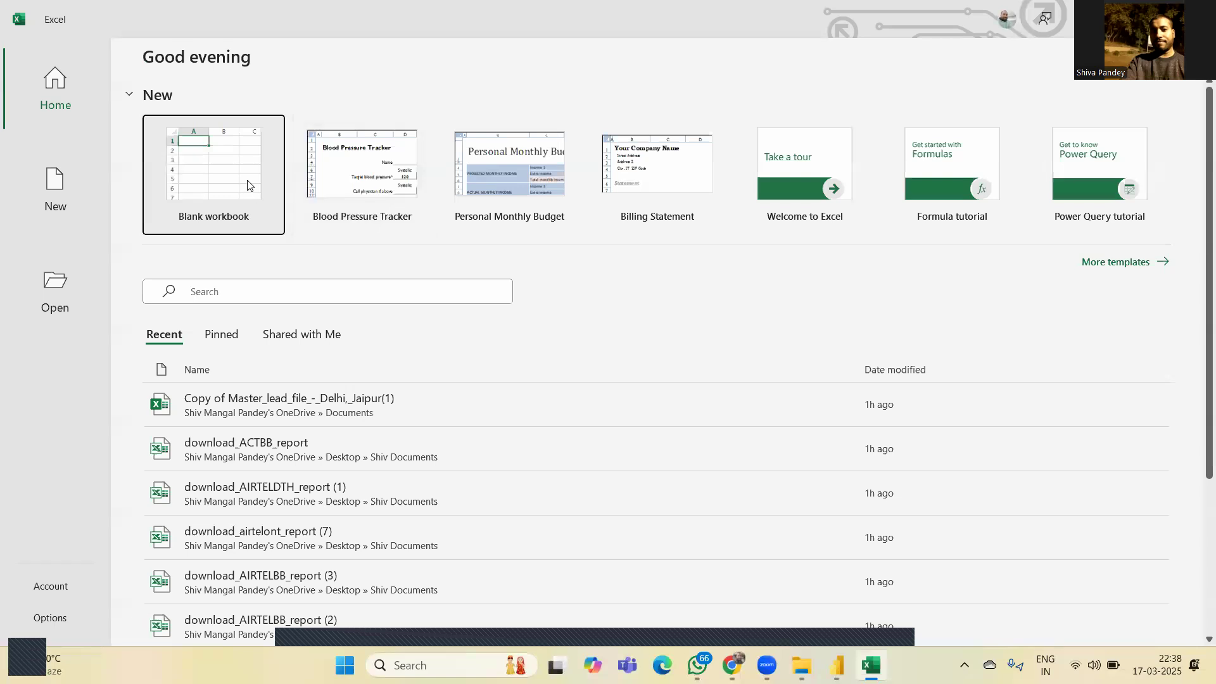
{"action": "left_click", "coordinate": [247, 185]}
Enter the letters A, B and C in cells F1 to F3.
{"action": "left_click", "coordinate": [308, 274]}
{"action": "left_click", "coordinate": [306, 242]}
{"action": "left_click", "coordinate": [300, 194]}
{"action": "type", "text": "A"}
{"action": "key", "text": "Return"}
{"action": "type", "text": "B"}
{"action": "left_click", "coordinate": [302, 196]}
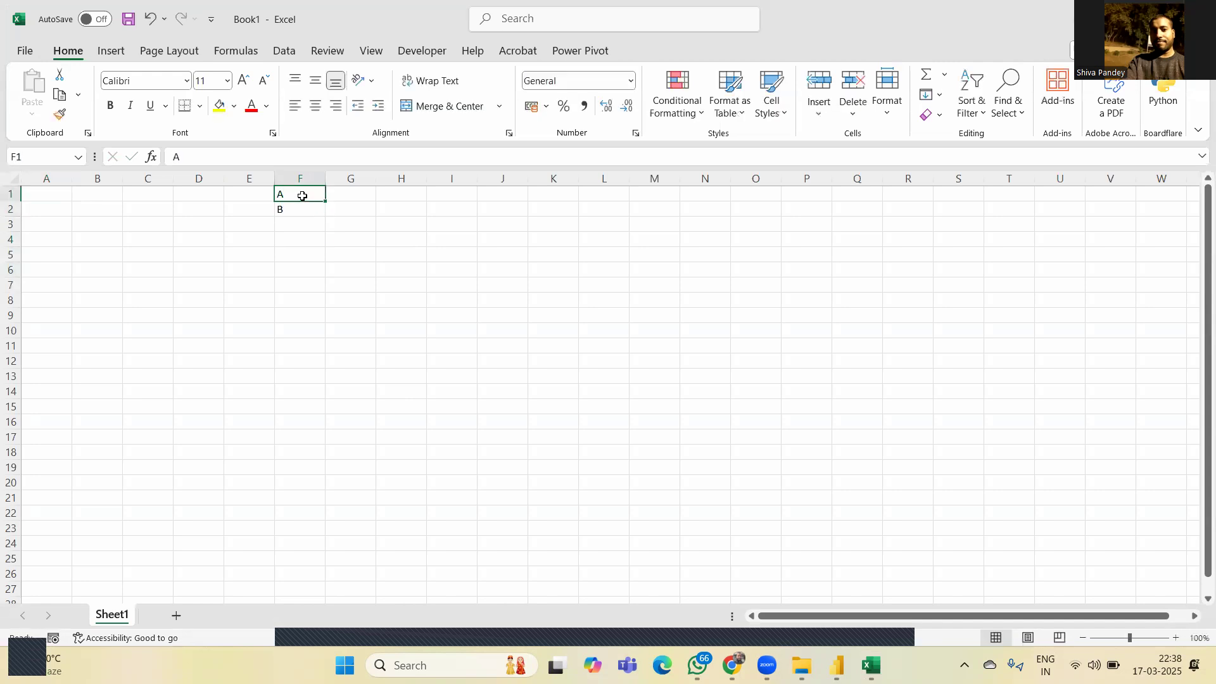
{"action": "key", "text": "Down"}
{"action": "key", "text": "Down"}
{"action": "type", "text": "C"}
{"action": "key", "text": "Return"}
Enter the numbers 1, 2 and 3 in cells G1 to G3.
{"action": "key", "text": "Up"}
{"action": "key", "text": "Up"}
{"action": "key", "text": "Right"}
{"action": "key", "text": "Up"}
{"action": "type", "text": "1"}
{"action": "key", "text": "Return"}
{"action": "type", "text": "2"}
{"action": "key", "text": "Return"}
{"action": "type", "text": "3"}
{"action": "key", "text": "Return"}
{"action": "key", "text": "Up"}
{"action": "key", "text": "Up"}
{"action": "key", "text": "Up"}
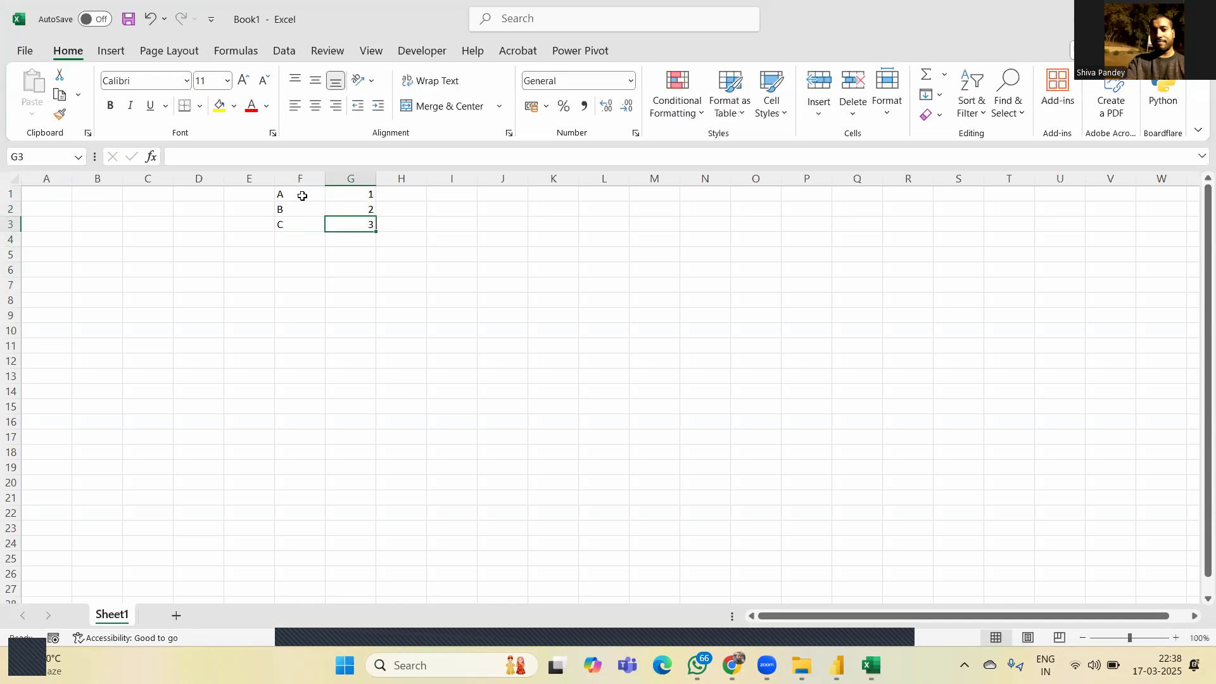
Enter the formula =CONCATENATE(F1,"-",G1) in cell I1.
{"action": "key", "text": "Left"}
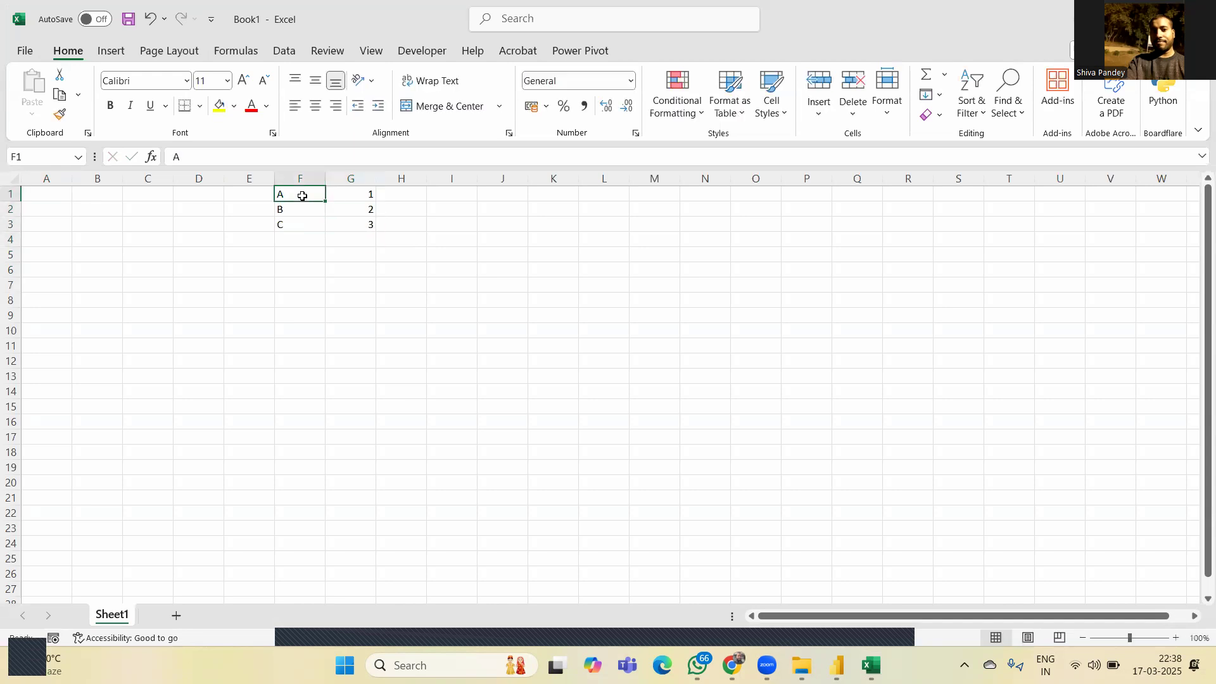
{"action": "key", "text": "Right"}
{"action": "key", "text": "Right"}
{"action": "key", "text": "Right"}
{"action": "type", "text": "="}
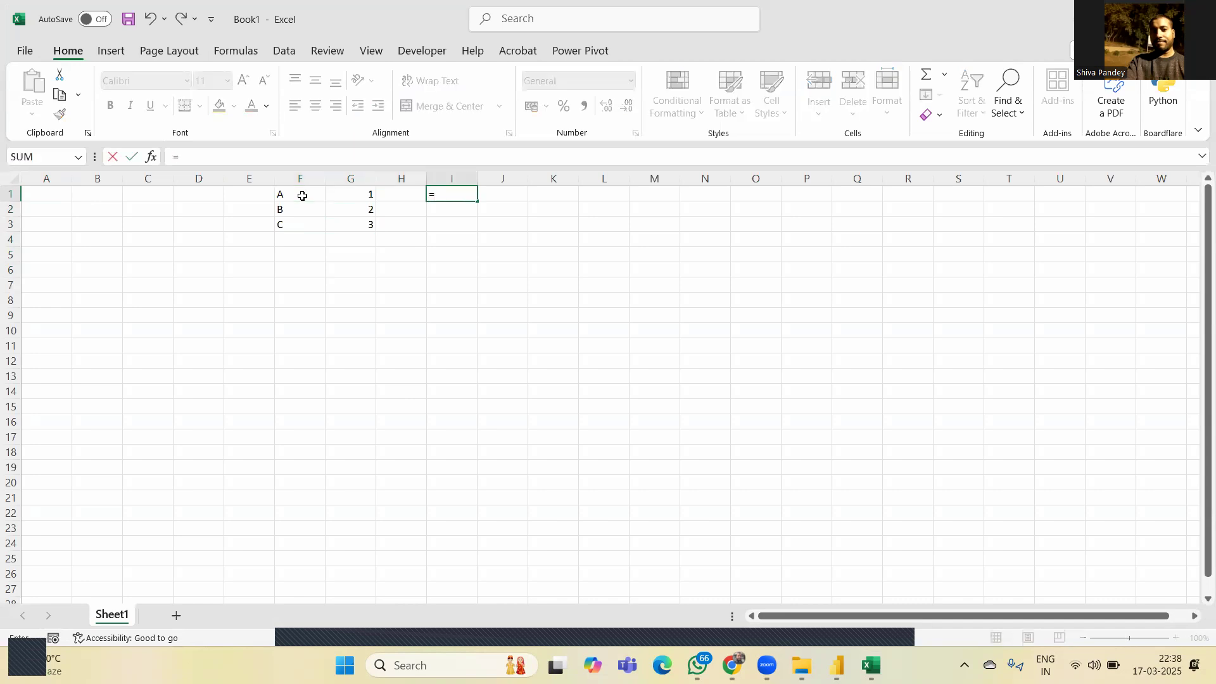
{"action": "type", "text": "con"}
{"action": "key", "text": "Tab"}
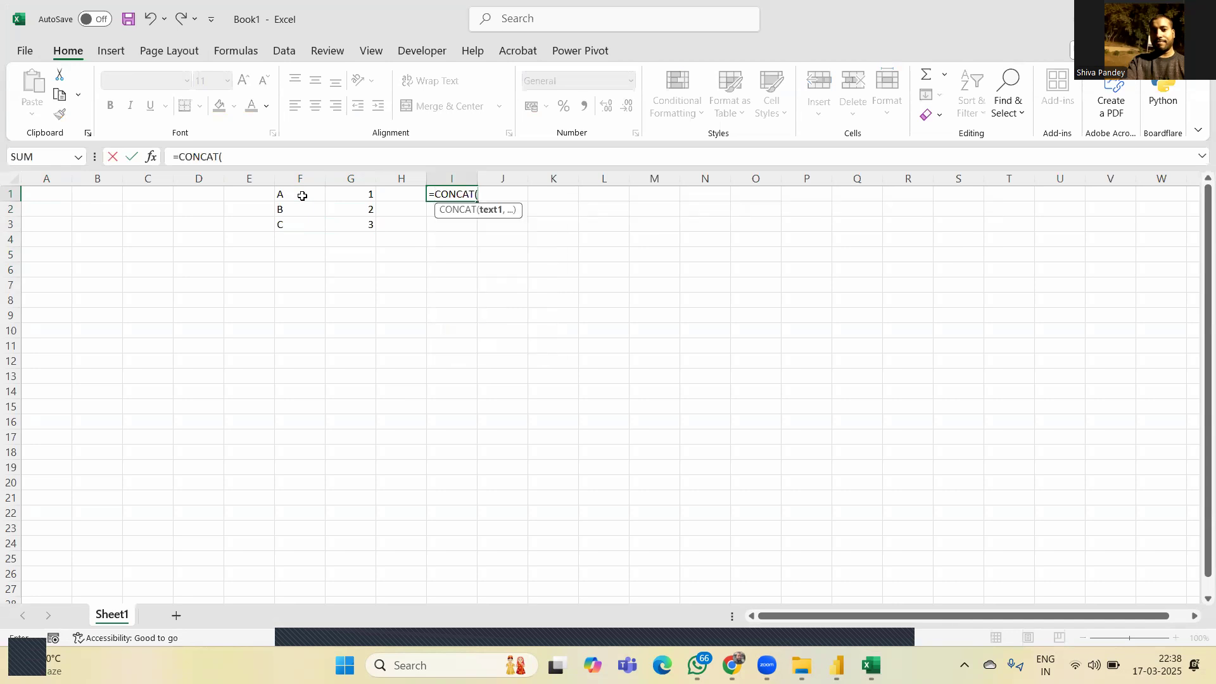
{"action": "key", "text": "BackSpace"}
{"action": "key", "text": "BackSpace"}
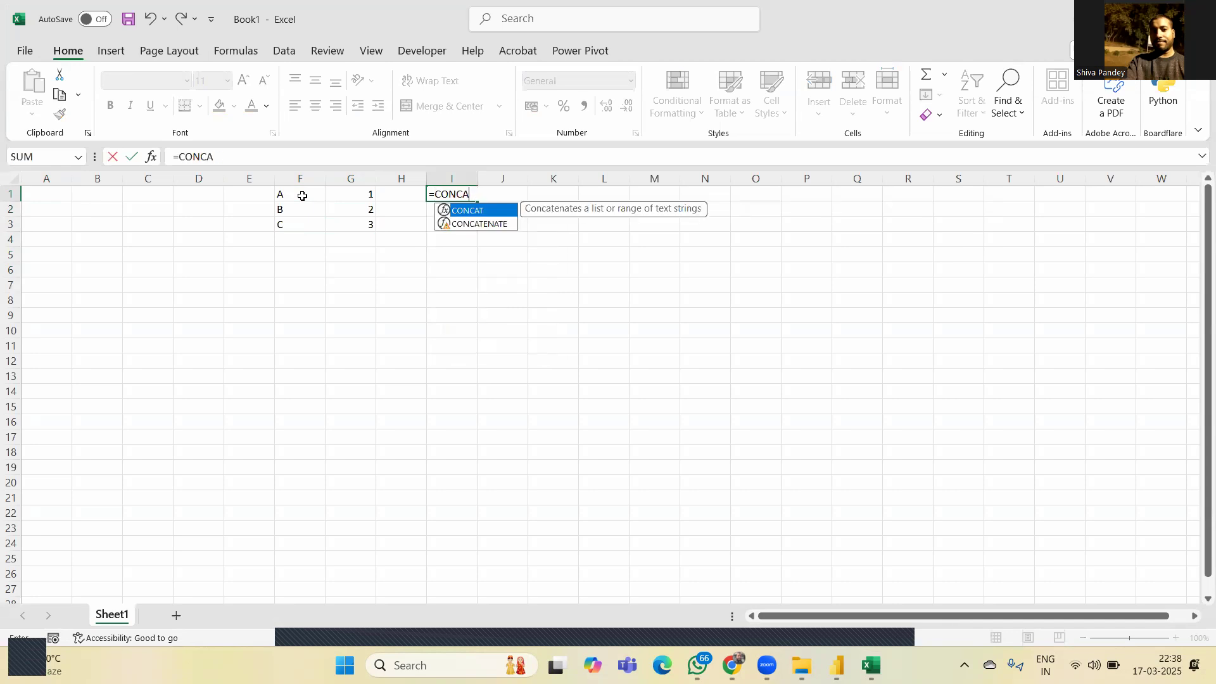
{"action": "key", "text": "Down"}
{"action": "key", "text": "Tab"}
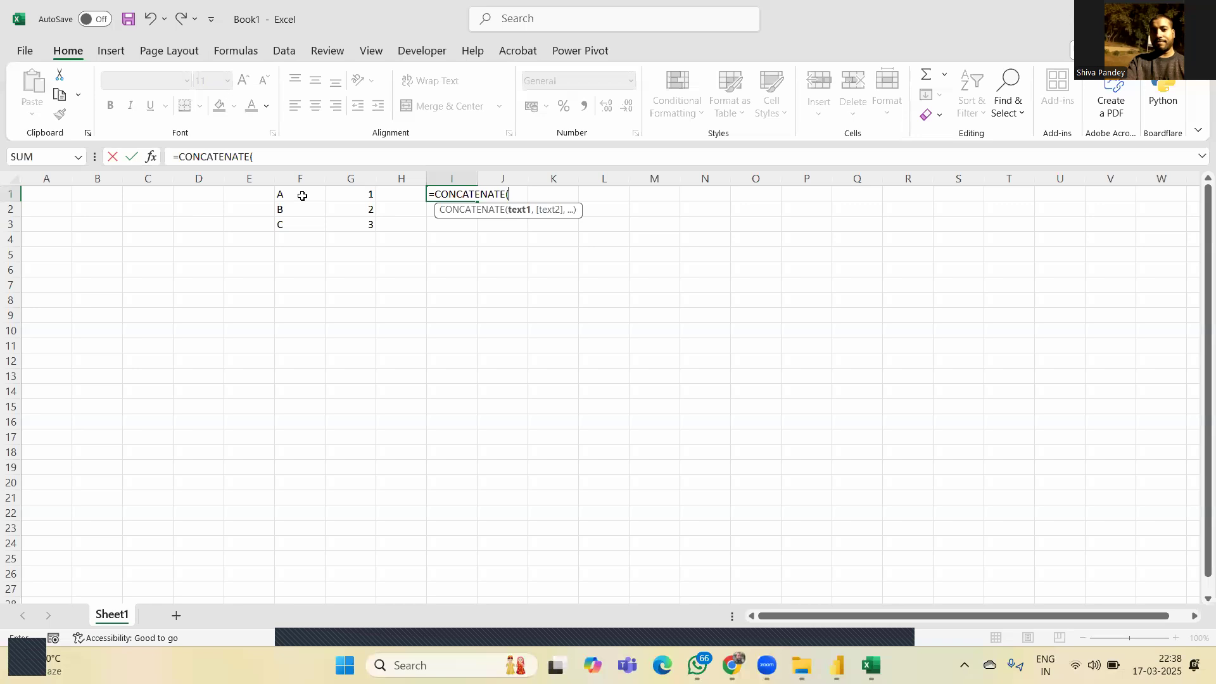
{"action": "left_click", "coordinate": [302, 195]}
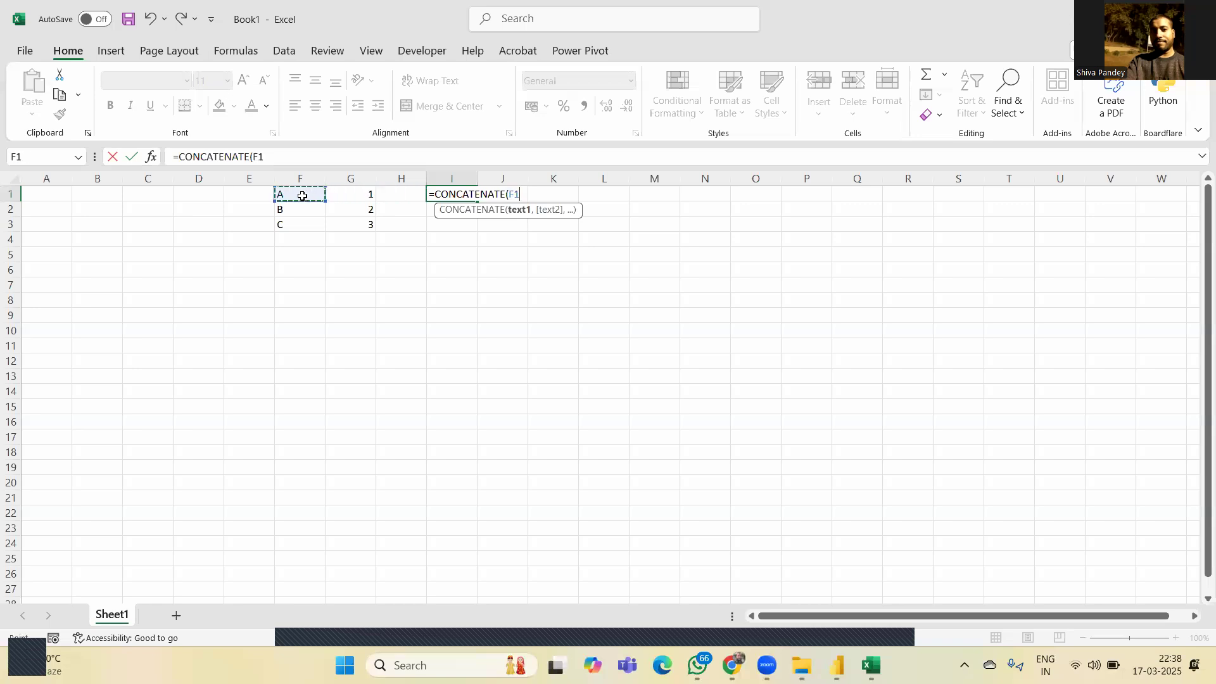
{"action": "type", "text": ",\"-"}
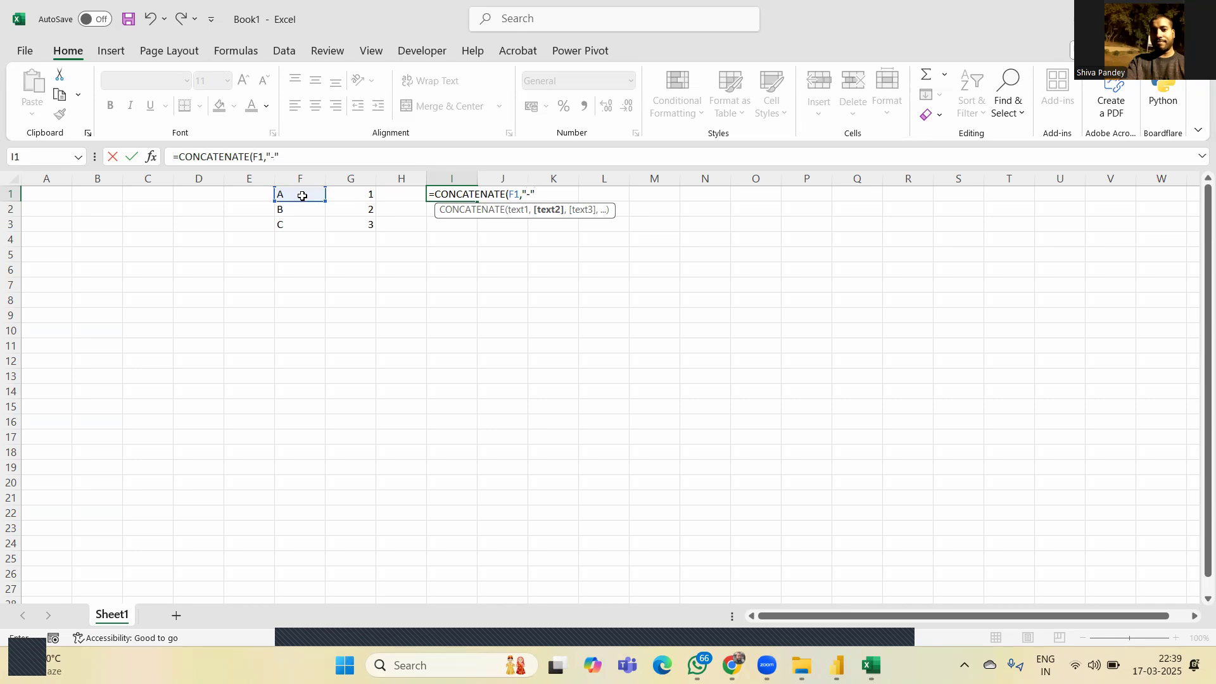
{"action": "type", "text": ","}
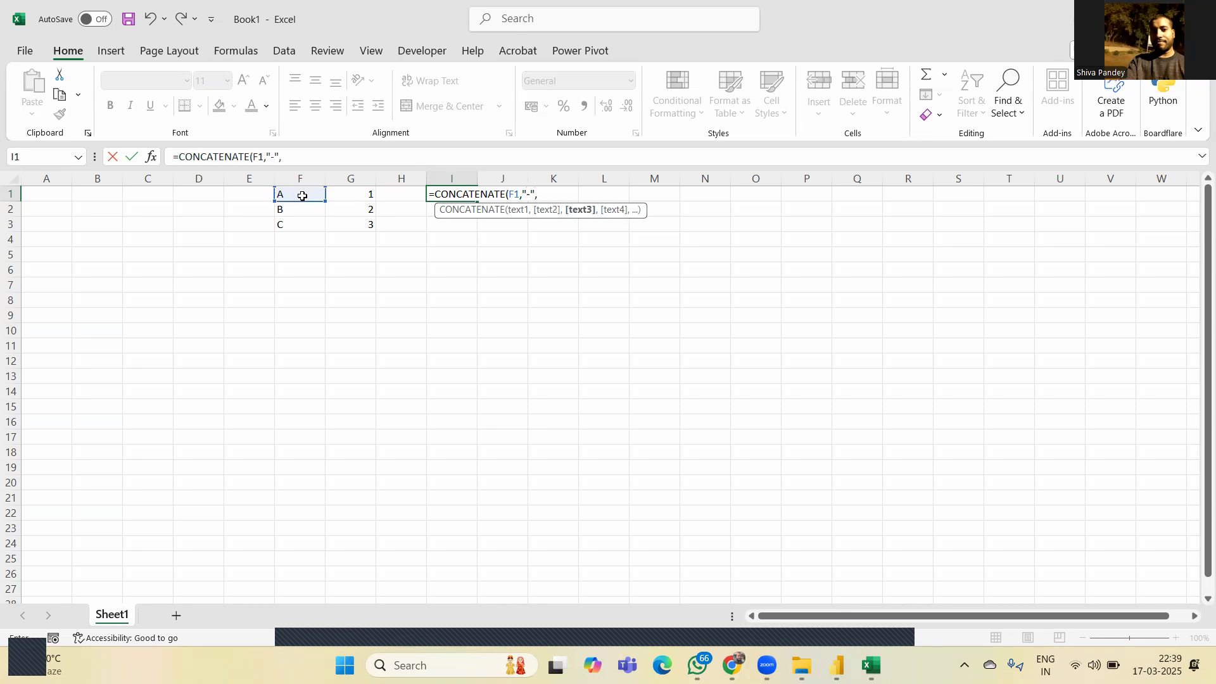
{"action": "key", "text": "Left"}
{"action": "key", "text": "Left"}
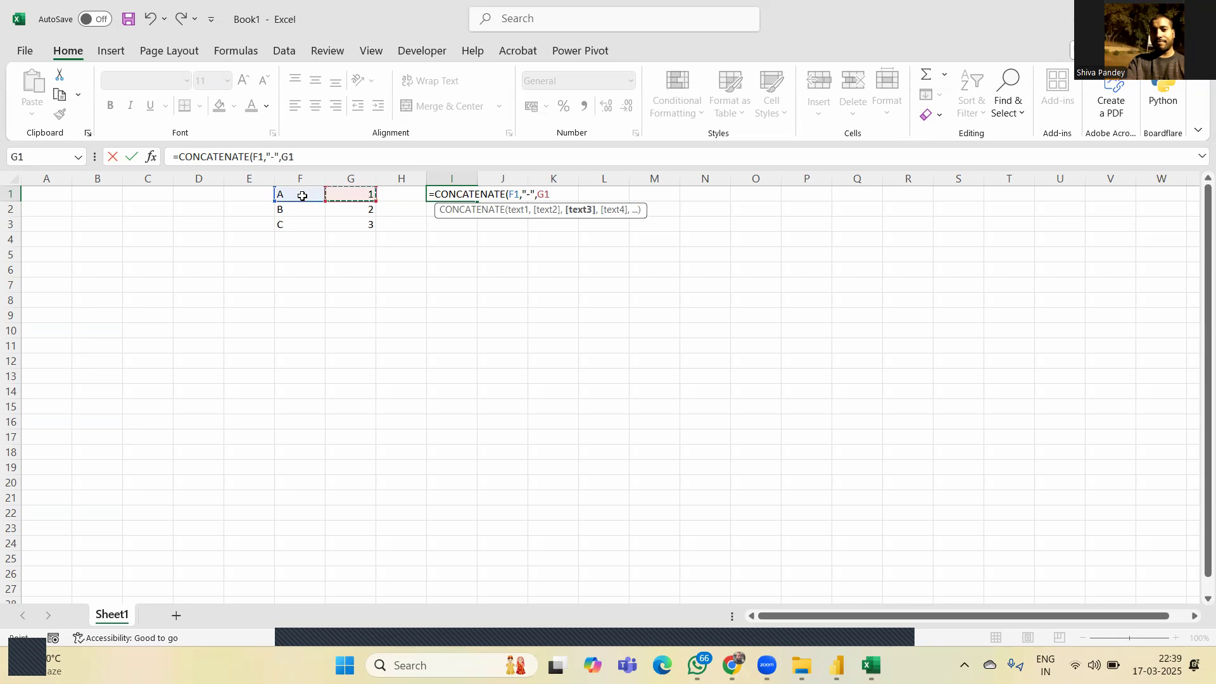
{"action": "type", "text": ")"}
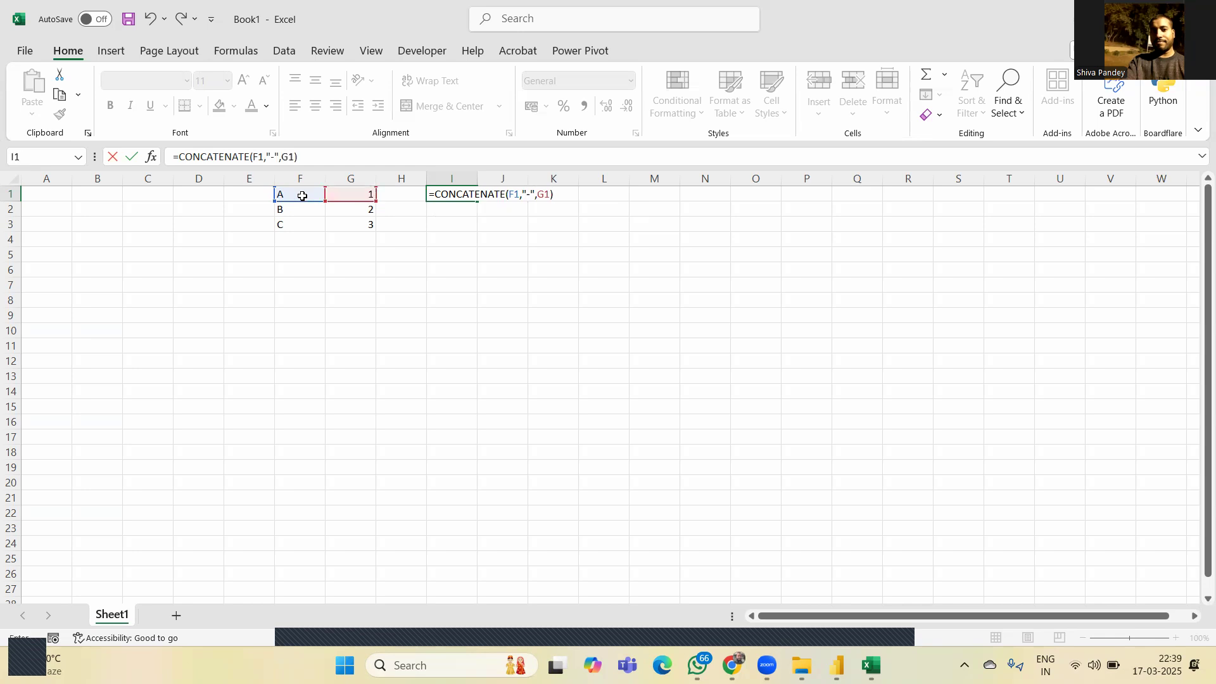
{"action": "key", "text": "Return"}
Fill the CONCATENATE formula from I1 down to I3.
{"action": "key", "text": "Up"}
{"action": "key", "text": "Left"}
{"action": "key", "text": "Down"}
{"action": "key", "text": "Down"}
{"action": "key", "text": "Right"}
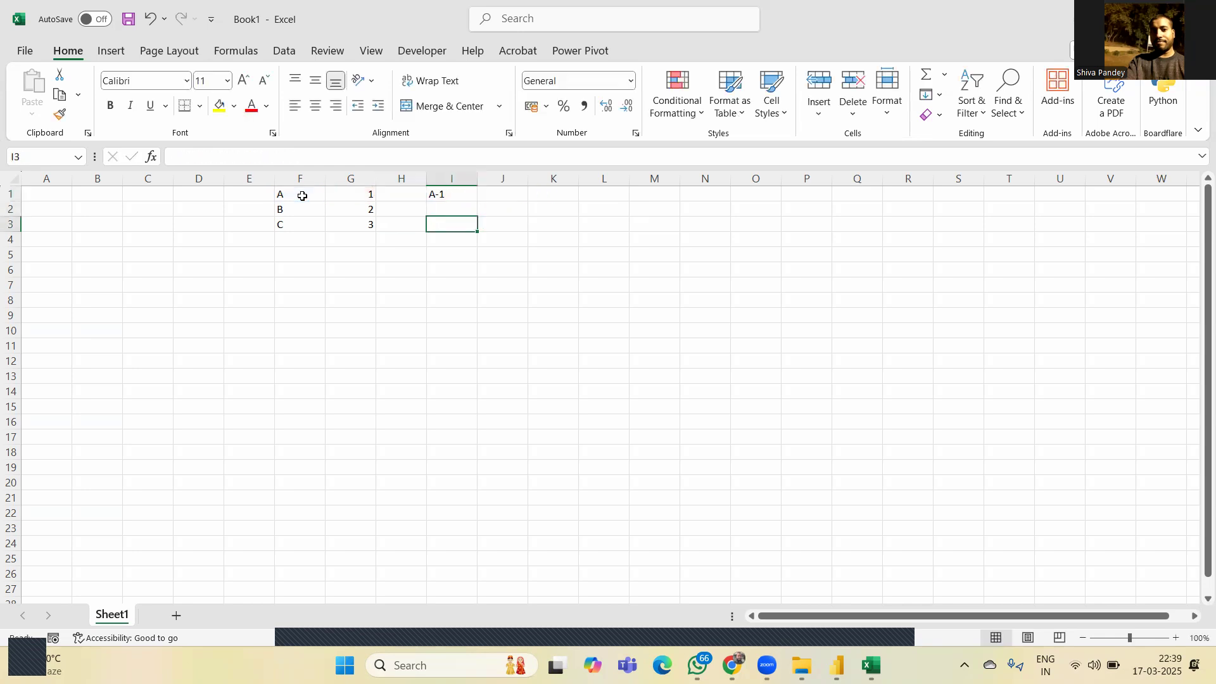
{"action": "key", "text": "shift+Up"}
{"action": "key", "text": "shift+Up"}
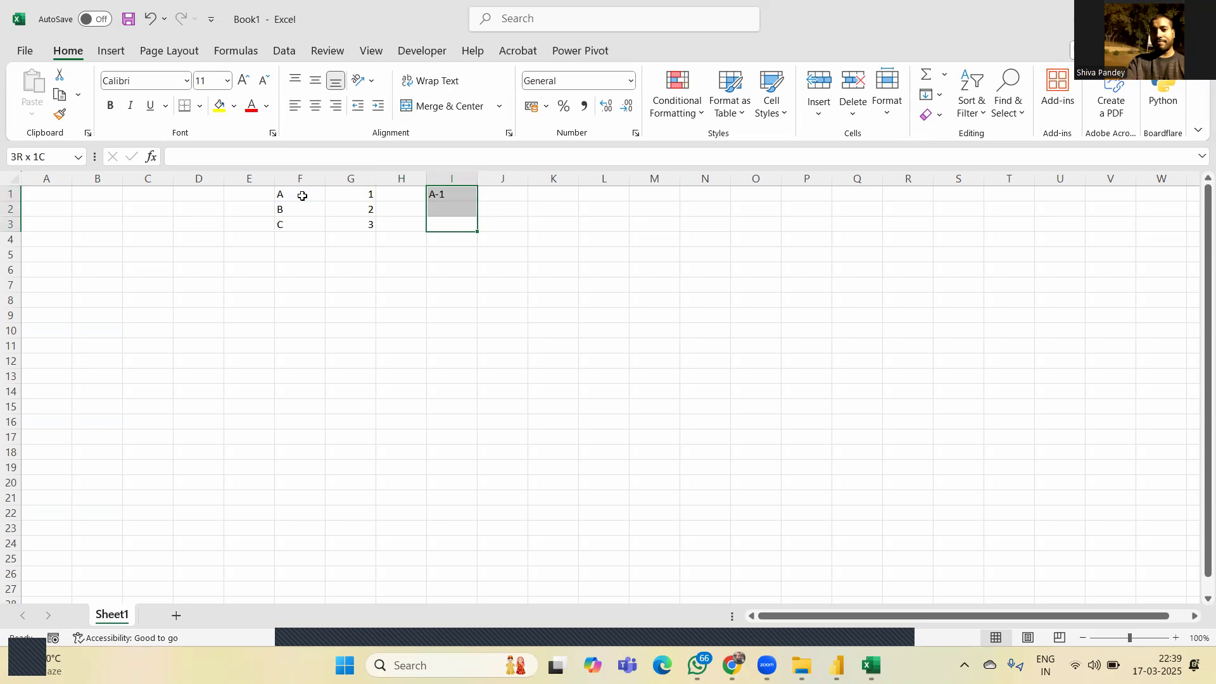
{"action": "key", "text": "ctrl+d"}
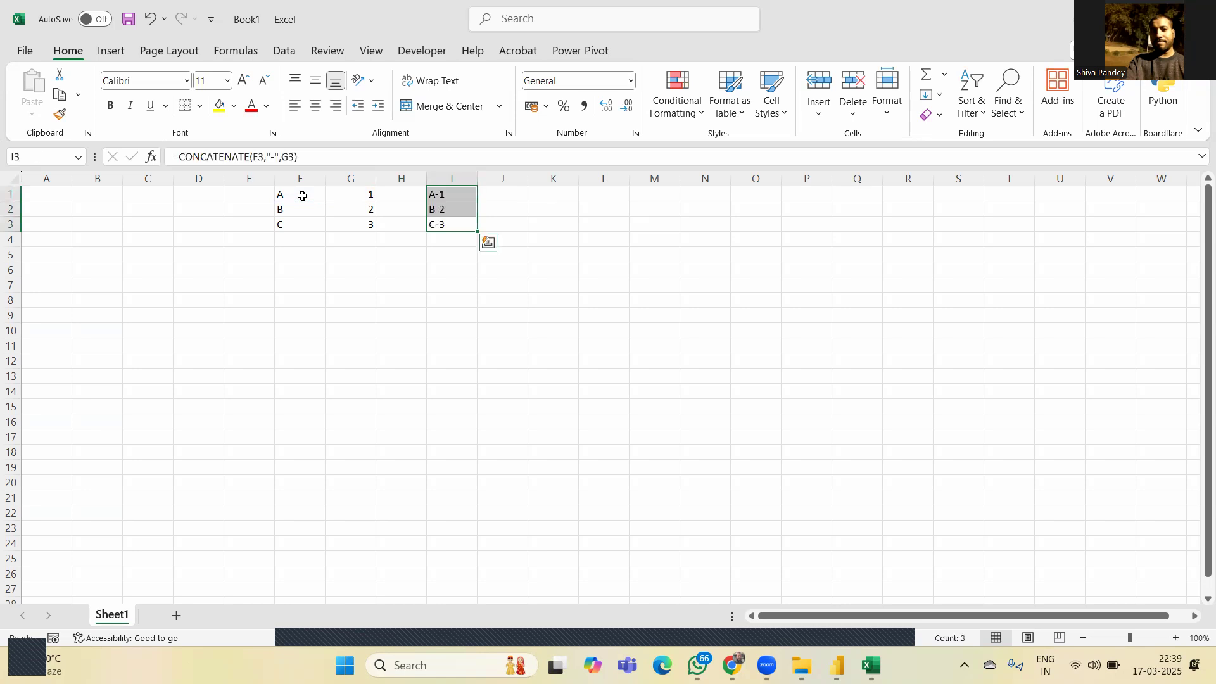
{"action": "key", "text": "Up"}
{"action": "key", "text": "Up"}
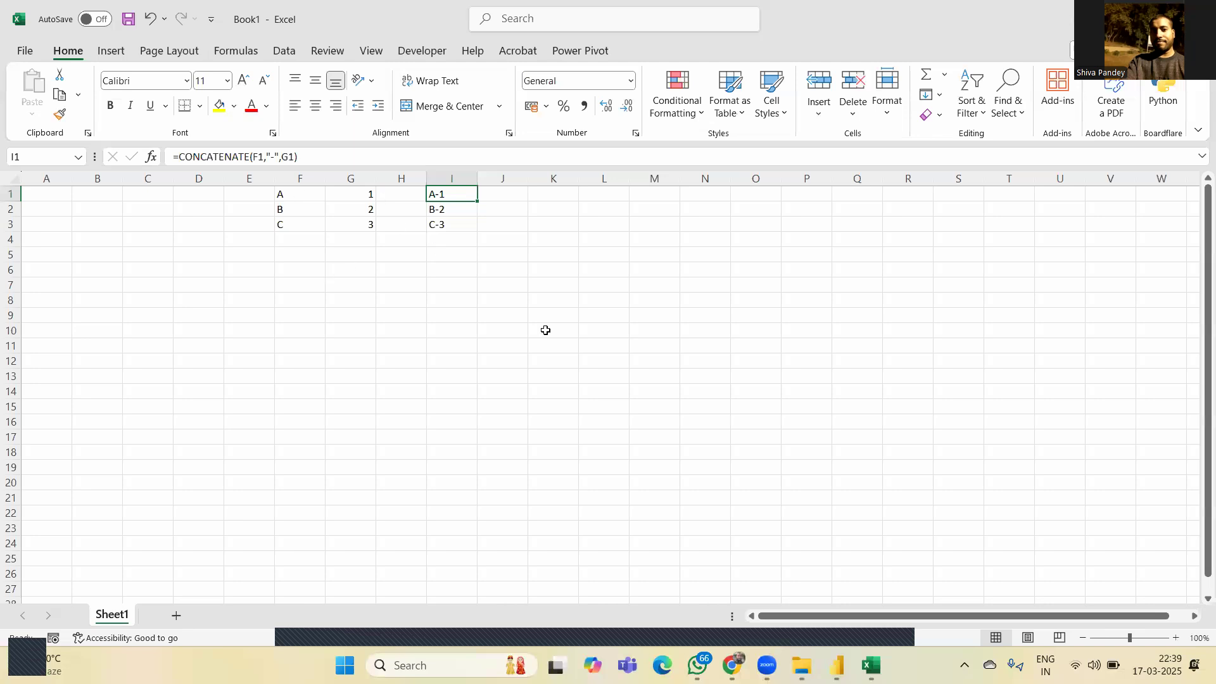
Switch back to the "Data from Part 5" report in Power BI and add a new calculated column to the ProductType table.
{"action": "mouse_move", "coordinate": [834, 663]}
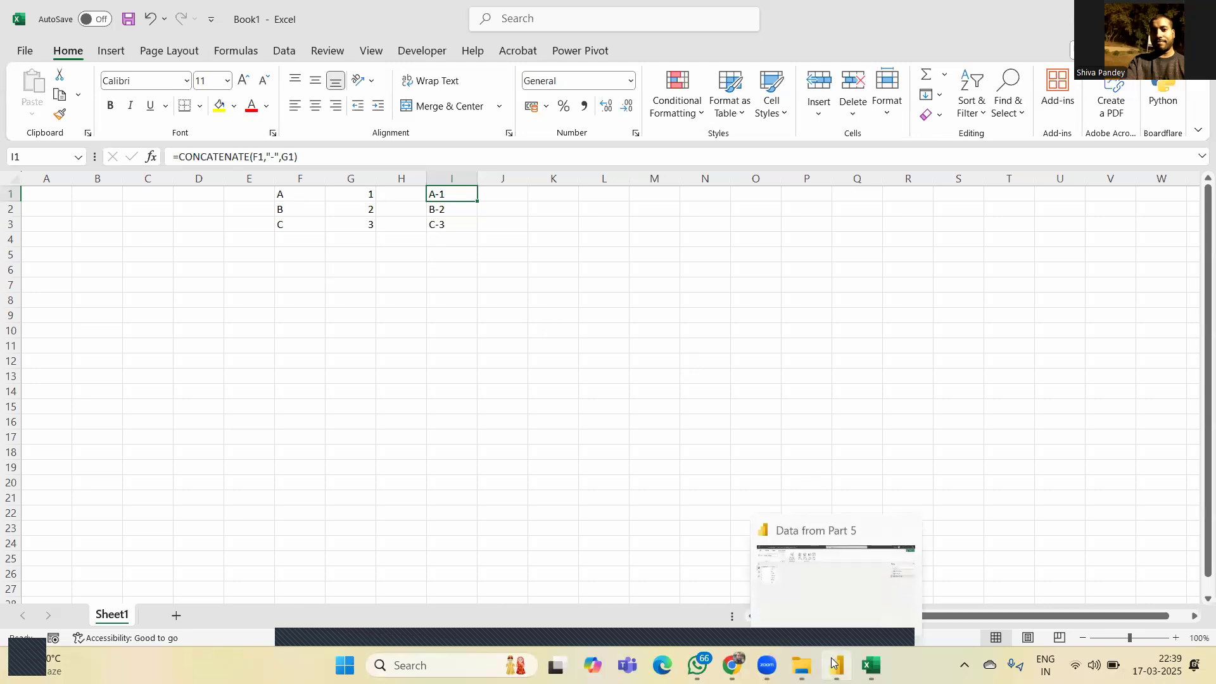
{"action": "left_click", "coordinate": [838, 580]}
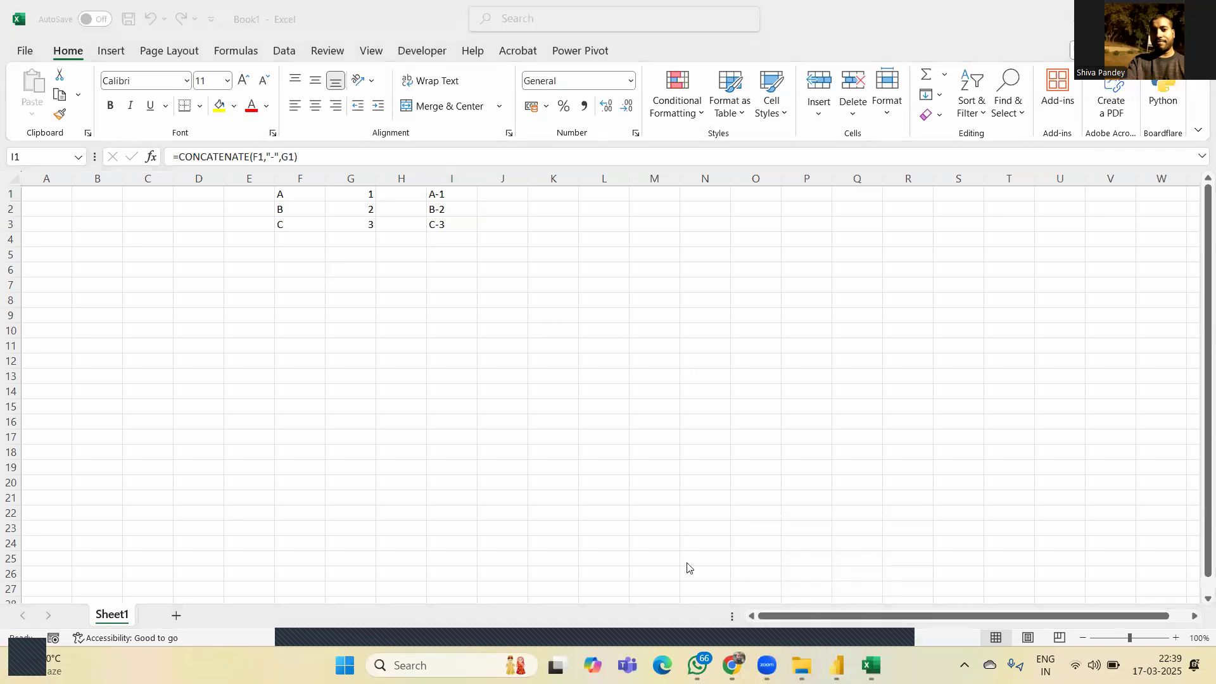
{"action": "left_click", "coordinate": [836, 663]}
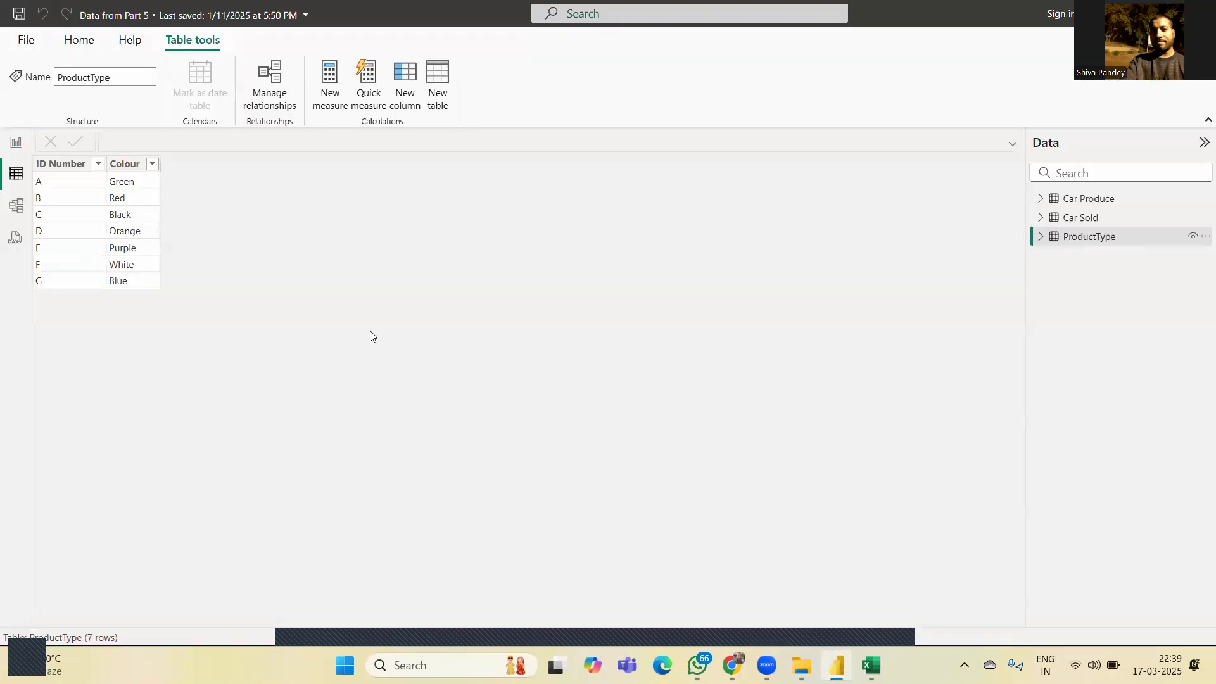
{"action": "left_click", "coordinate": [130, 164]}
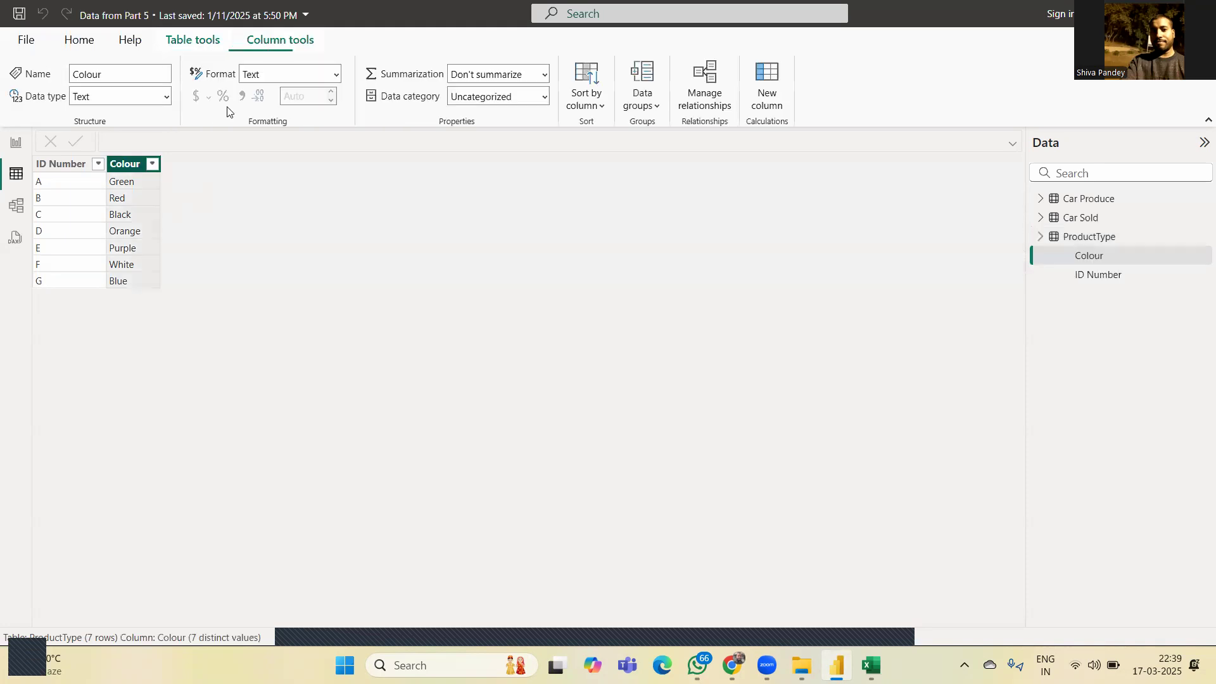
{"action": "left_click", "coordinate": [768, 101]}
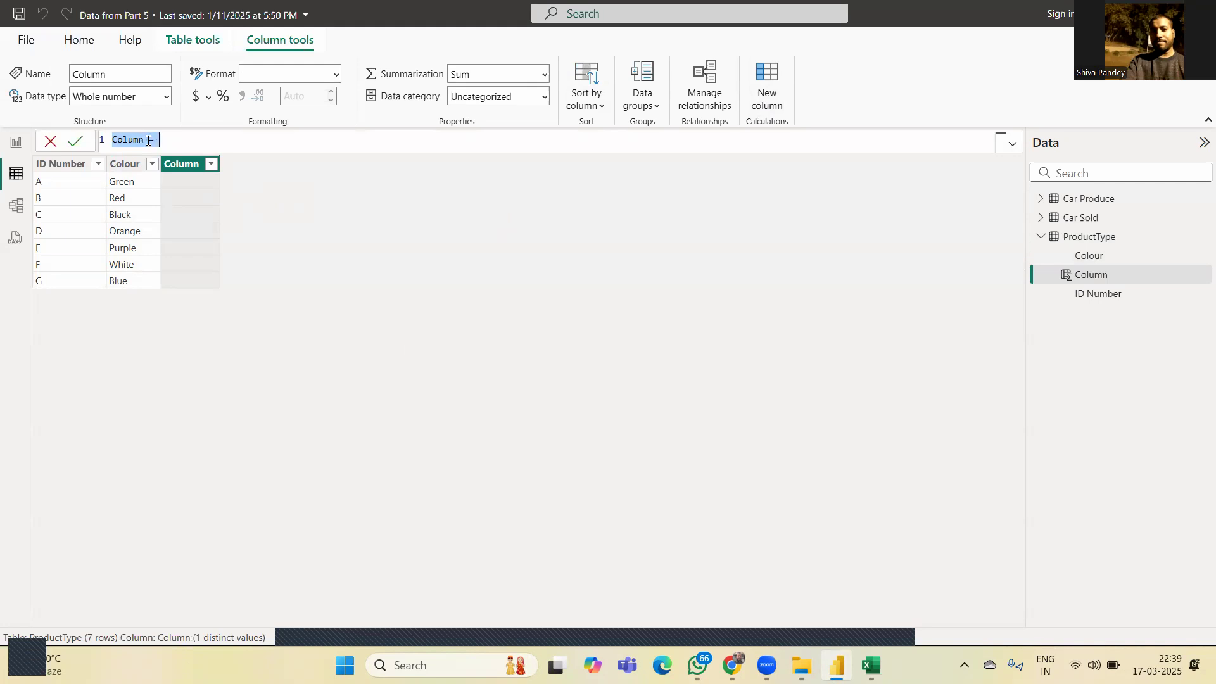
Define the new ProductType column with the formula CONCATENATE([ID Number],[Colour]).
{"action": "left_click", "coordinate": [193, 145]}
{"action": "type", "text": "con"}
{"action": "key", "text": "Tab"}
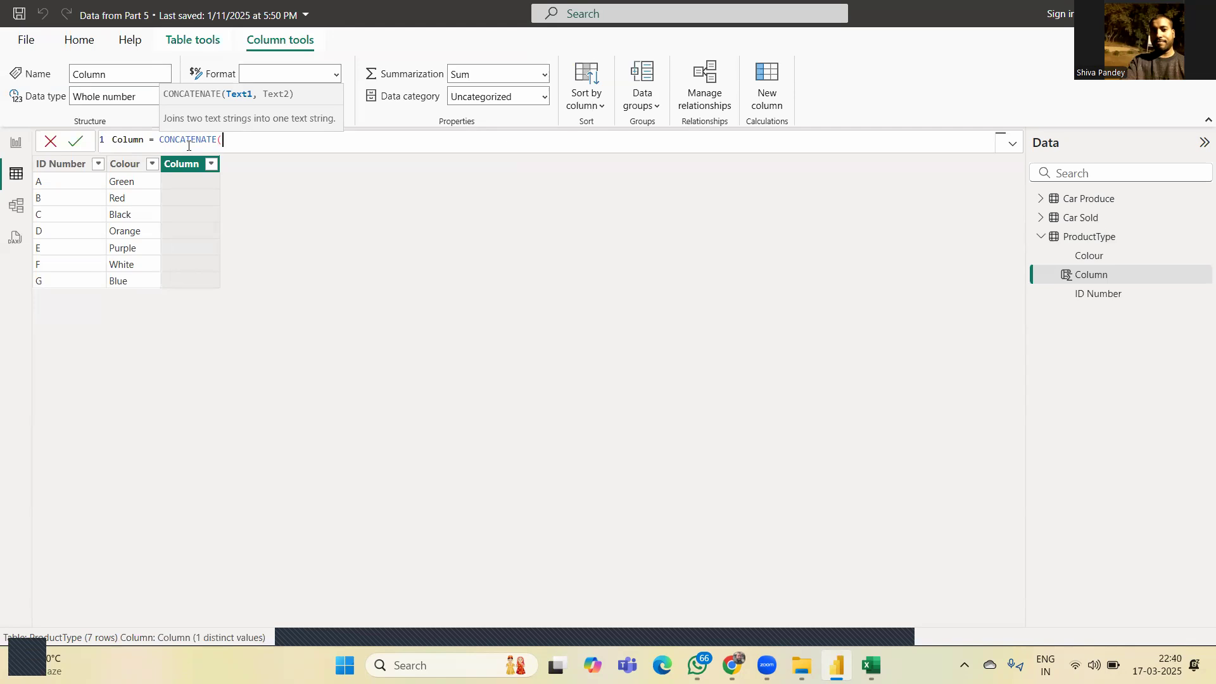
{"action": "type", "text": "["}
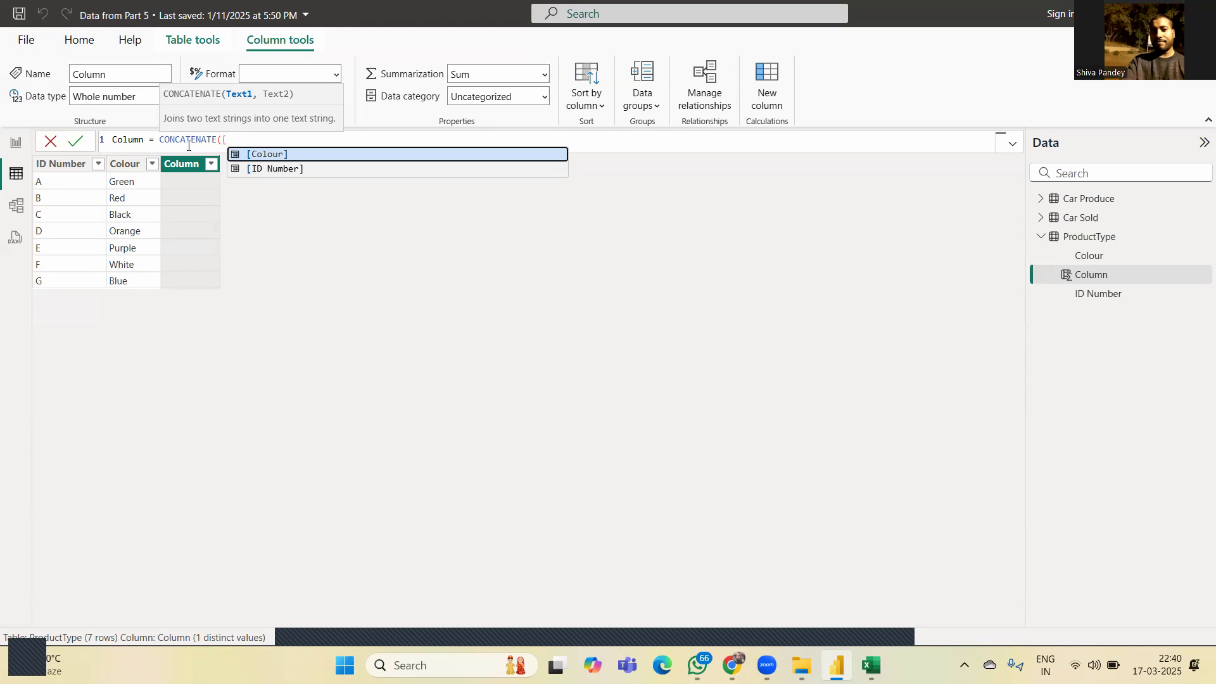
{"action": "key", "text": "Down"}
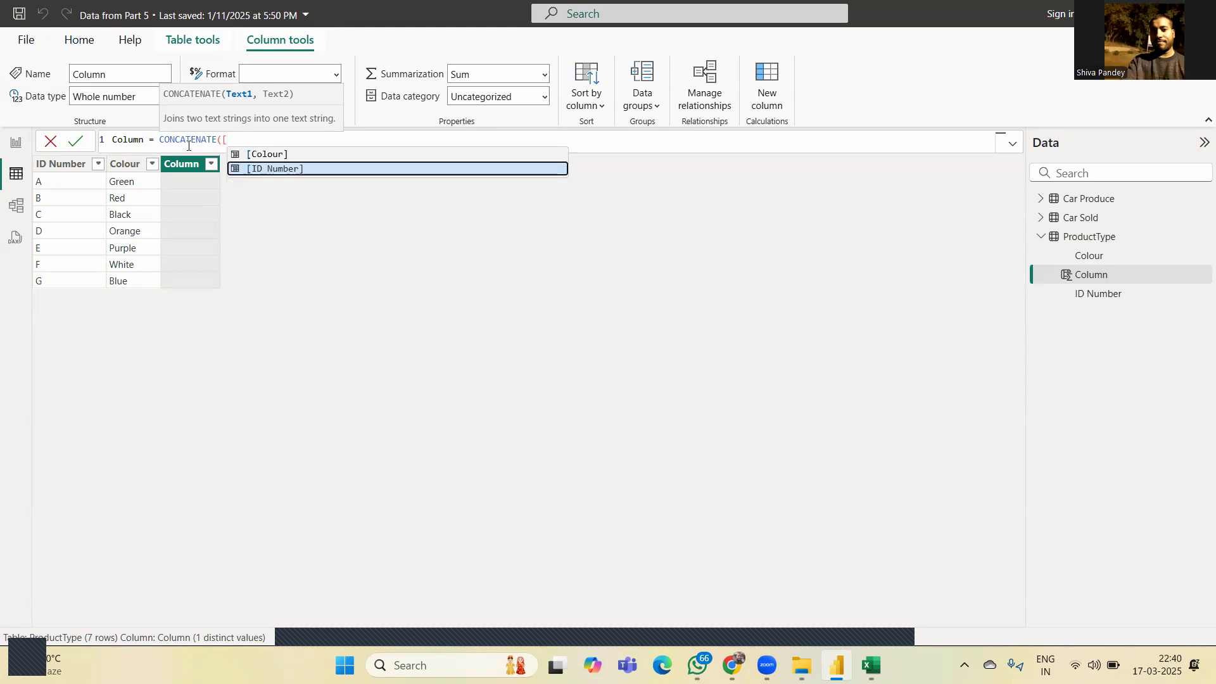
{"action": "key", "text": "Tab"}
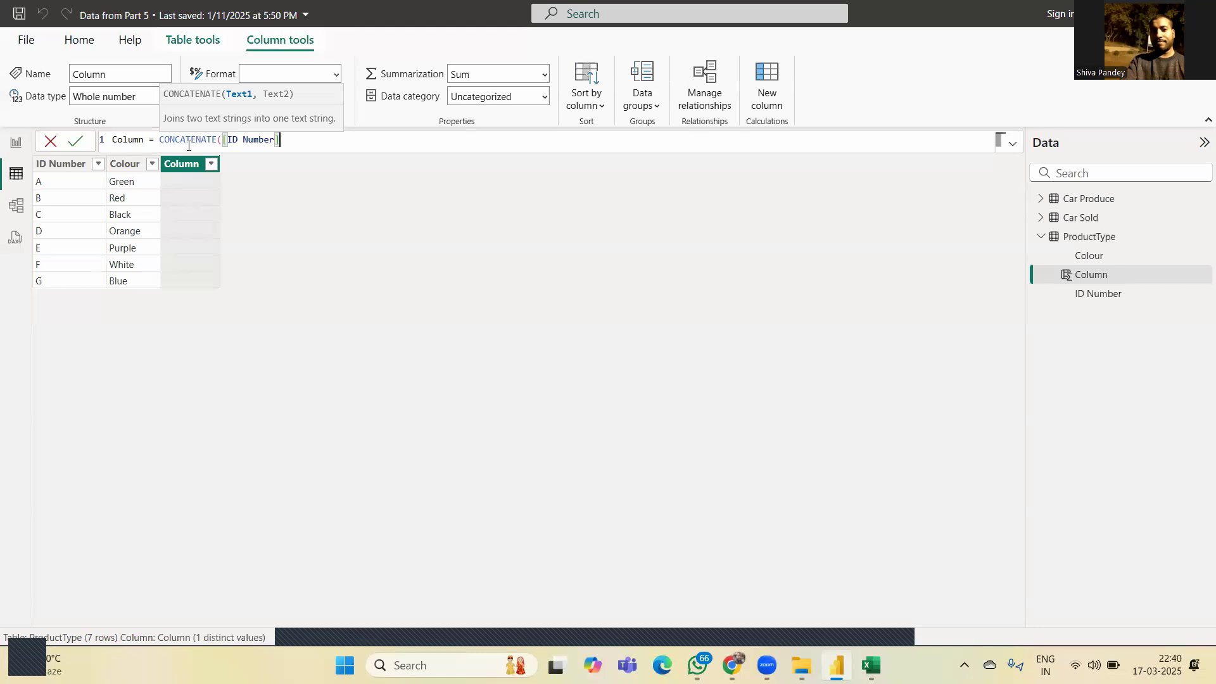
{"action": "type", "text": ","}
{"action": "type", "text": "["}
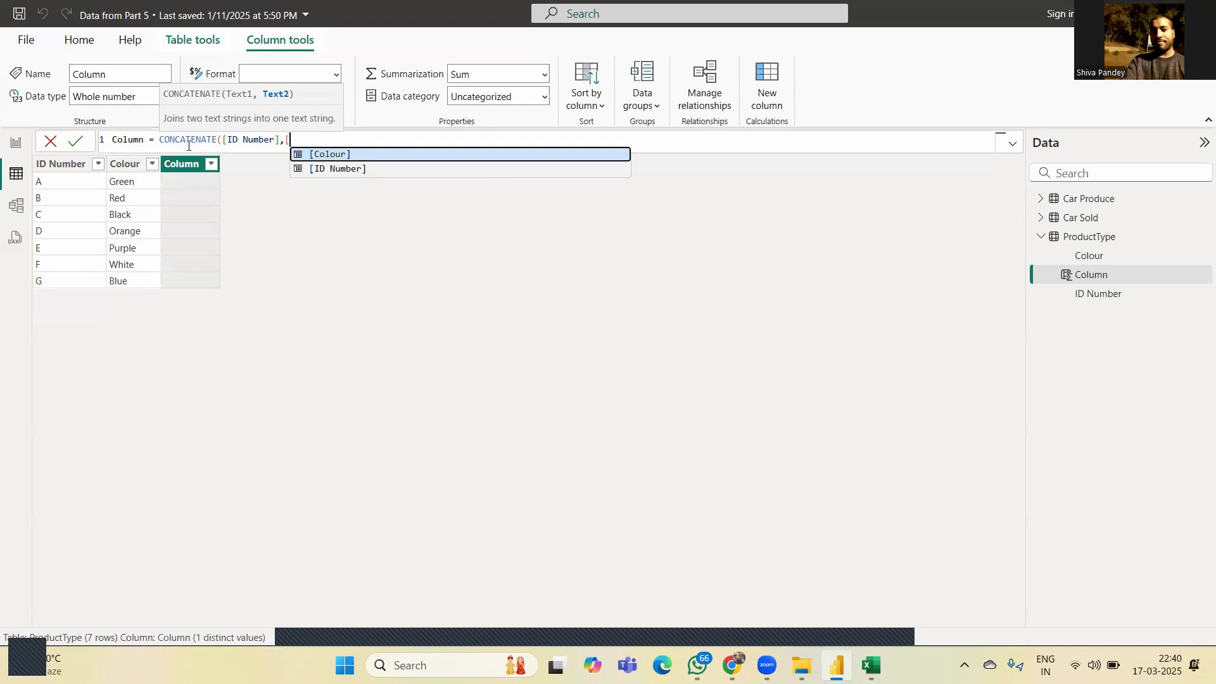
{"action": "key", "text": "Tab"}
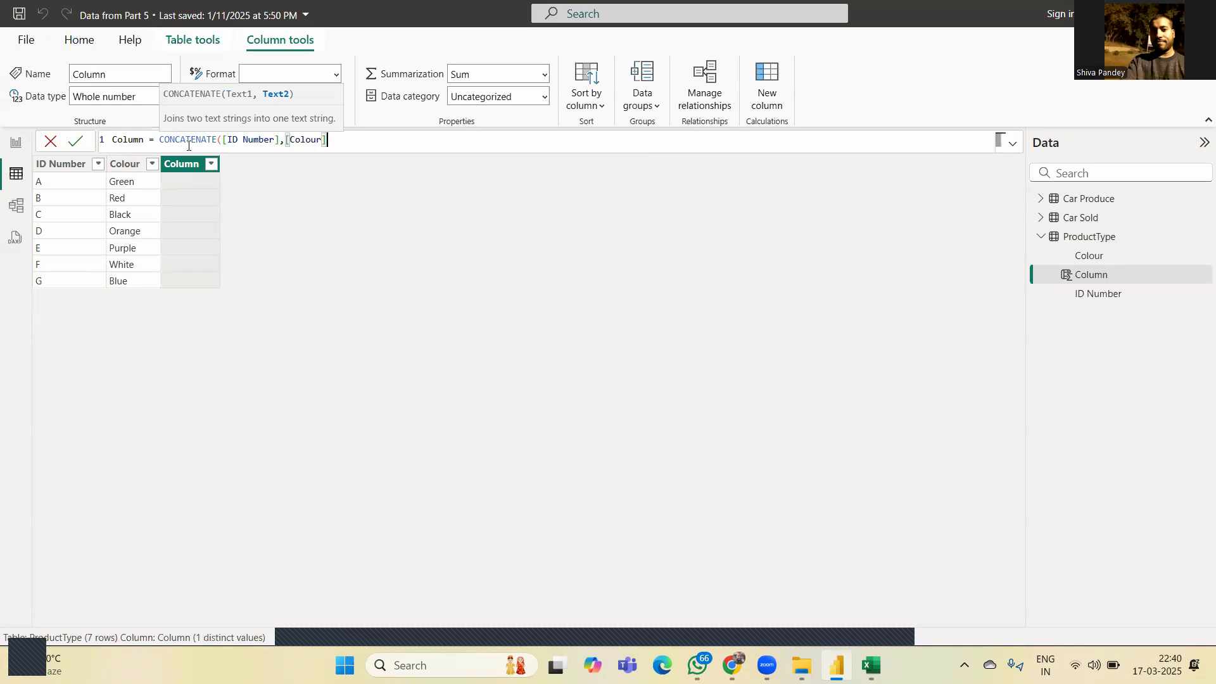
{"action": "type", "text": ")"}
{"action": "key", "text": "Return"}
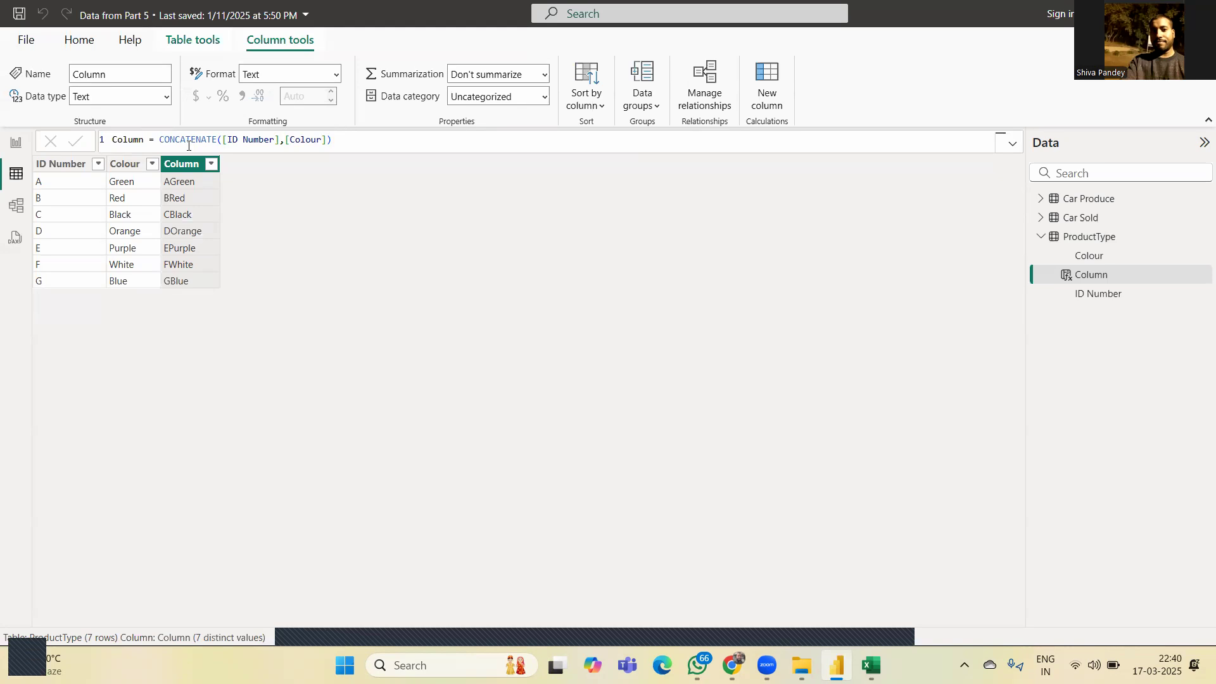
Remove the [Colour] argument from the column's CONCATENATE formula and restore it as the second argument.
{"action": "left_click", "coordinate": [342, 140]}
{"action": "key", "text": "BackSpace"}
{"action": "key", "text": "BackSpace"}
{"action": "key", "text": "BackSpace"}
{"action": "key", "text": "BackSpace"}
{"action": "key", "text": "BackSpace"}
{"action": "key", "text": "BackSpace"}
{"action": "key", "text": "BackSpace"}
{"action": "key", "text": "BackSpace"}
{"action": "key", "text": "BackSpace"}
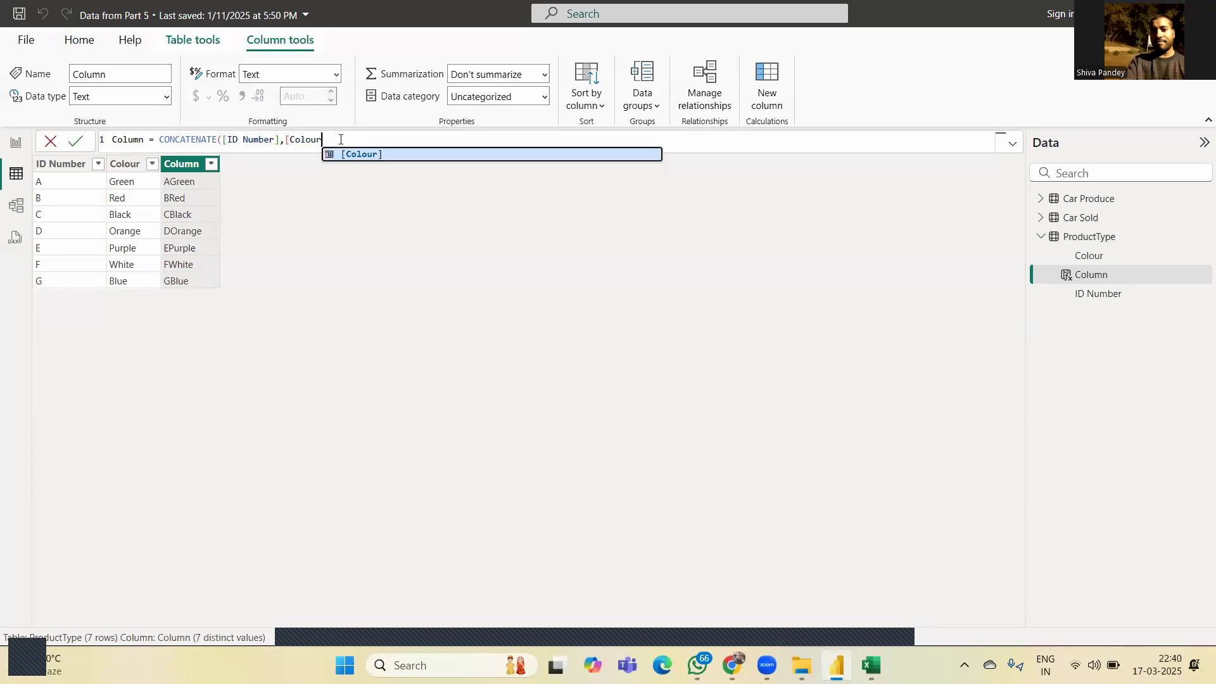
{"action": "key", "text": "BackSpace"}
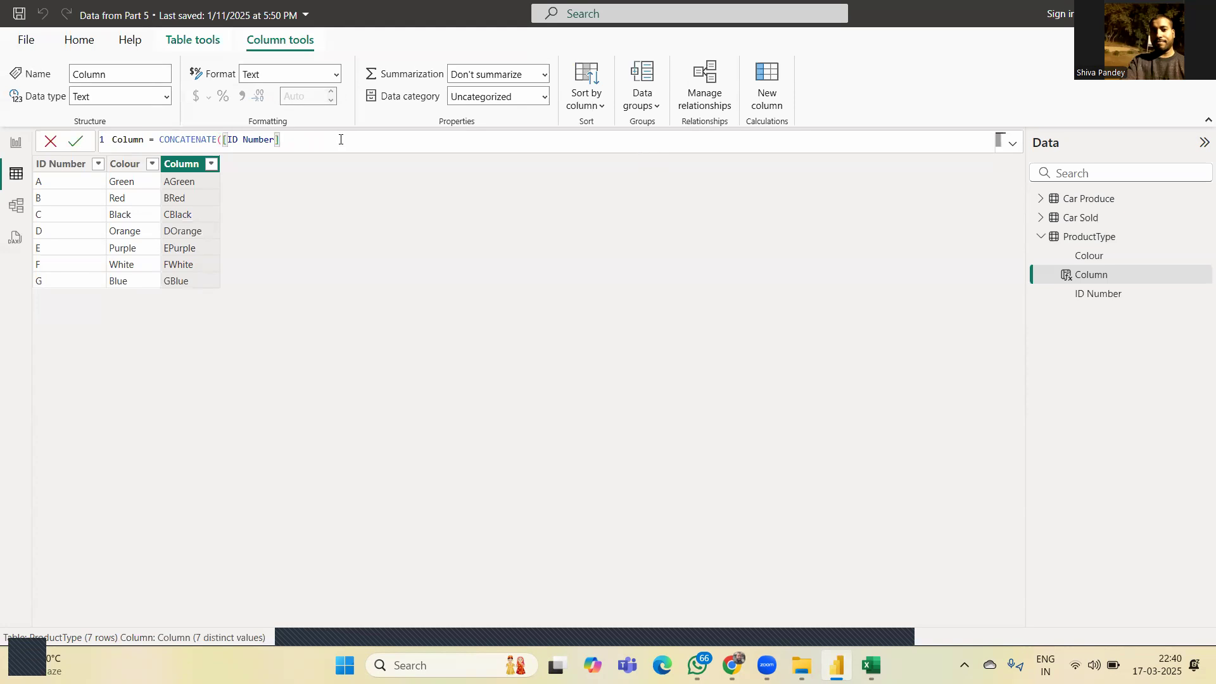
{"action": "type", "text": ","}
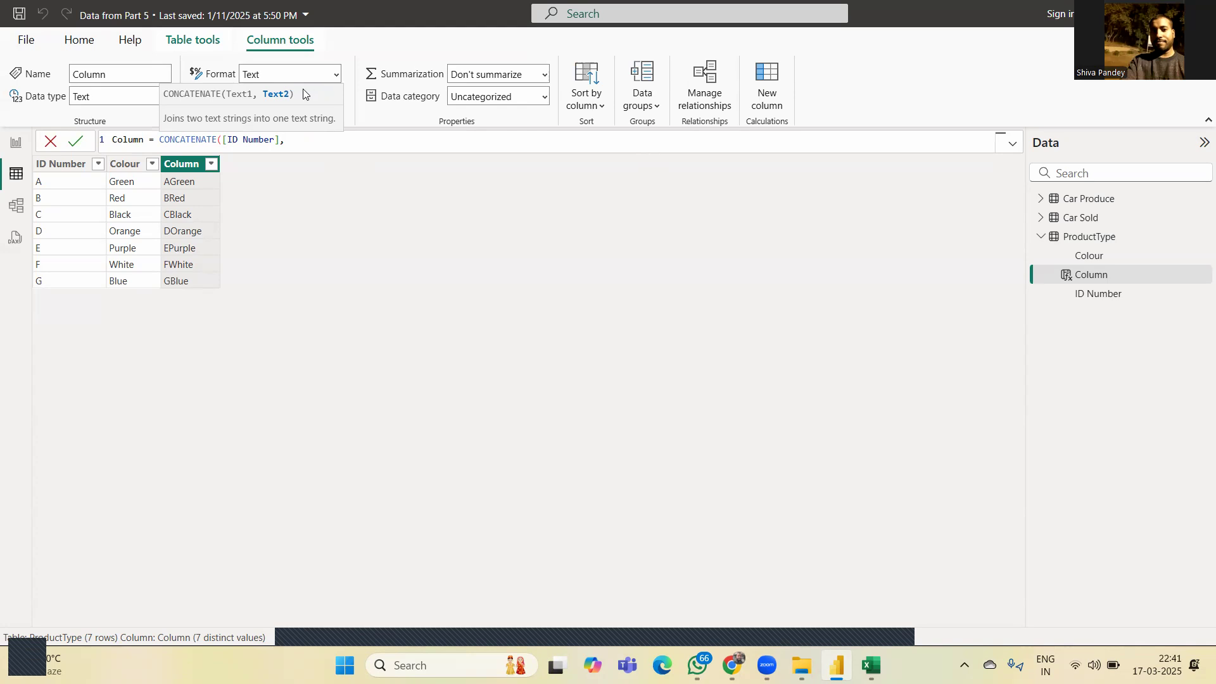
{"action": "type", "text": "[Colour])"}
{"action": "key", "text": "Return"}
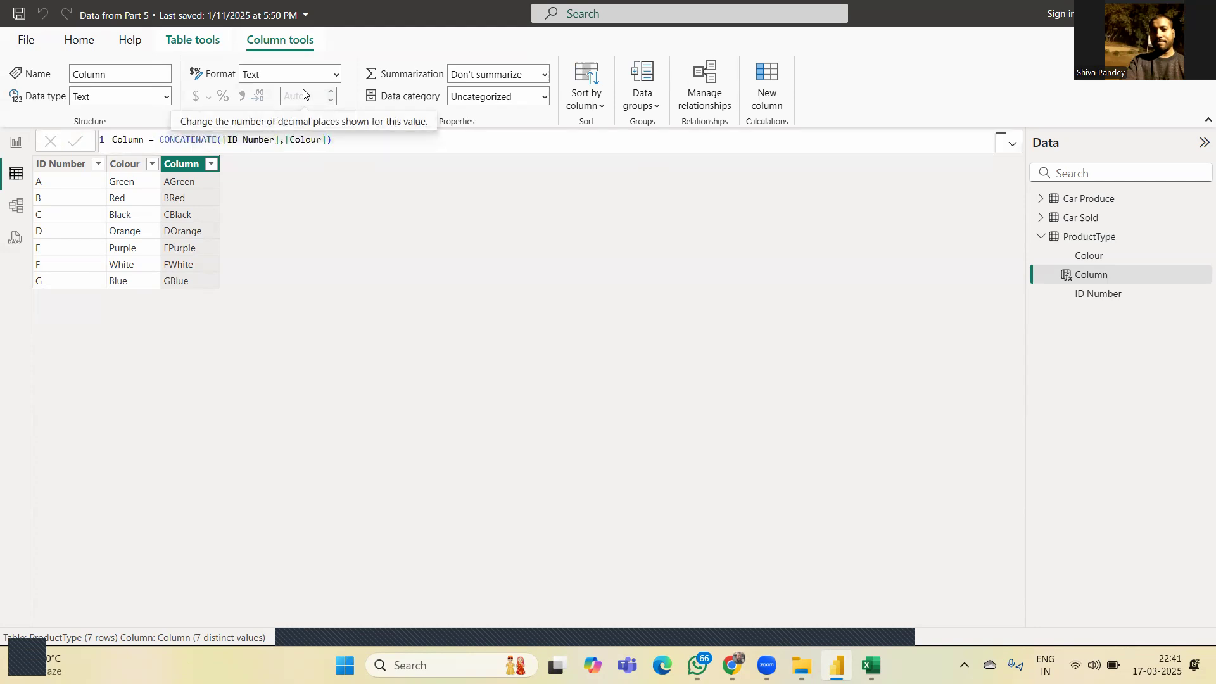
Switch to the Book1 workbook in Excel and clear the formulas in cells I1:I3.
{"action": "left_click", "coordinate": [872, 665]}
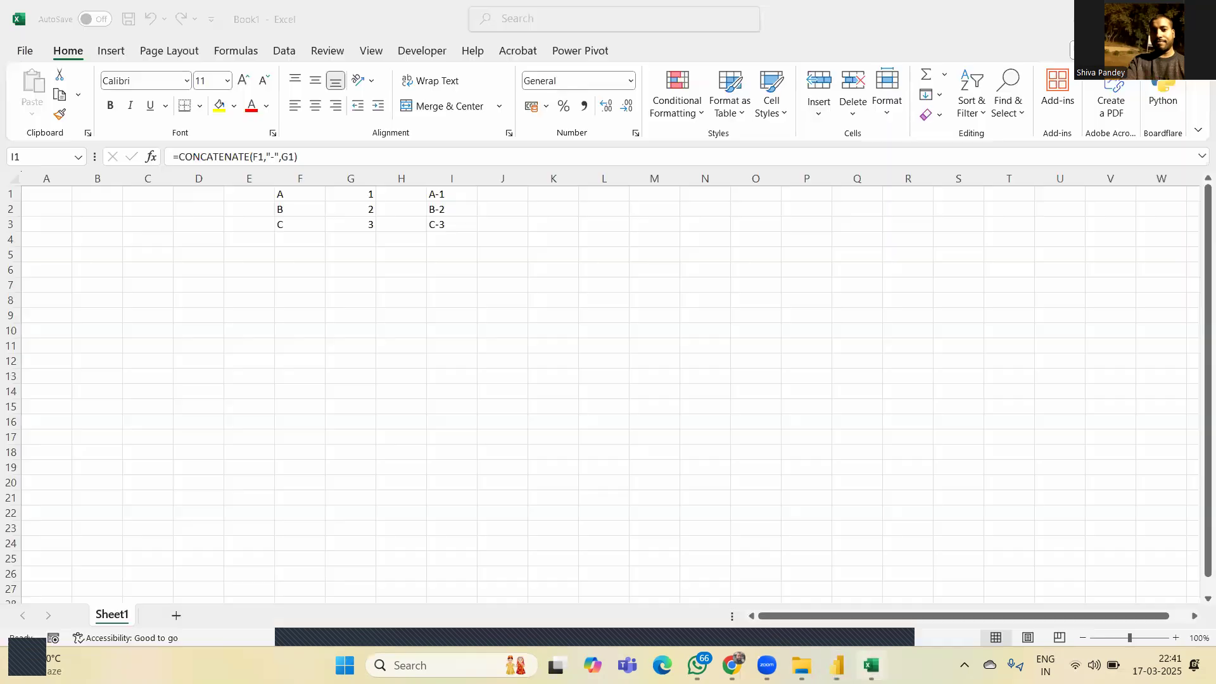
{"action": "key", "text": "Down"}
{"action": "key", "text": "Up"}
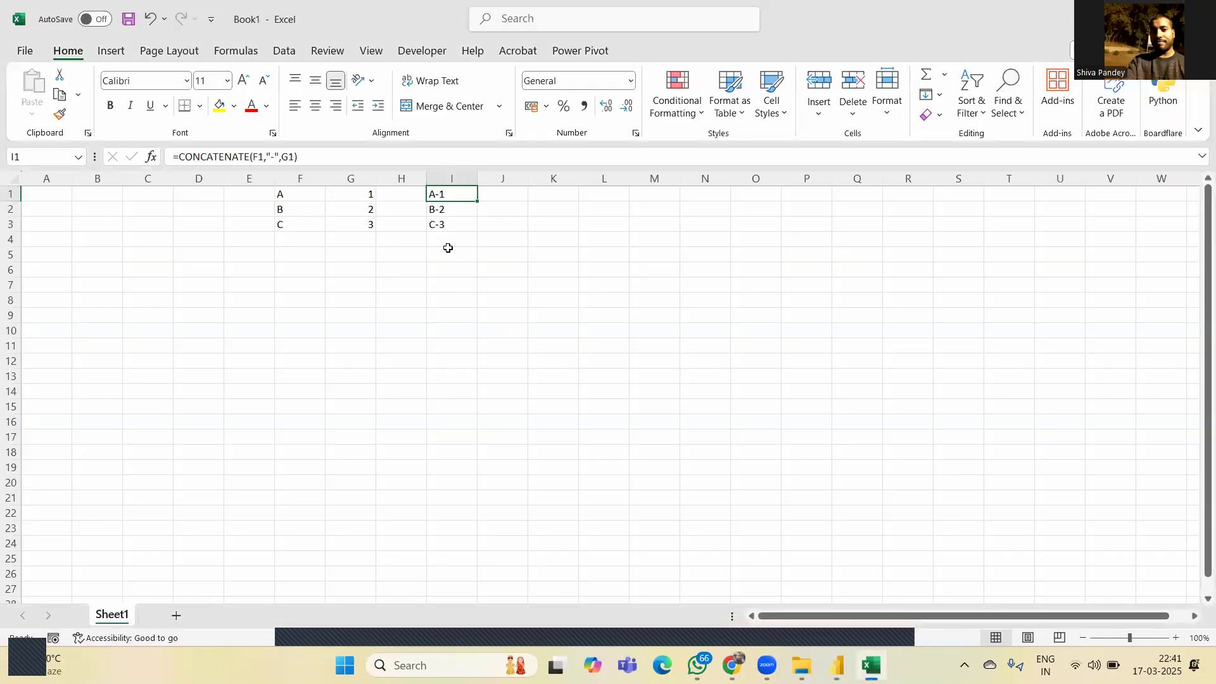
{"action": "key", "text": "Caps_Lock"}
{"action": "key", "text": "Caps_Lock"}
{"action": "key", "text": "shift+Down"}
{"action": "key", "text": "shift+Up"}
{"action": "key", "text": "shift+Down"}
{"action": "key", "text": "shift+Down"}
{"action": "key", "text": "Delete"}
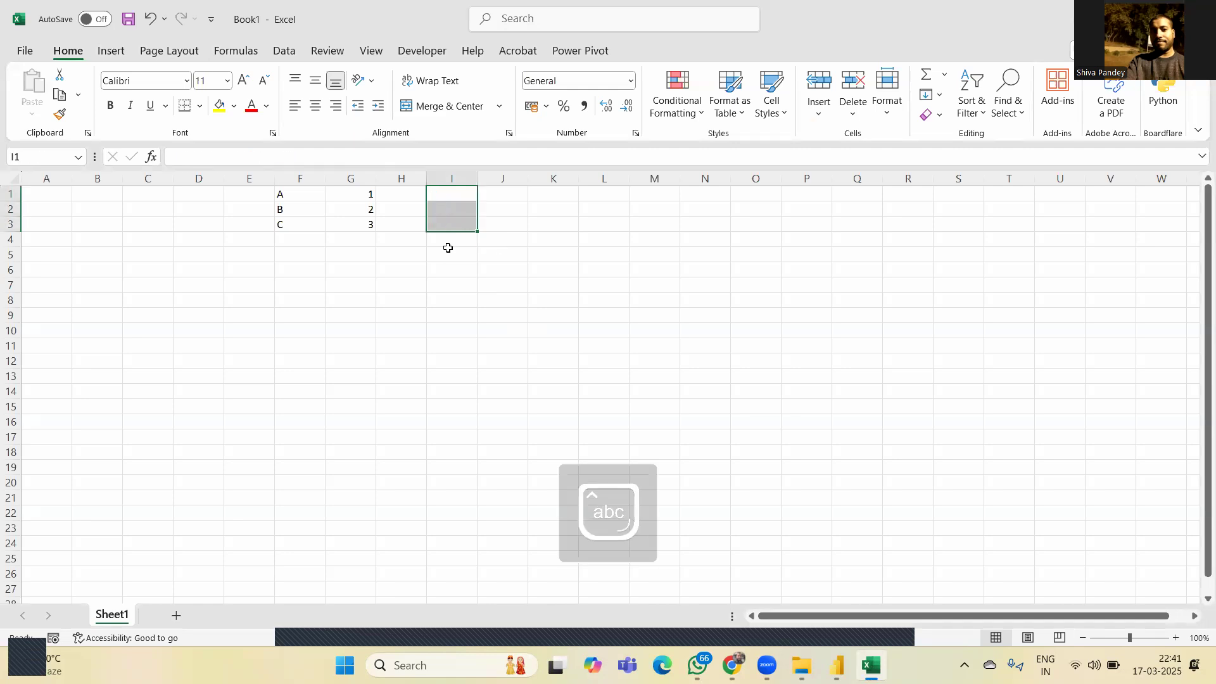
Start a CONCATENATE formula in cell I1 with F1 as its first argument.
{"action": "key", "text": "Up"}
{"action": "type", "text": "="}
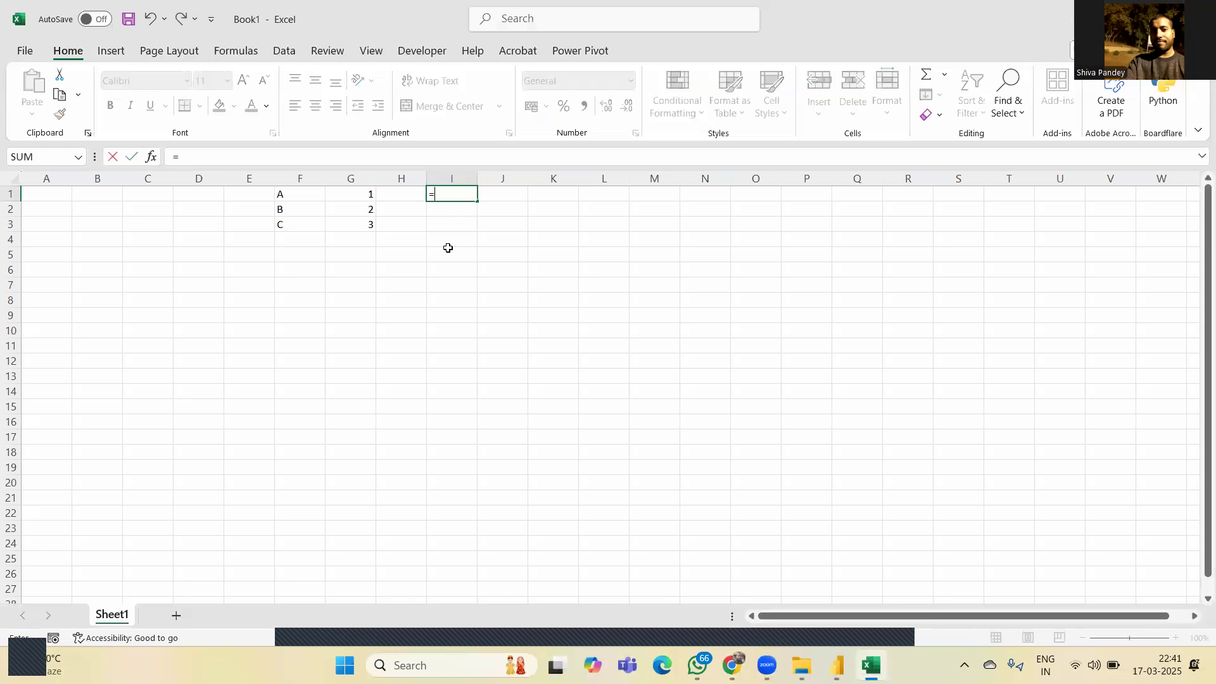
{"action": "type", "text": "con"}
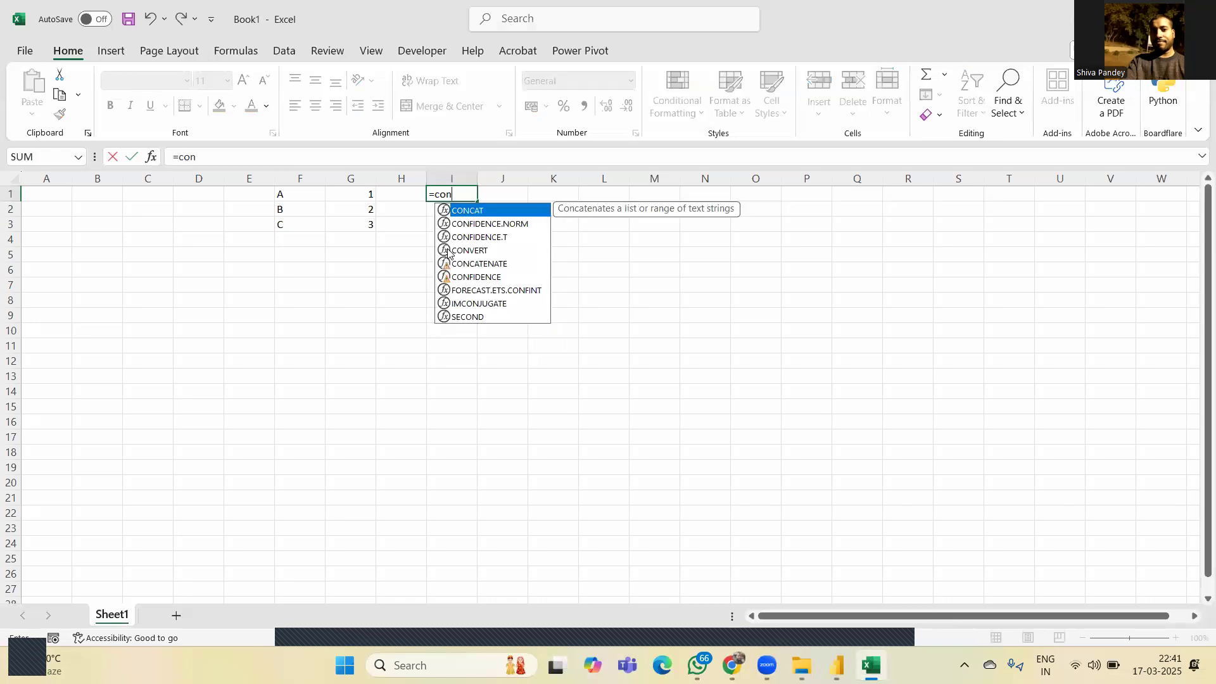
{"action": "key", "text": "Down"}
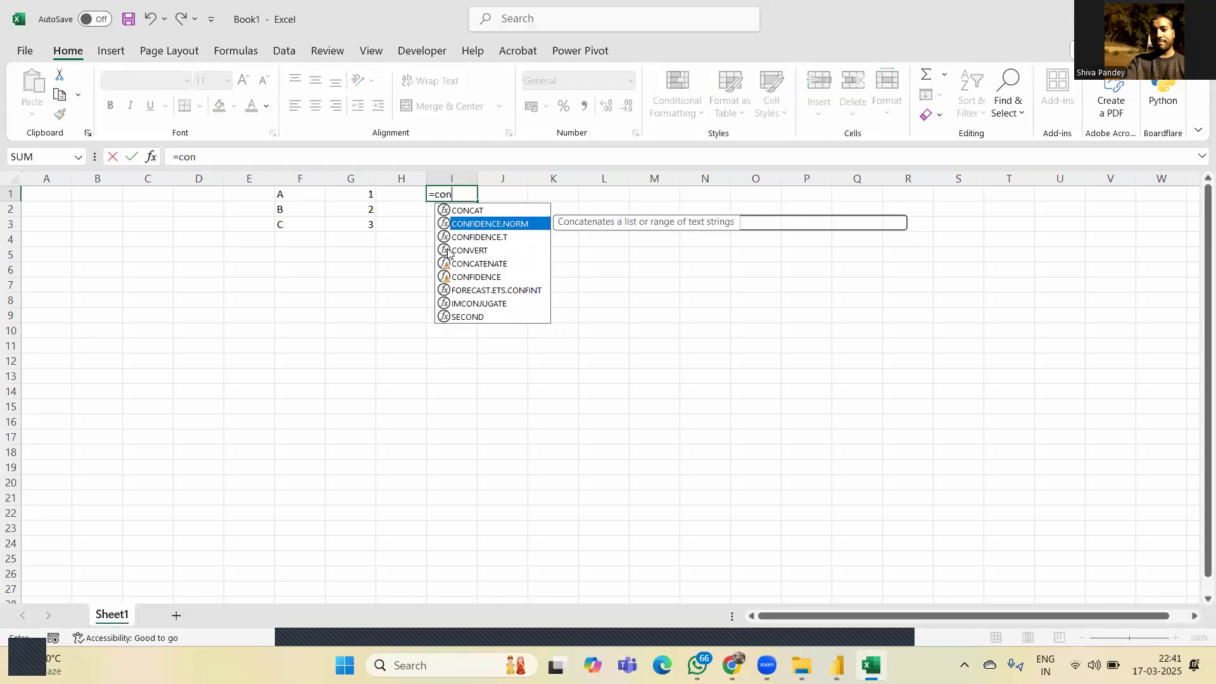
{"action": "key", "text": "Down"}
{"action": "key", "text": "Down"}
{"action": "key", "text": "Down"}
{"action": "key", "text": "Tab"}
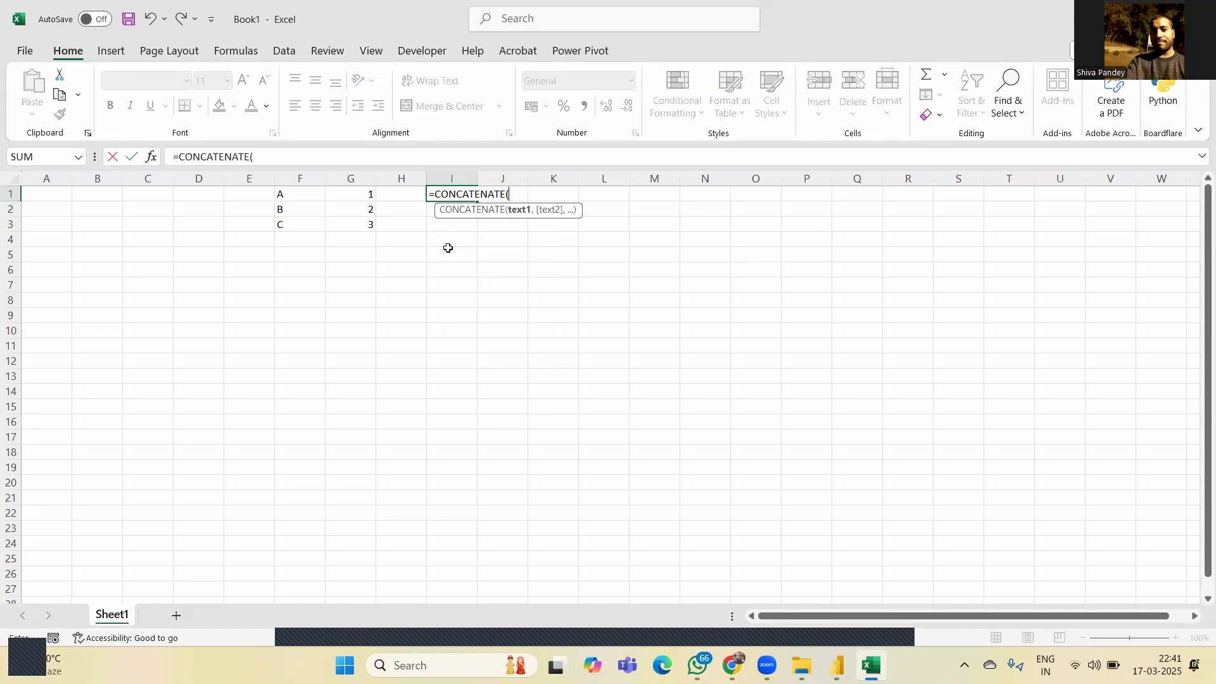
{"action": "key", "text": "Left"}
{"action": "key", "text": "Left"}
{"action": "key", "text": "Left"}
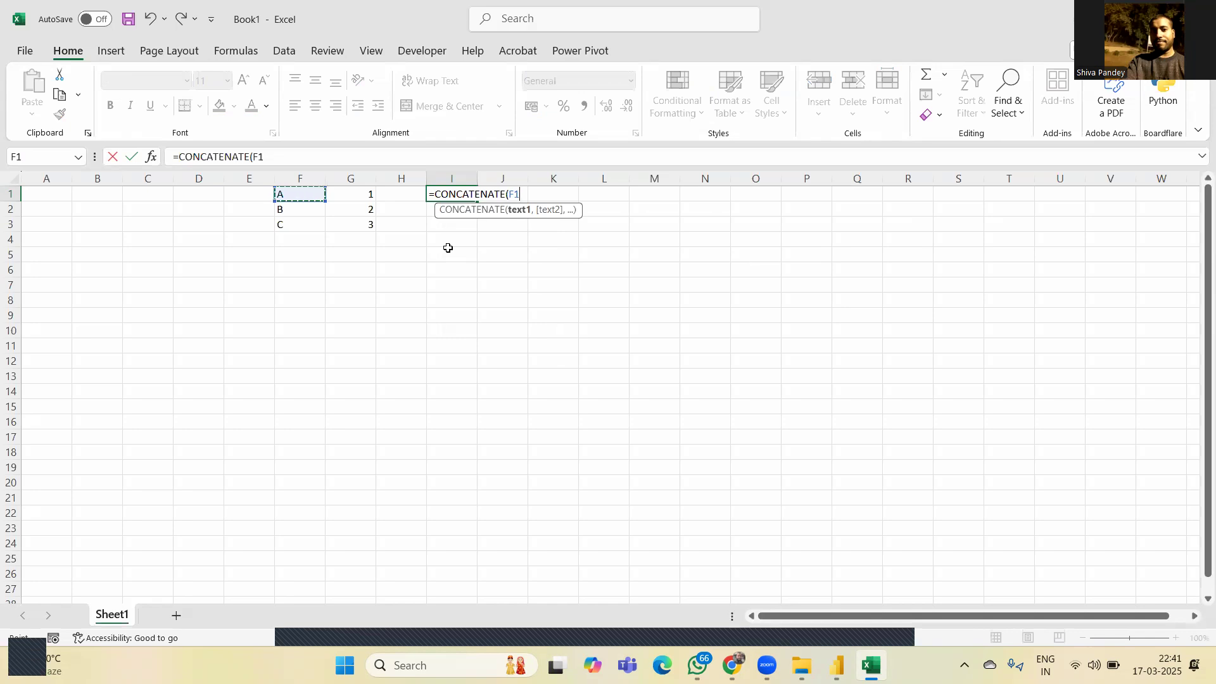
{"action": "type", "text": ","}
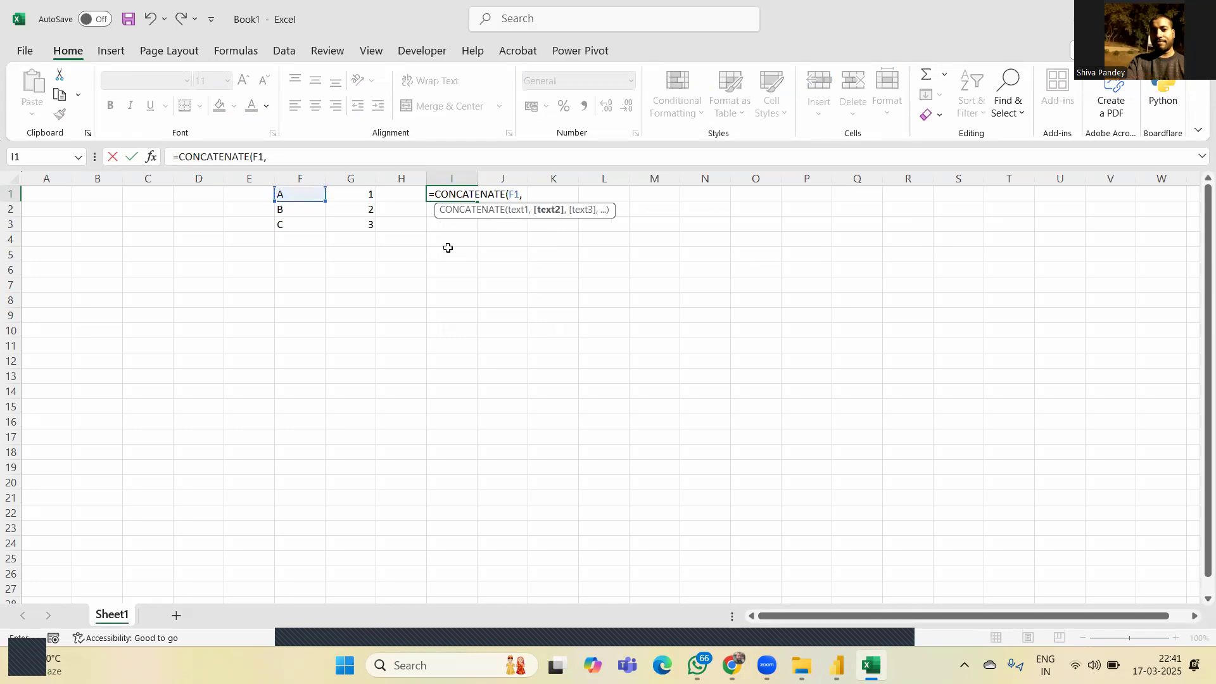
Complete the I1 formula with a nested CONCATENATE("-",G1) as the second argument.
{"action": "type", "text": "con"}
{"action": "key", "text": "Down"}
{"action": "key", "text": "Down"}
{"action": "key", "text": "Down"}
{"action": "key", "text": "Down"}
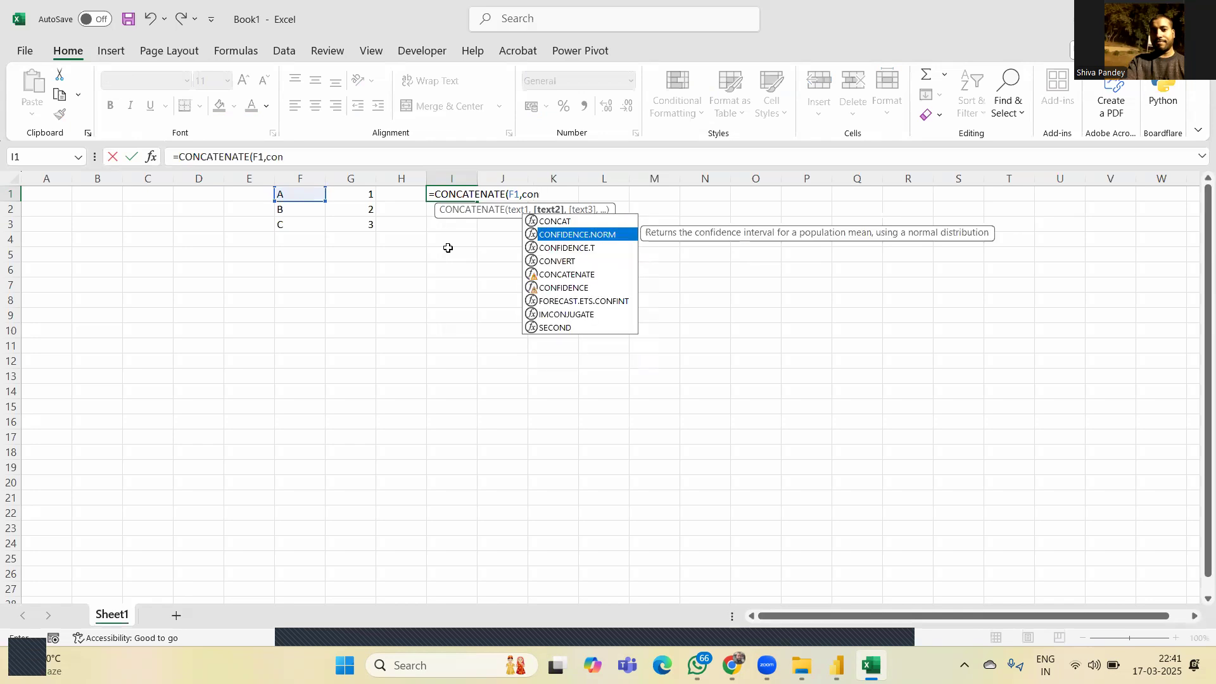
{"action": "key", "text": "Tab"}
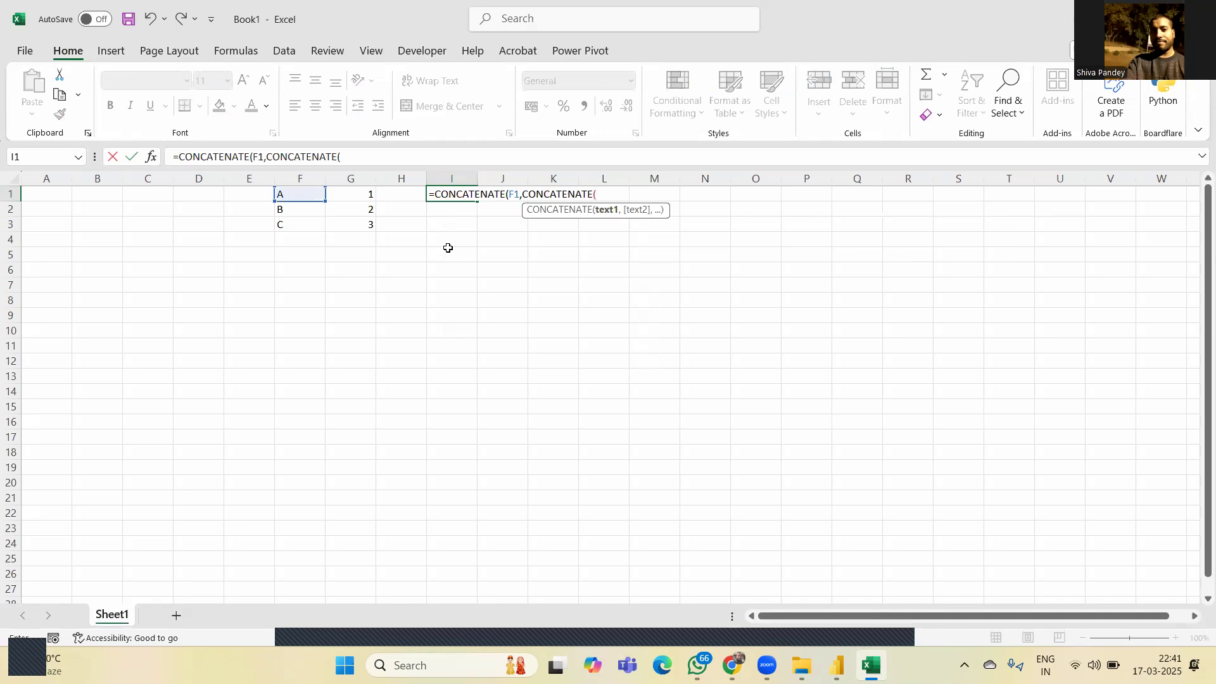
{"action": "type", "text": "\"-\","}
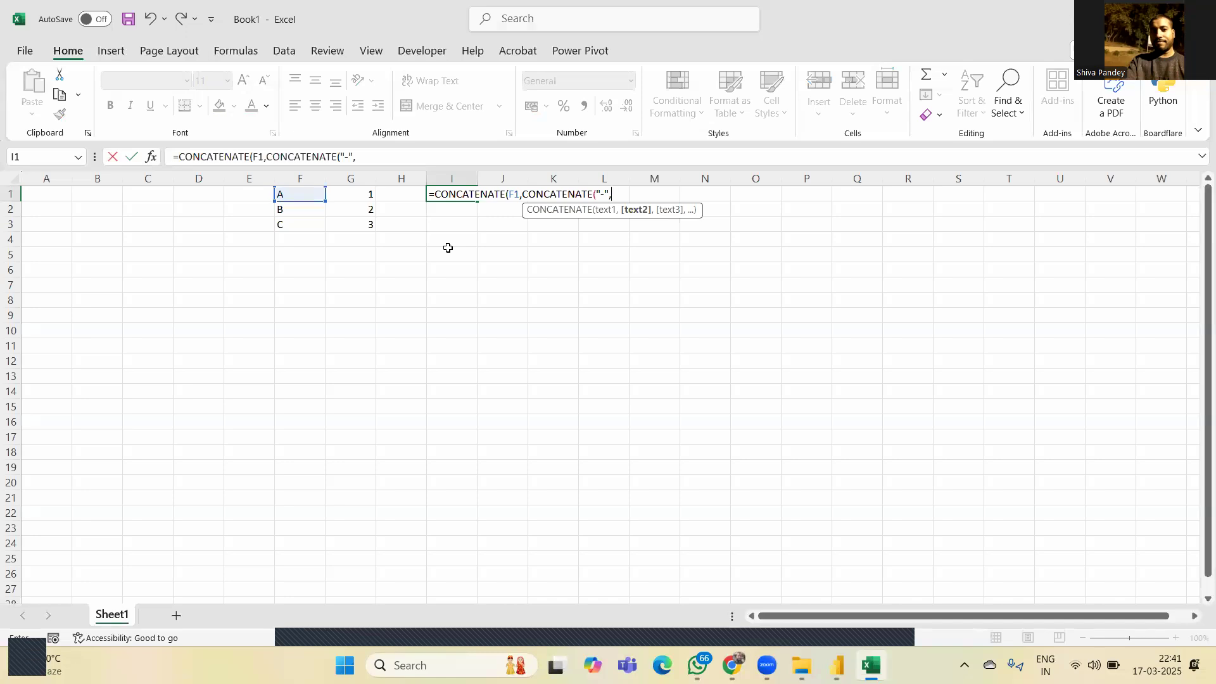
{"action": "key", "text": "Left"}
{"action": "key", "text": "Left"}
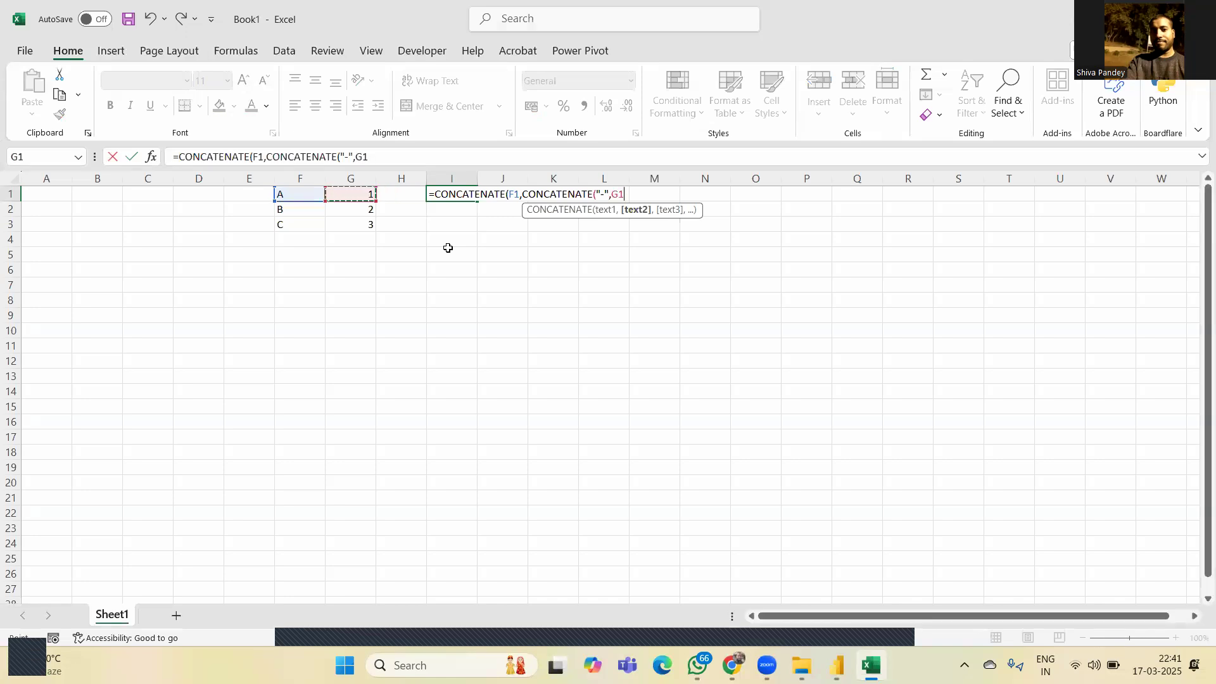
{"action": "type", "text": "))"}
{"action": "key", "text": "Return"}
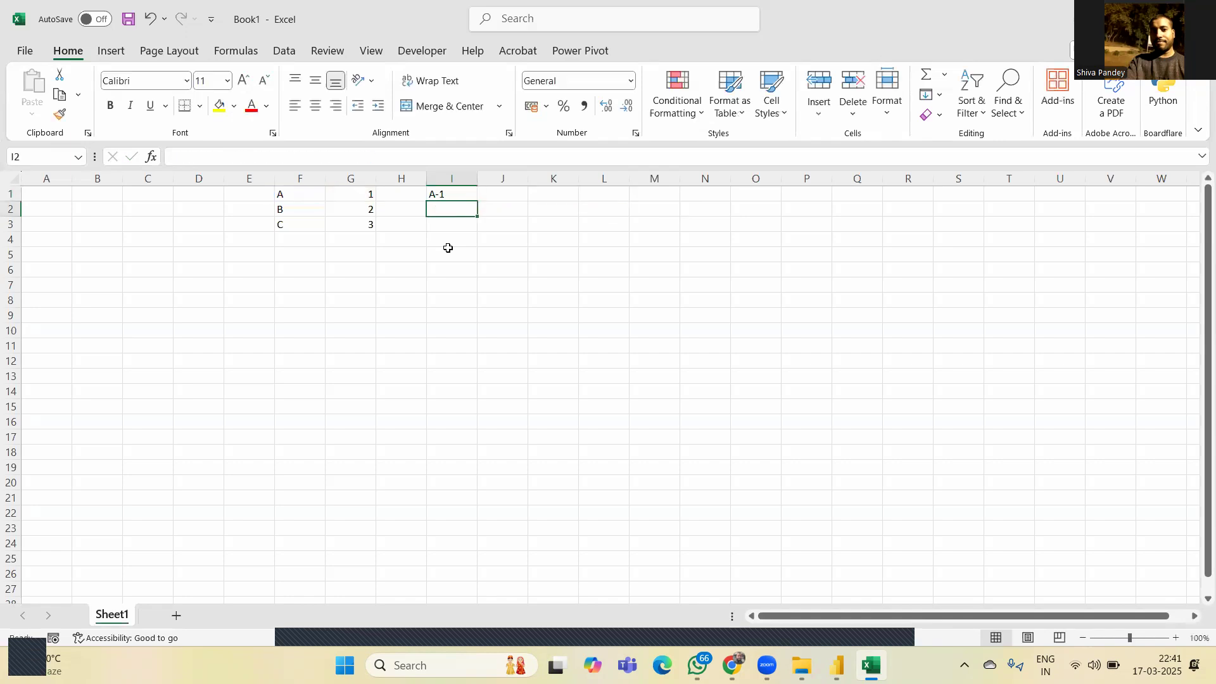
Fill the nested CONCATENATE formula from I1 down to I3.
{"action": "key", "text": "Up"}
{"action": "key", "text": "Left"}
{"action": "key", "text": "Left"}
{"action": "key", "text": "Down"}
{"action": "key", "text": "Down"}
{"action": "key", "text": "Right"}
{"action": "key", "text": "Right"}
{"action": "key", "text": "shift+Up"}
{"action": "key", "text": "shift+Up"}
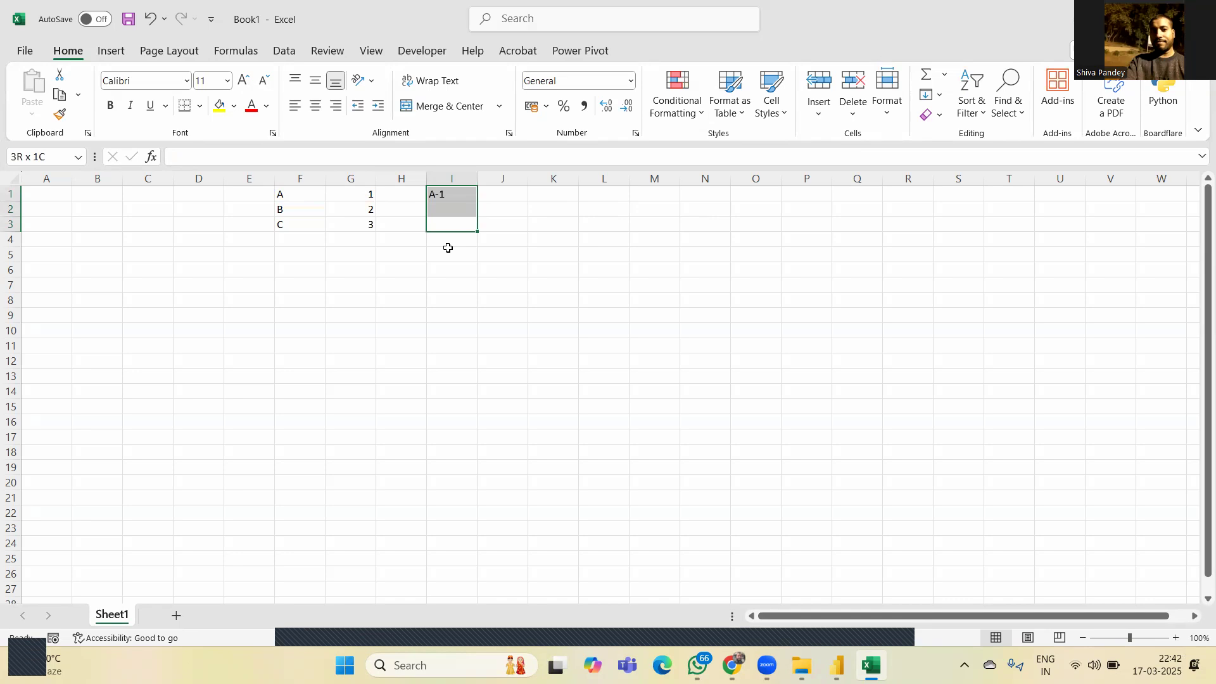
{"action": "key", "text": "ctrl+d"}
{"action": "key", "text": "Up"}
{"action": "key", "text": "Up"}
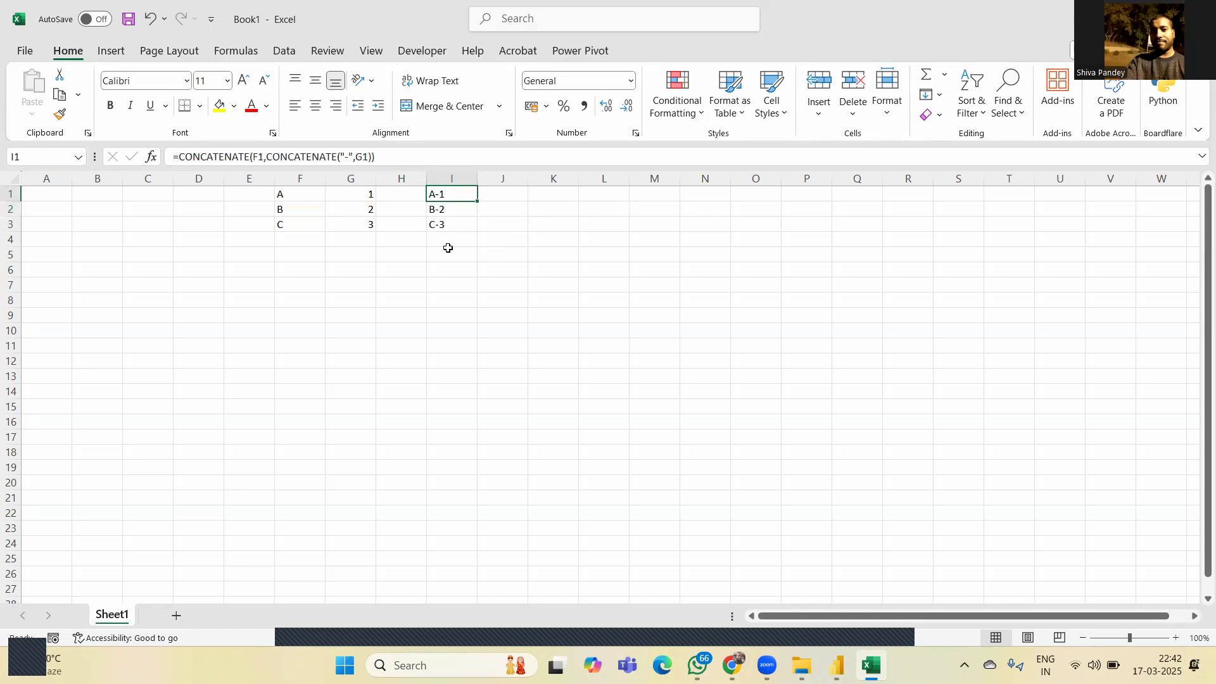
Switch to Power BI and add a ProductType calculated column whose CONCATENATE formula starts with [ID Number].
{"action": "left_click", "coordinate": [835, 664]}
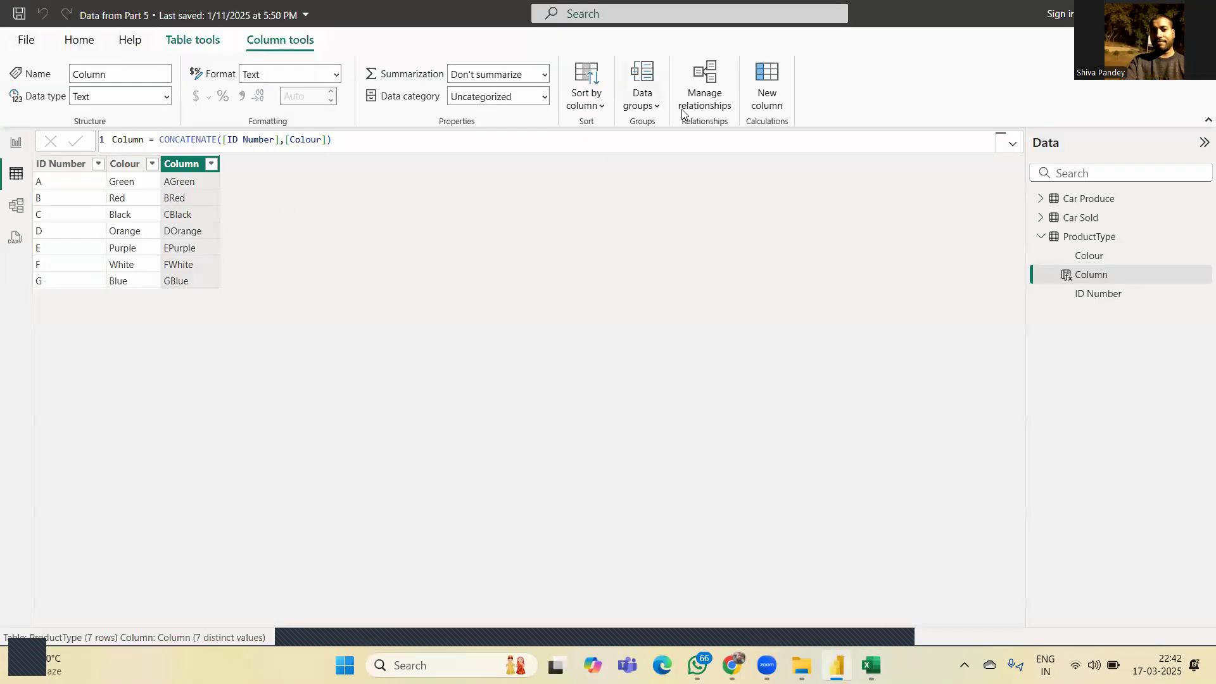
{"action": "left_click", "coordinate": [771, 87]}
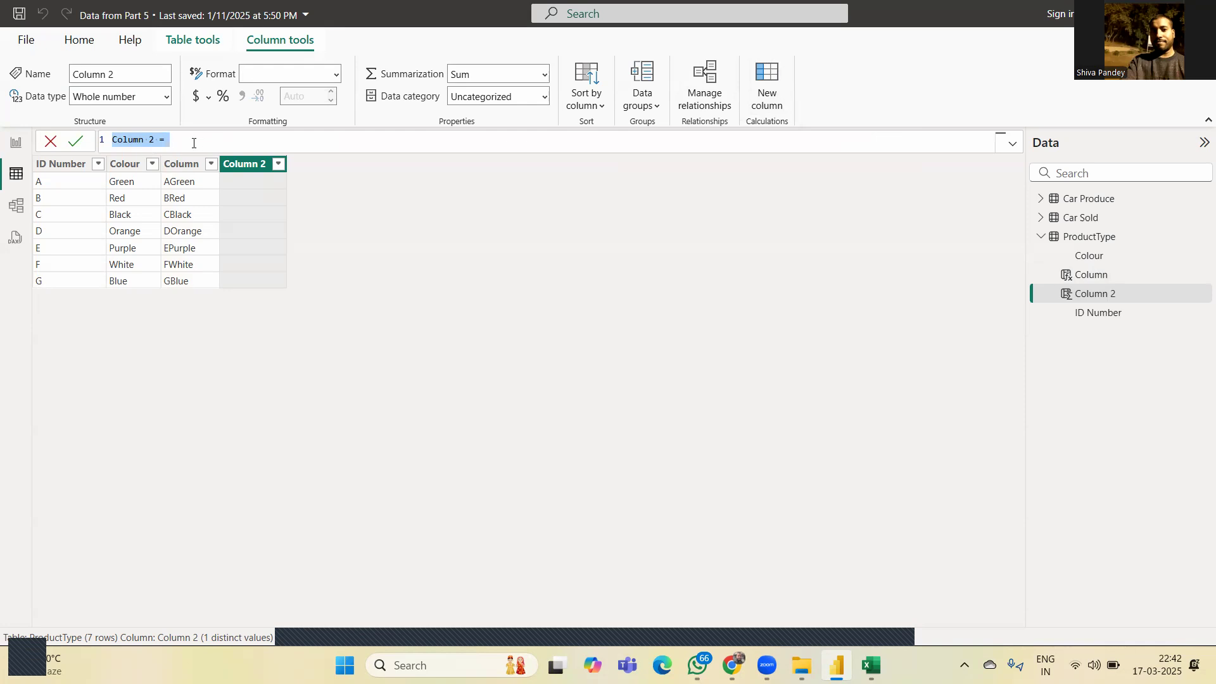
{"action": "left_click", "coordinate": [202, 143]}
{"action": "type", "text": "con"}
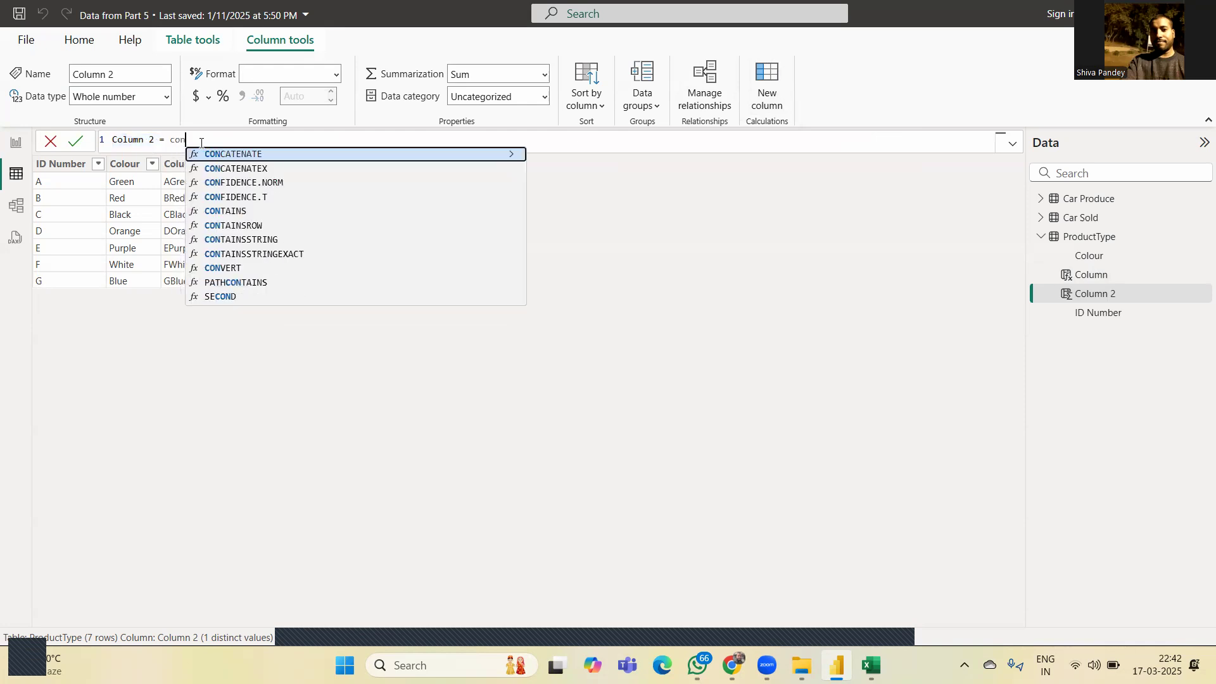
{"action": "key", "text": "Tab"}
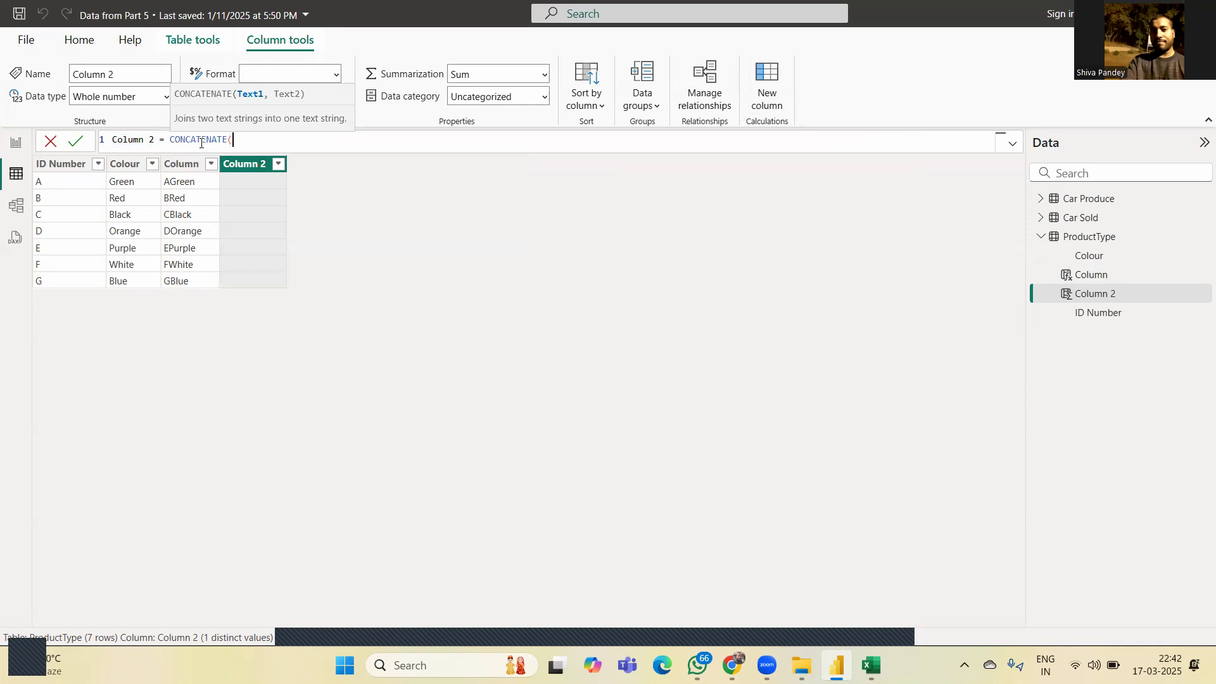
{"action": "type", "text": "["}
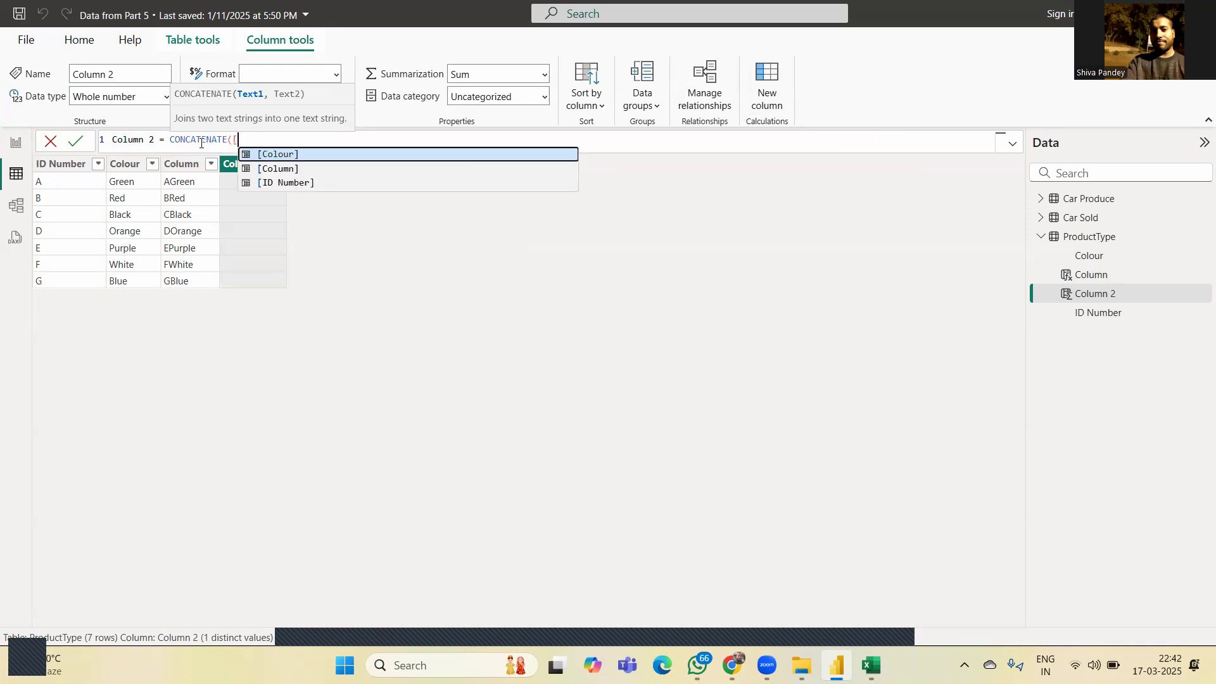
{"action": "key", "text": "Down"}
{"action": "key", "text": "Up"}
{"action": "key", "text": "Down"}
{"action": "key", "text": "Down"}
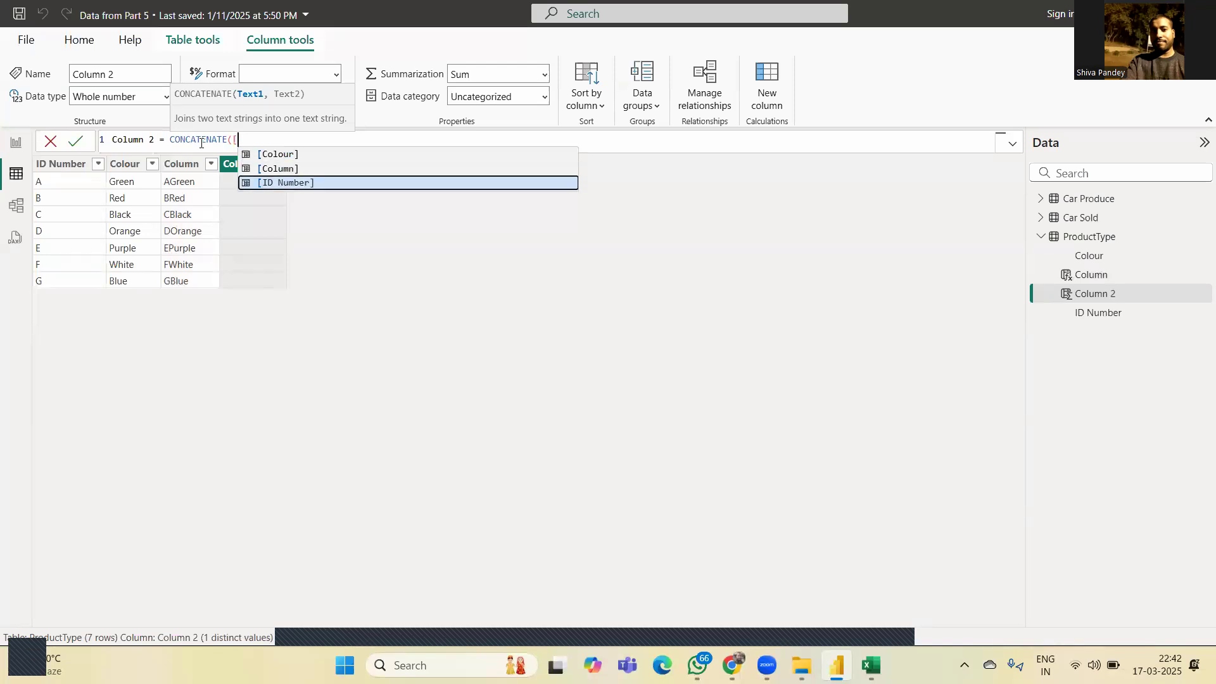
{"action": "key", "text": "Tab"}
{"action": "type", "text": ","}
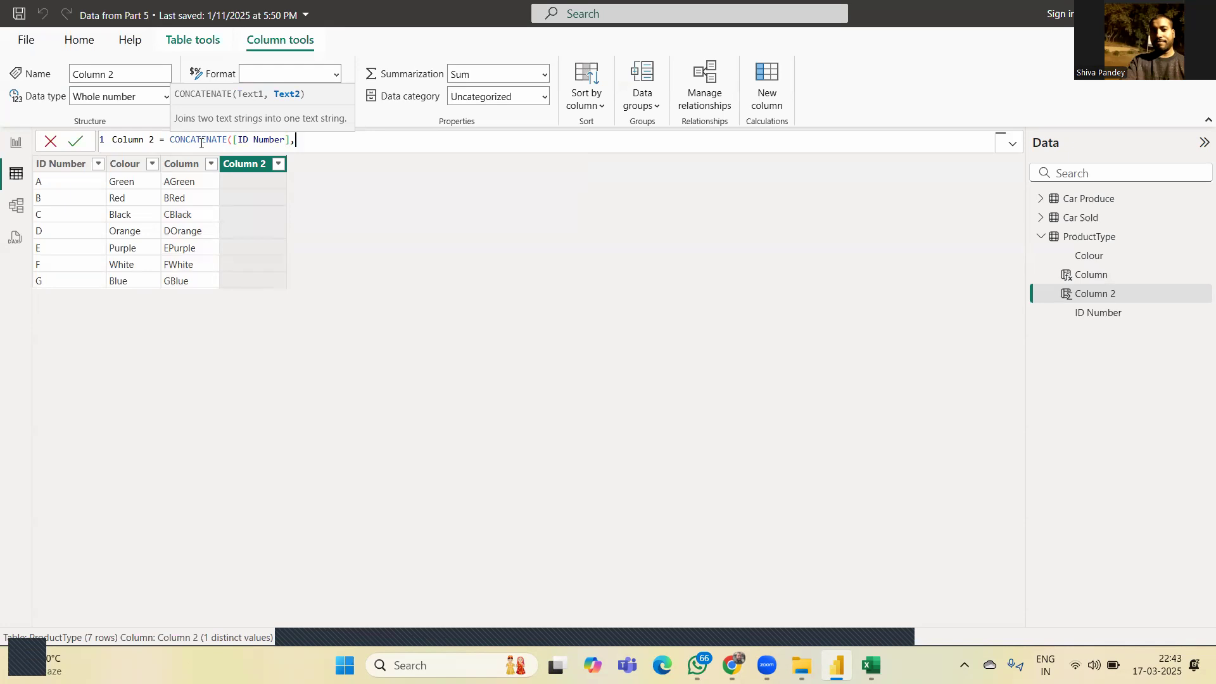
Insert a nested CONCATENATE function as the second argument of the new column's formula.
{"action": "type", "text": "con"}
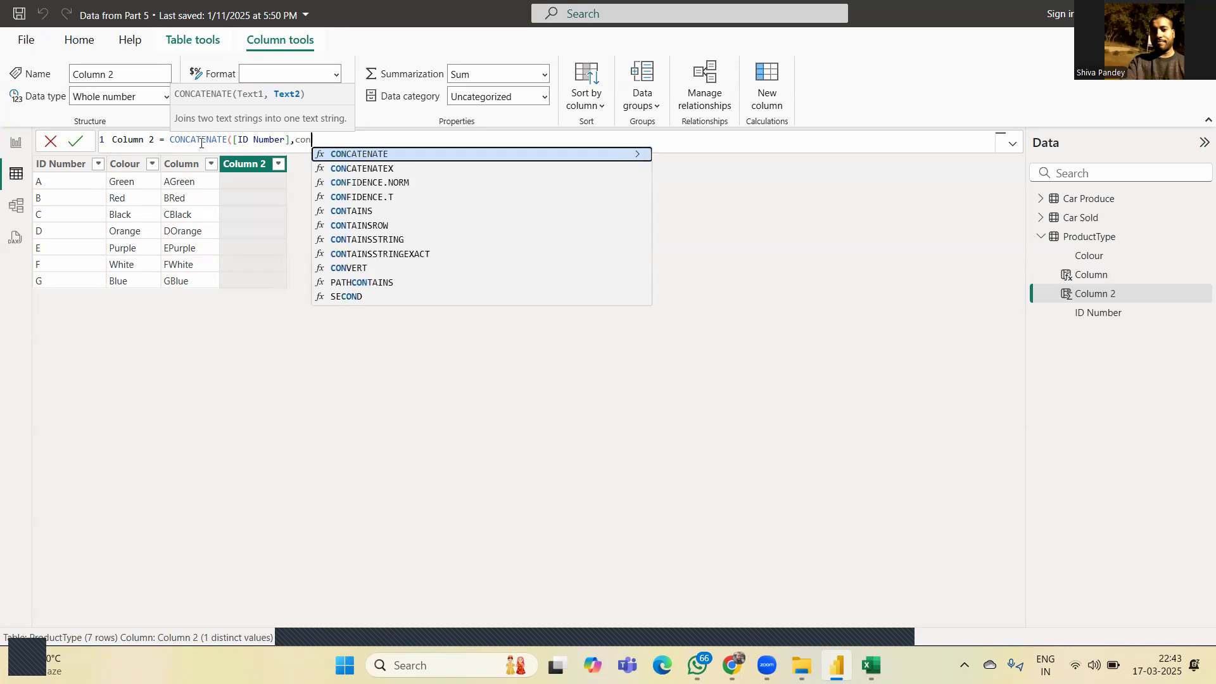
{"action": "key", "text": "Down"}
{"action": "key", "text": "Down"}
{"action": "key", "text": "Down"}
{"action": "key", "text": "Down"}
{"action": "key", "text": "Down"}
{"action": "key", "text": "Up"}
{"action": "key", "text": "Up"}
{"action": "key", "text": "Up"}
{"action": "key", "text": "Up"}
{"action": "key", "text": "Up"}
{"action": "key", "text": "Tab"}
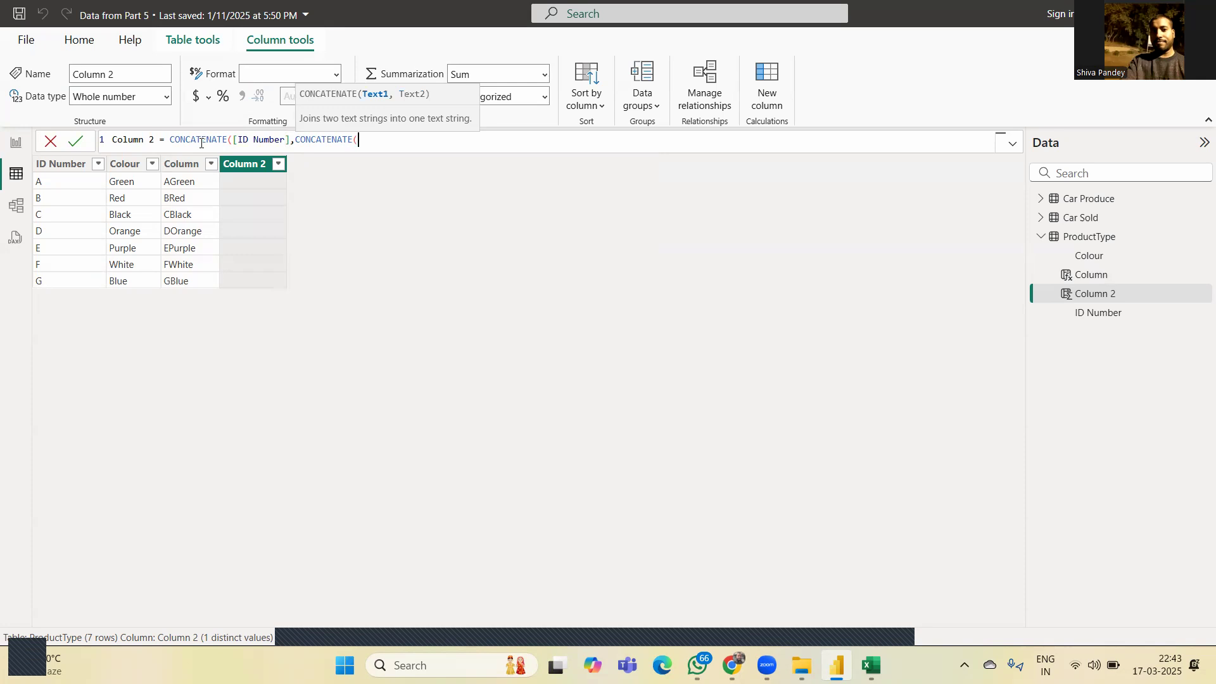
Give the nested CONCATENATE the arguments "-" and [Colour], and commit the column formula.
{"action": "type", "text": "\"-\",["}
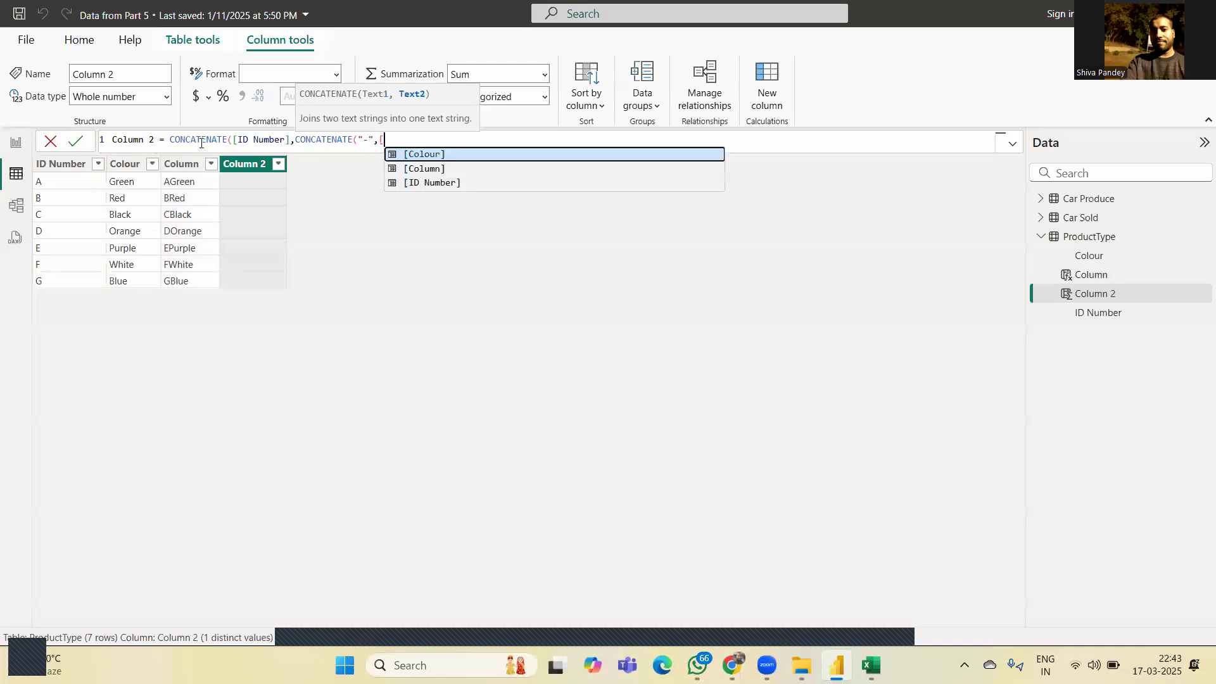
{"action": "key", "text": "Down"}
{"action": "key", "text": "Down"}
{"action": "key", "text": "Up"}
{"action": "key", "text": "Up"}
{"action": "key", "text": "Tab"}
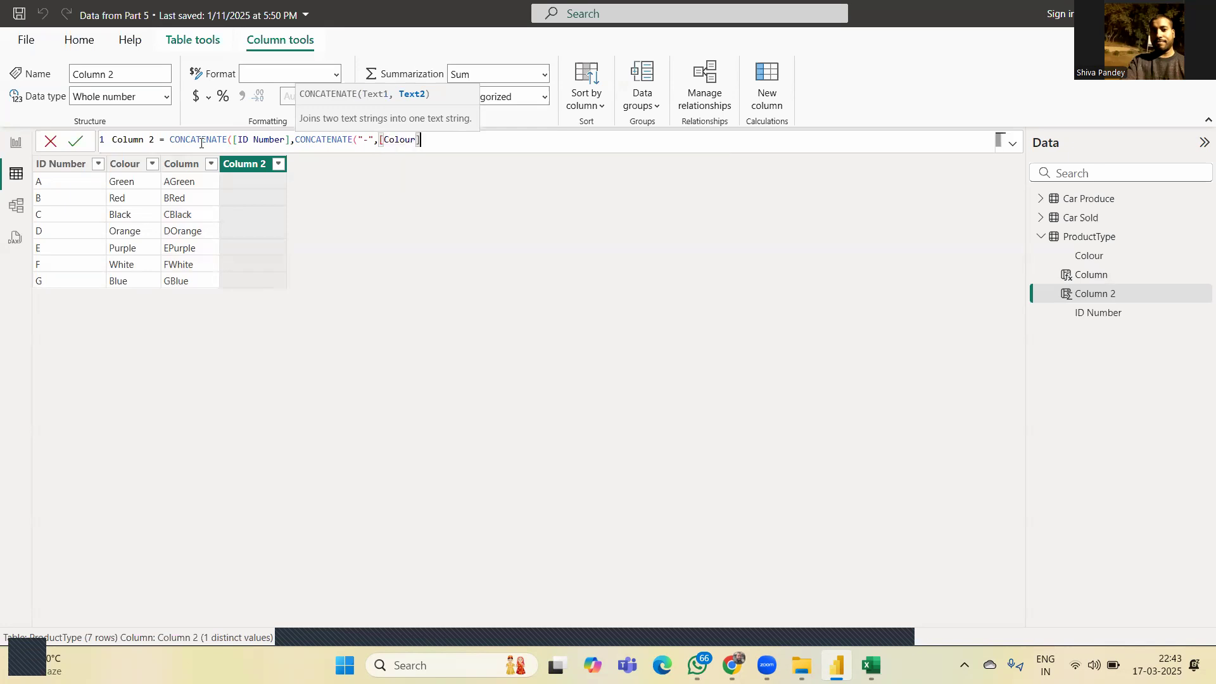
{"action": "type", "text": ")"}
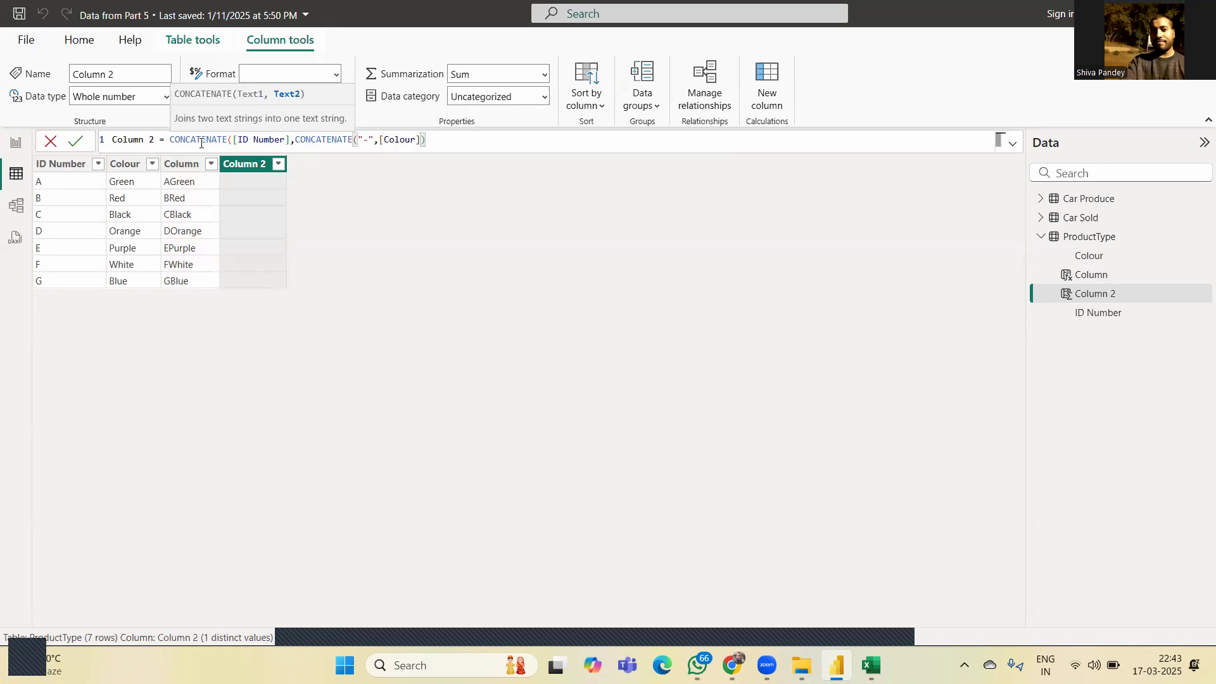
{"action": "type", "text": ")"}
{"action": "key", "text": "Return"}
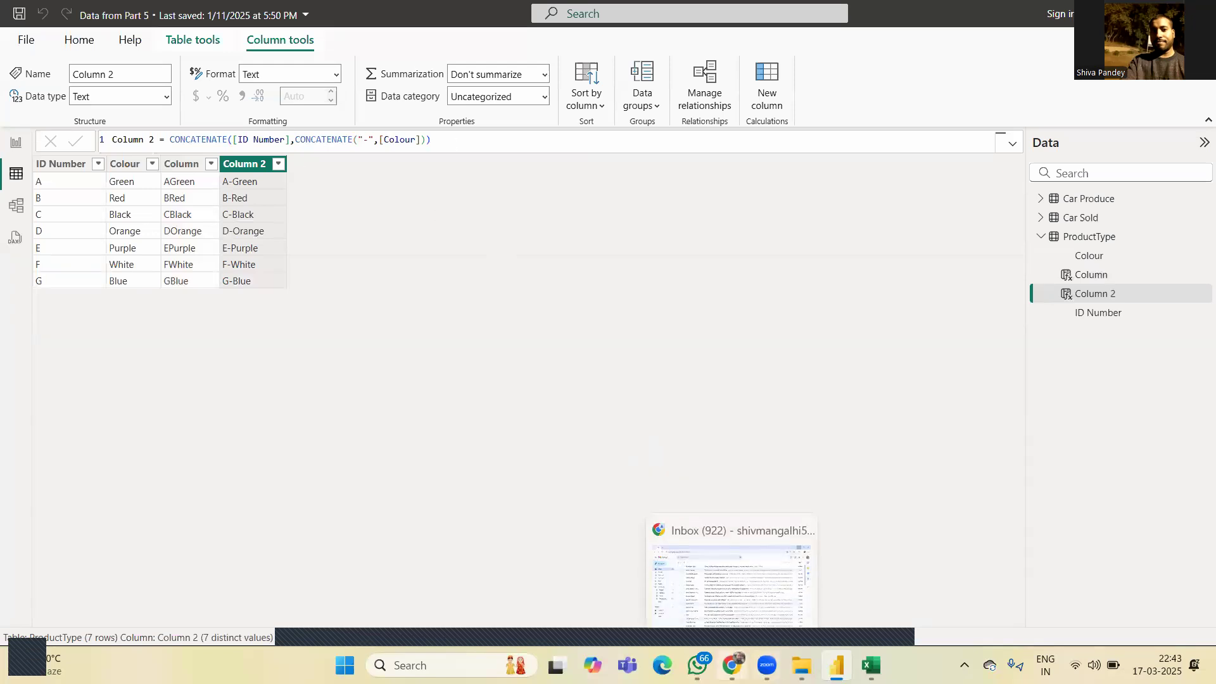
Switch back to the Book1 workbook in Excel.
{"action": "left_click", "coordinate": [698, 665]}
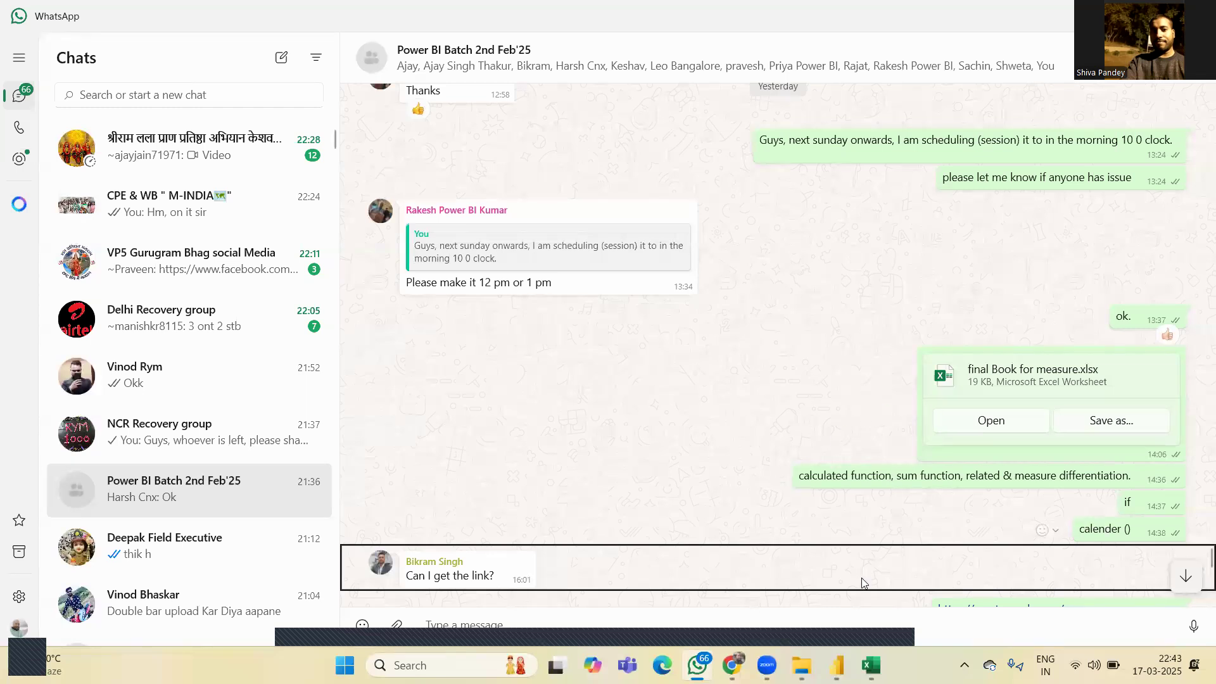
{"action": "left_click", "coordinate": [871, 665]}
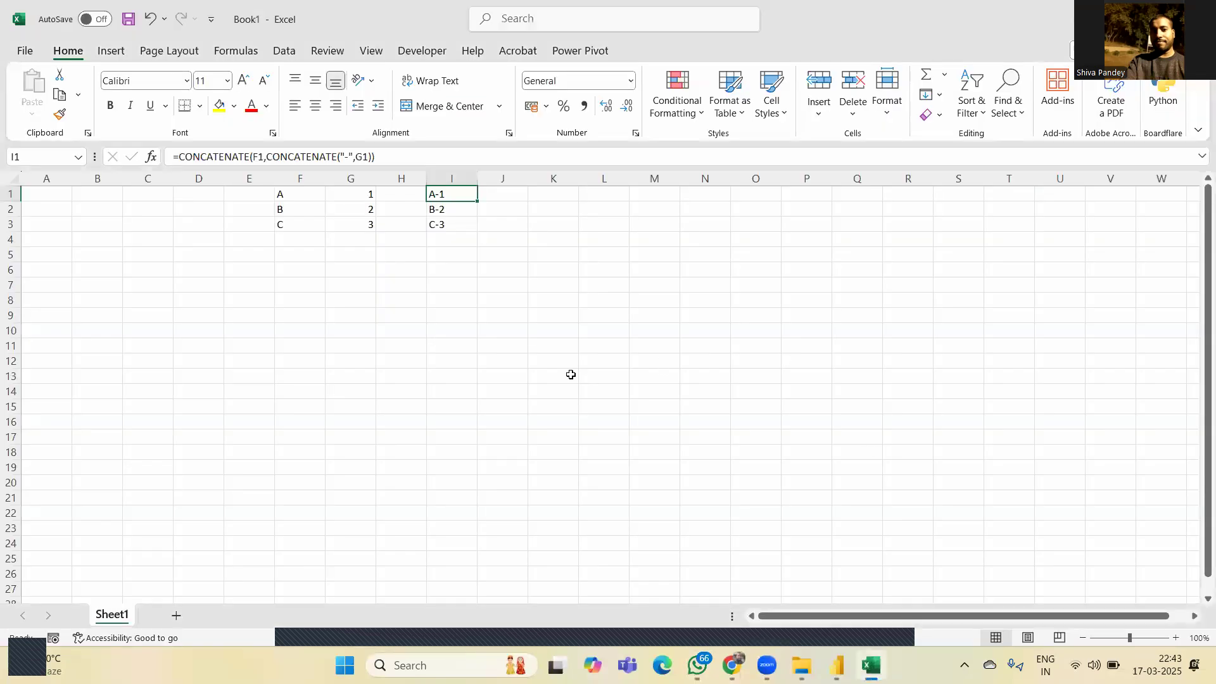
Switch to Power BI and add a new calculated table to the Data from Part 5 model.
{"action": "mouse_move", "coordinate": [802, 654]}
{"action": "left_click", "coordinate": [801, 576]}
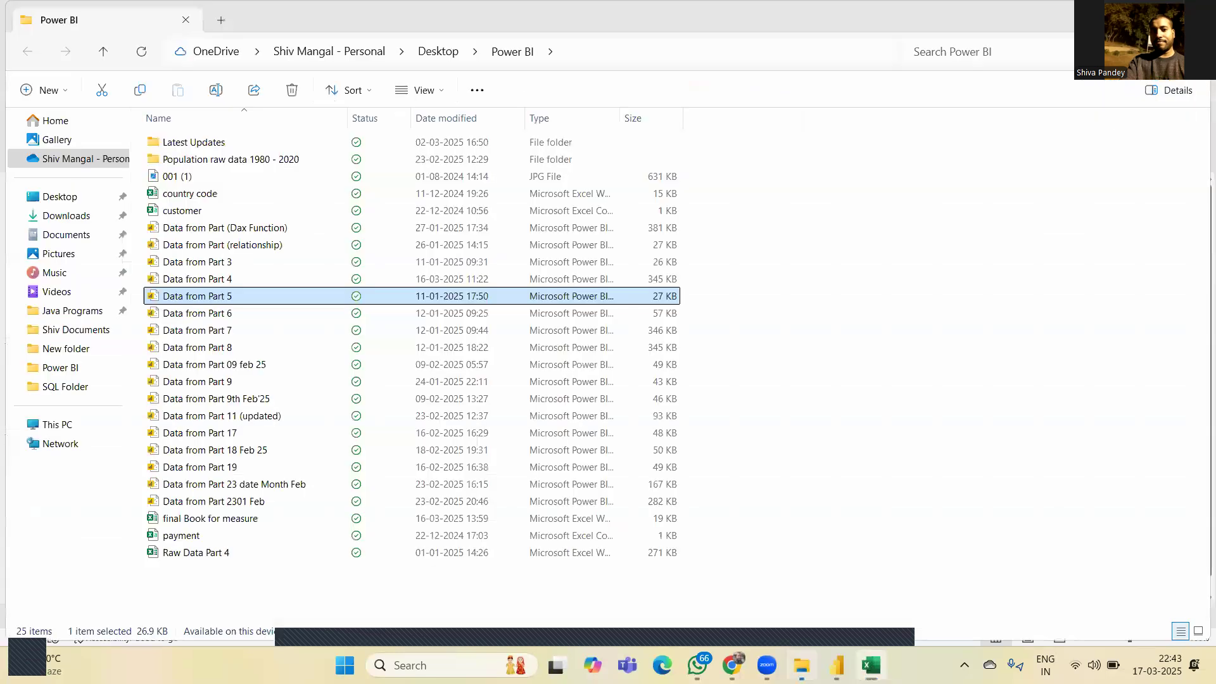
{"action": "left_click", "coordinate": [836, 666]}
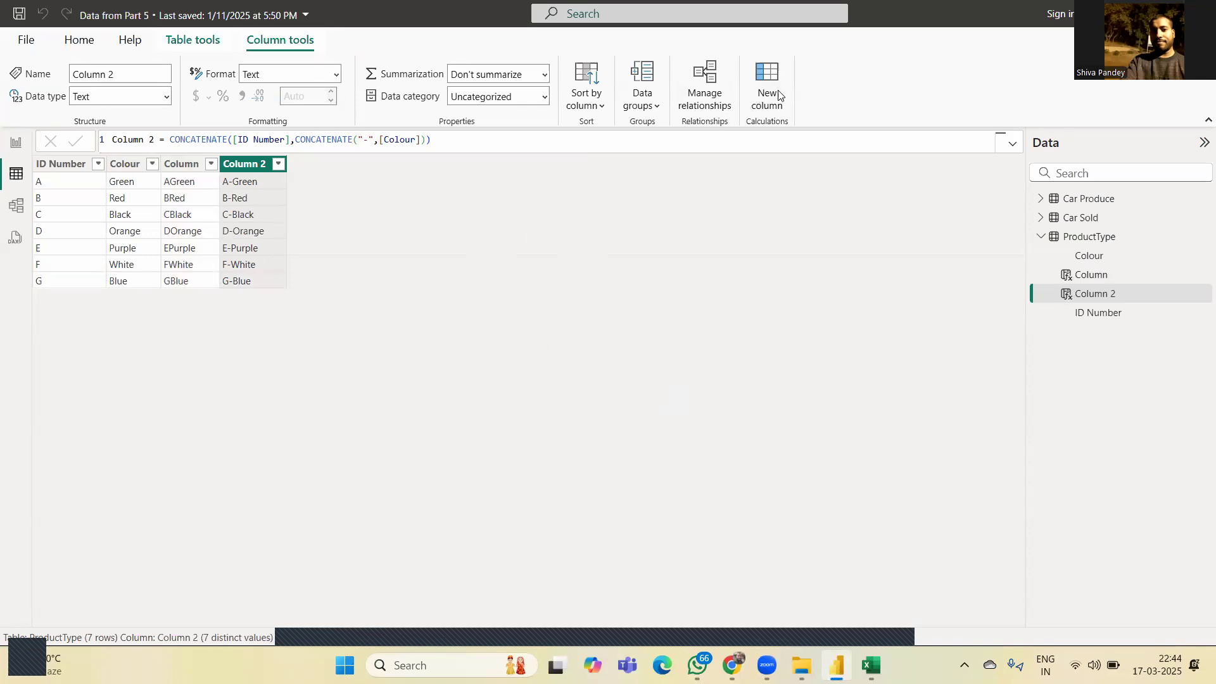
{"action": "left_click", "coordinate": [207, 45]}
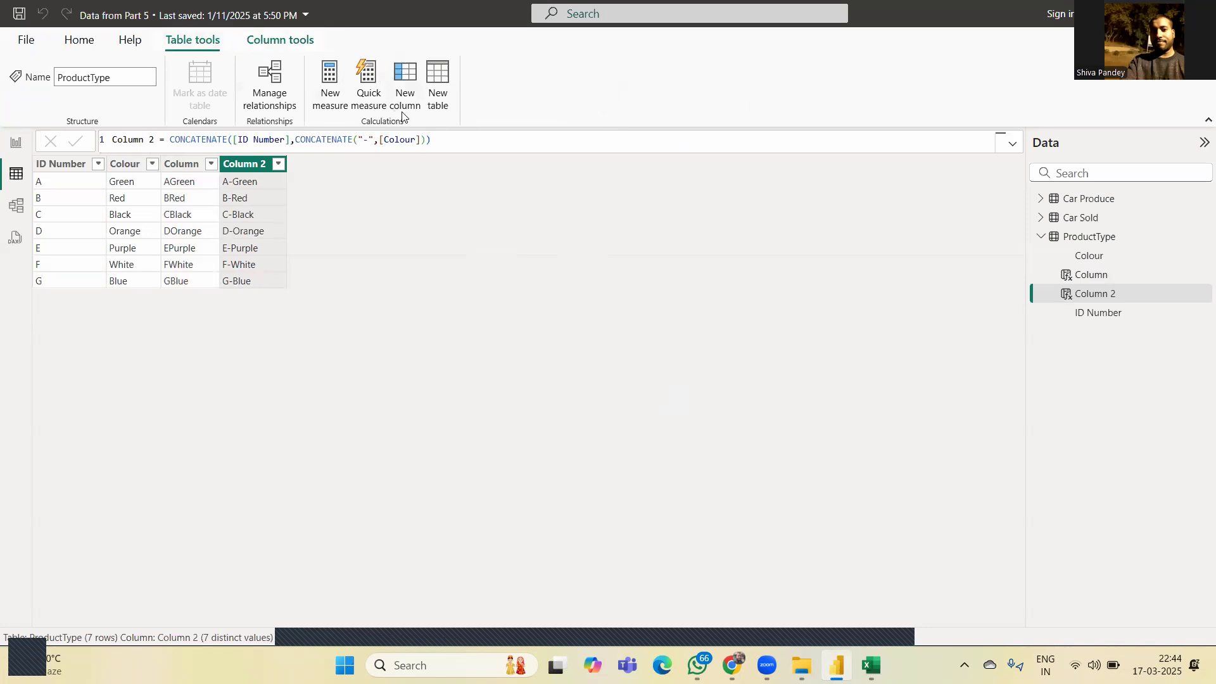
{"action": "left_click", "coordinate": [444, 89]}
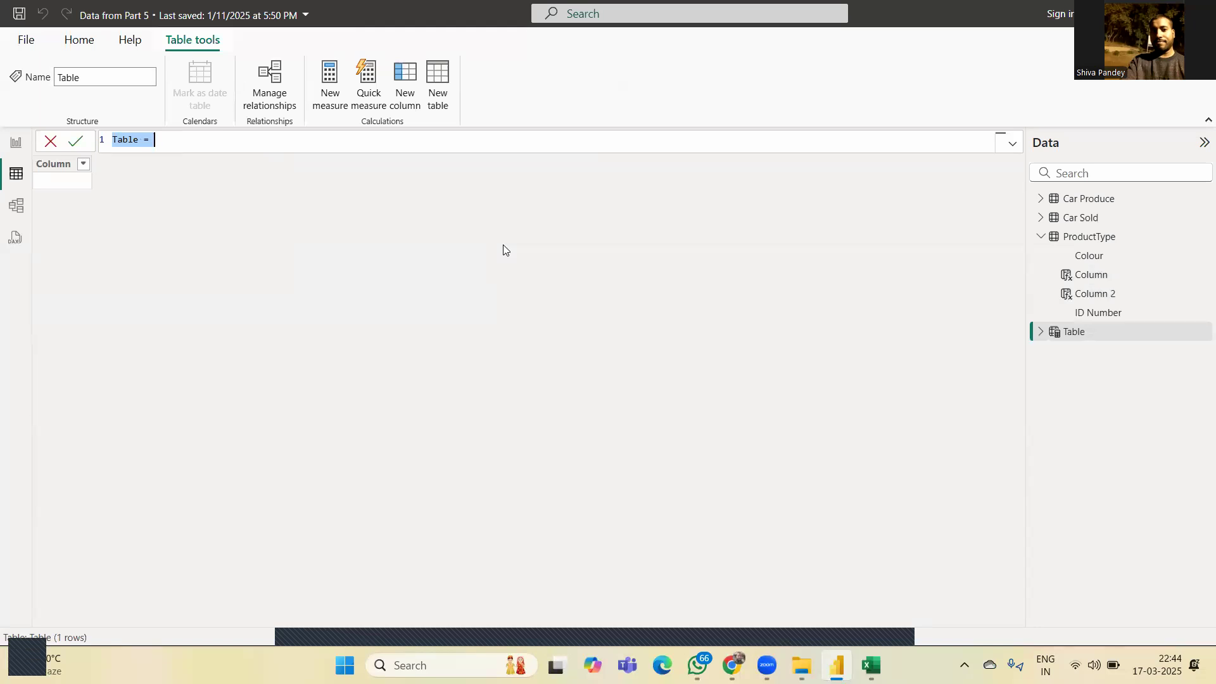
Begin the new table's formula with the CALENDAR function.
{"action": "key", "text": "Right"}
{"action": "type", "text": "caa"}
{"action": "key", "text": "BackSpace"}
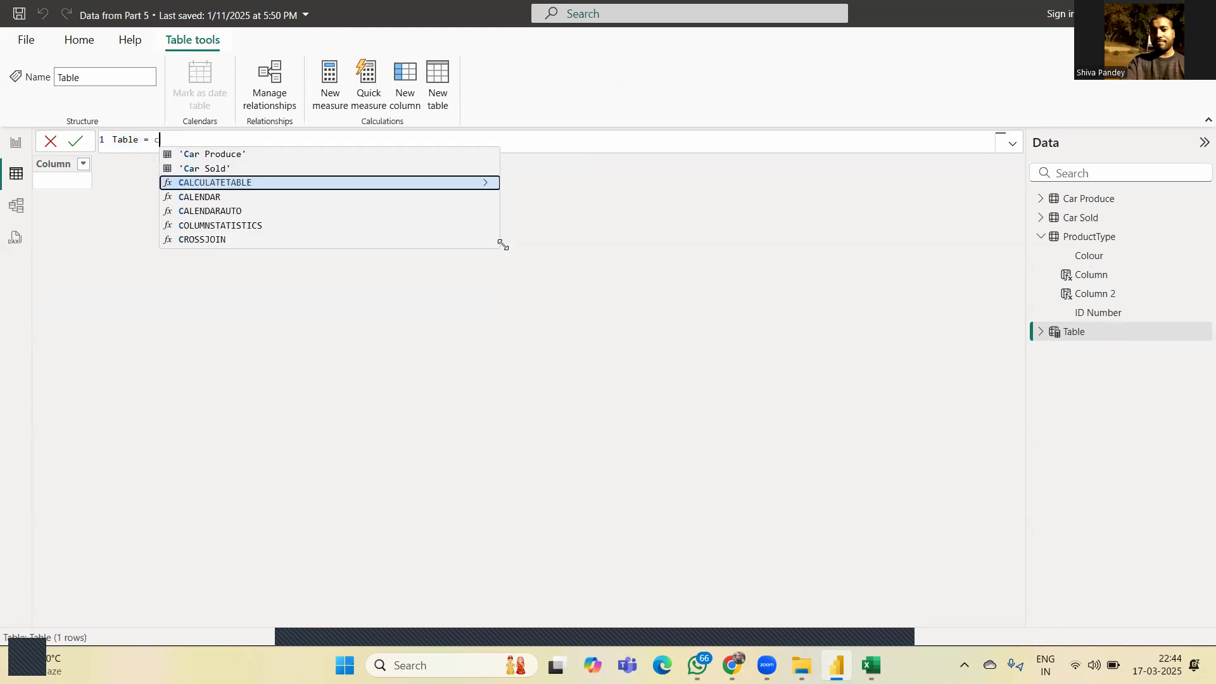
{"action": "type", "text": "la"}
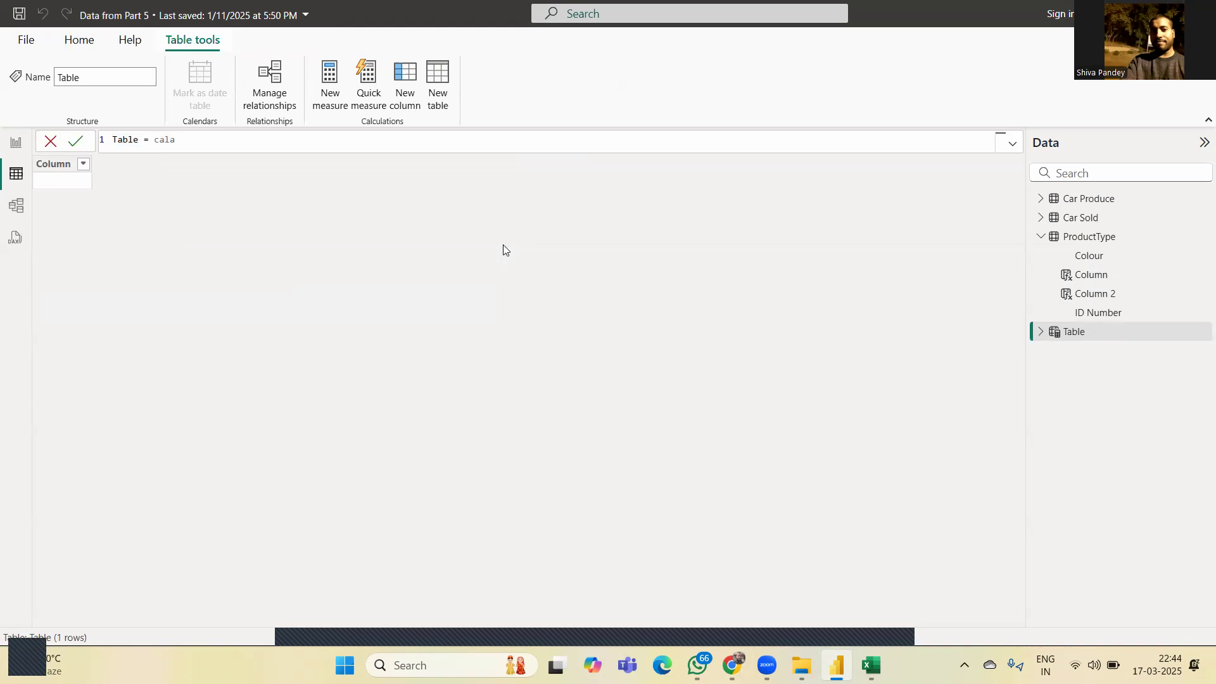
{"action": "key", "text": "BackSpace"}
{"action": "key", "text": "BackSpace"}
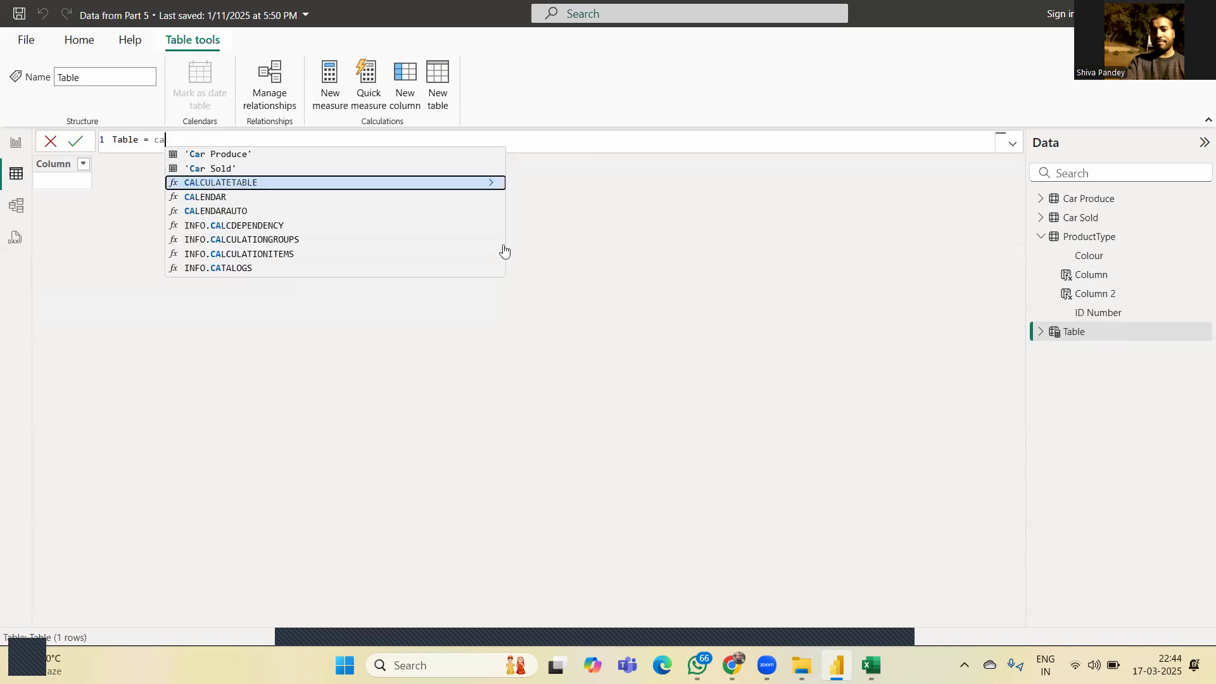
{"action": "key", "text": "Down"}
{"action": "key", "text": "Tab"}
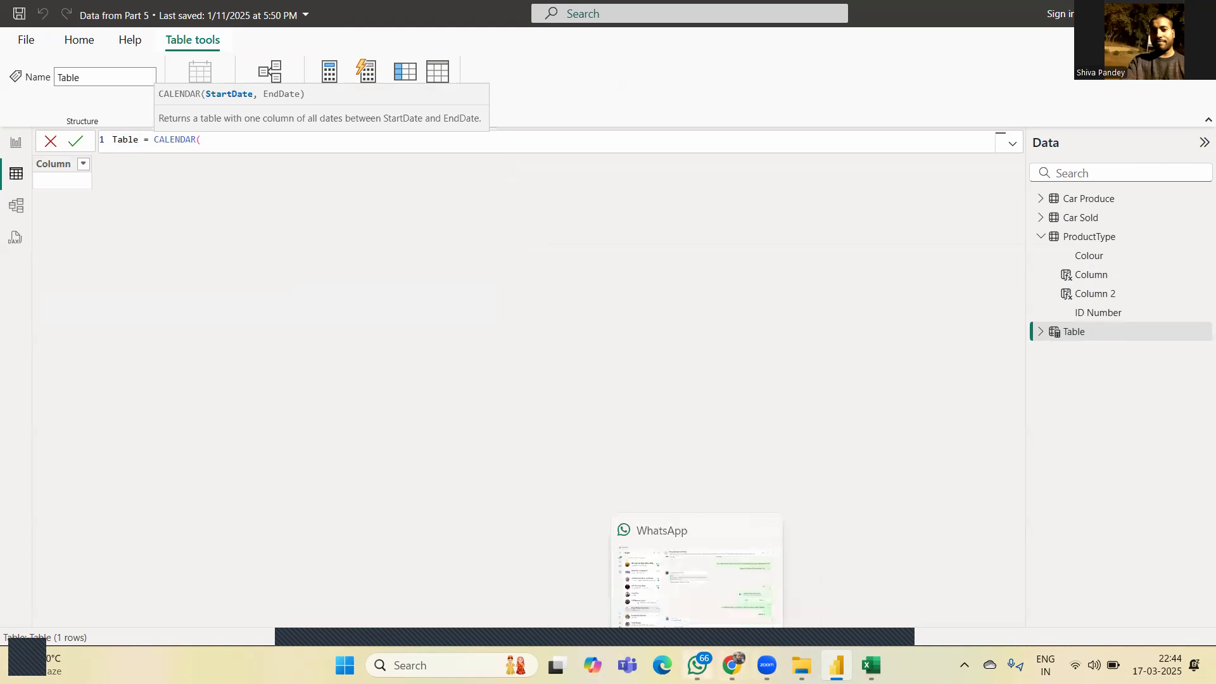
Switch to WhatsApp and open the docs.microsoft.com DAX reference link shared in the Power BI Batch 2nd Feb'25 group chat.
{"action": "left_click", "coordinate": [697, 665]}
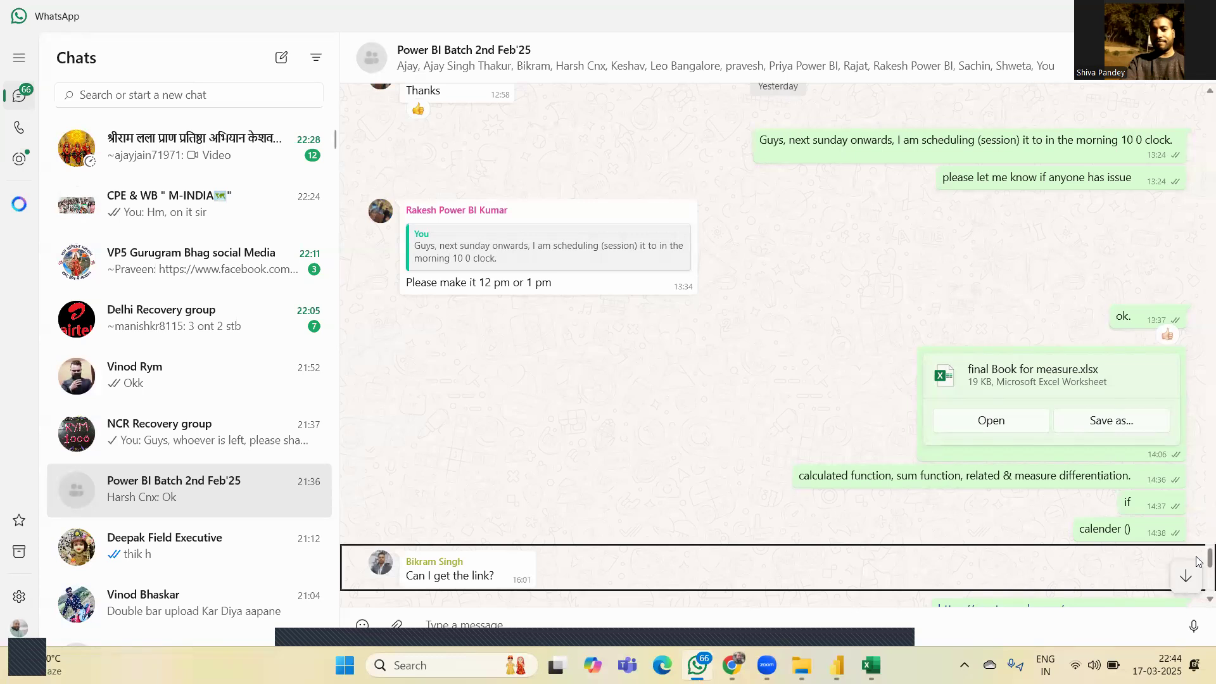
{"action": "left_click_drag", "start_coordinate": [1198, 562], "coordinate": [1199, 509]}
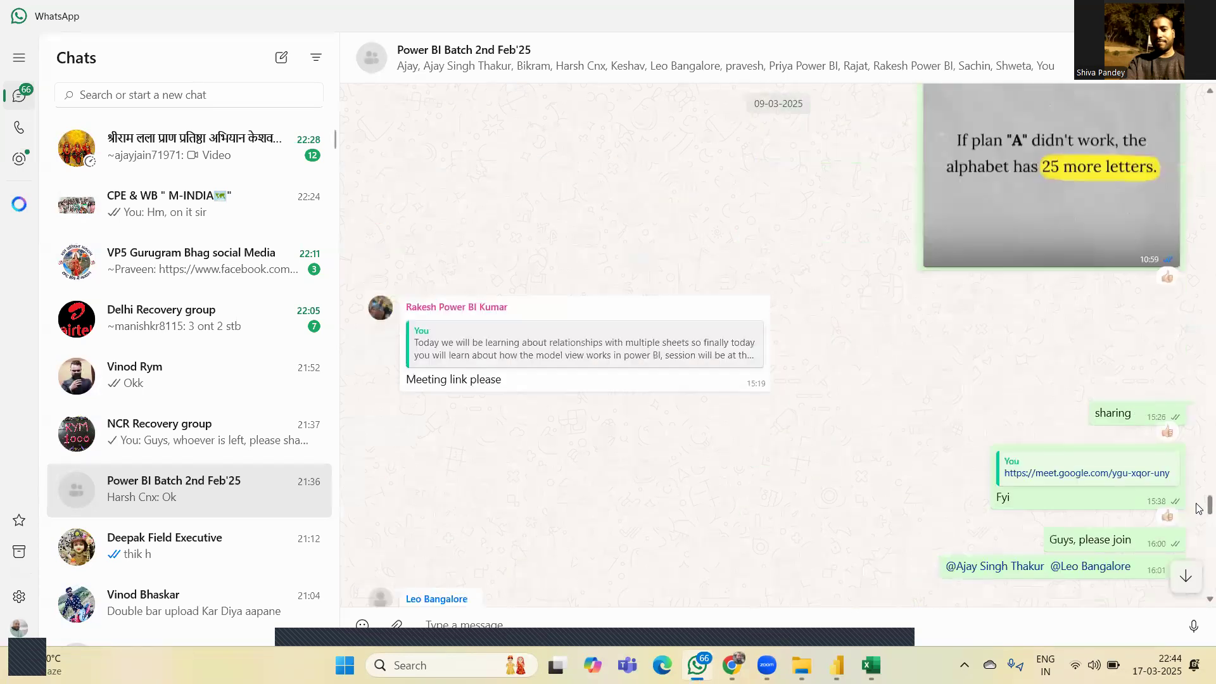
{"action": "scroll", "coordinate": [1198, 508], "scroll_direction": "down", "scroll_amount": 10}
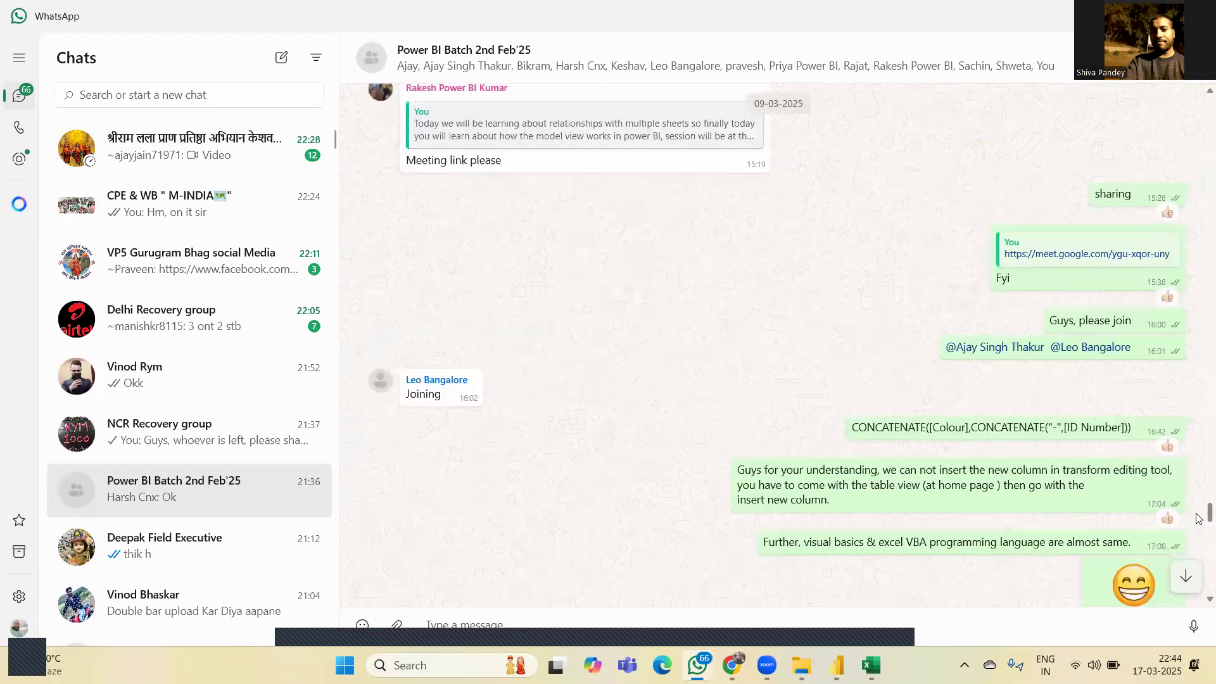
{"action": "left_click_drag", "start_coordinate": [1197, 534], "coordinate": [1199, 569]}
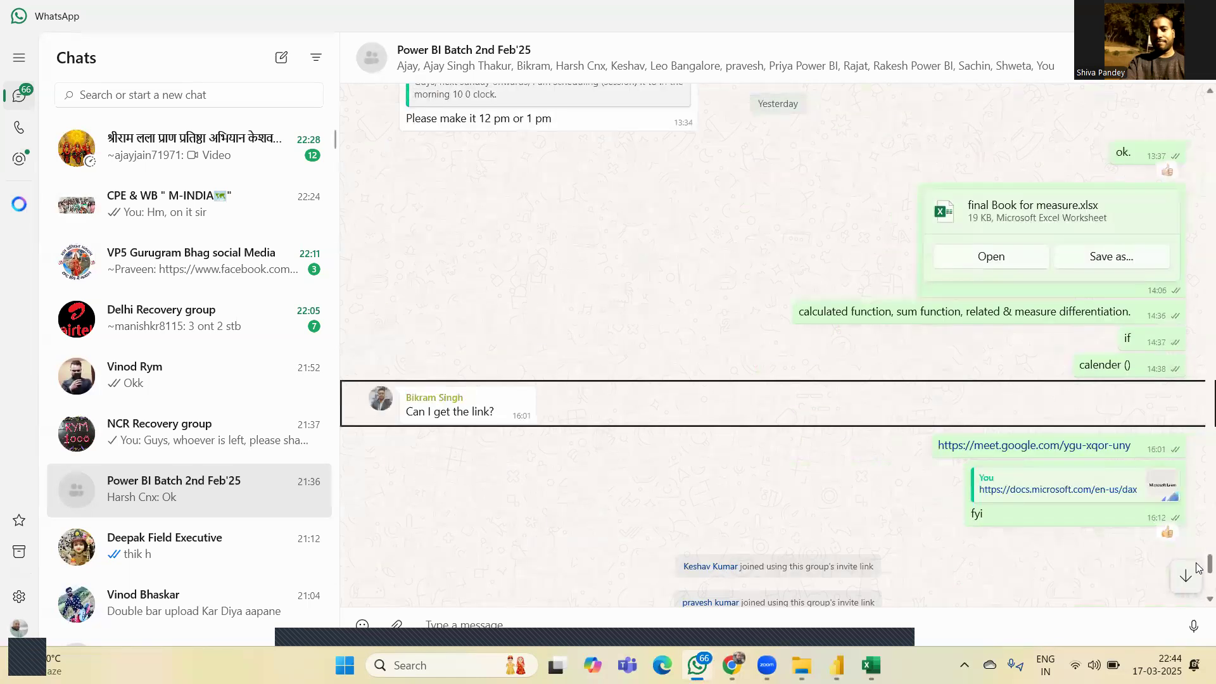
{"action": "left_click", "coordinate": [1075, 497]}
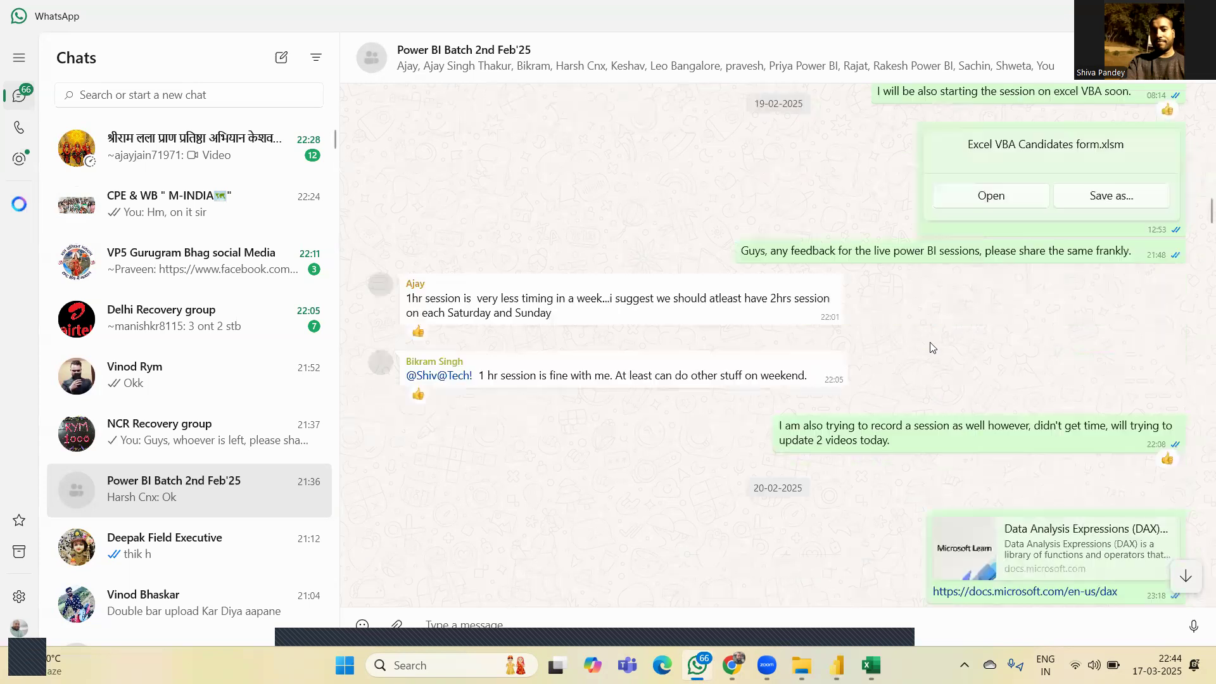
{"action": "left_click", "coordinate": [1039, 411]}
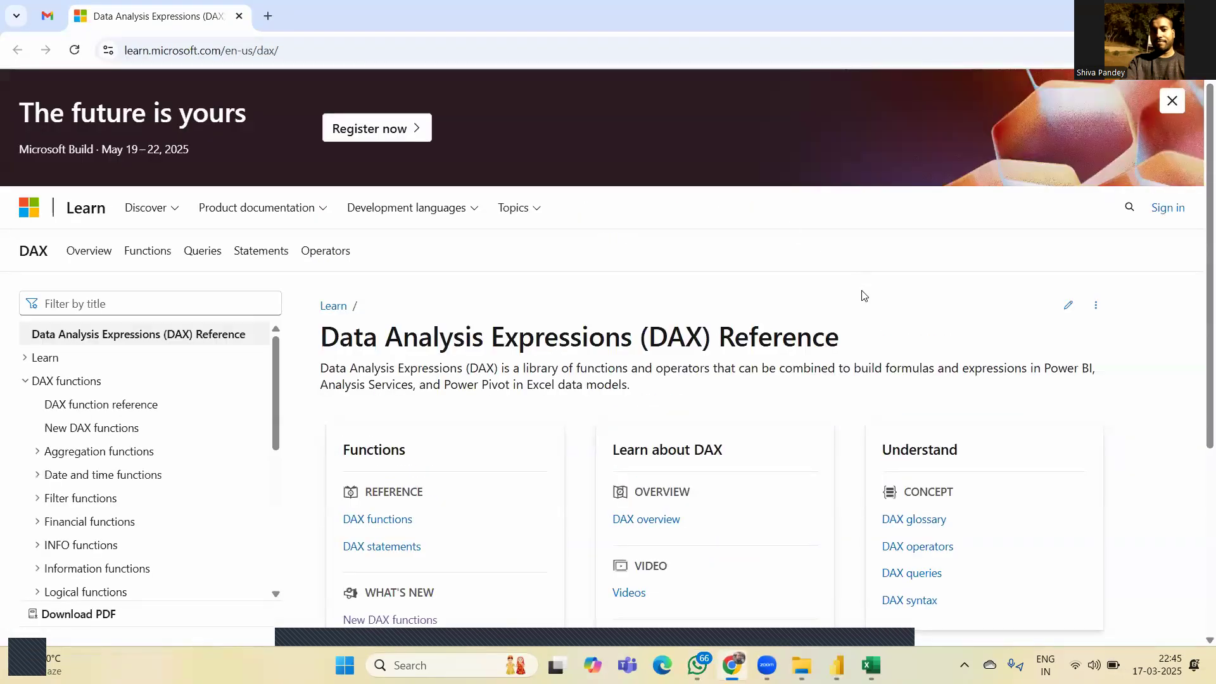
Find the CALENDAR article among the date and time functions and review its syntax, parameters, remarks and examples.
{"action": "scroll", "coordinate": [1197, 355], "scroll_direction": "down", "scroll_amount": 2}
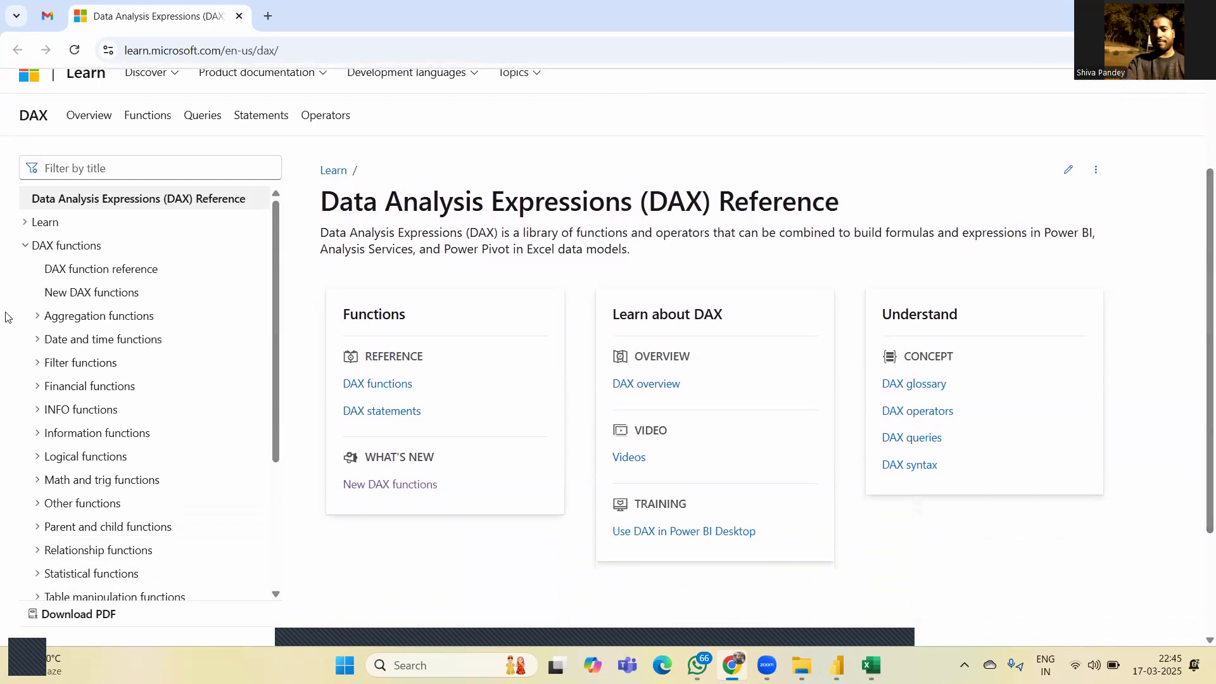
{"action": "left_click", "coordinate": [79, 343]}
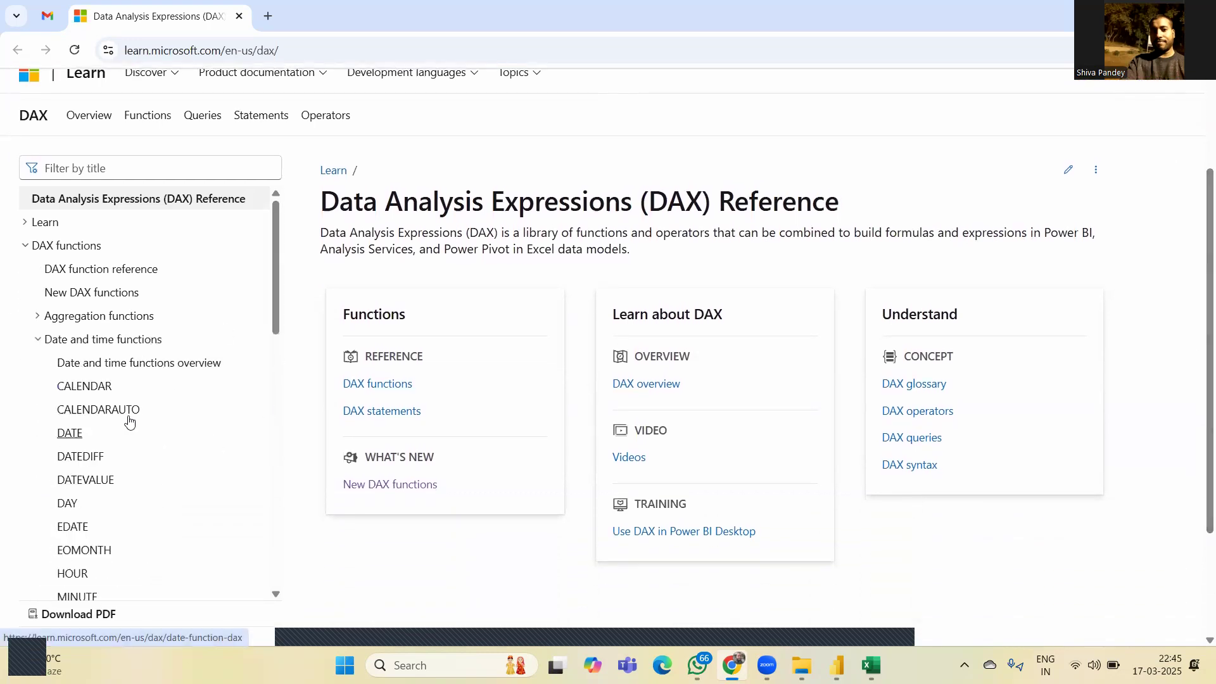
{"action": "left_click", "coordinate": [86, 387]}
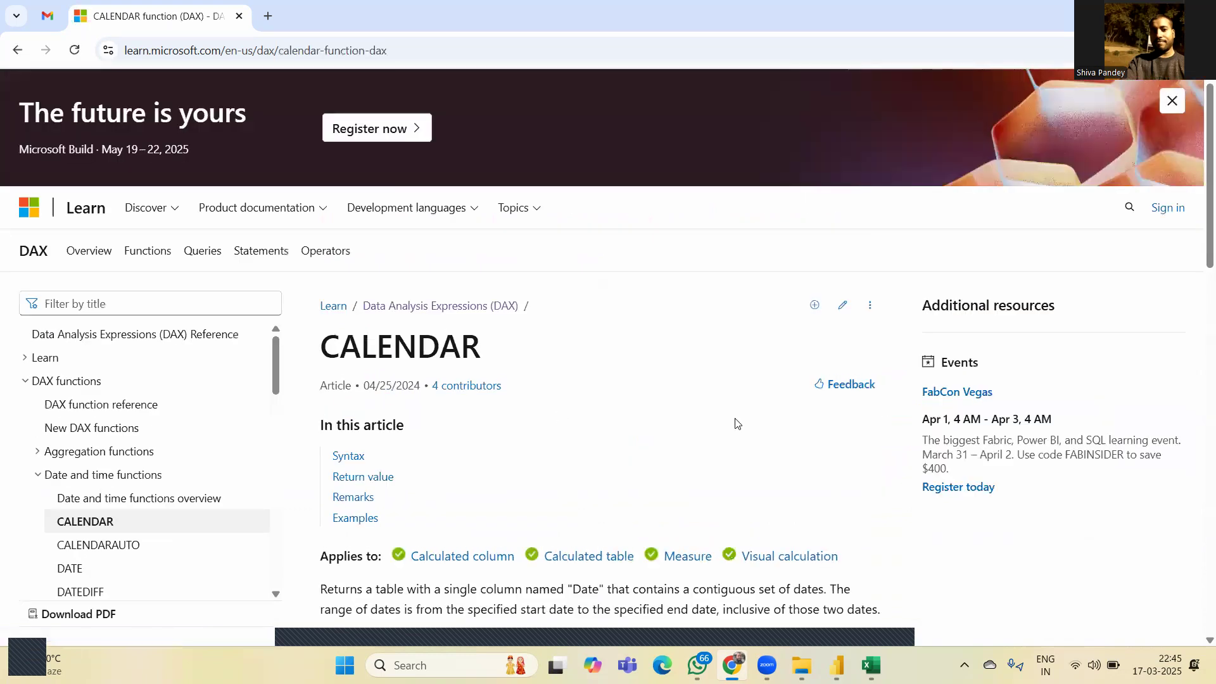
{"action": "scroll", "coordinate": [736, 423], "scroll_direction": "down", "scroll_amount": 1}
{"action": "scroll", "coordinate": [737, 423], "scroll_direction": "down", "scroll_amount": 8}
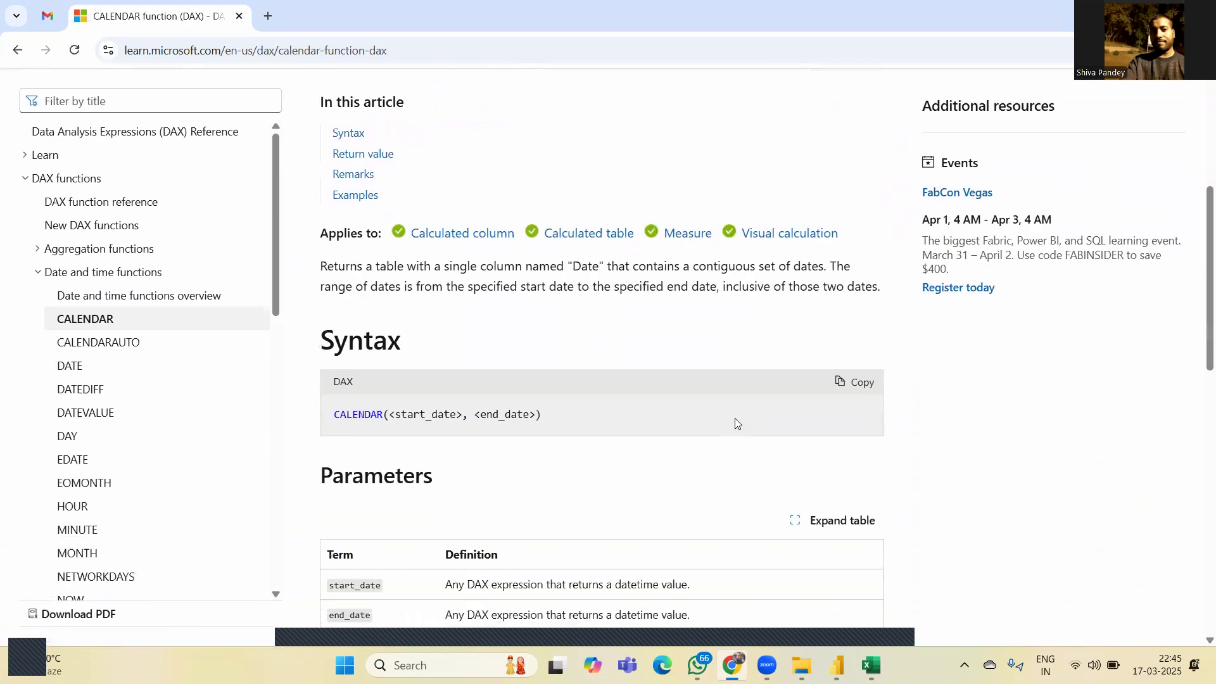
{"action": "scroll", "coordinate": [736, 423], "scroll_direction": "down", "scroll_amount": 6}
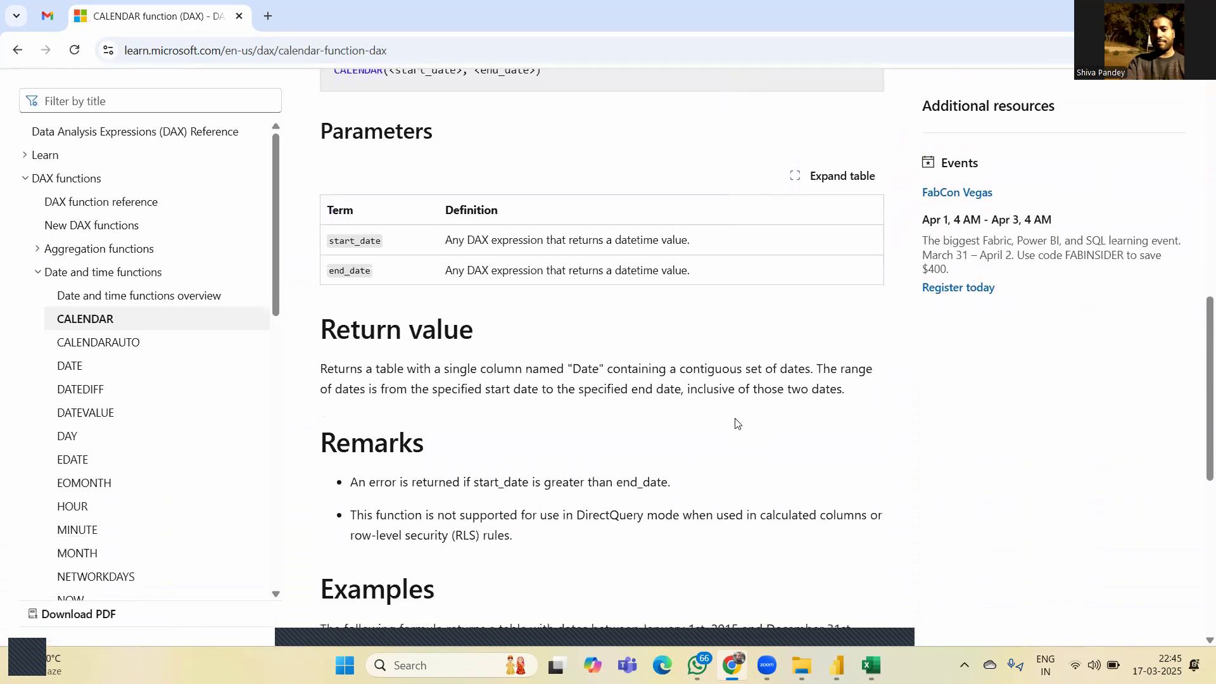
{"action": "scroll", "coordinate": [734, 422], "scroll_direction": "down", "scroll_amount": 1}
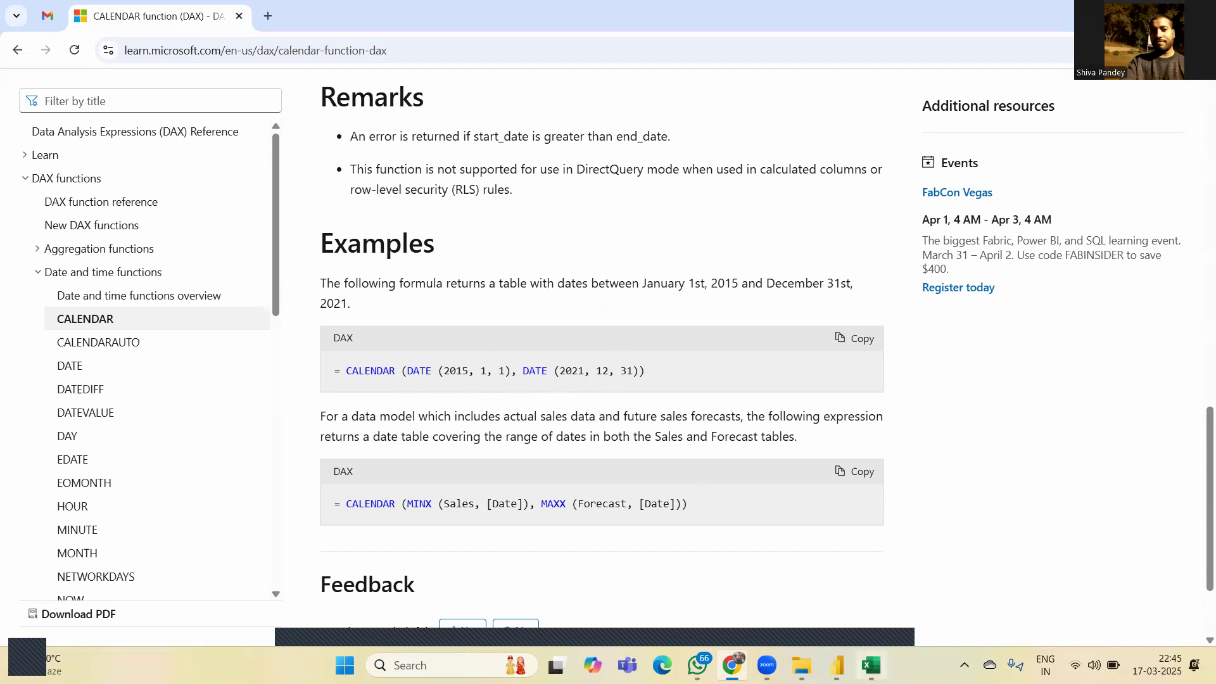
Switch back to Power BI and give CALENDAR the start date DATE(2025,1,1).
{"action": "left_click", "coordinate": [836, 665]}
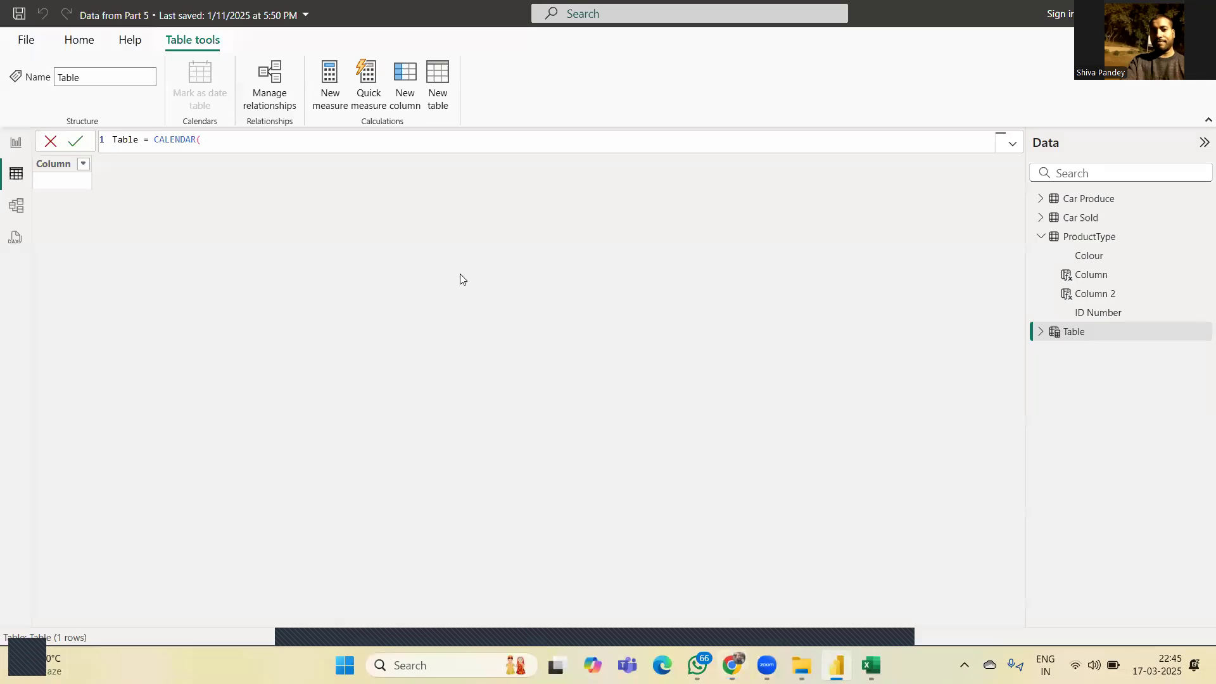
{"action": "key", "text": "BackSpace"}
{"action": "type", "text": "("}
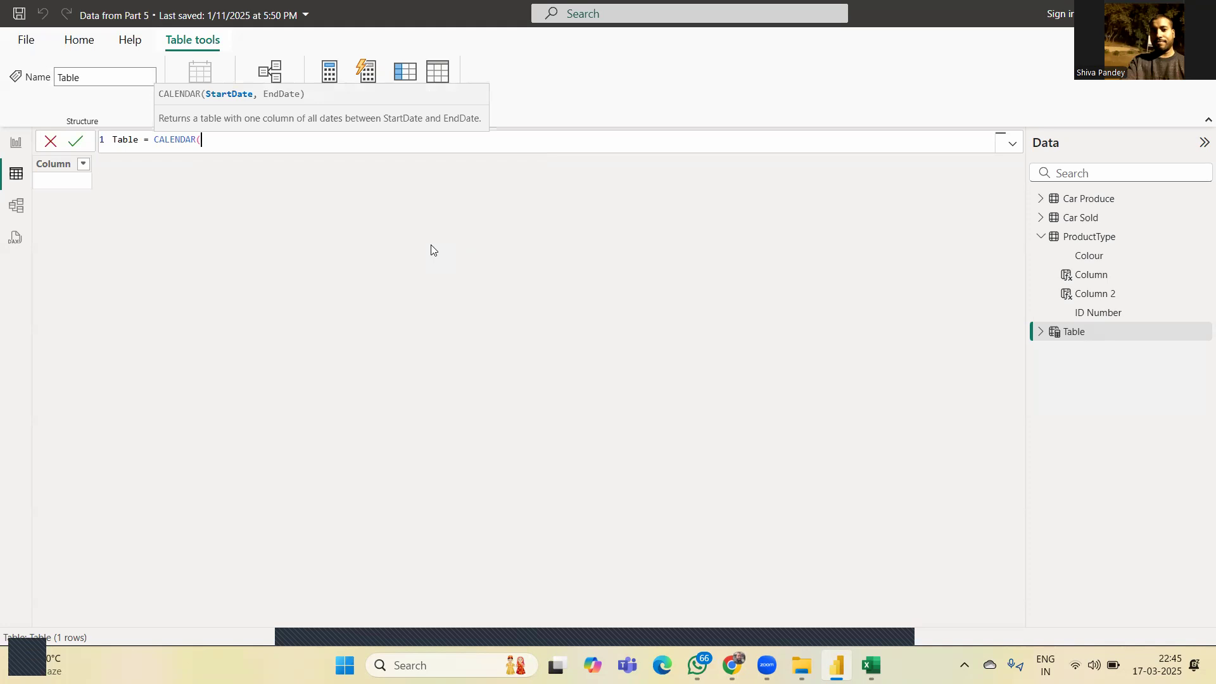
{"action": "type", "text": "date"}
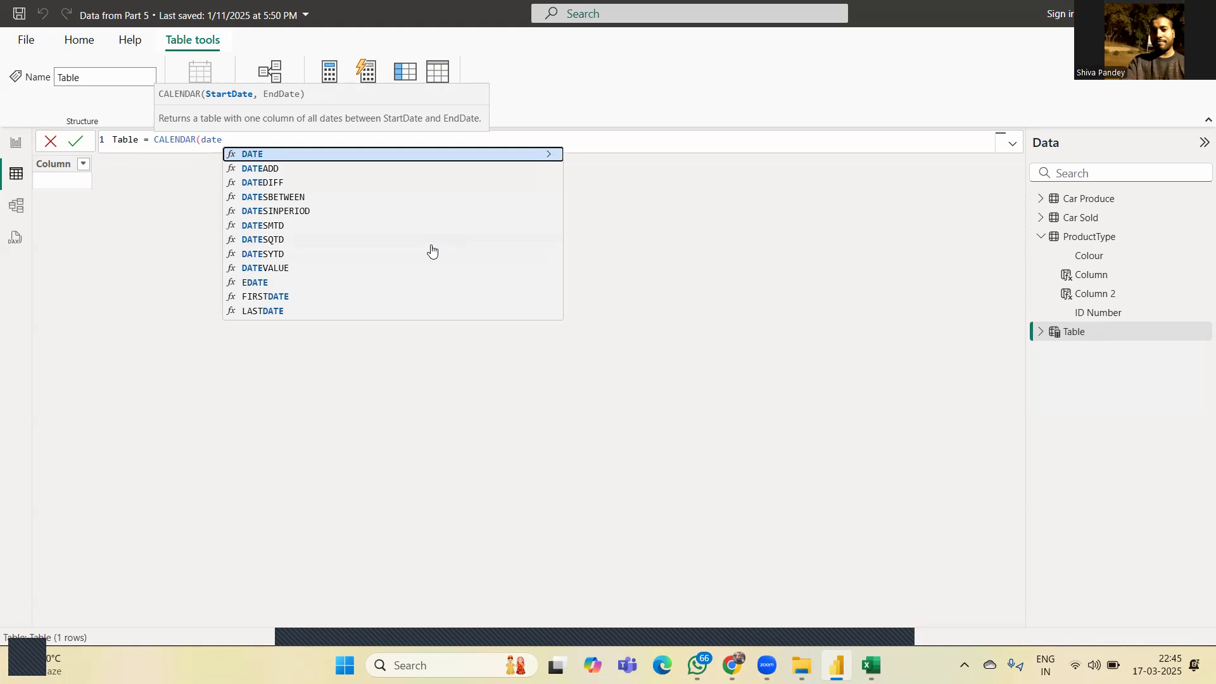
{"action": "type", "text": "("}
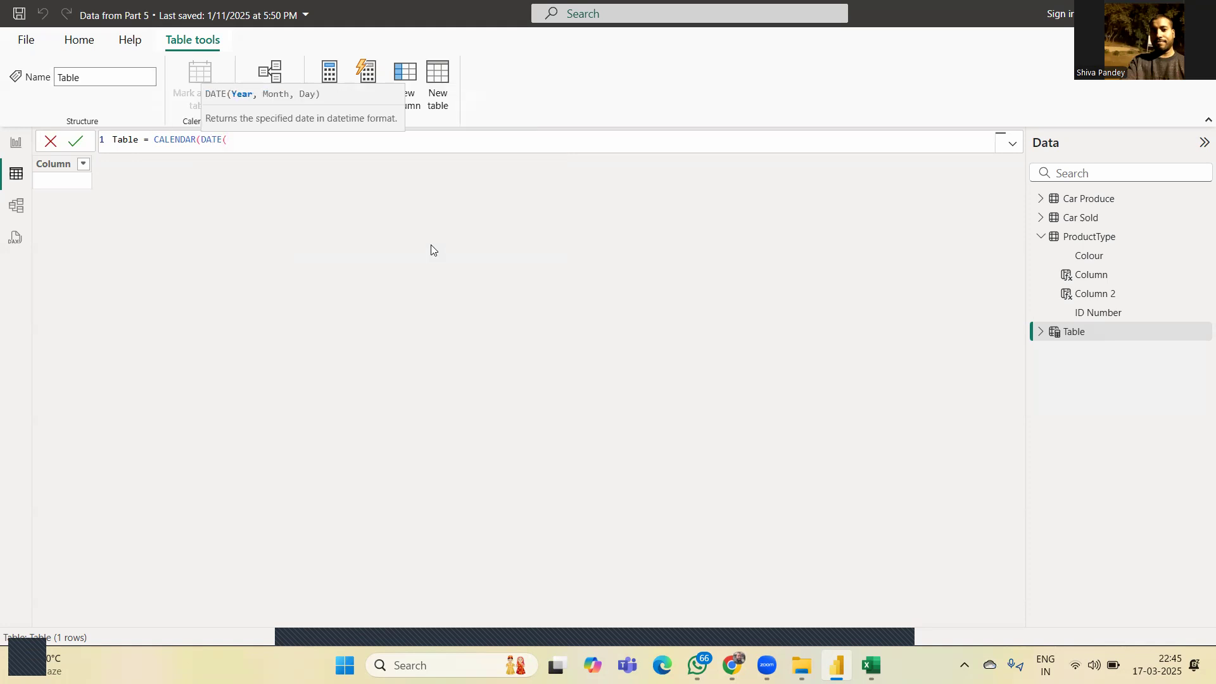
{"action": "type", "text": "2025,1,1)"}
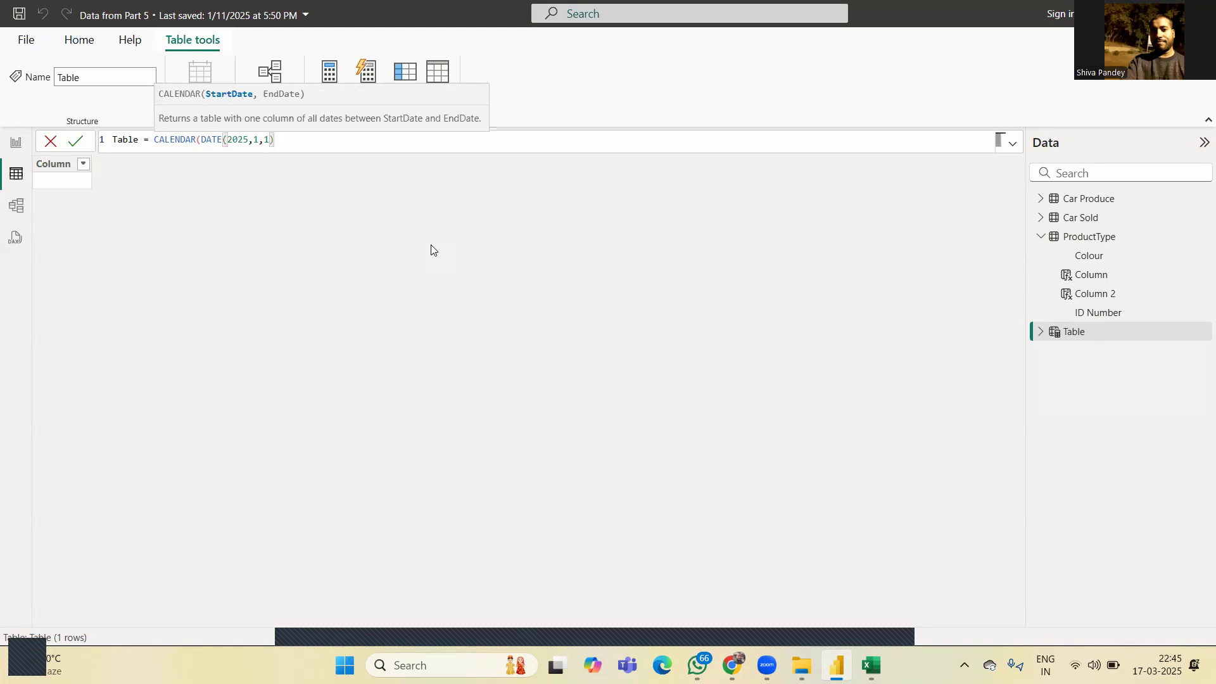
Add DATE(2025,2,28) as the CALENDAR end date, close the formula and commit the table.
{"action": "type", "text": ",DATE("}
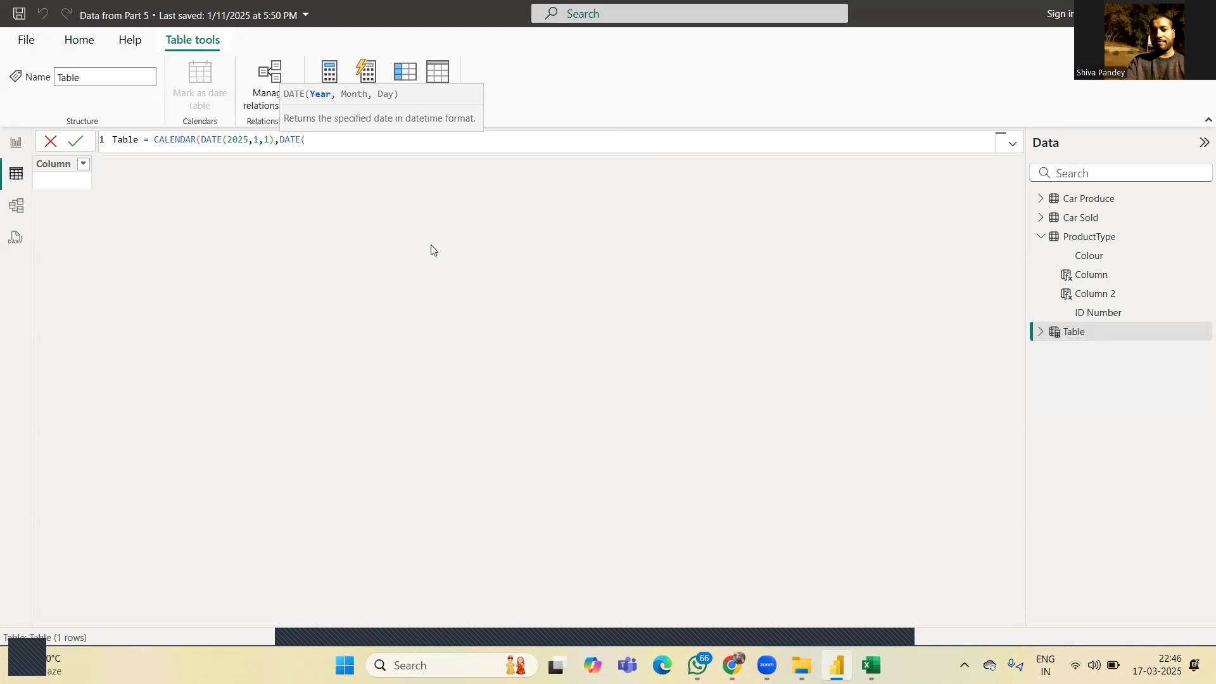
{"action": "type", "text": "2025,2,28)"}
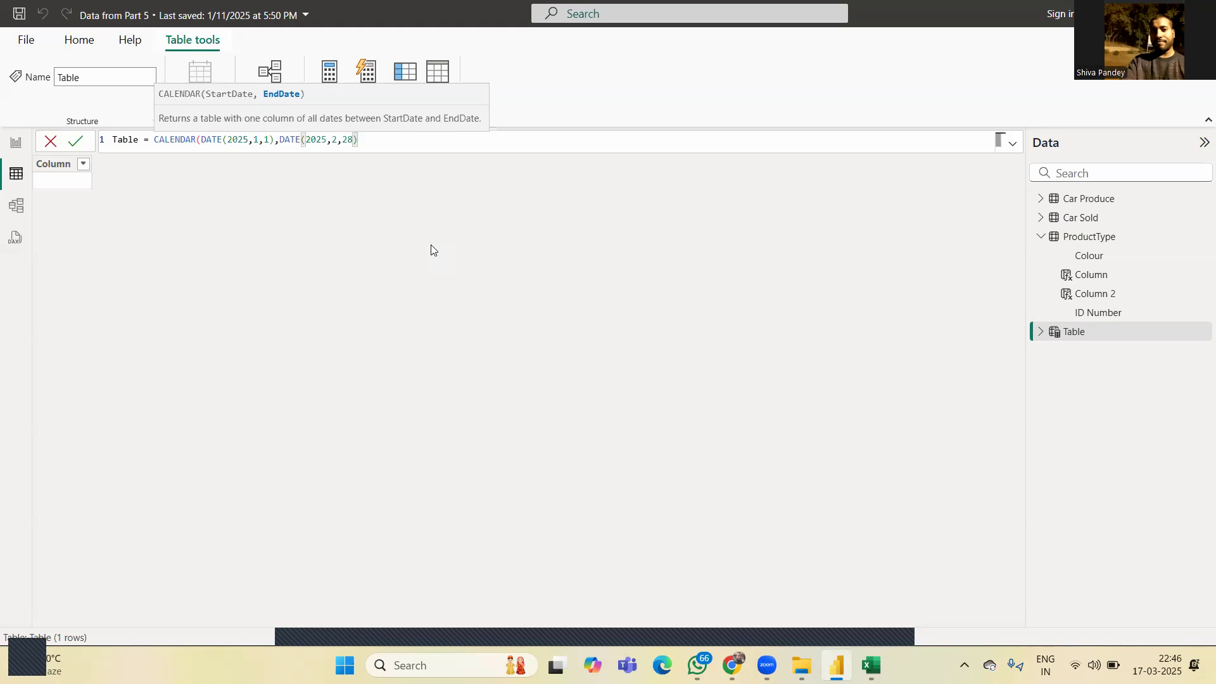
{"action": "type", "text": ")"}
{"action": "key", "text": "Return"}
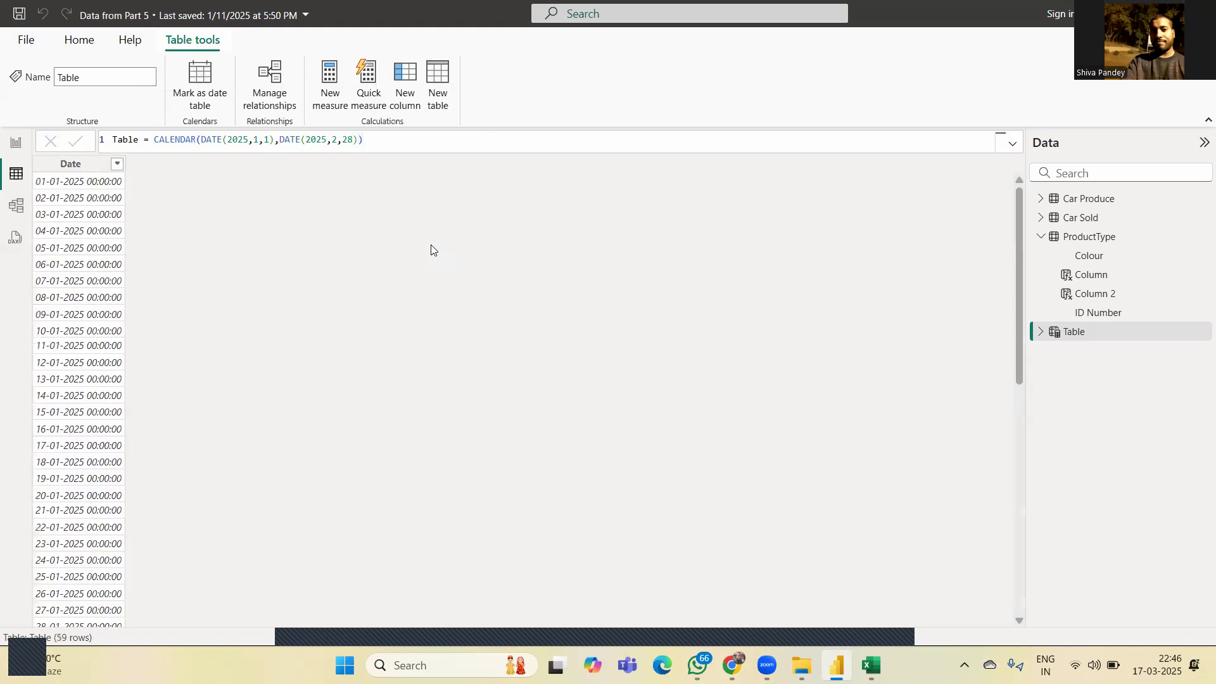
Review the generated dates in the new table's Date column from first to last.
{"action": "left_click", "coordinate": [74, 188]}
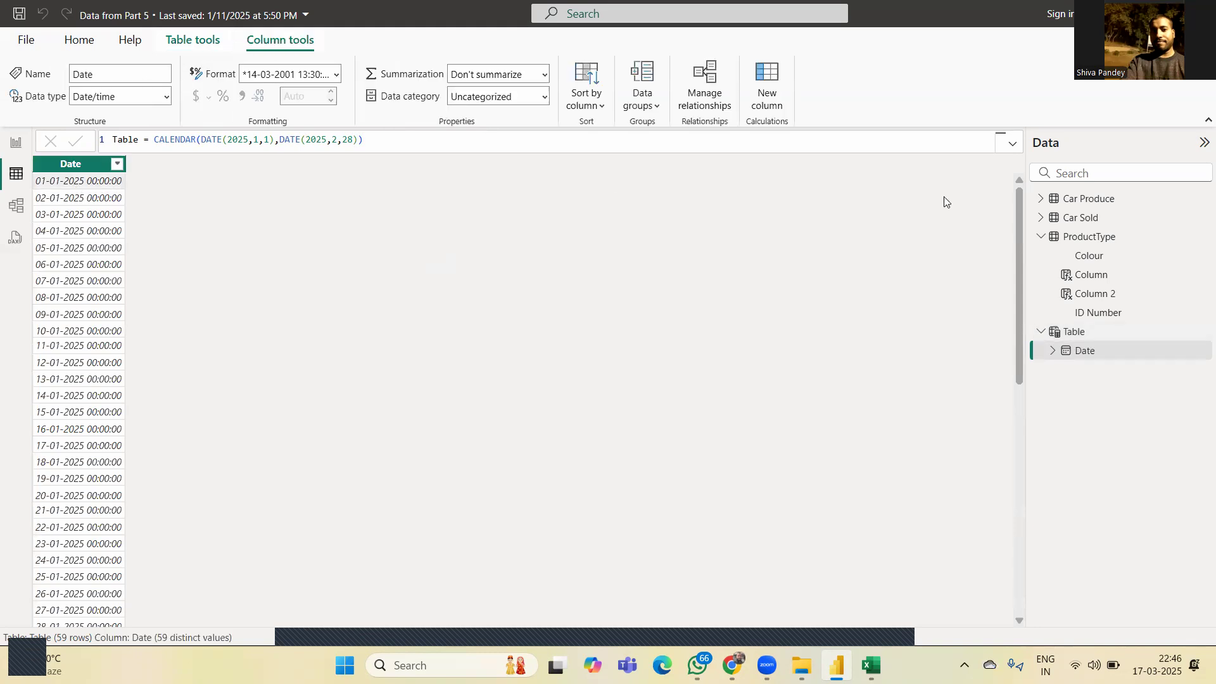
{"action": "left_click_drag", "start_coordinate": [1018, 295], "coordinate": [1025, 589]}
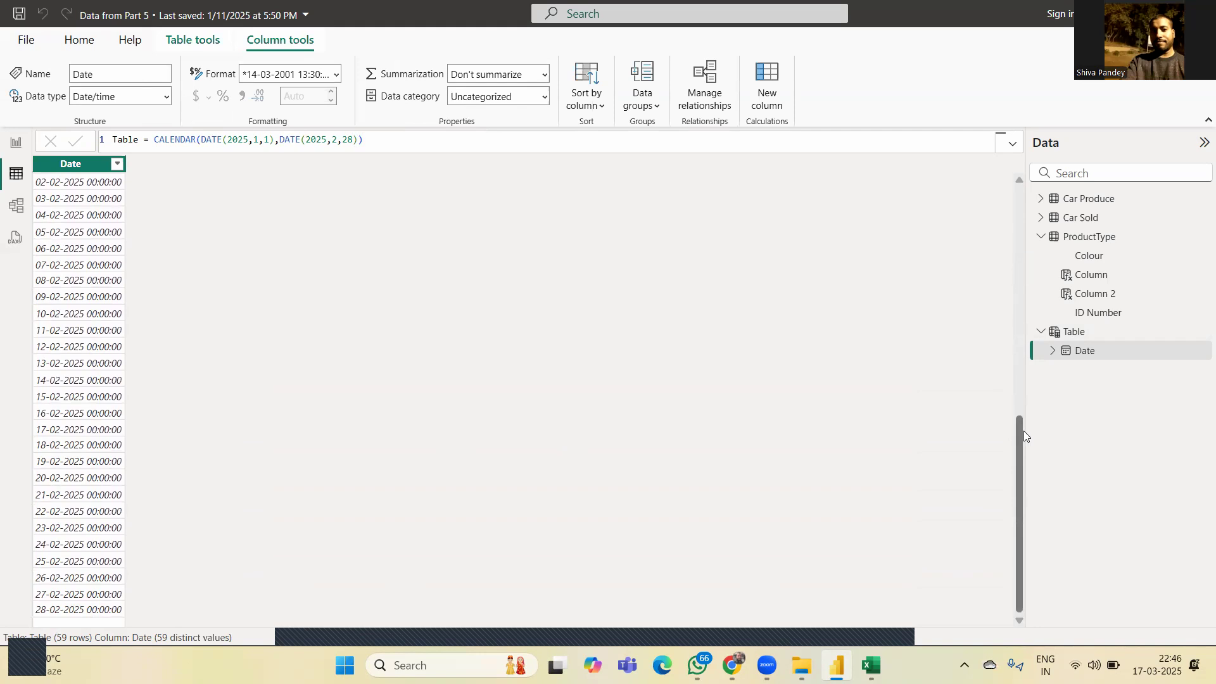
{"action": "left_click_drag", "start_coordinate": [1021, 431], "coordinate": [1017, 168]}
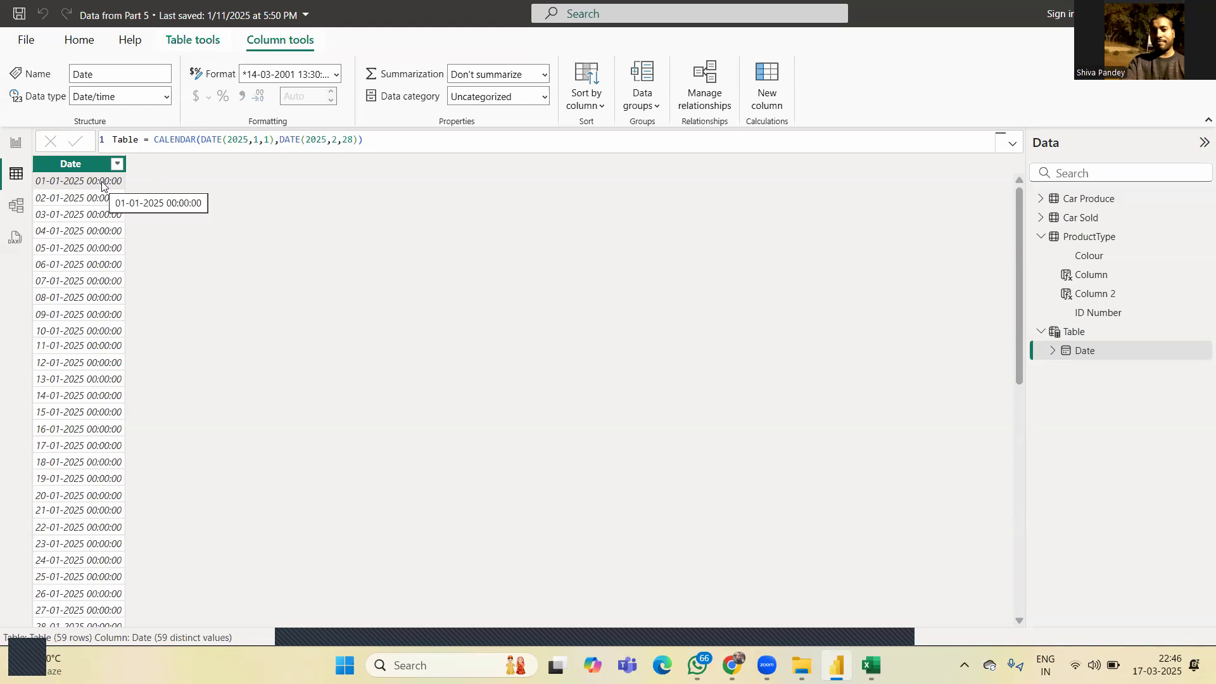
Format the Date column as 14 March 2001 (dd mmmm yyyy).
{"action": "left_click", "coordinate": [73, 165]}
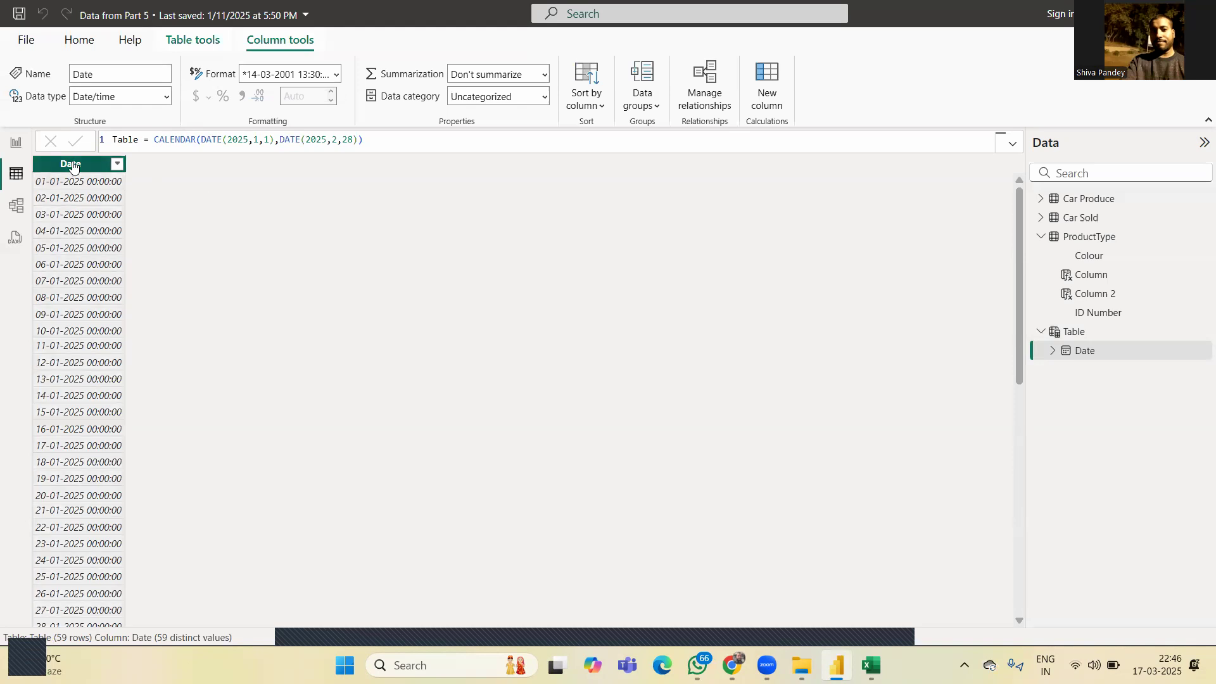
{"action": "left_click", "coordinate": [190, 42]}
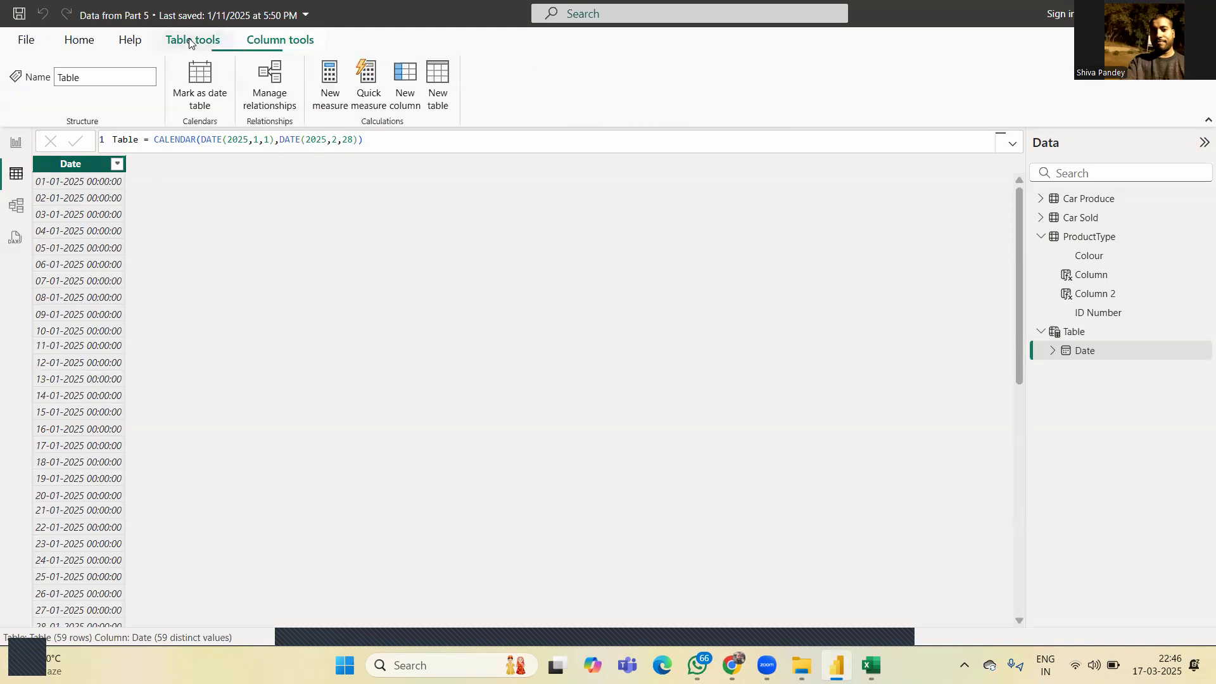
{"action": "left_click", "coordinate": [273, 40]}
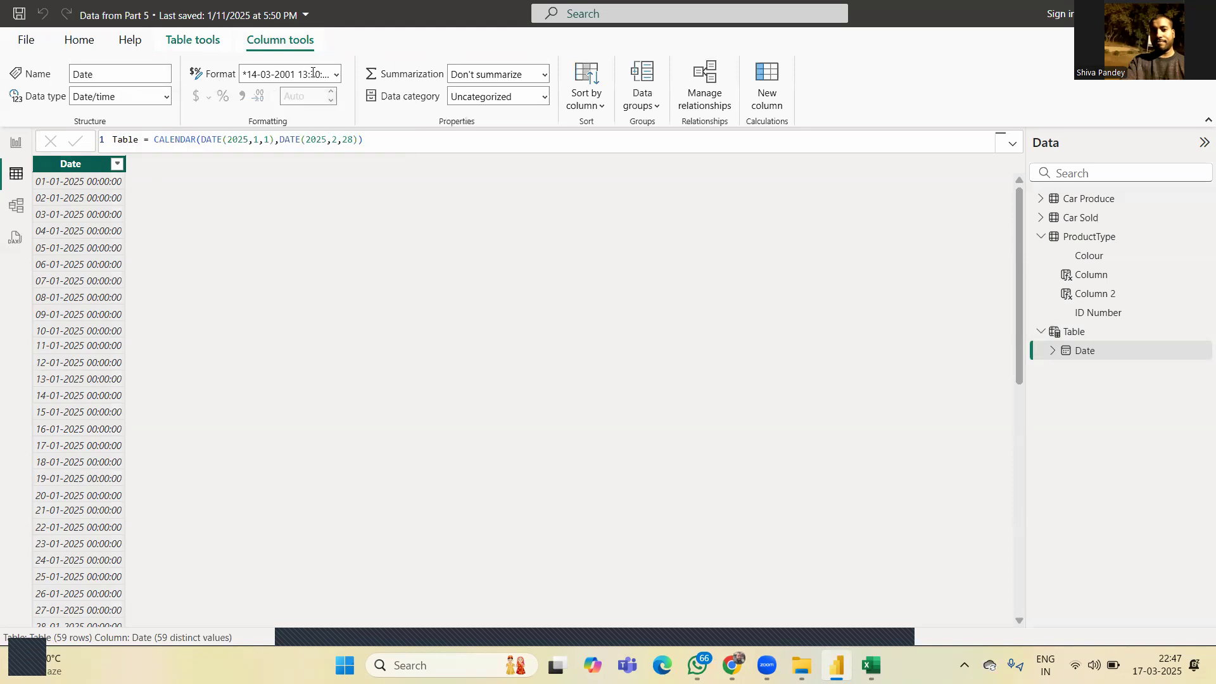
{"action": "left_click", "coordinate": [336, 75]}
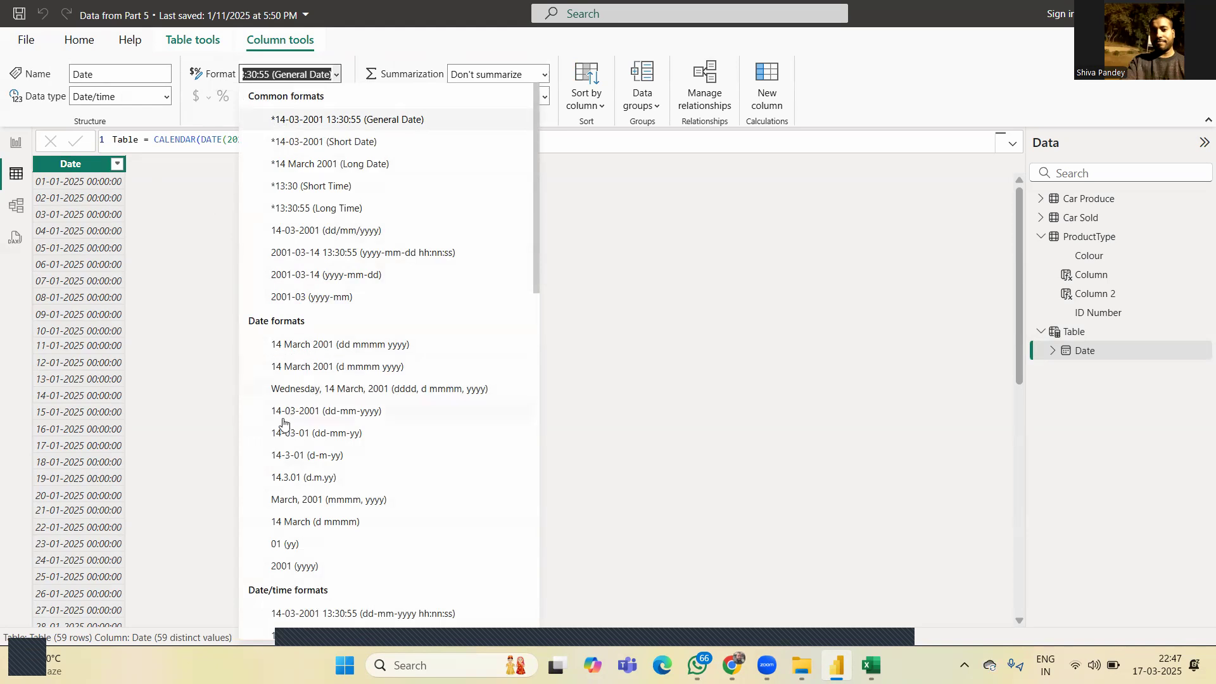
{"action": "left_click", "coordinate": [310, 347]}
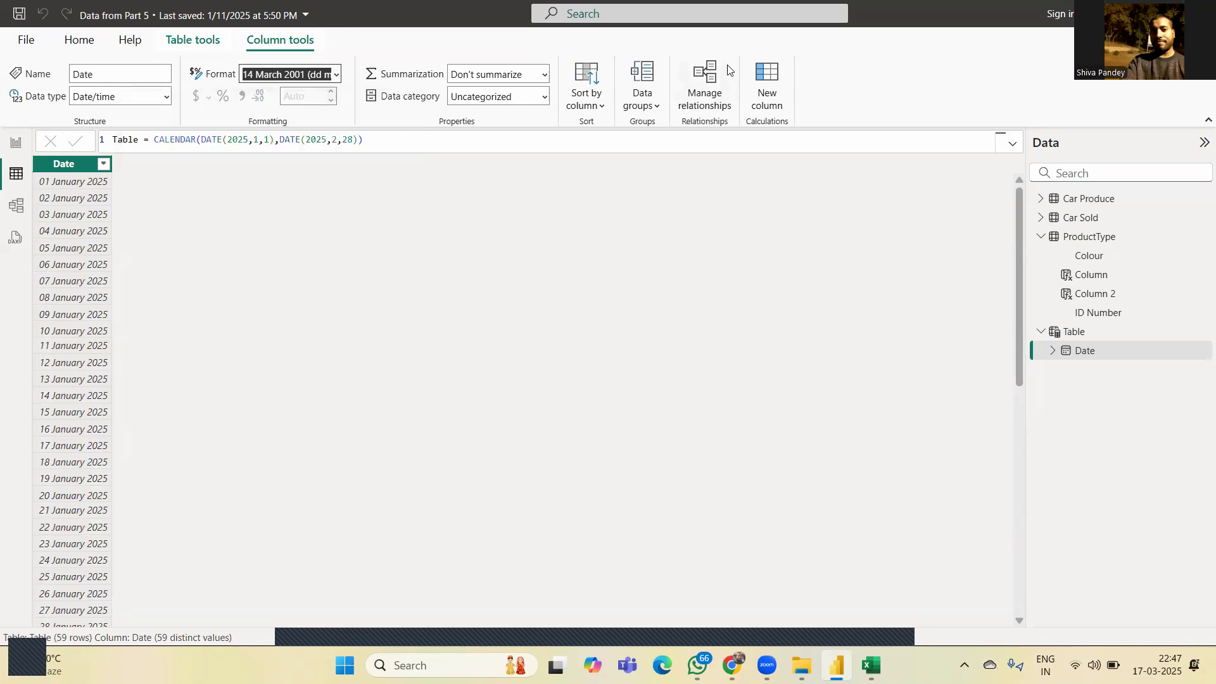
Add a new calculated column to the calendar table.
{"action": "left_click", "coordinate": [765, 89]}
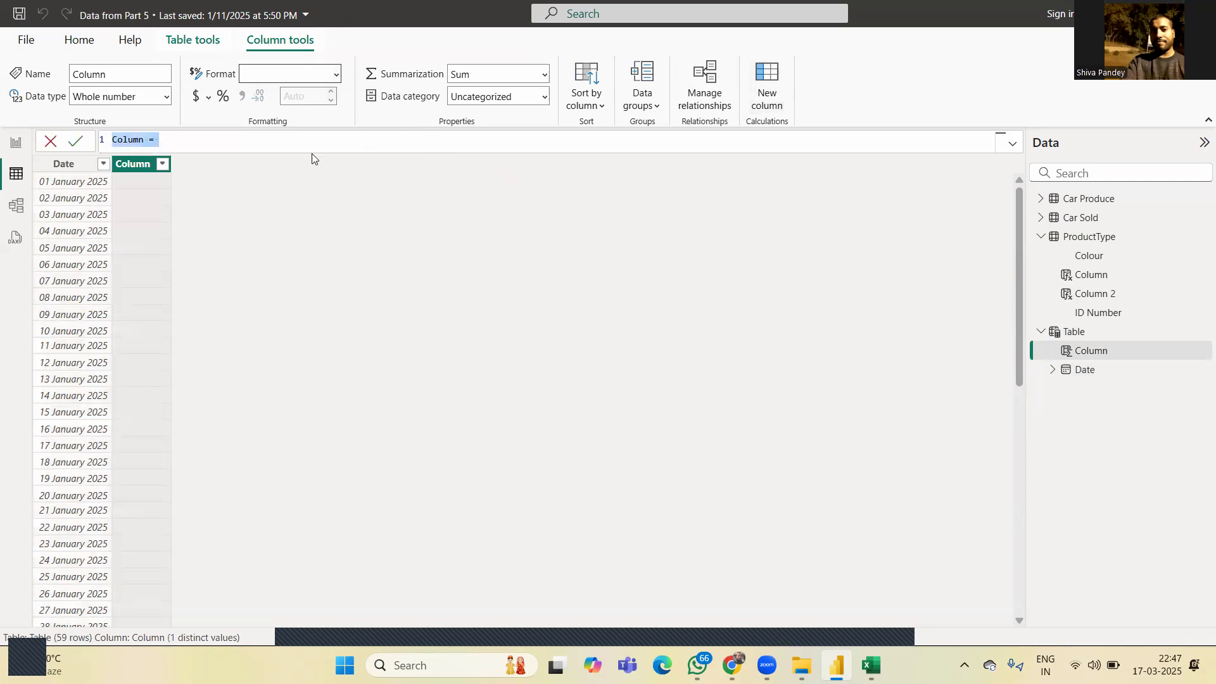
{"action": "left_click", "coordinate": [145, 139]}
{"action": "double_click", "coordinate": [145, 140]}
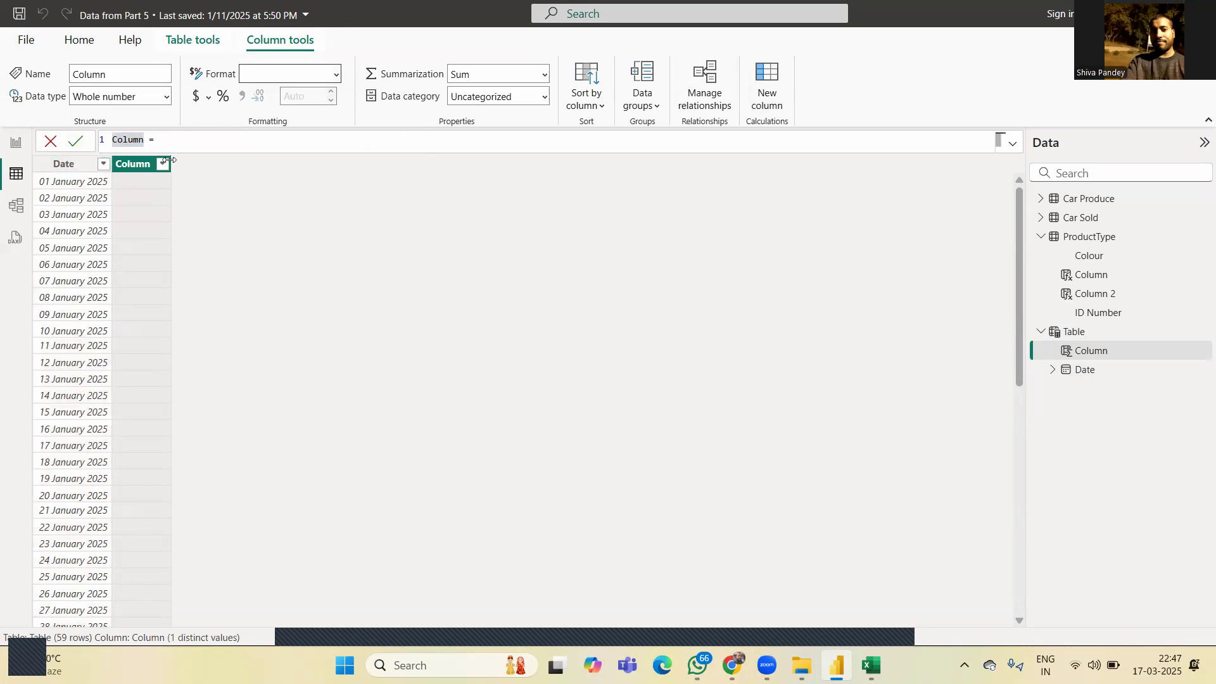
{"action": "key", "text": "BackSpace"}
{"action": "key", "text": "BackSpace"}
{"action": "key", "text": "BackSpace"}
{"action": "key", "text": "BackSpace"}
{"action": "key", "text": "BackSpace"}
{"action": "key", "text": "BackSpace"}
Rename the calendar table's Date column to Year.
{"action": "left_click", "coordinate": [51, 159]}
{"action": "left_click", "coordinate": [80, 166]}
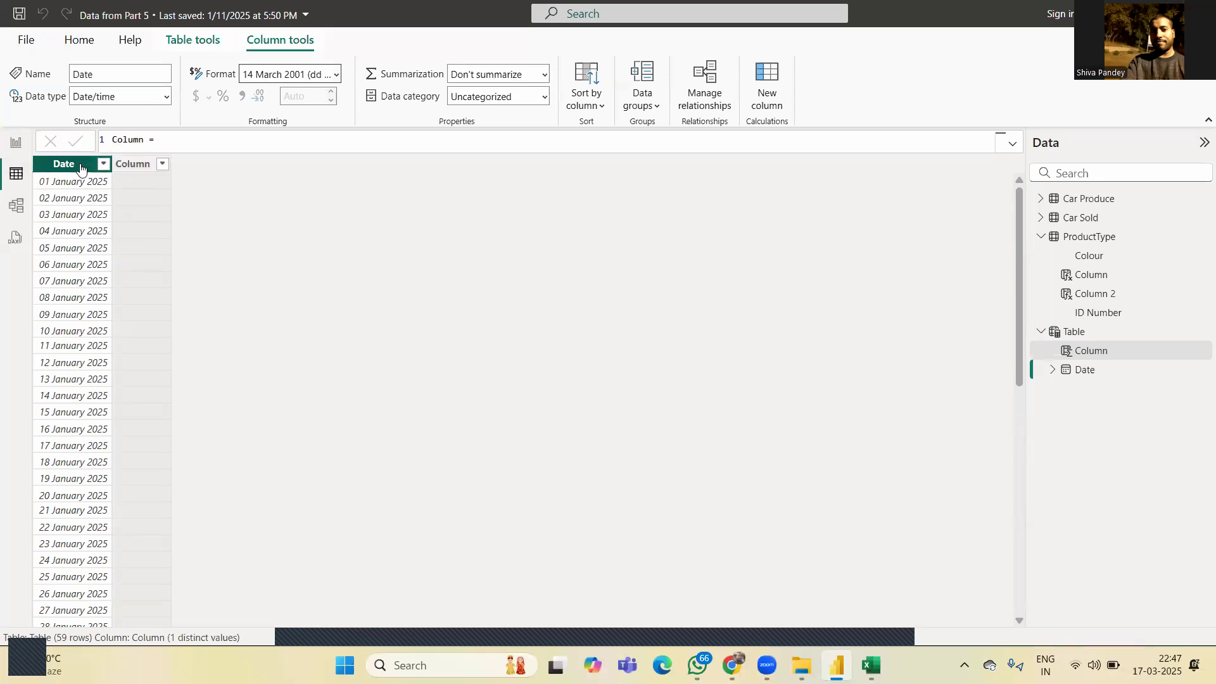
{"action": "double_click", "coordinate": [80, 165]}
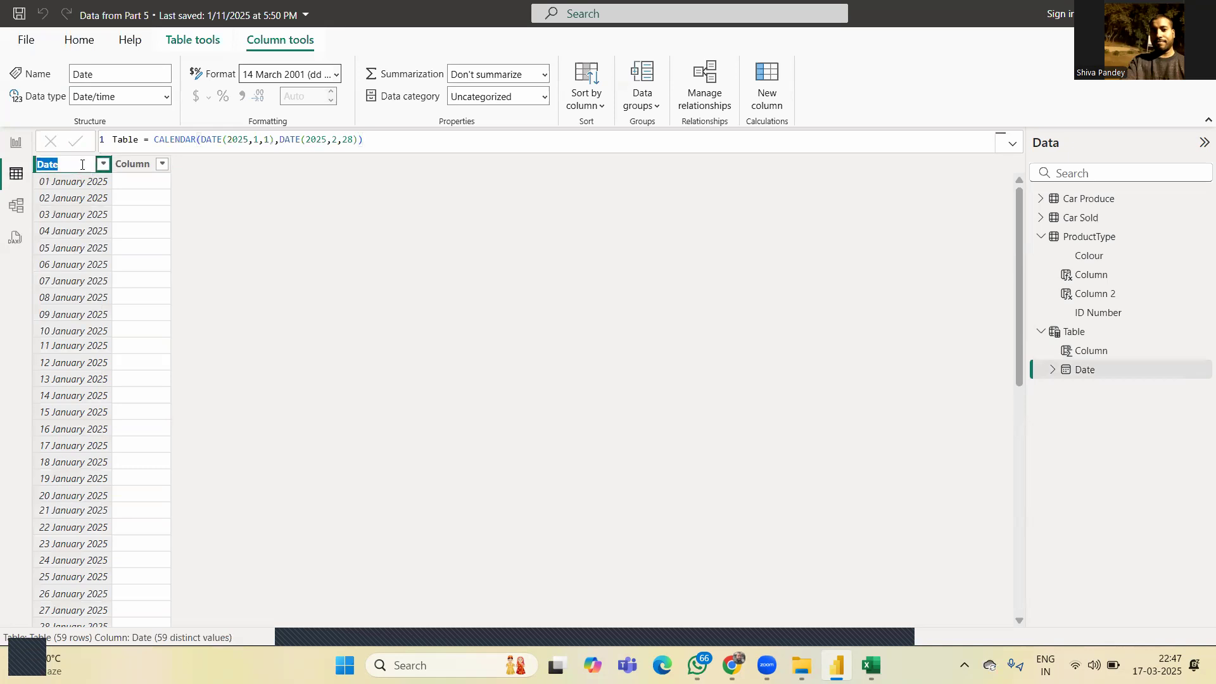
{"action": "key", "text": "BackSpace"}
{"action": "type", "text": "Year"}
{"action": "key", "text": "Return"}
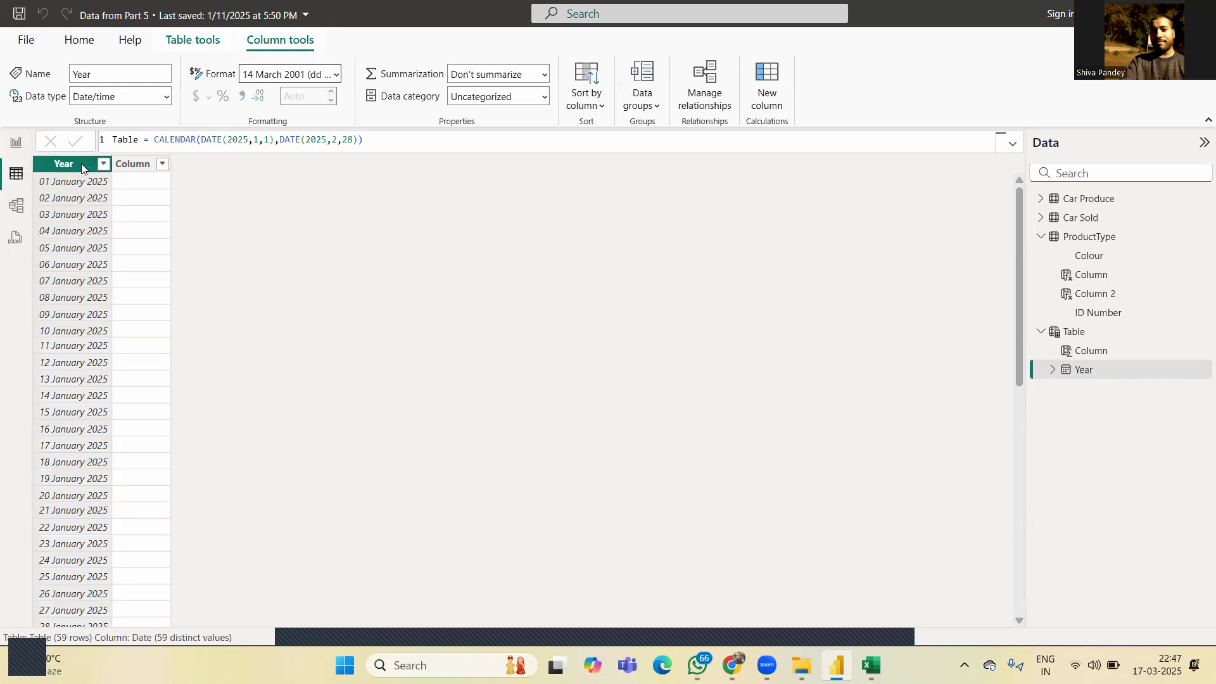
Replace the default name of the new calculated column with Month in its formula.
{"action": "left_click", "coordinate": [140, 166]}
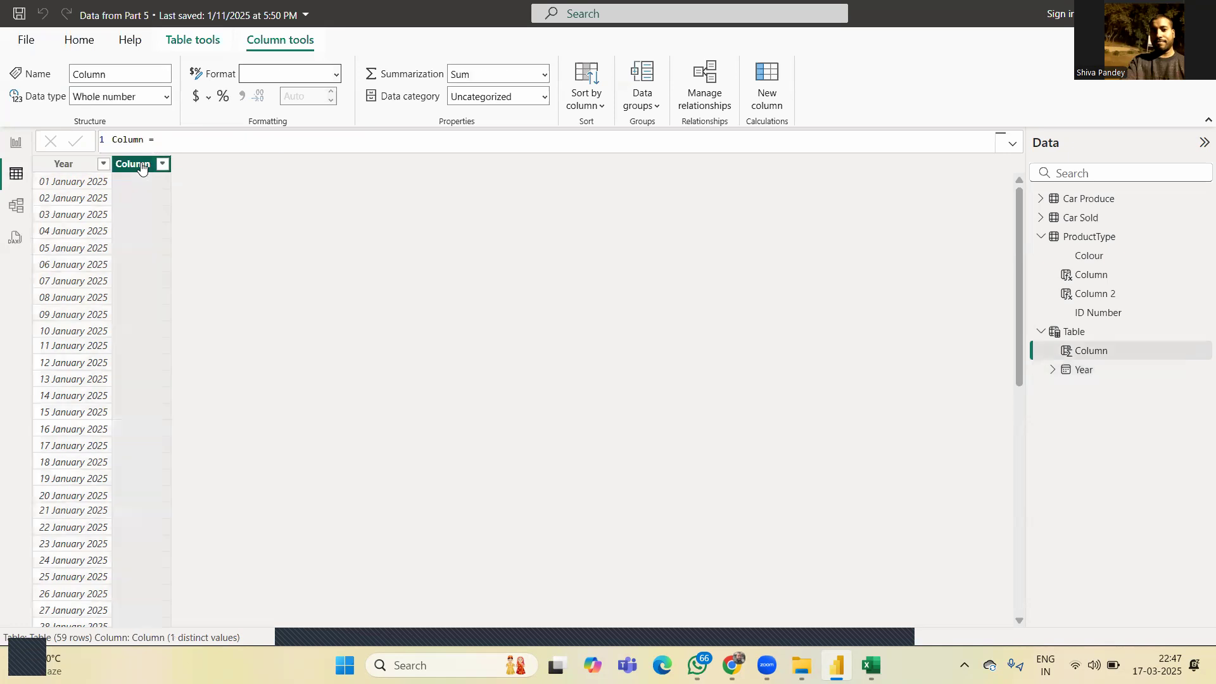
{"action": "double_click", "coordinate": [144, 137]}
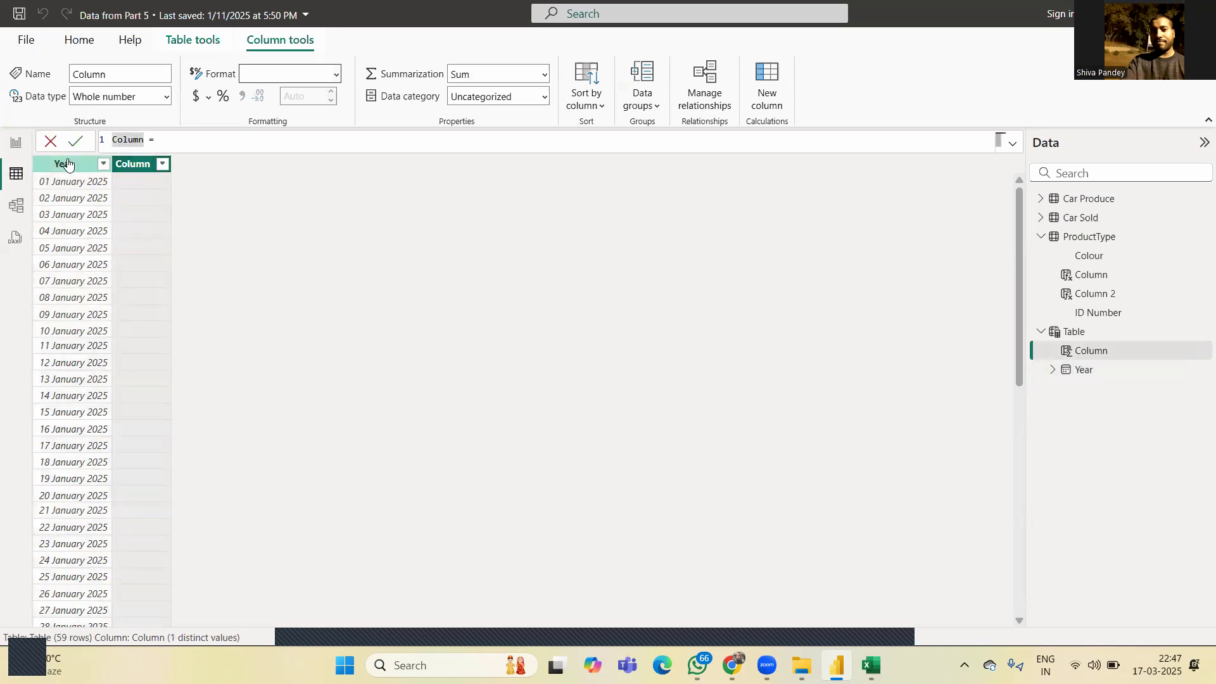
{"action": "key", "text": "Right"}
{"action": "key", "text": "BackSpace"}
{"action": "key", "text": "BackSpace"}
{"action": "key", "text": "BackSpace"}
{"action": "key", "text": "BackSpace"}
{"action": "key", "text": "BackSpace"}
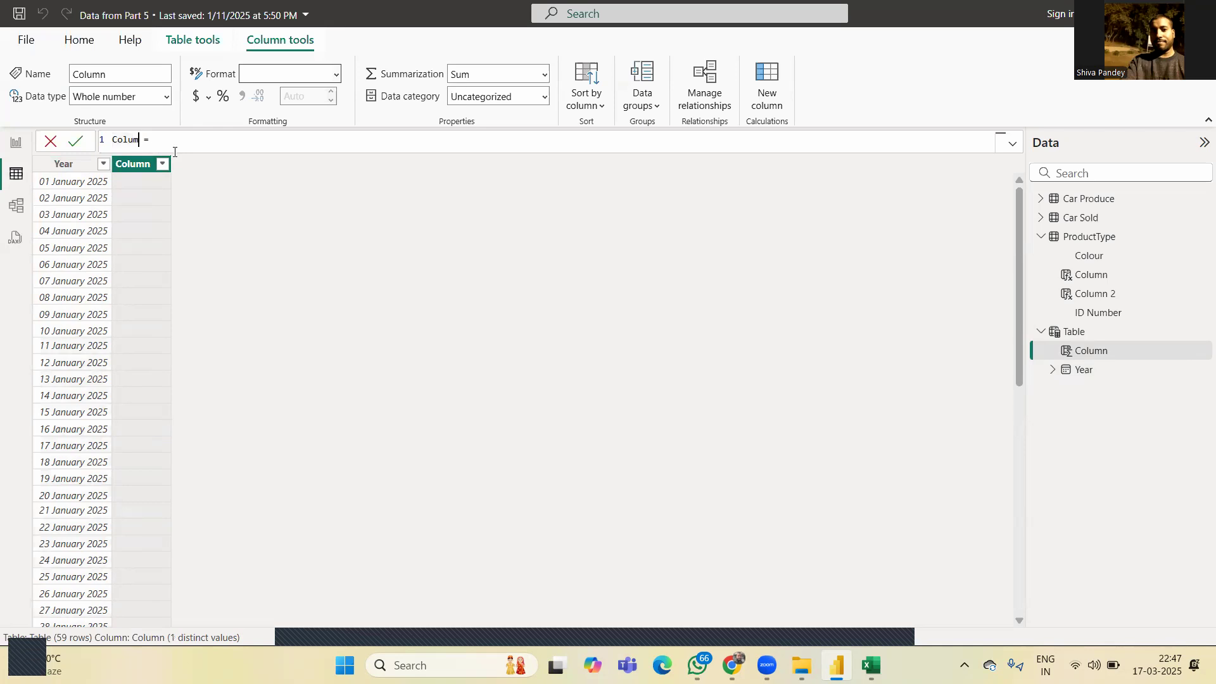
{"action": "key", "text": "BackSpace"}
{"action": "type", "text": "Month"}
Define the Month column as [Year].[Month], commit the formula and check its values from the first to the last date.
{"action": "key", "text": "Right"}
{"action": "key", "text": "Right"}
{"action": "type", "text": "["}
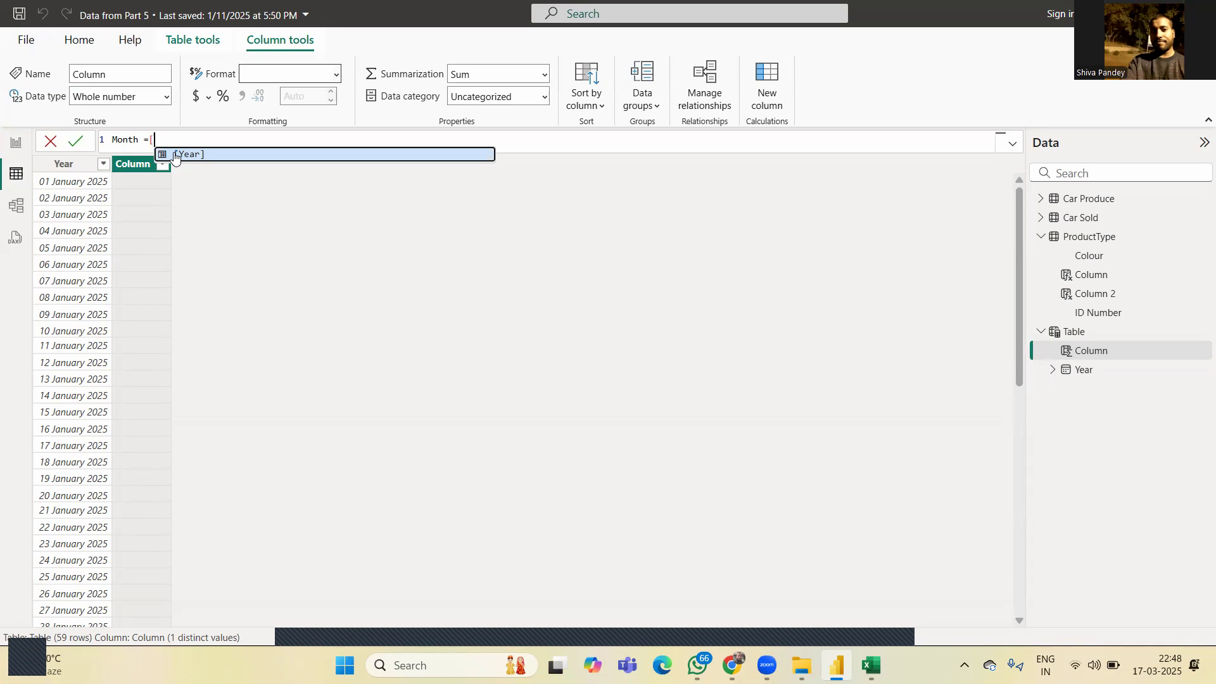
{"action": "left_click", "coordinate": [175, 154]}
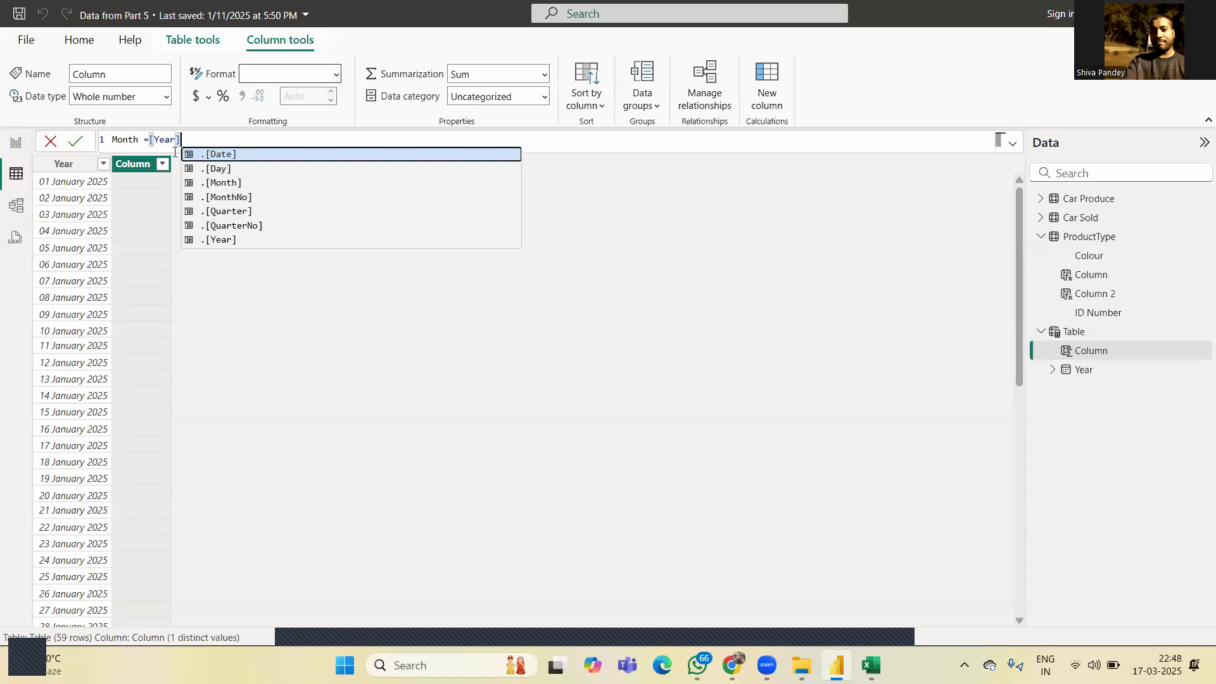
{"action": "type", "text": "."}
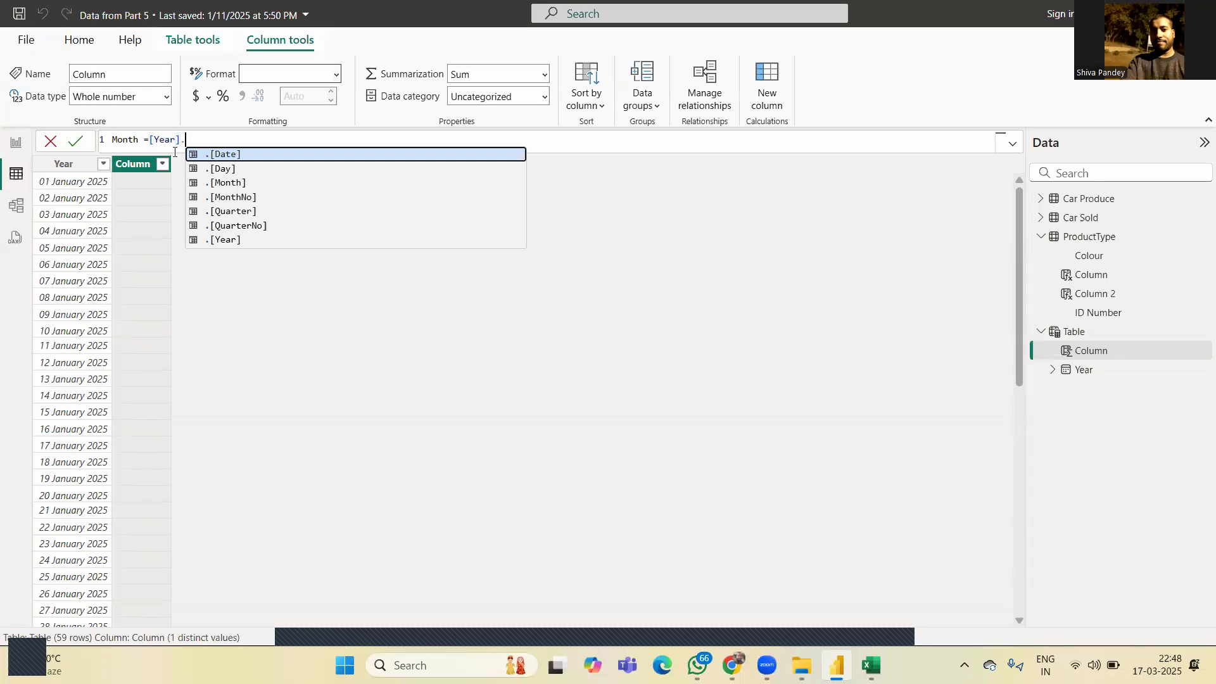
{"action": "key", "text": "Down"}
{"action": "key", "text": "Down"}
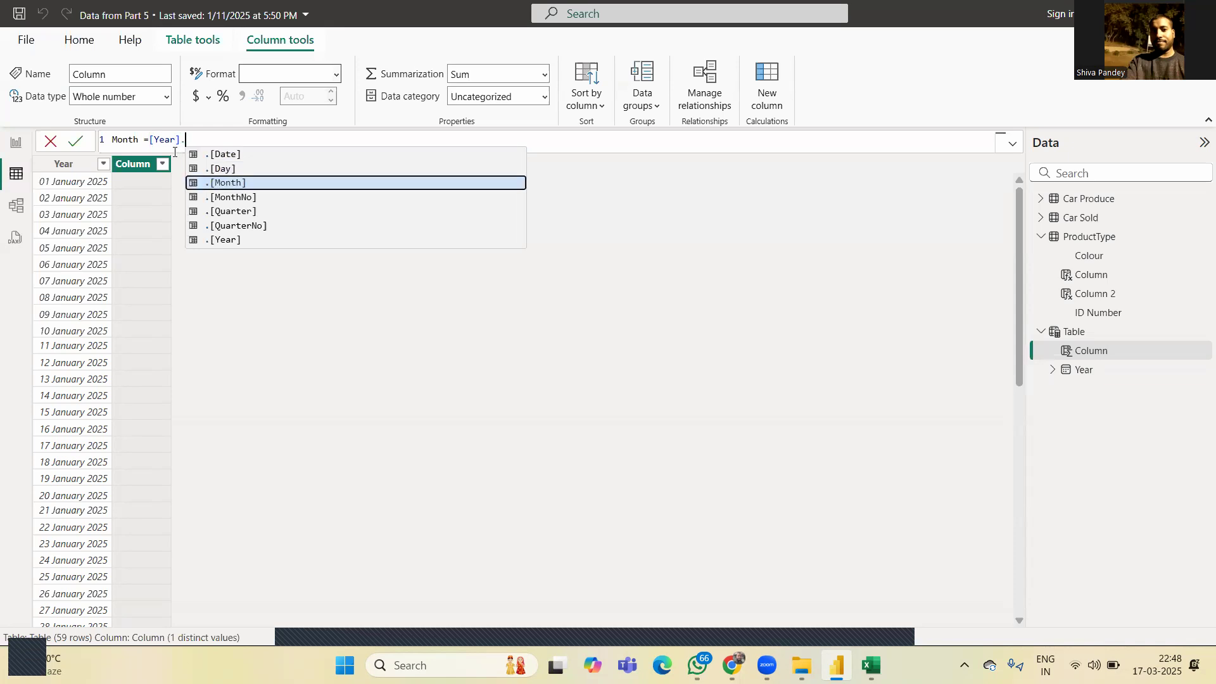
{"action": "key", "text": "Tab"}
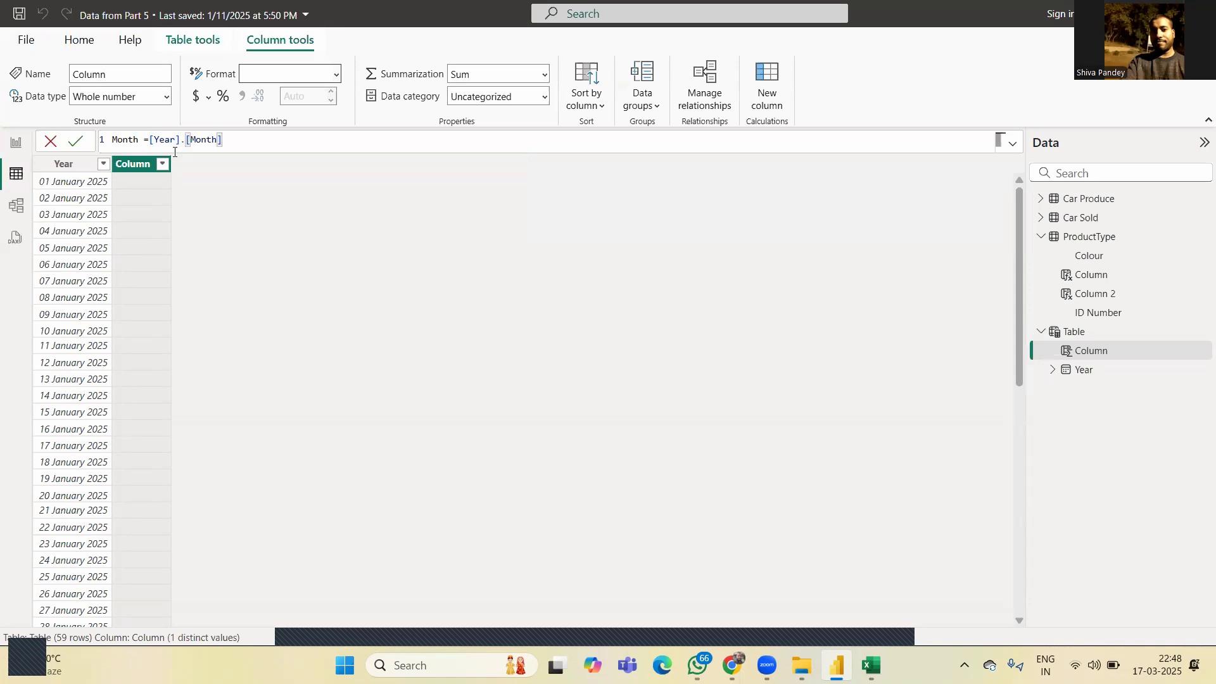
{"action": "key", "text": "Return"}
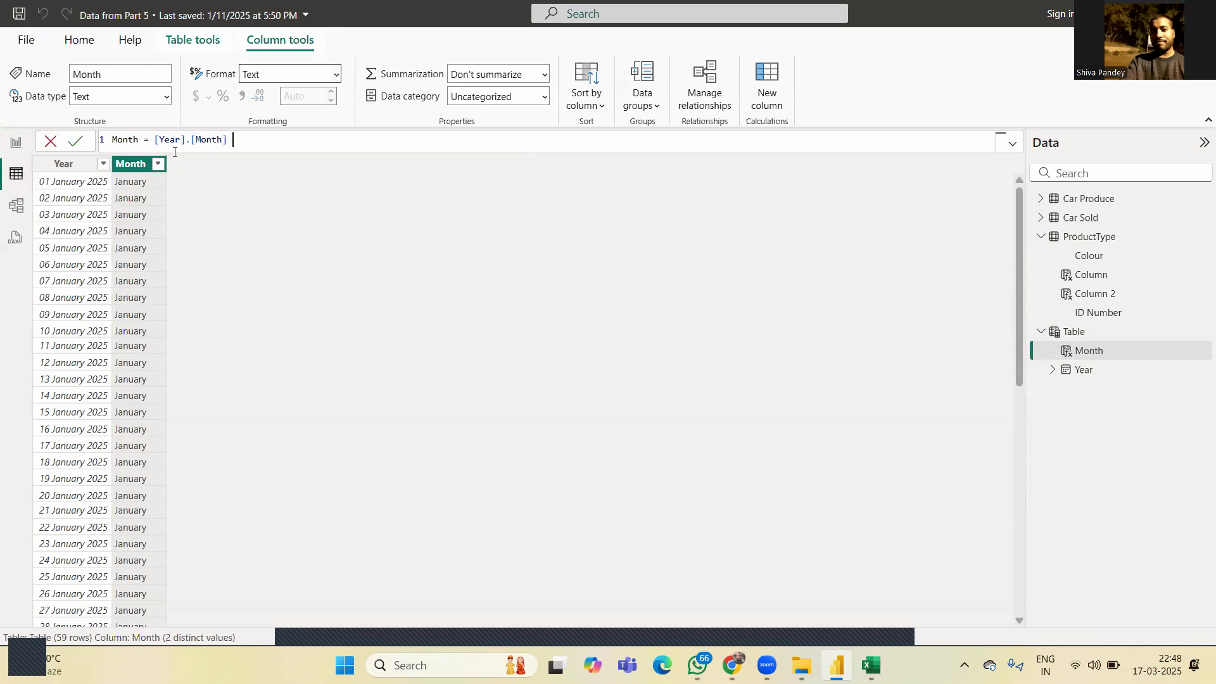
{"action": "left_click", "coordinate": [223, 140]}
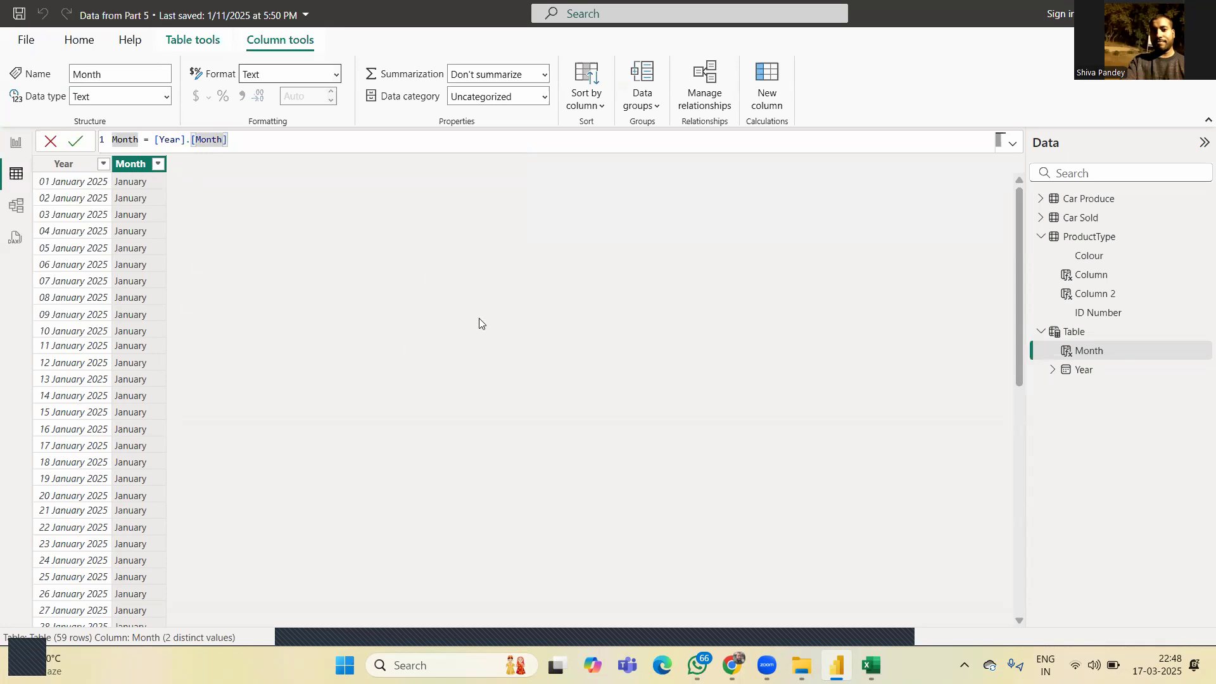
{"action": "left_click_drag", "start_coordinate": [1019, 353], "coordinate": [1015, 610]}
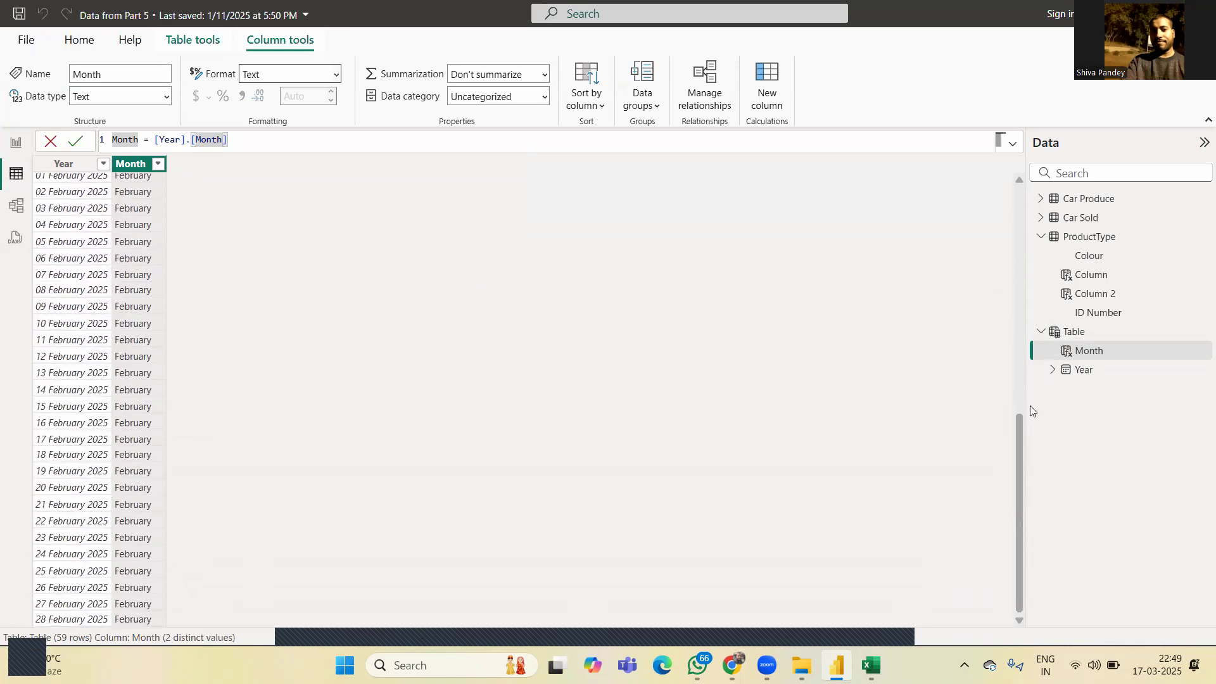
{"action": "left_click_drag", "start_coordinate": [1021, 462], "coordinate": [1014, 223]}
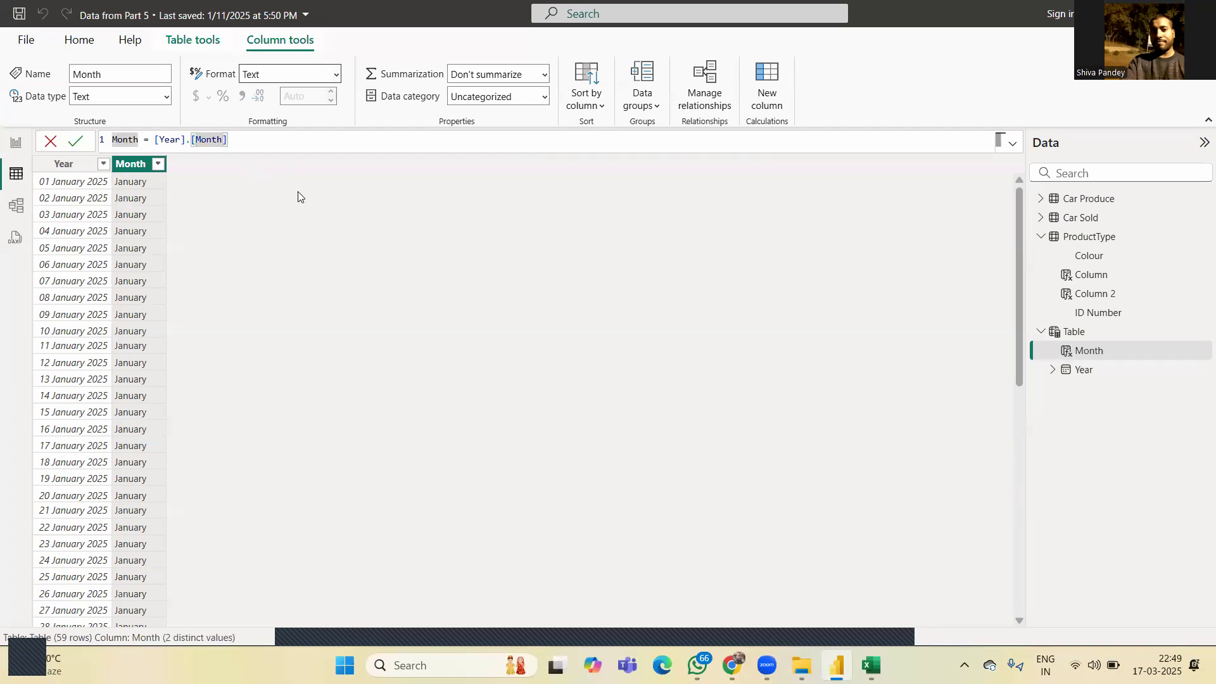
Add another calculated column to the calendar table and name it Quarter in its formula.
{"action": "left_click", "coordinate": [766, 93]}
{"action": "left_click", "coordinate": [765, 93]}
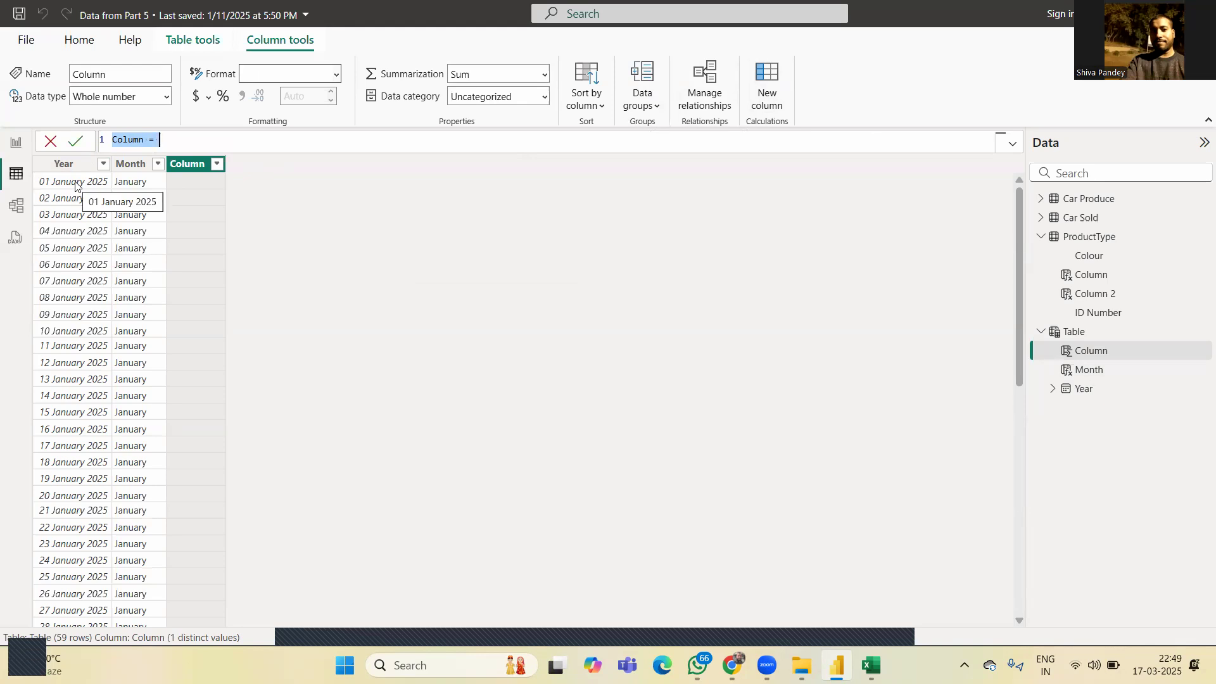
{"action": "left_click", "coordinate": [150, 140]}
{"action": "key", "text": "BackSpace"}
{"action": "key", "text": "BackSpace"}
{"action": "key", "text": "BackSpace"}
{"action": "key", "text": "BackSpace"}
{"action": "key", "text": "BackSpace"}
{"action": "key", "text": "BackSpace"}
{"action": "key", "text": "BackSpace"}
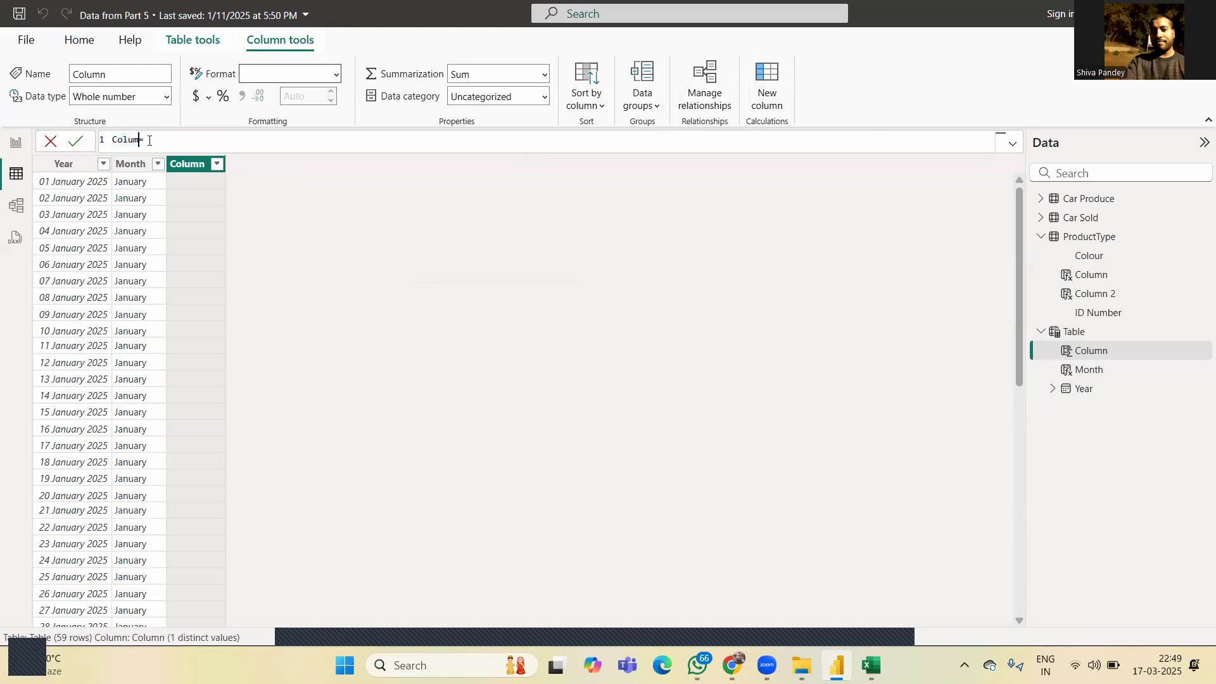
{"action": "type", "text": "Quarter"}
Define the Quarter column as [Year].[Quarter] and commit the formula.
{"action": "type", "text": "["}
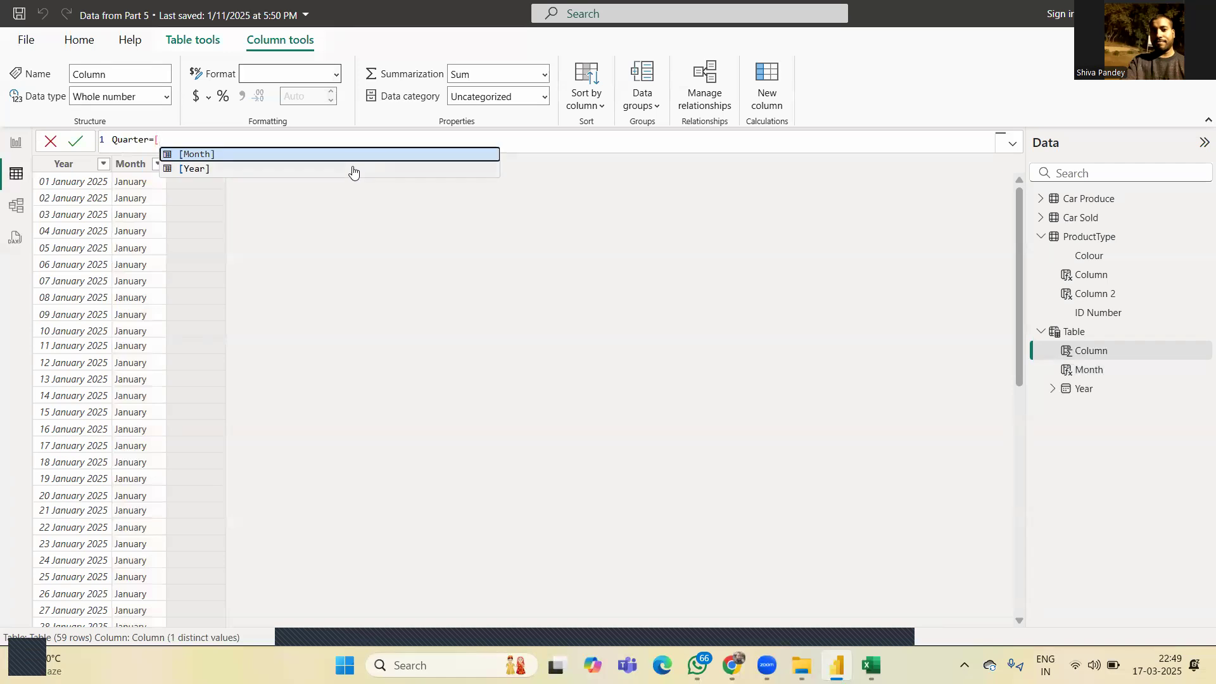
{"action": "key", "text": "Down"}
{"action": "key", "text": "Tab"}
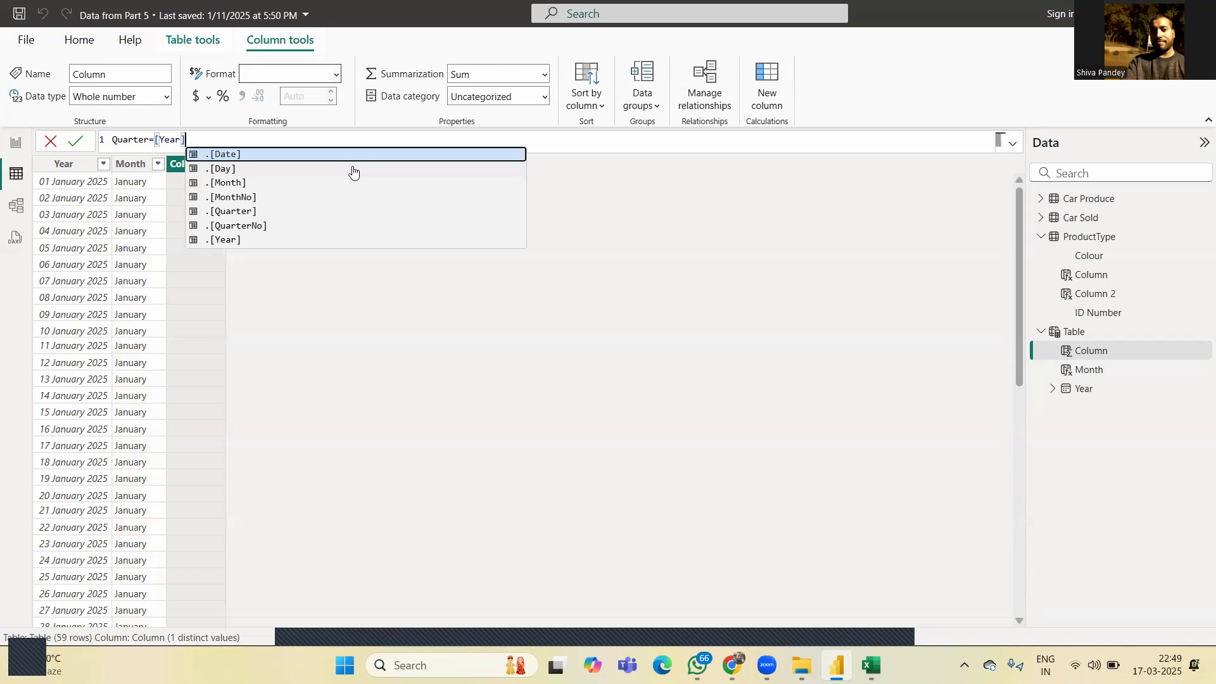
{"action": "type", "text": "."}
{"action": "key", "text": "Down"}
{"action": "key", "text": "Down"}
{"action": "key", "text": "Down"}
{"action": "key", "text": "Down"}
{"action": "key", "text": "Down"}
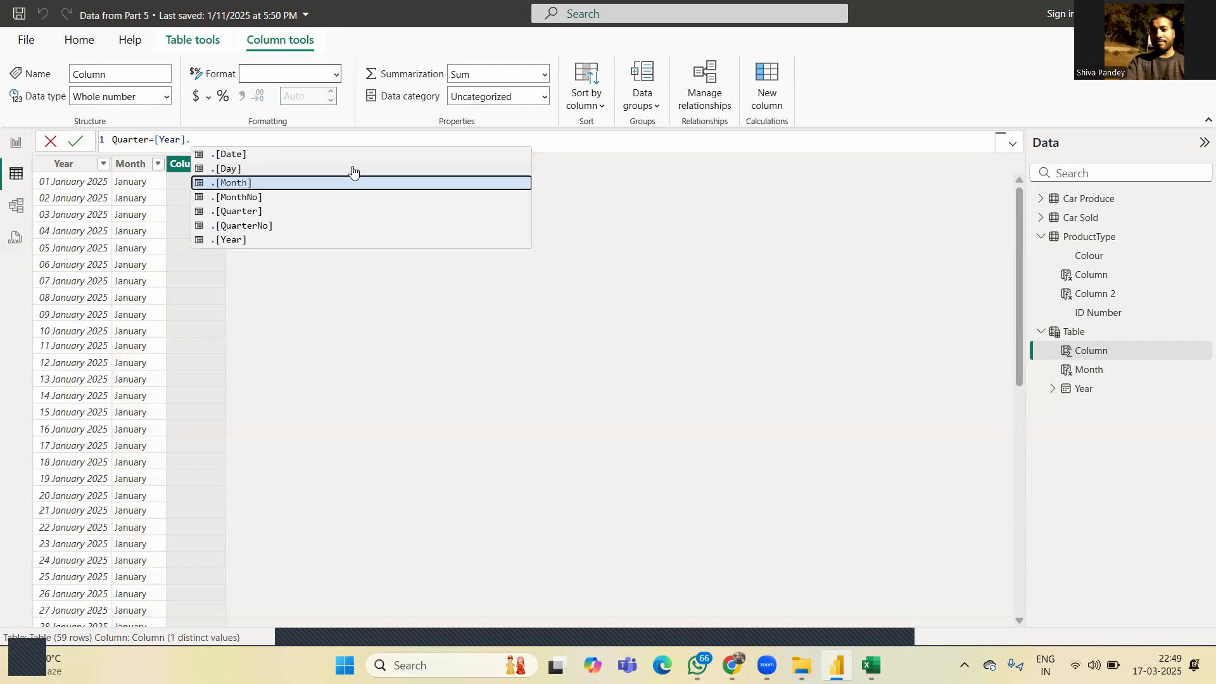
{"action": "key", "text": "Up"}
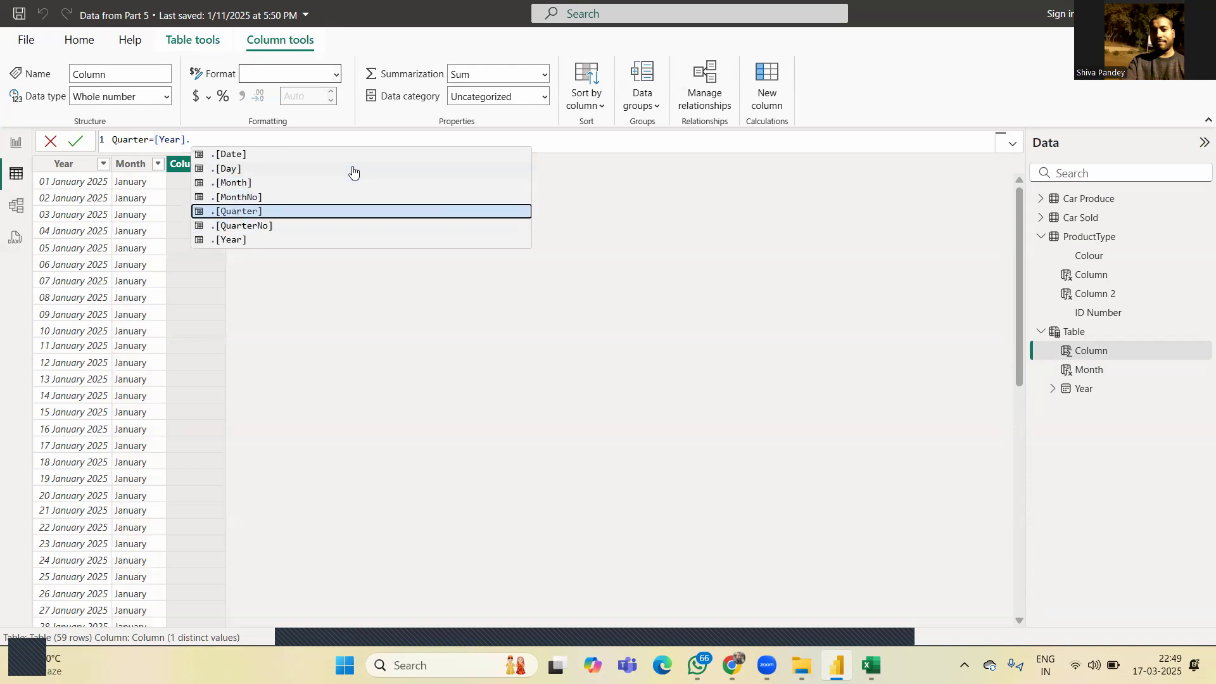
{"action": "key", "text": "Tab"}
{"action": "key", "text": "Return"}
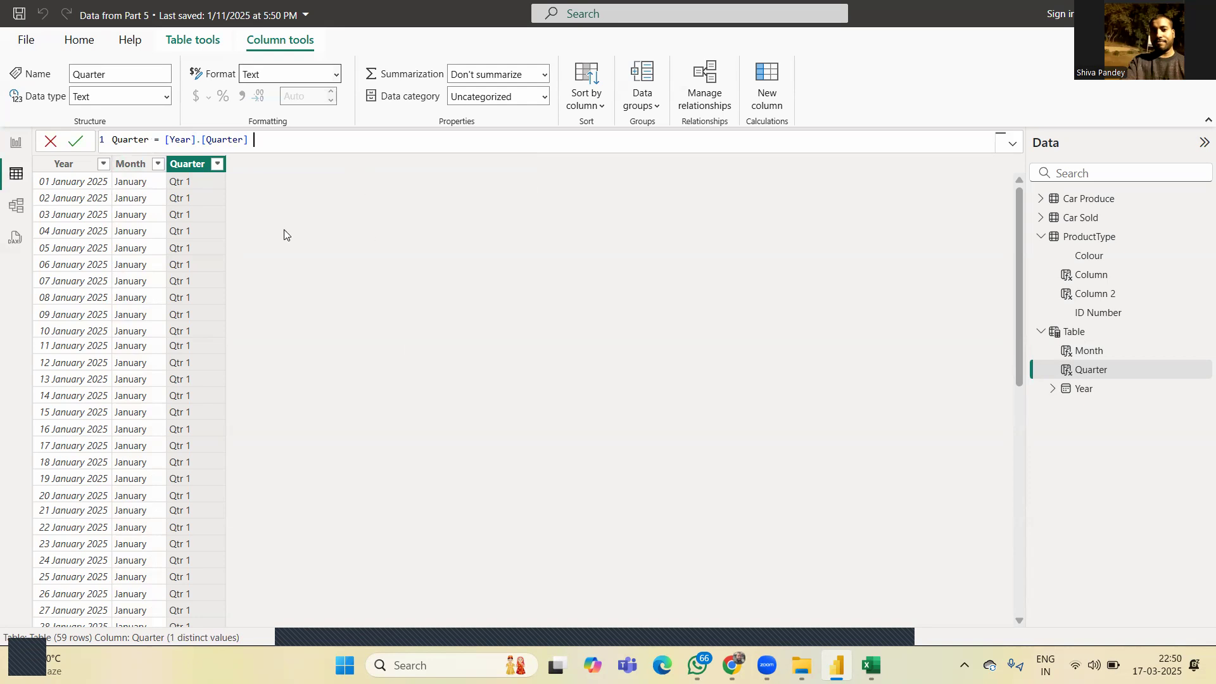
Change the start date in the table's CALENDAR formula to DATE(2025,7,1).
{"action": "left_click", "coordinate": [85, 171]}
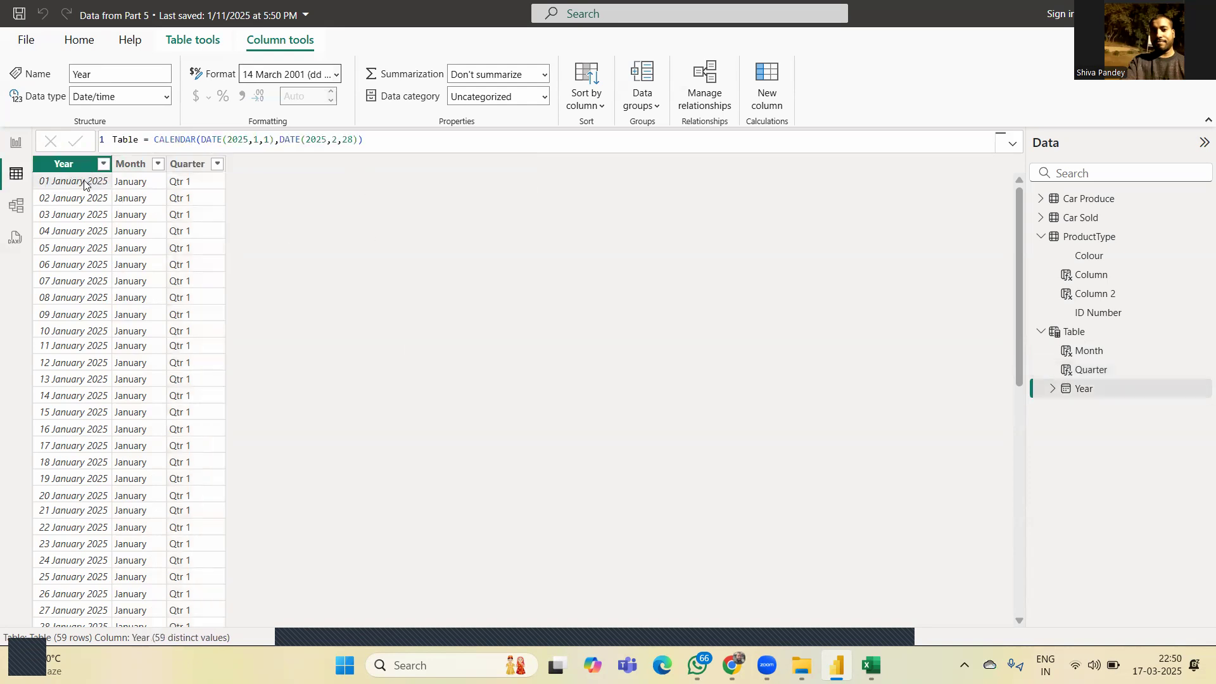
{"action": "left_click", "coordinate": [259, 140]}
{"action": "key", "text": "BackSpace"}
{"action": "type", "text": "7"}
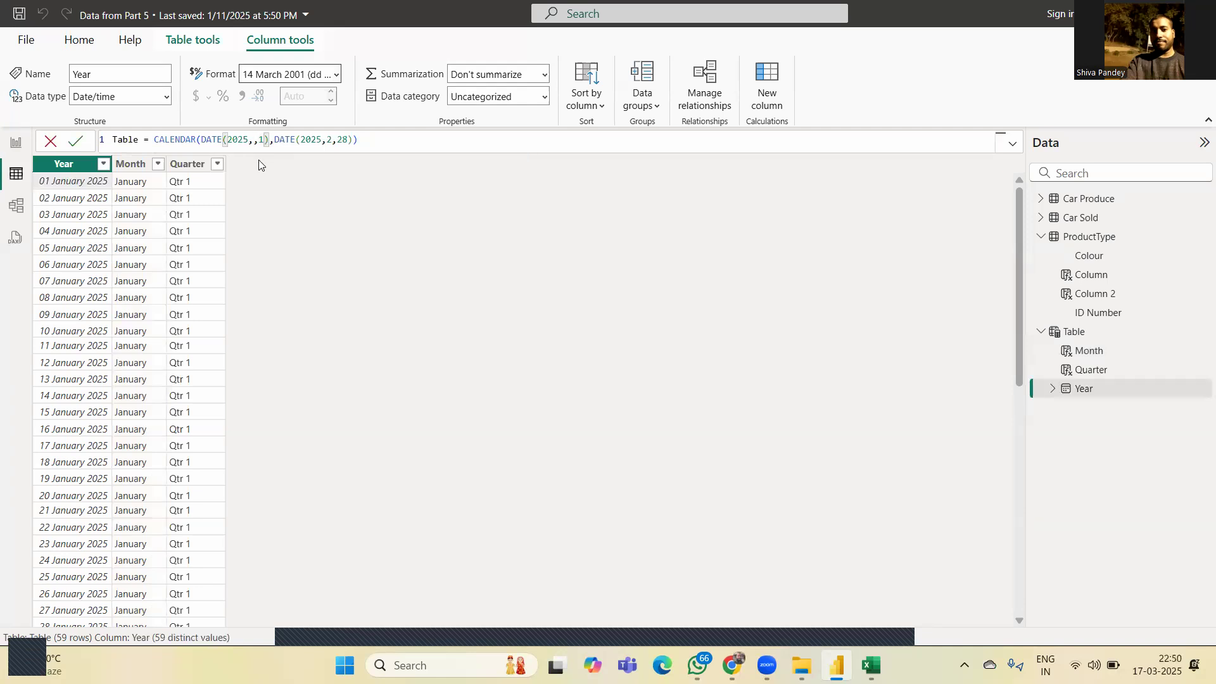
Change the CALENDAR end date to DATE(2025,11,30), commit the table and review its rows through the last date.
{"action": "left_click", "coordinate": [337, 140]}
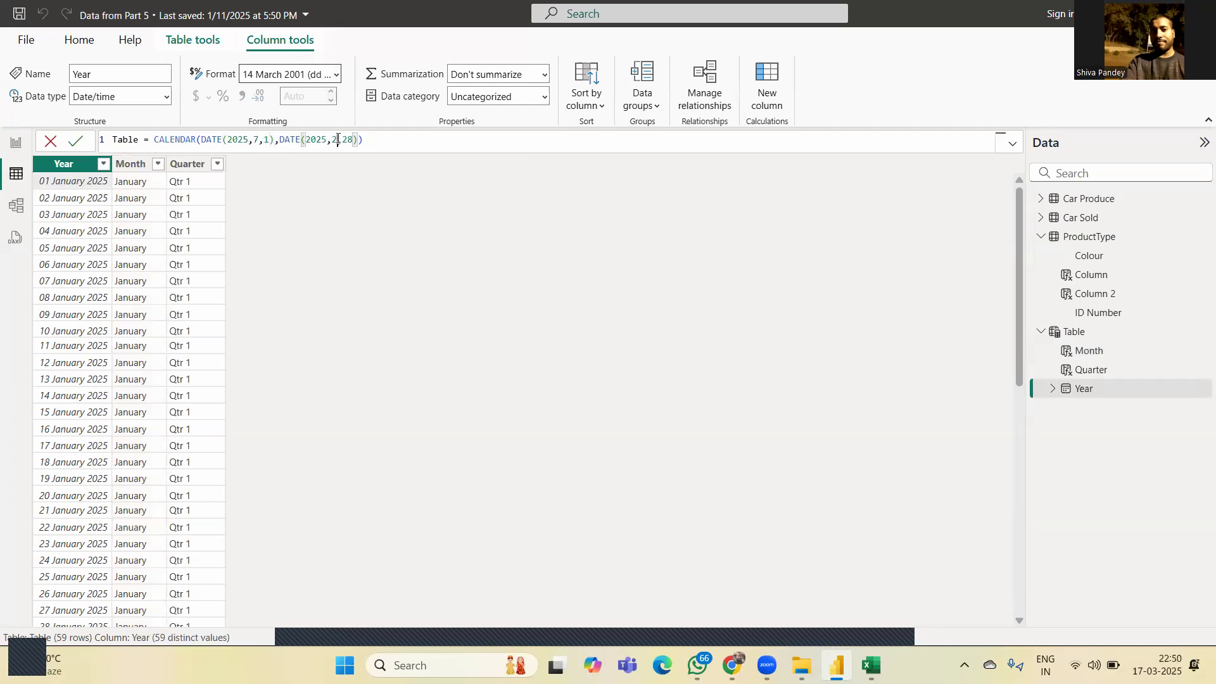
{"action": "key", "text": "BackSpace"}
{"action": "type", "text": "11"}
{"action": "left_click", "coordinate": [380, 142]}
{"action": "double_click", "coordinate": [358, 140]}
{"action": "type", "text": "2"}
{"action": "key", "text": "BackSpace"}
{"action": "type", "text": "30"}
{"action": "key", "text": "Return"}
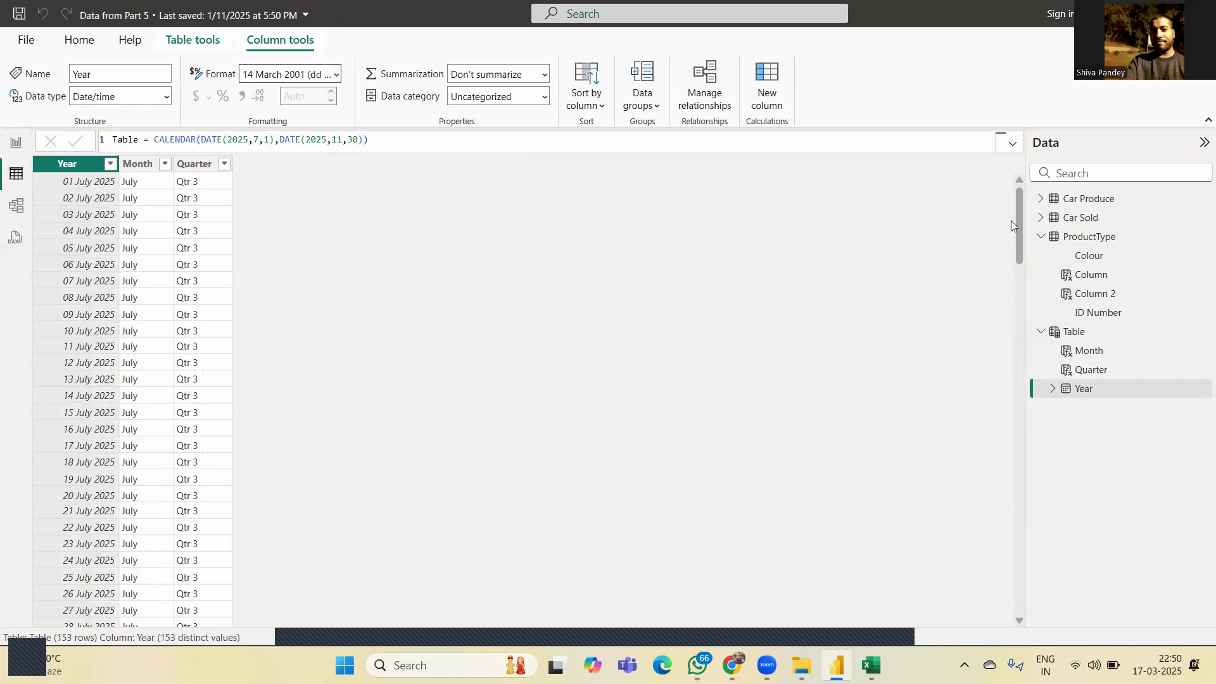
{"action": "left_click_drag", "start_coordinate": [1021, 226], "coordinate": [1045, 629]}
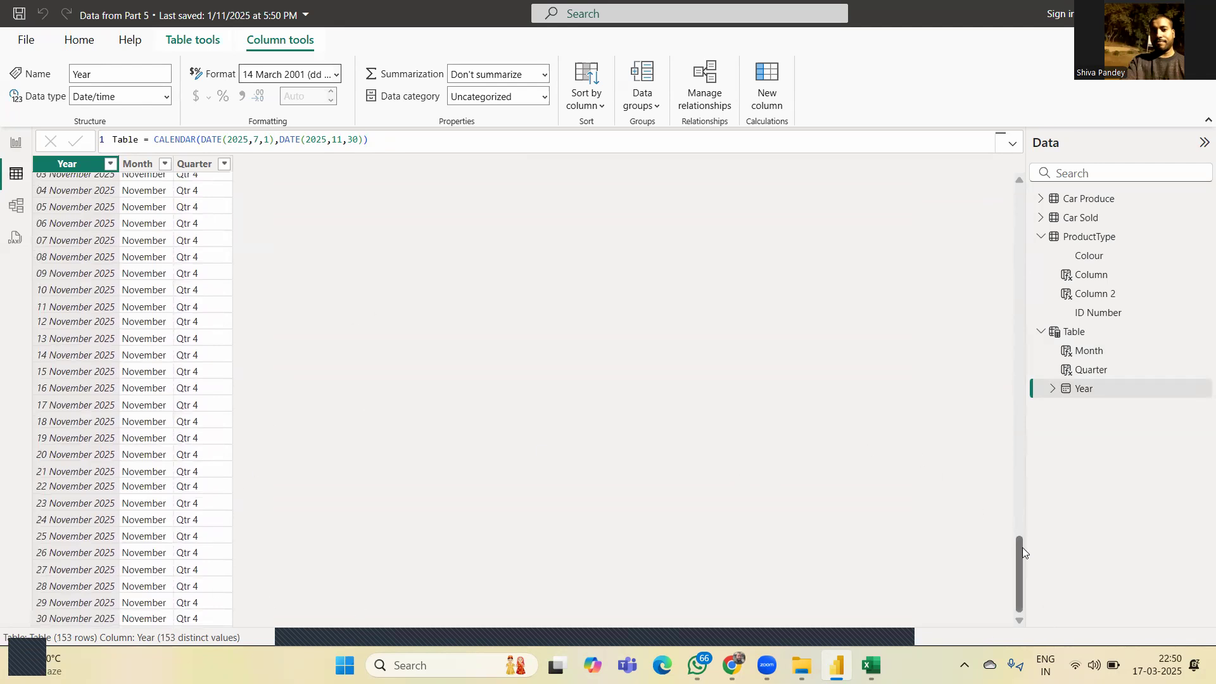
{"action": "left_click_drag", "start_coordinate": [1020, 556], "coordinate": [962, 203]}
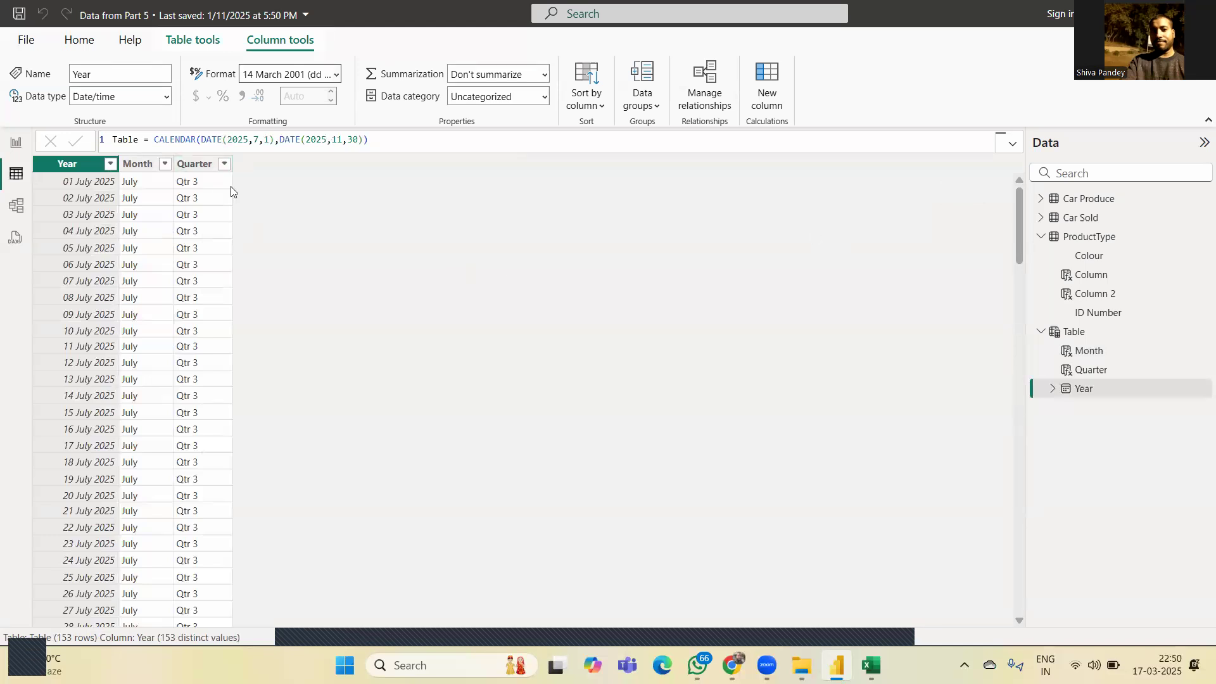
Add another calculated column to the calendar table and name it Day in its formula.
{"action": "left_click", "coordinate": [762, 93]}
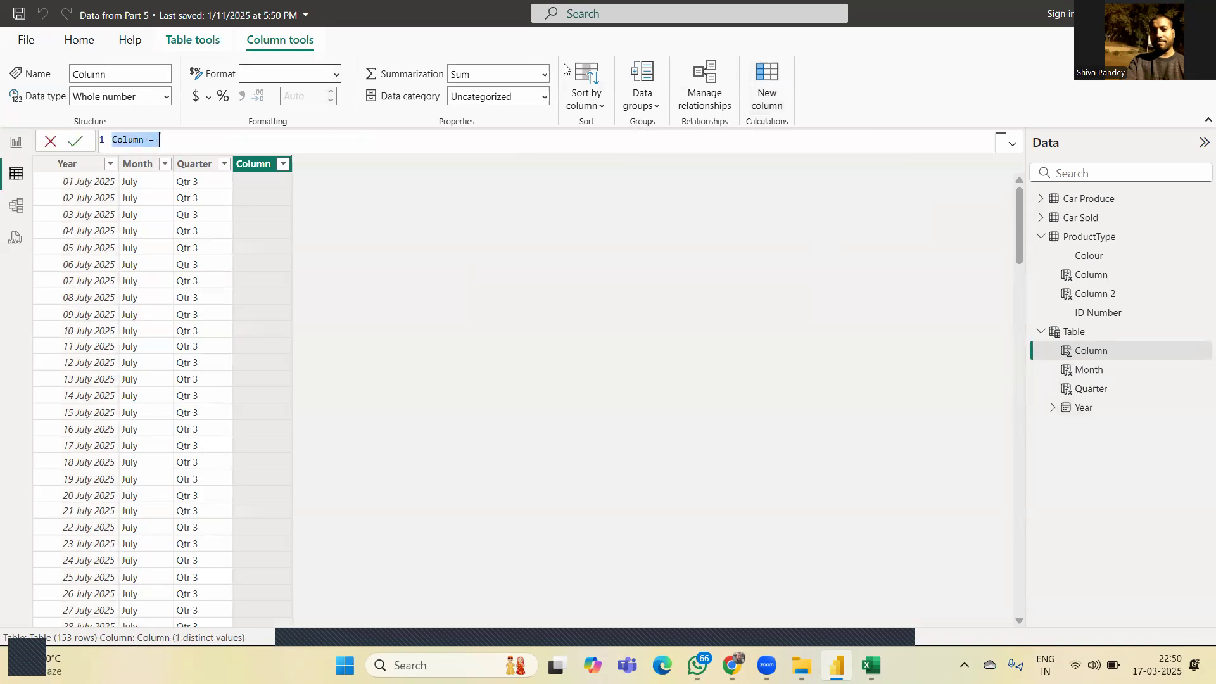
{"action": "left_click", "coordinate": [145, 142]}
{"action": "key", "text": "BackSpace"}
{"action": "key", "text": "BackSpace"}
{"action": "key", "text": "BackSpace"}
{"action": "key", "text": "BackSpace"}
{"action": "key", "text": "BackSpace"}
{"action": "key", "text": "BackSpace"}
{"action": "type", "text": "Day = "}
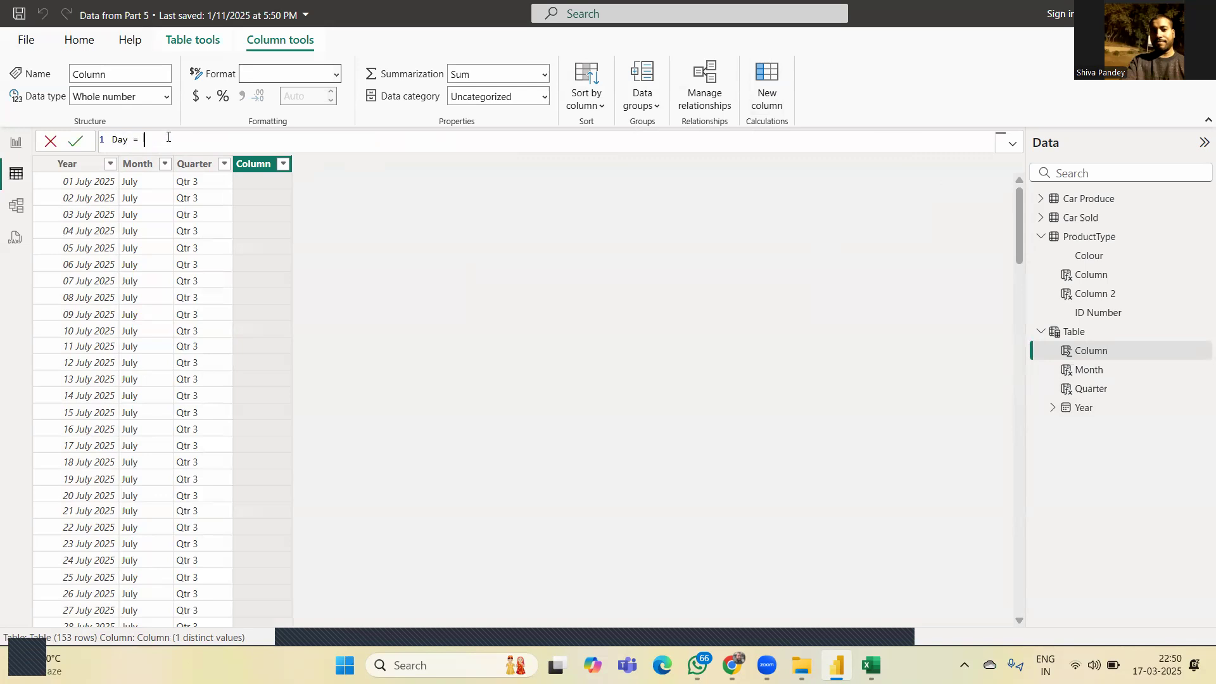
Define the Day column as [Year].[Day] and commit the formula.
{"action": "type", "text": "["}
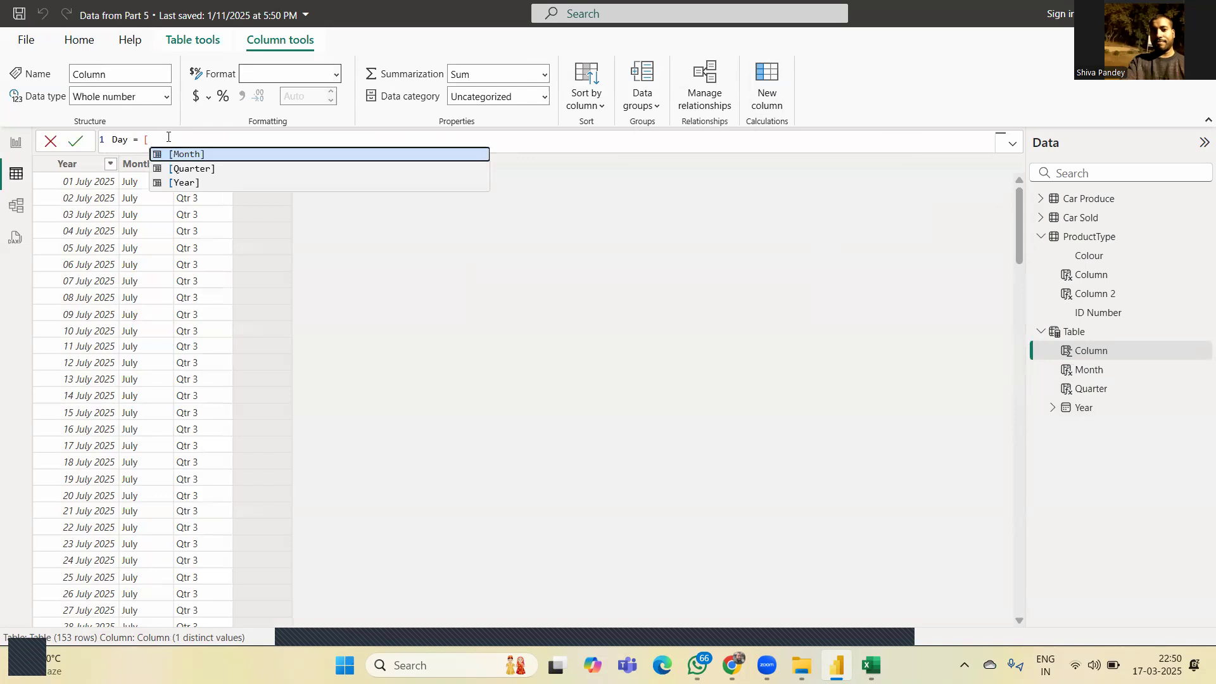
{"action": "key", "text": "Down"}
{"action": "key", "text": "Down"}
{"action": "key", "text": "Tab"}
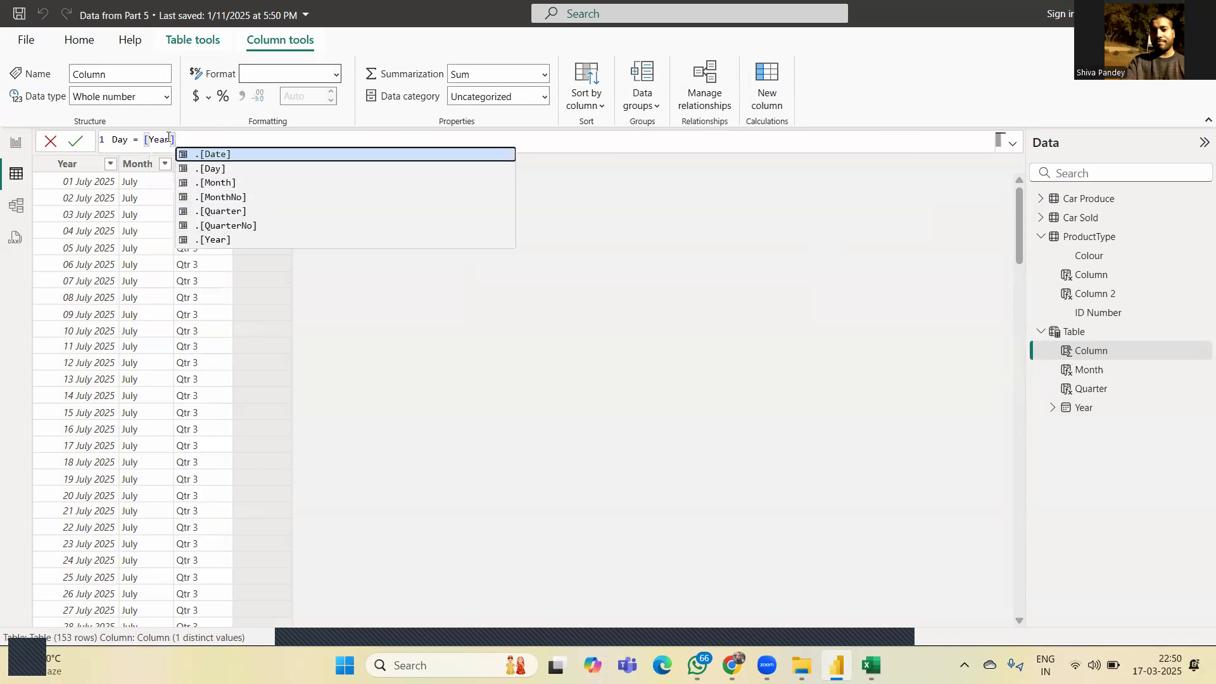
{"action": "type", "text": "."}
{"action": "key", "text": "Down"}
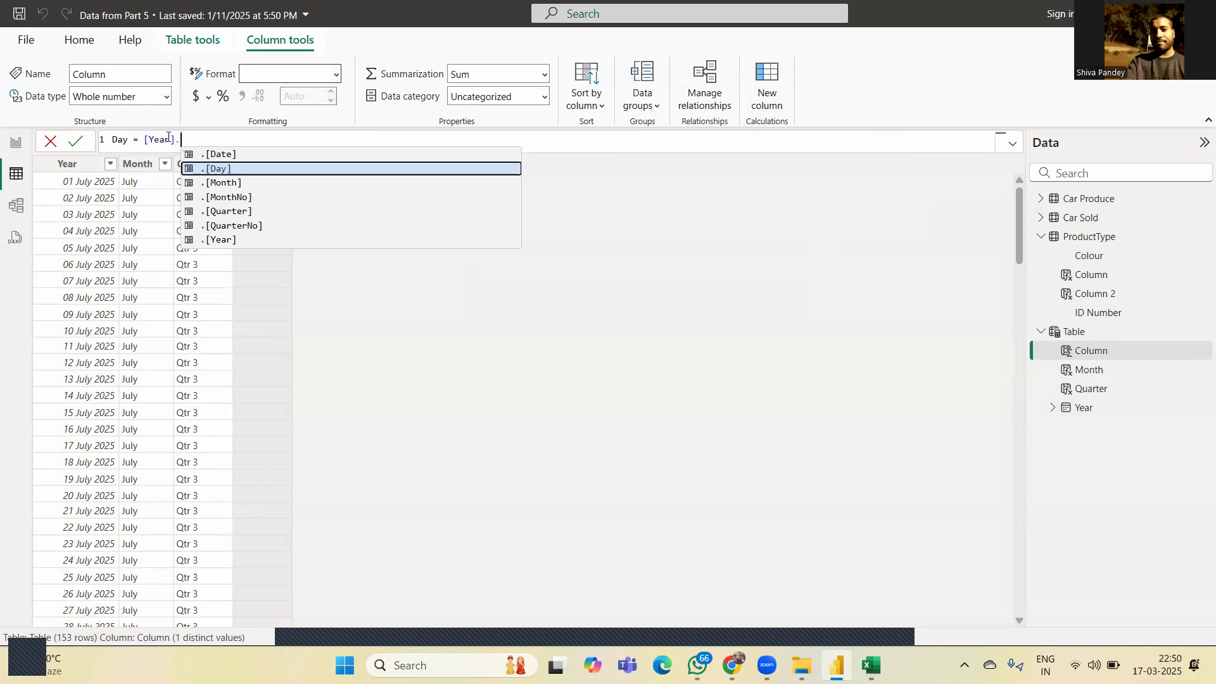
{"action": "key", "text": "Tab"}
{"action": "key", "text": "Return"}
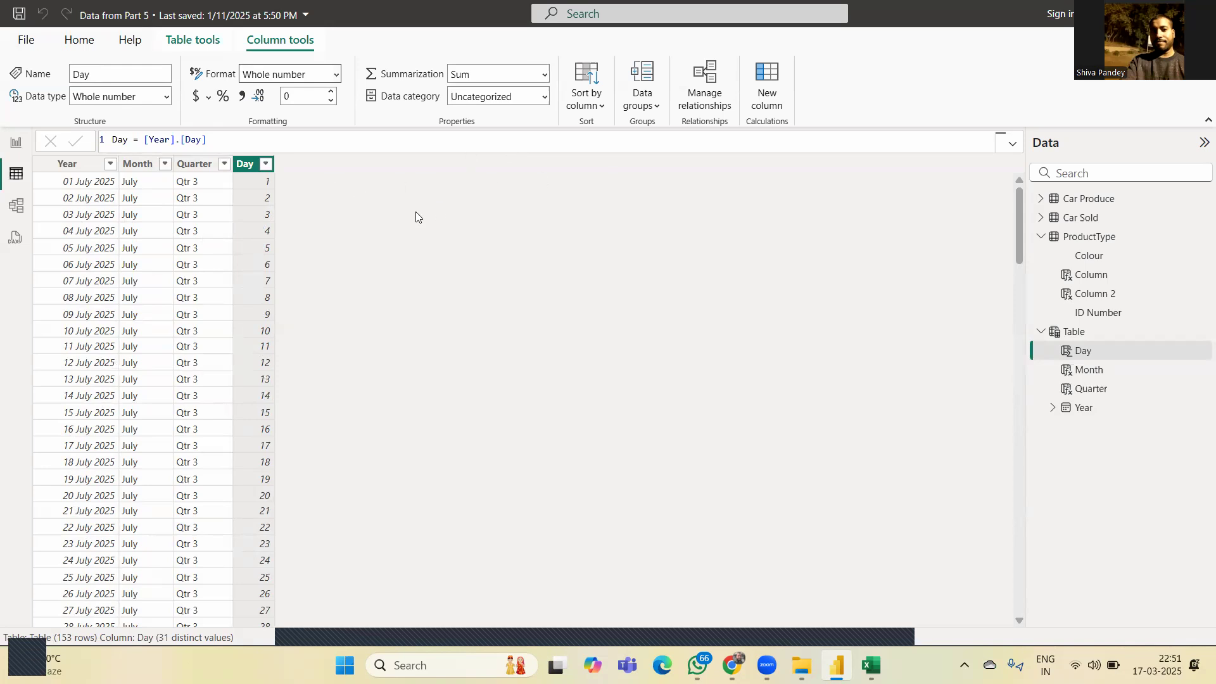
Add one more calculated column to the calendar table, keep its default name and reference [Year] in its formula.
{"action": "left_click", "coordinate": [768, 92]}
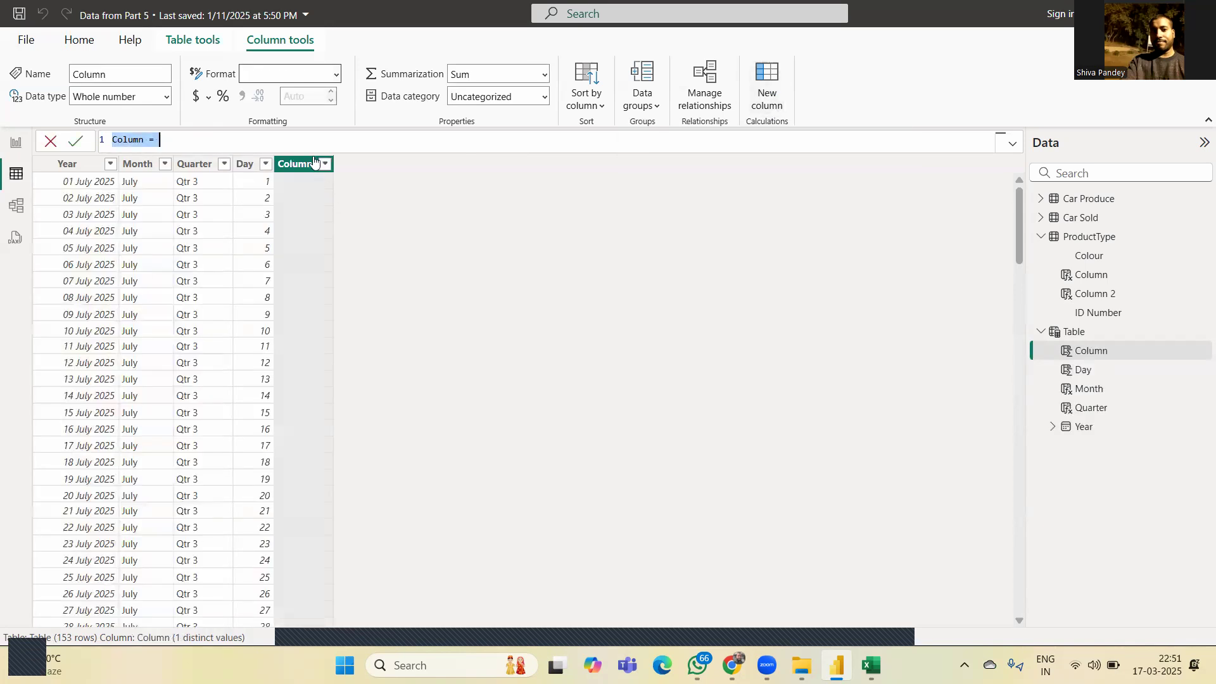
{"action": "left_click", "coordinate": [176, 135]}
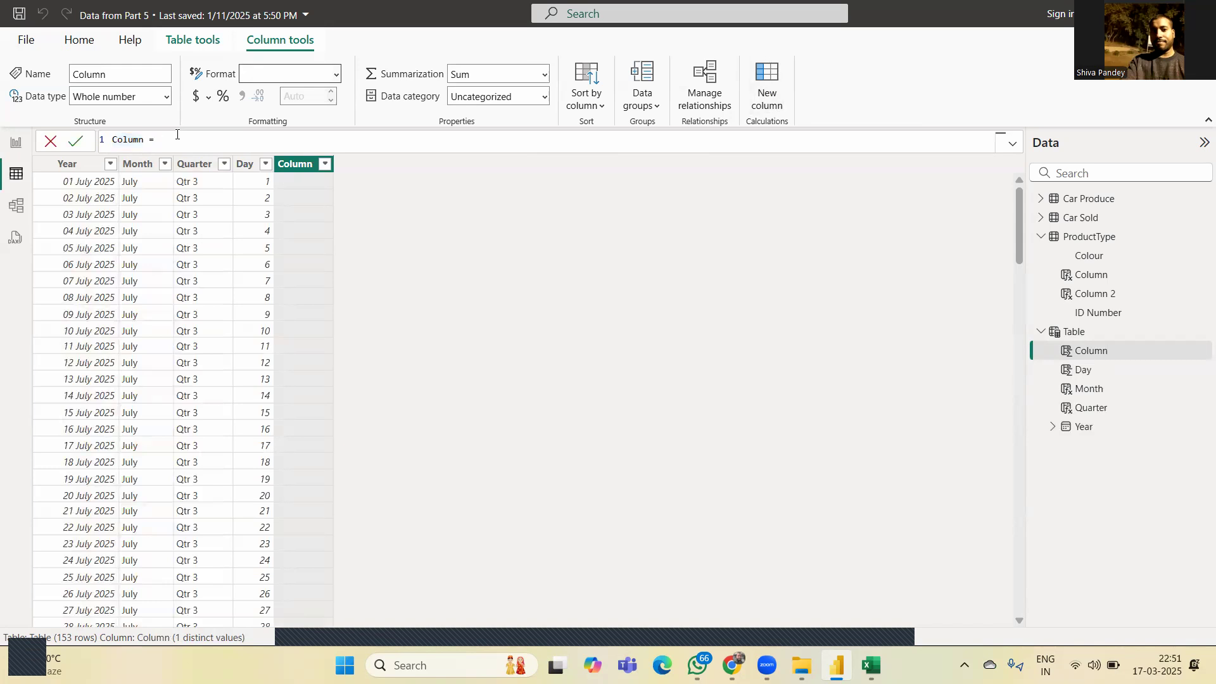
{"action": "type", "text": "[ye"}
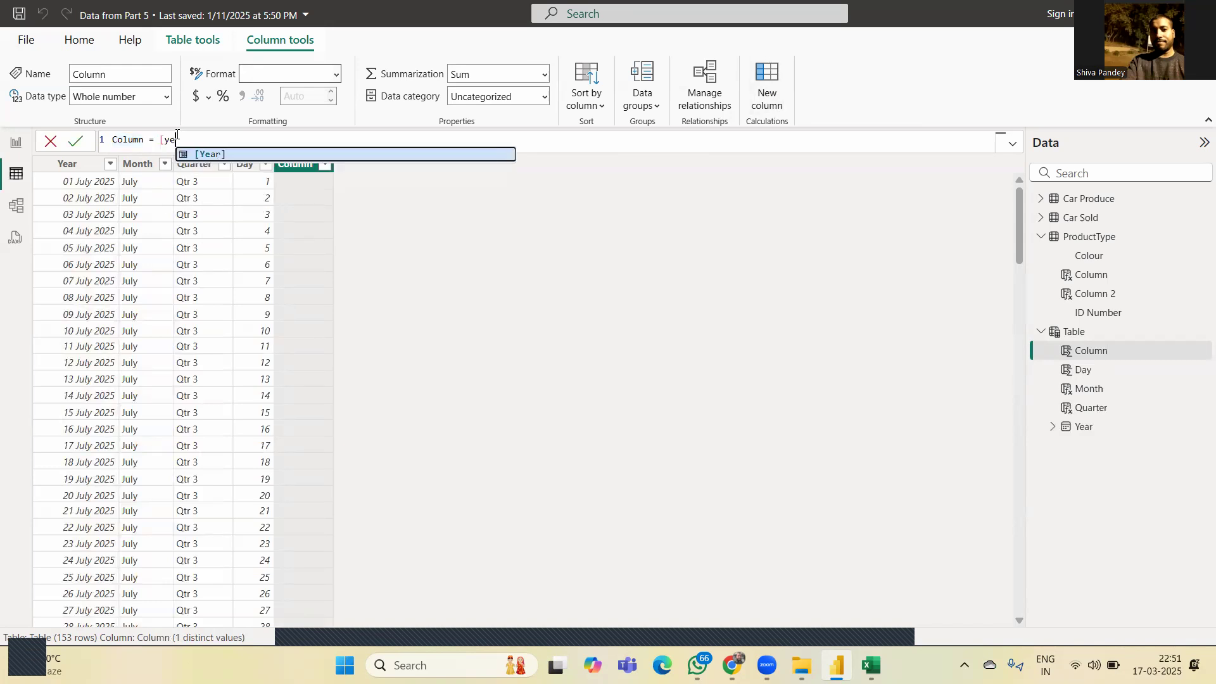
{"action": "key", "text": "Tab"}
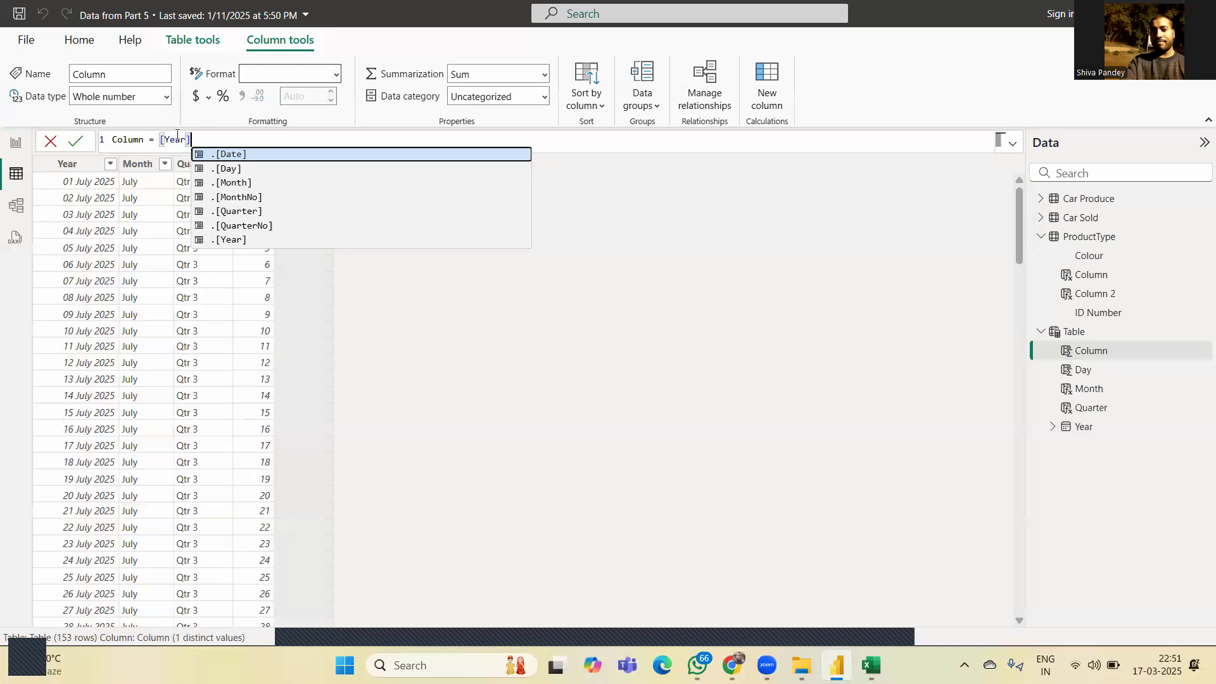
Complete the new column's formula as [Year].[Year] and commit it.
{"action": "key", "text": "Down"}
{"action": "key", "text": "Down"}
{"action": "key", "text": "Down"}
{"action": "key", "text": "Down"}
{"action": "key", "text": "Down"}
{"action": "key", "text": "Down"}
{"action": "key", "text": "Down"}
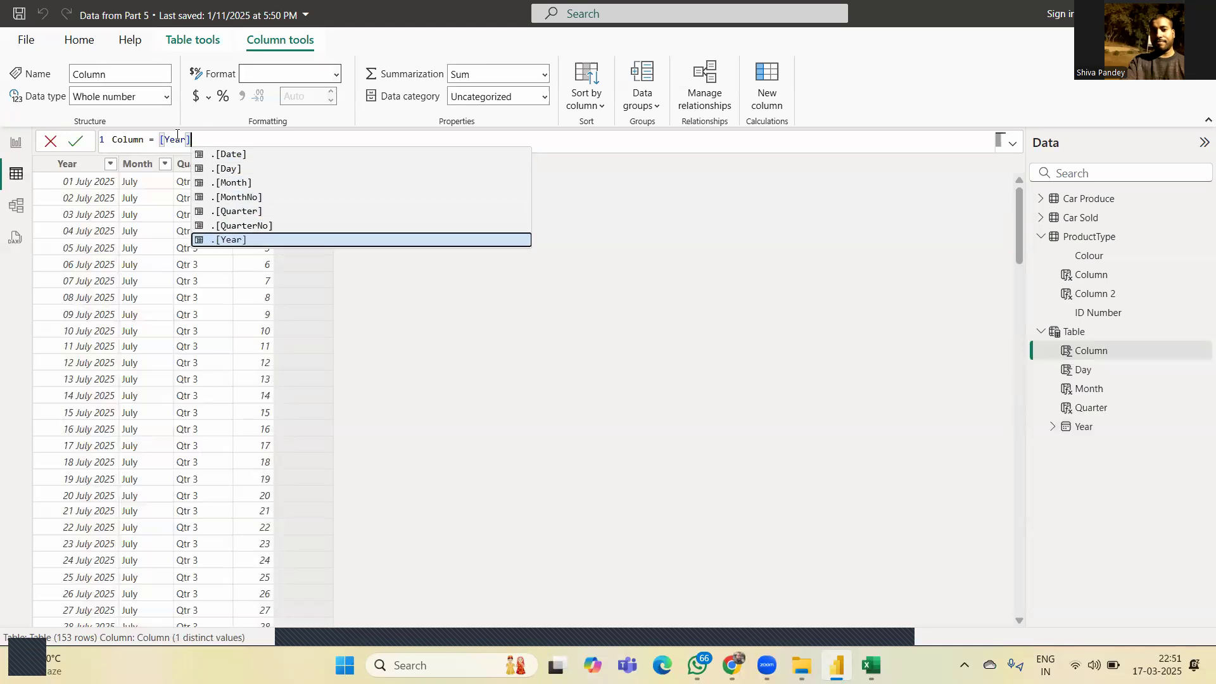
{"action": "key", "text": "Up"}
{"action": "type", "text": "."}
{"action": "key", "text": "Down"}
{"action": "key", "text": "Down"}
{"action": "key", "text": "Down"}
{"action": "key", "text": "Down"}
{"action": "key", "text": "Down"}
{"action": "key", "text": "Down"}
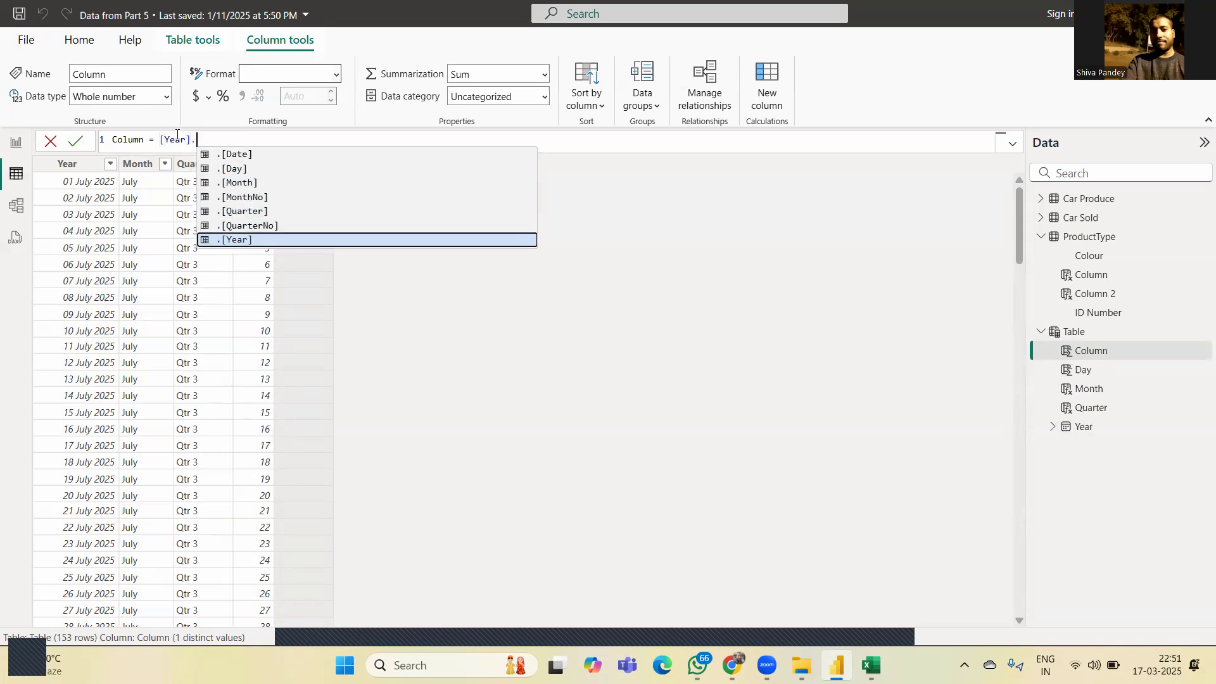
{"action": "key", "text": "Tab"}
{"action": "key", "text": "Return"}
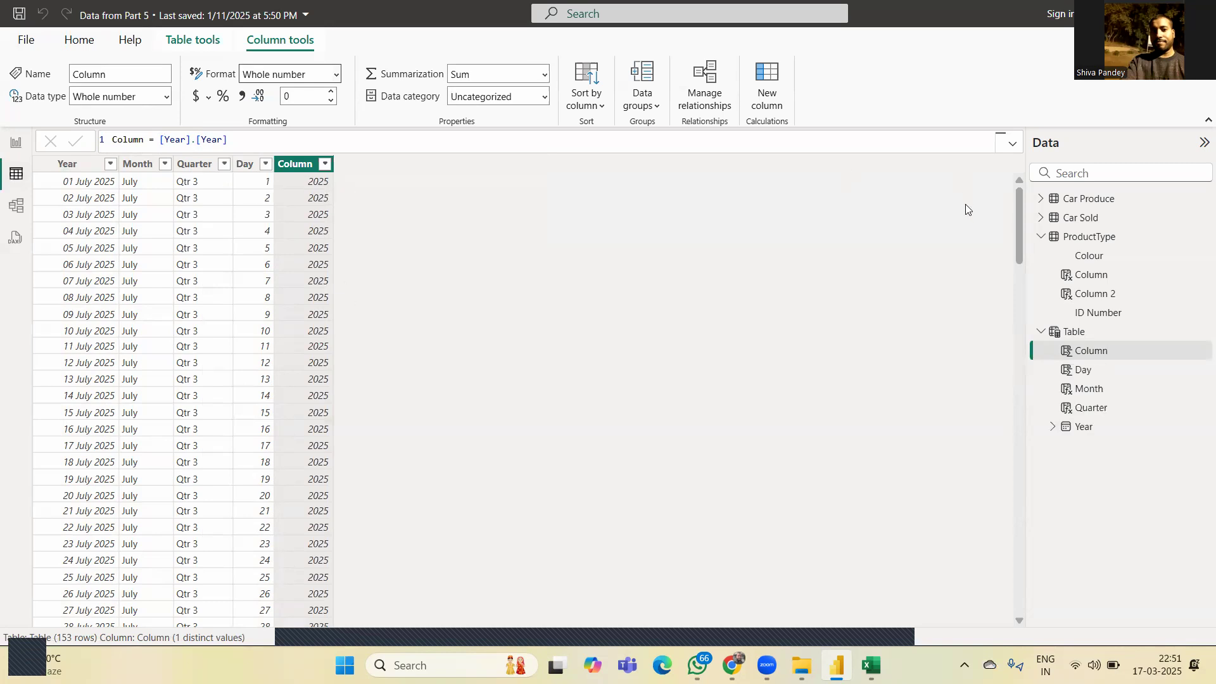
Switch to WhatsApp and look through the recent messages of the Power BI Batch 2nd Feb'25 group for the session topics.
{"action": "left_click_drag", "start_coordinate": [1022, 261], "coordinate": [1010, 223]}
{"action": "left_click", "coordinate": [698, 665]}
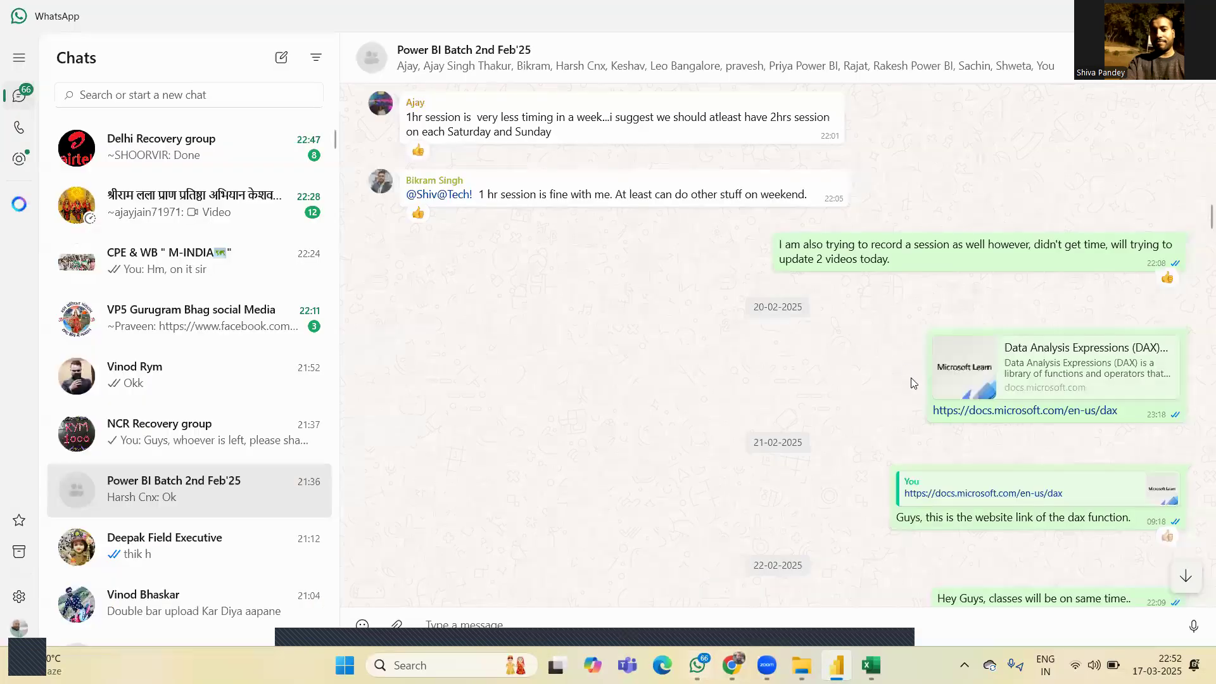
{"action": "left_click_drag", "start_coordinate": [1197, 226], "coordinate": [1199, 637]}
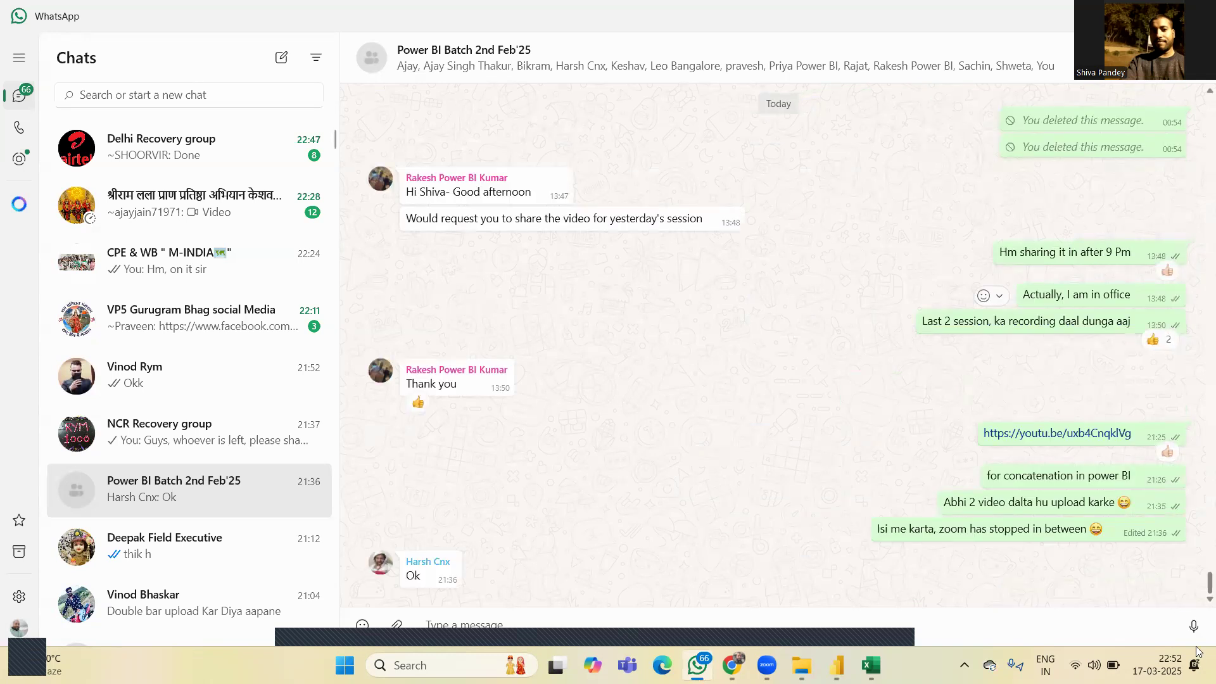
{"action": "scroll", "coordinate": [1199, 595], "scroll_direction": "up", "scroll_amount": 5}
{"action": "scroll", "coordinate": [1198, 586], "scroll_direction": "up", "scroll_amount": 4}
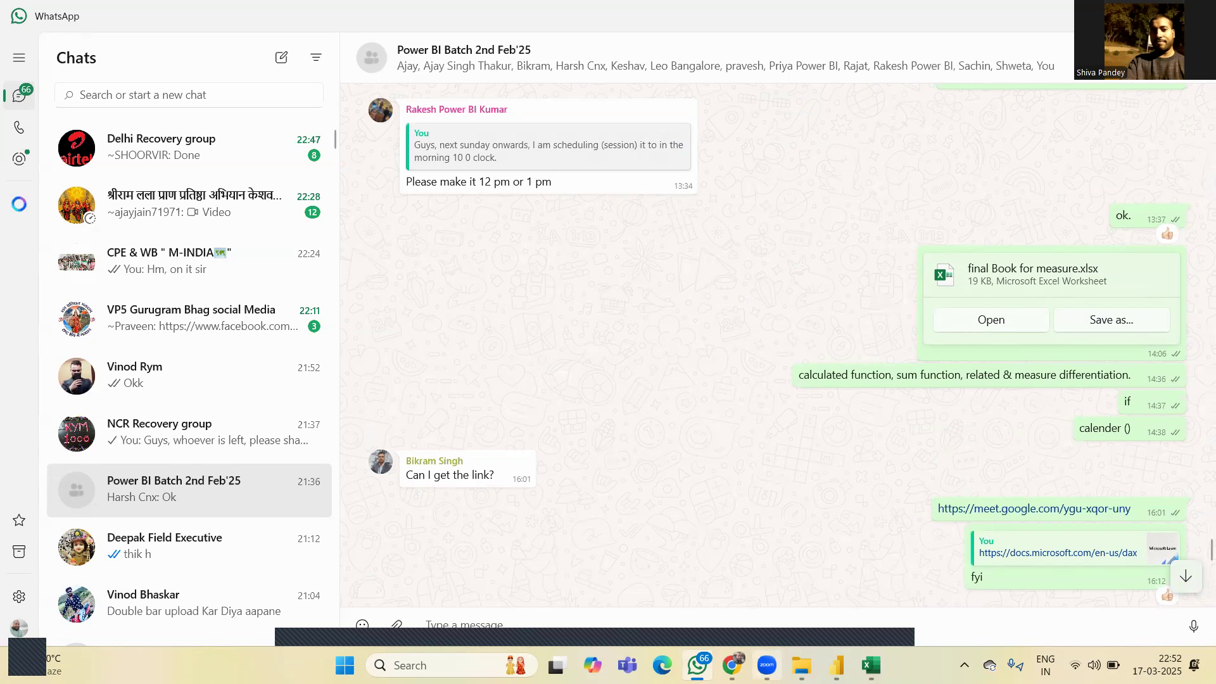
Switch back to Power BI and review the data in the Car Produce, Car Sold and ProductType tables.
{"action": "left_click", "coordinate": [837, 665]}
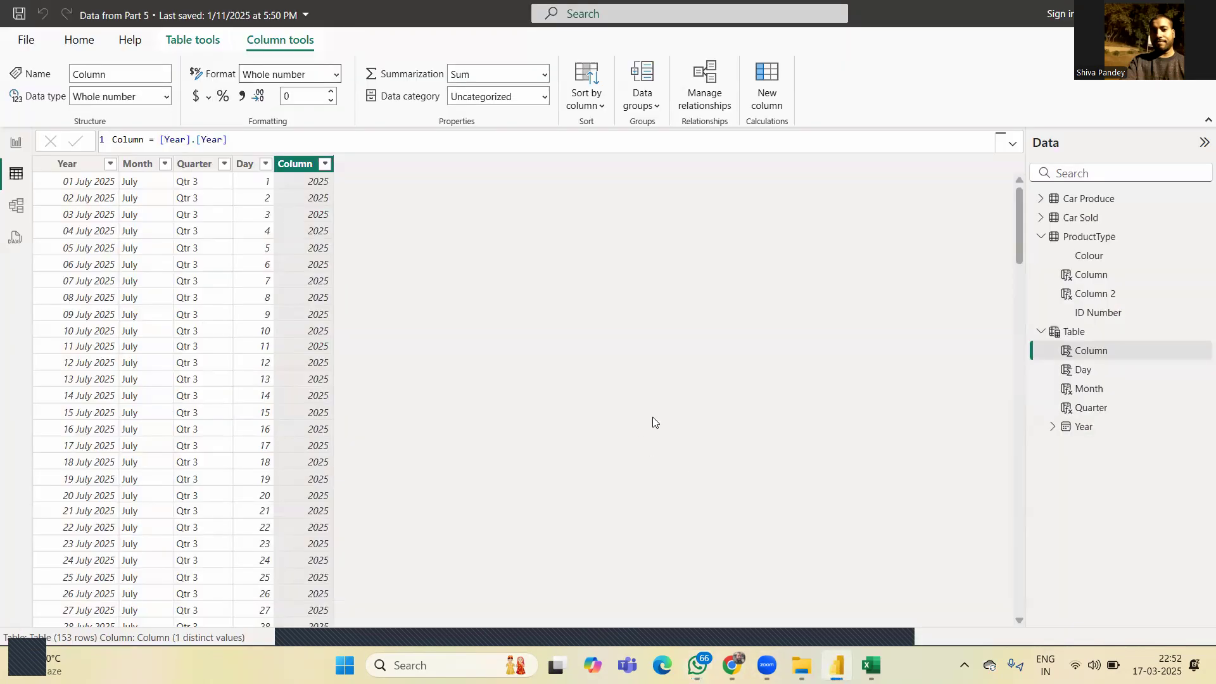
{"action": "left_click", "coordinate": [1090, 199]}
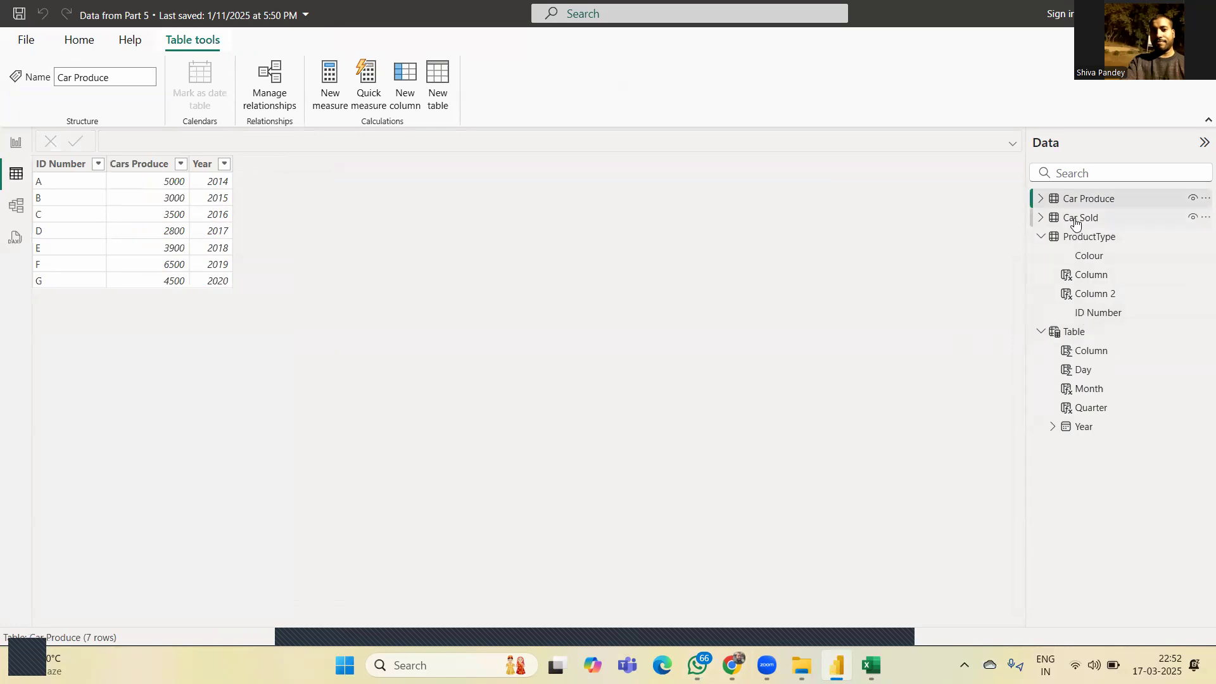
{"action": "left_click", "coordinate": [1075, 219]}
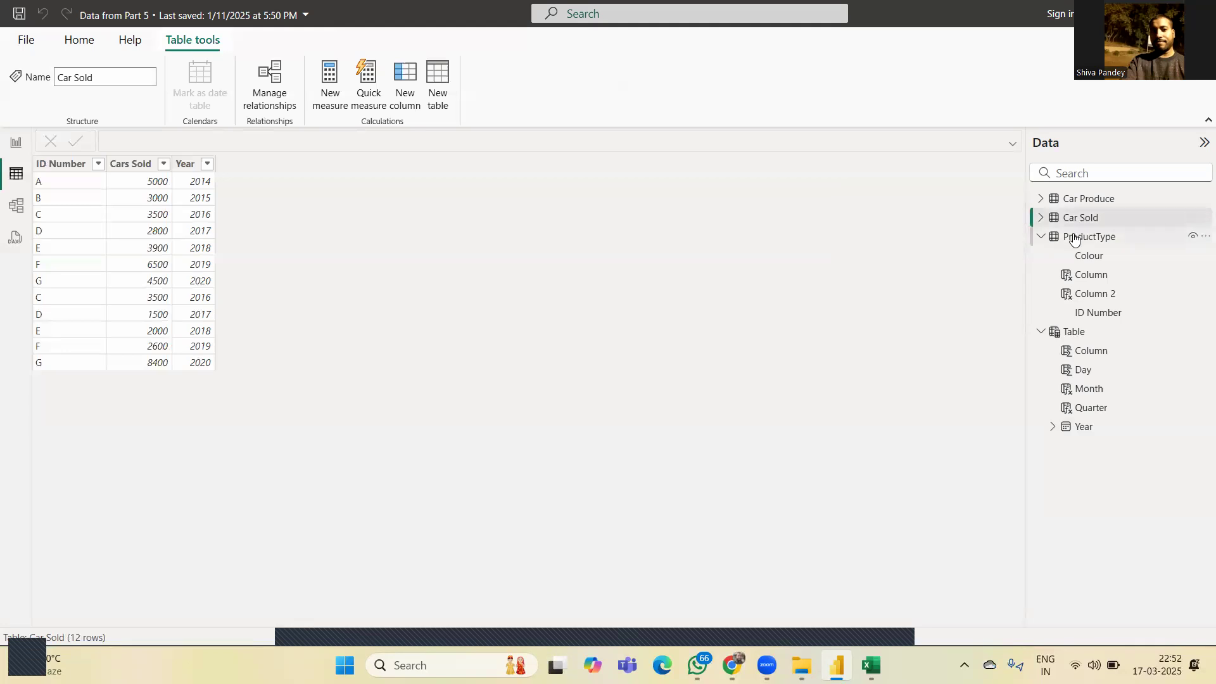
{"action": "left_click", "coordinate": [1075, 238]}
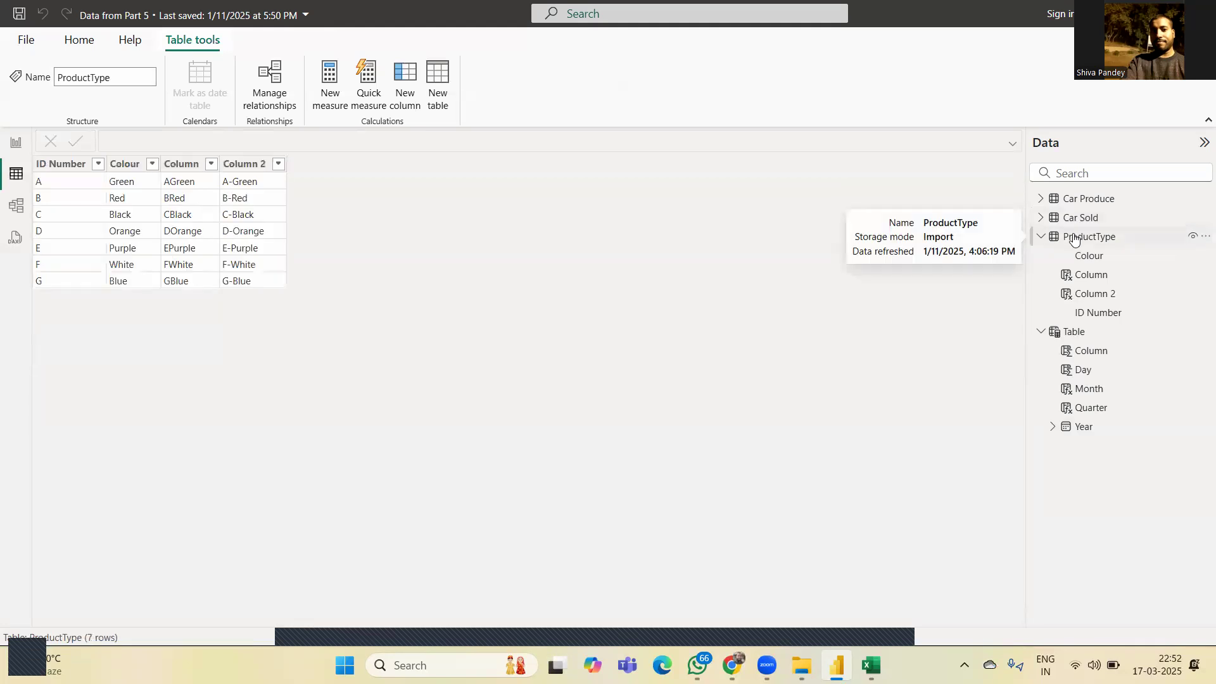
{"action": "left_click", "coordinate": [1075, 221]}
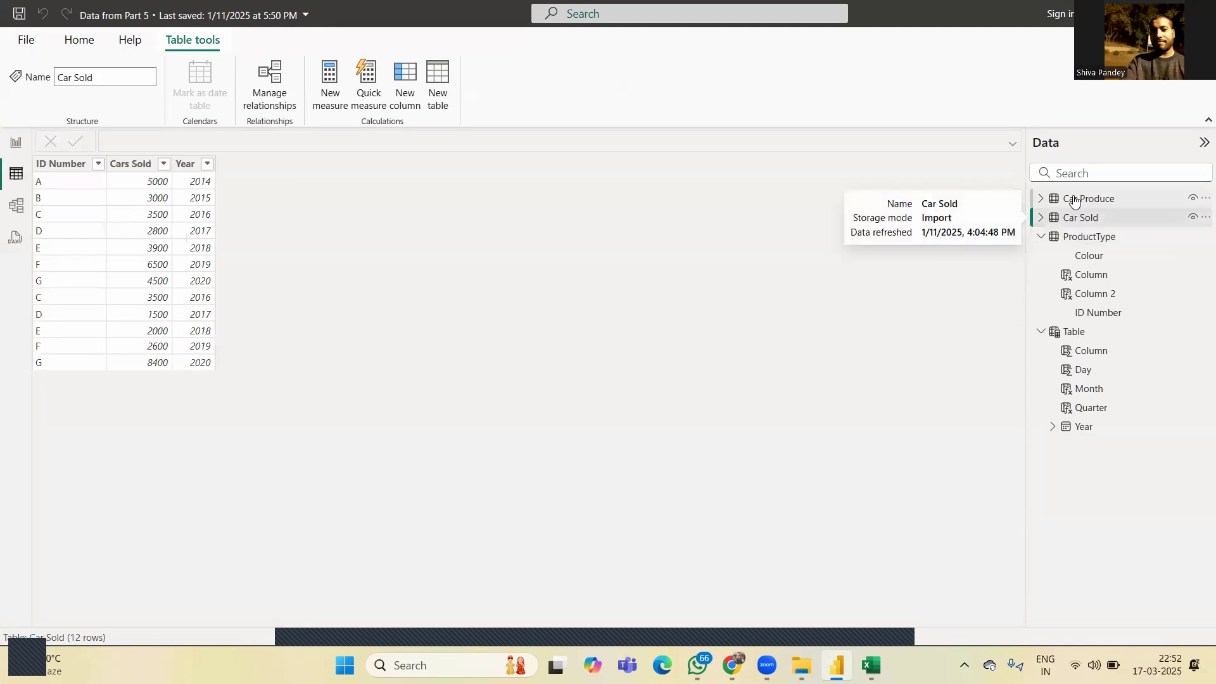
{"action": "left_click", "coordinate": [1075, 199]}
{"action": "mouse_move", "coordinate": [1075, 198]}
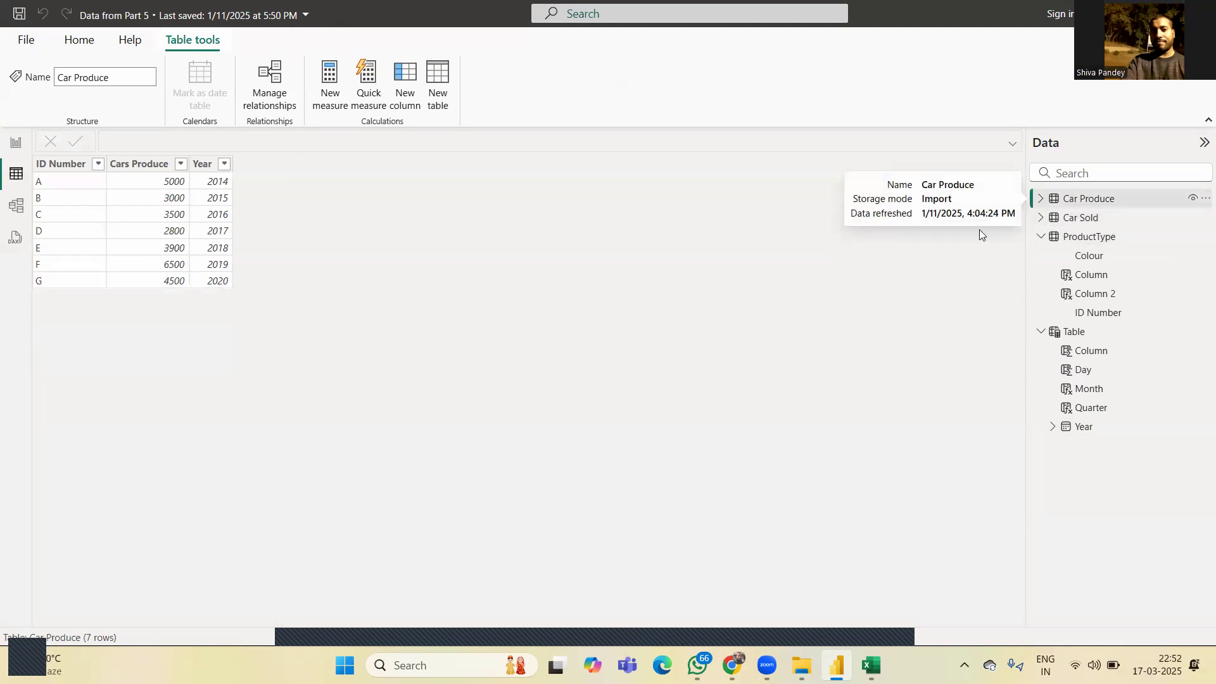
{"action": "left_click", "coordinate": [1084, 219]}
{"action": "left_click", "coordinate": [1091, 199]}
Check the open Excel workbook, and look through the WhatsApp group chat for the shared Total Revenue and Total Units workbooks.
{"action": "left_click", "coordinate": [71, 40]}
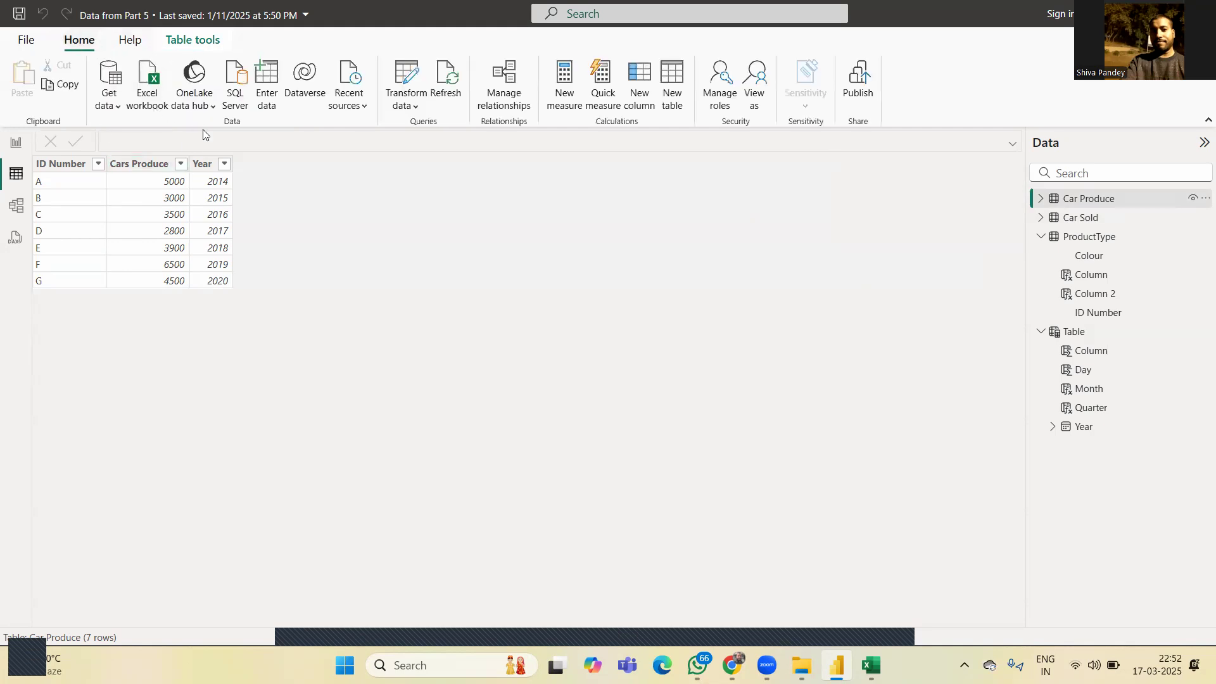
{"action": "mouse_move", "coordinate": [836, 665]}
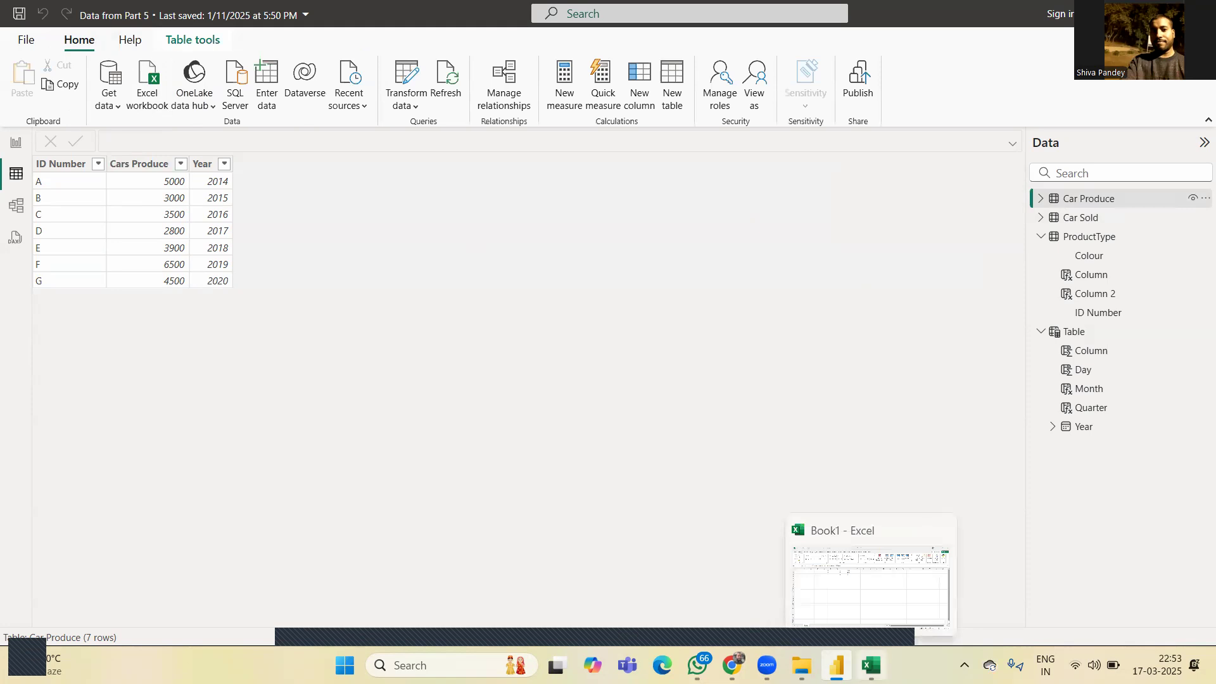
{"action": "left_click", "coordinate": [871, 665]}
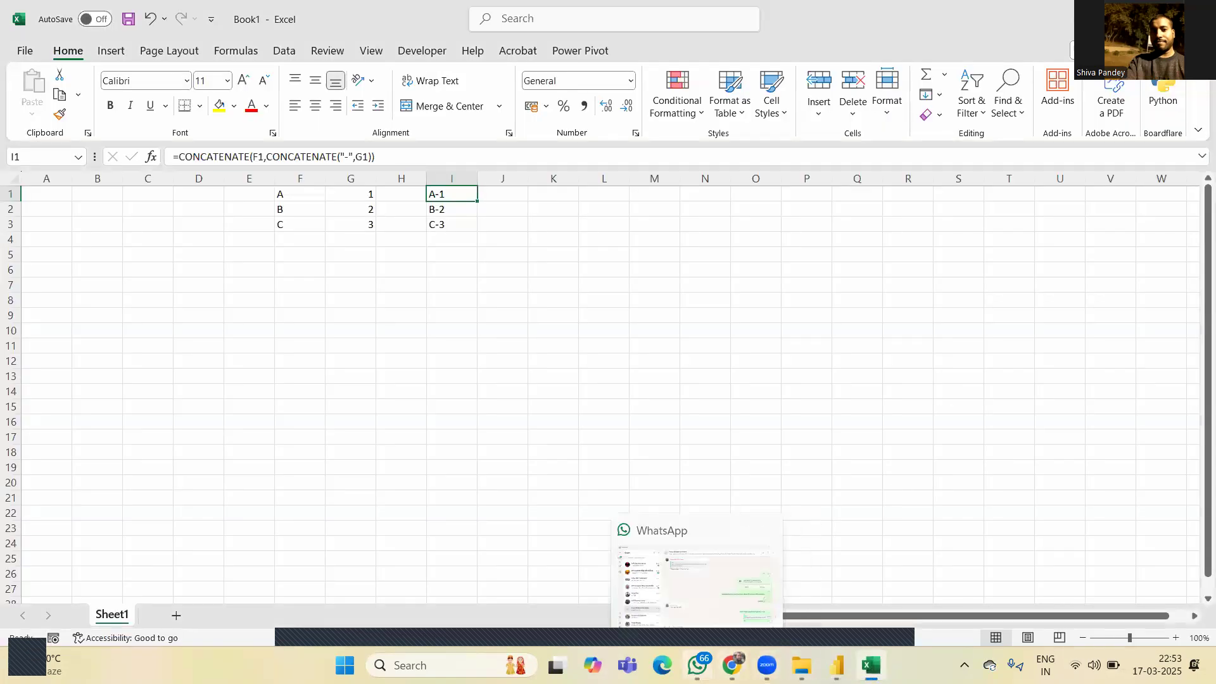
{"action": "left_click", "coordinate": [698, 665]}
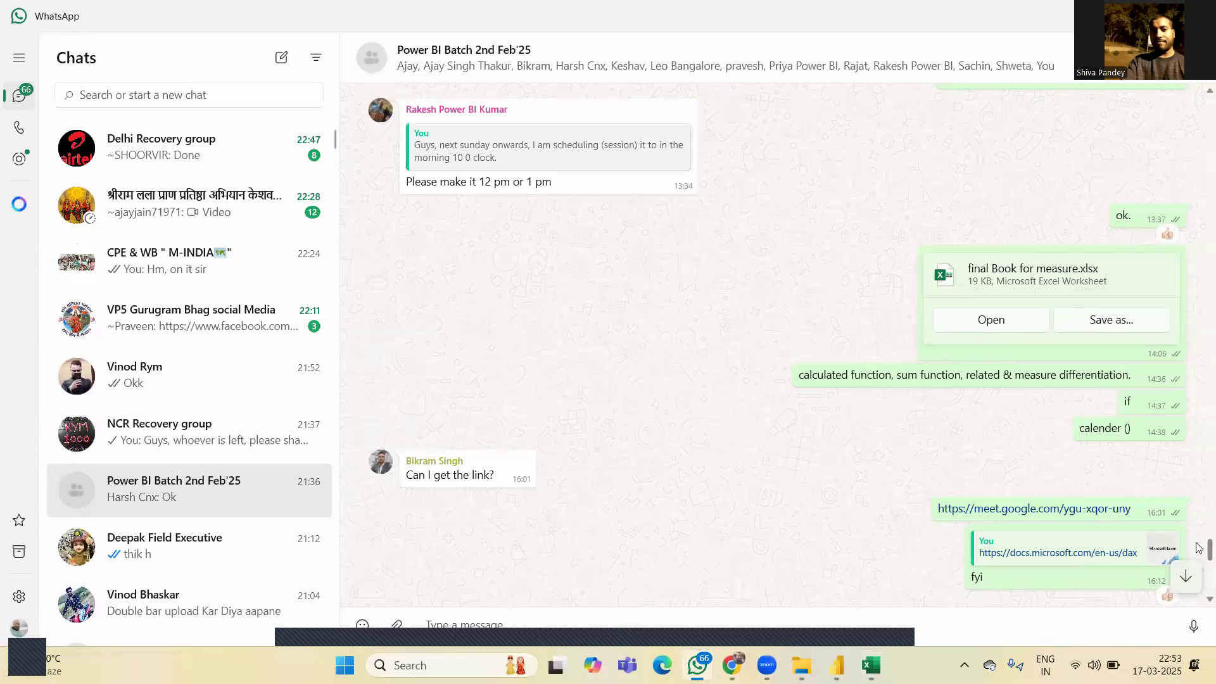
{"action": "left_click_drag", "start_coordinate": [1197, 544], "coordinate": [1199, 504]}
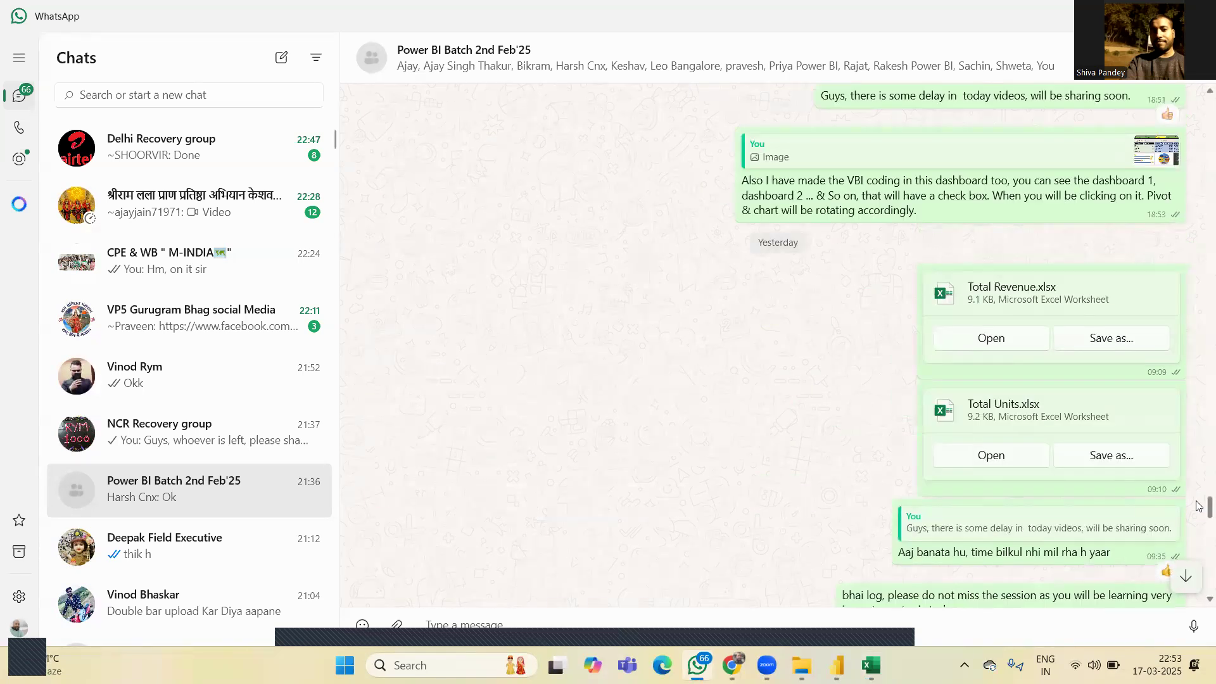
{"action": "left_click_drag", "start_coordinate": [1197, 501], "coordinate": [1197, 500]}
{"action": "scroll", "coordinate": [1199, 505], "scroll_direction": "down", "scroll_amount": 3}
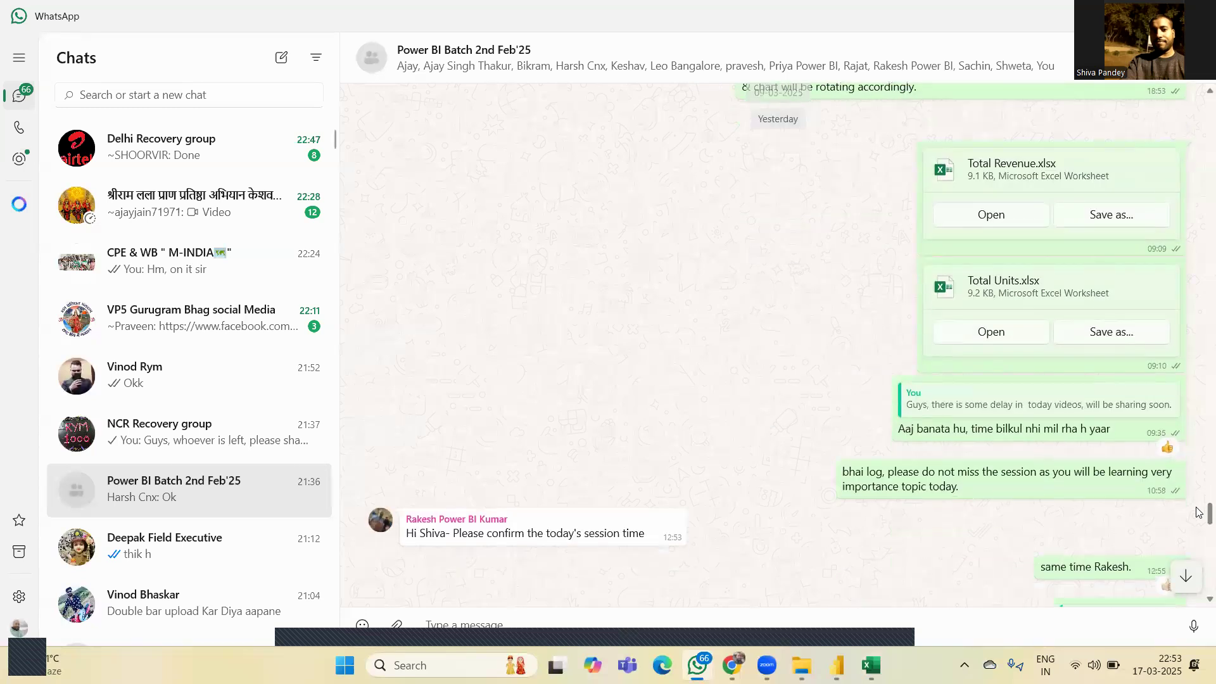
Switch back to Power BI, search the Downloads folder for "total reven", and open the Total Revenue workbook for import.
{"action": "left_click", "coordinate": [837, 665]}
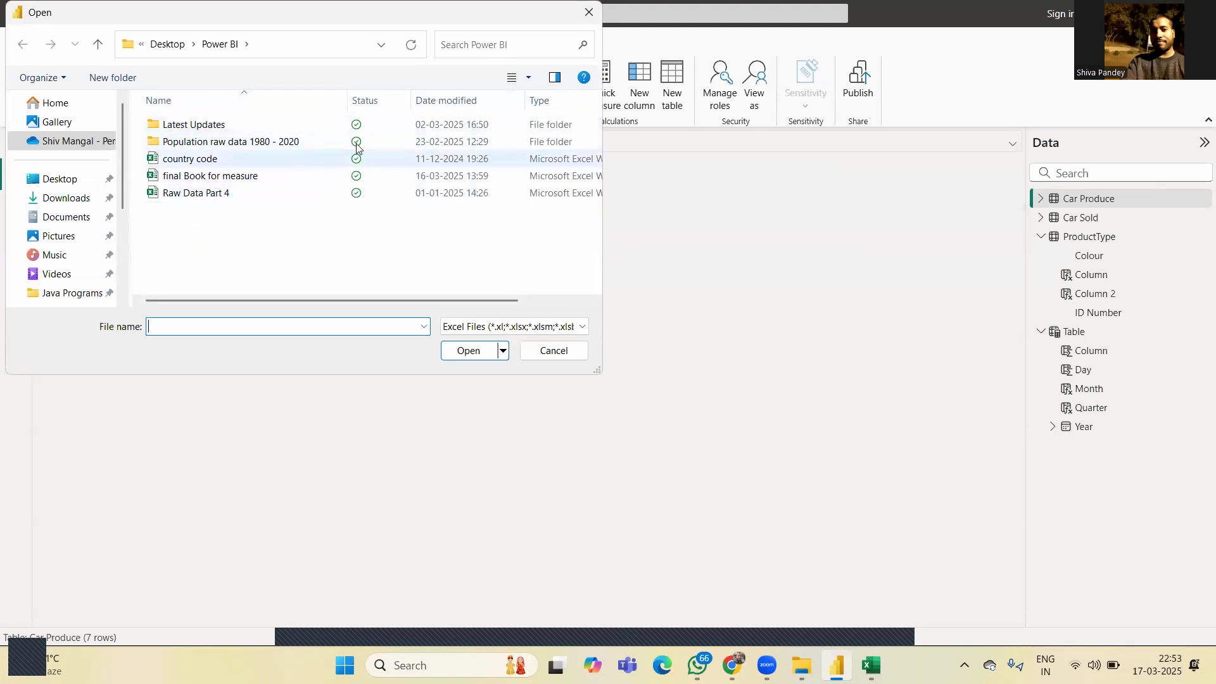
{"action": "left_click", "coordinate": [507, 47]}
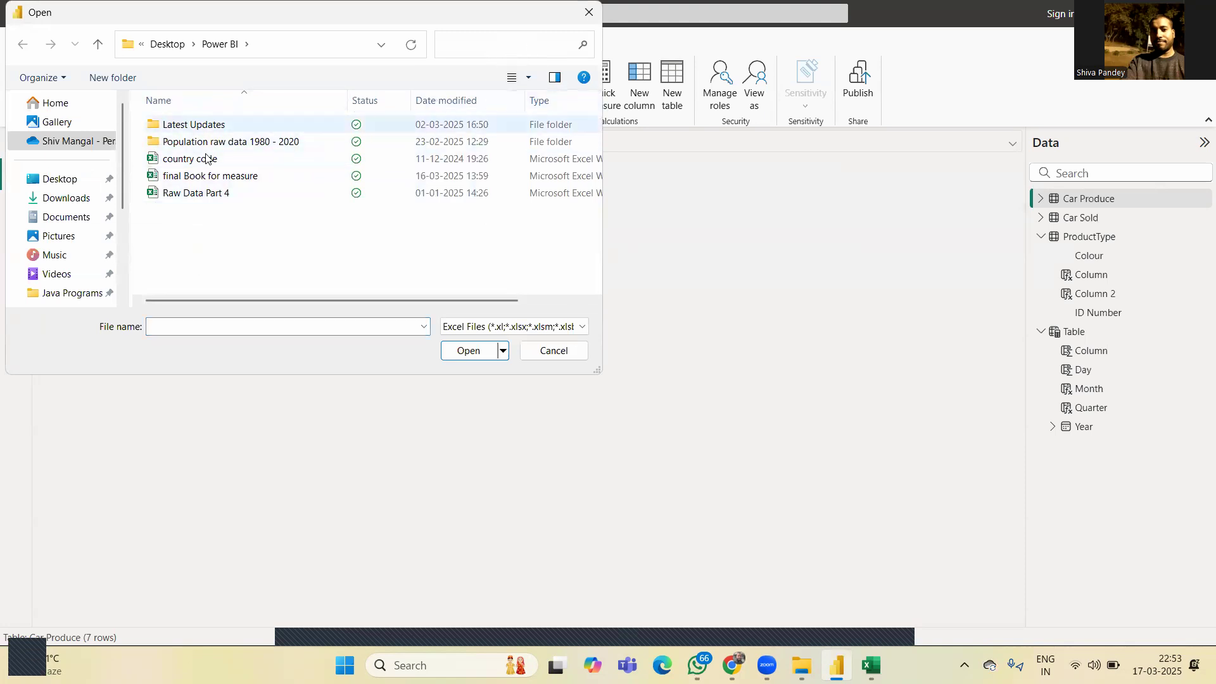
{"action": "left_click", "coordinate": [60, 198]}
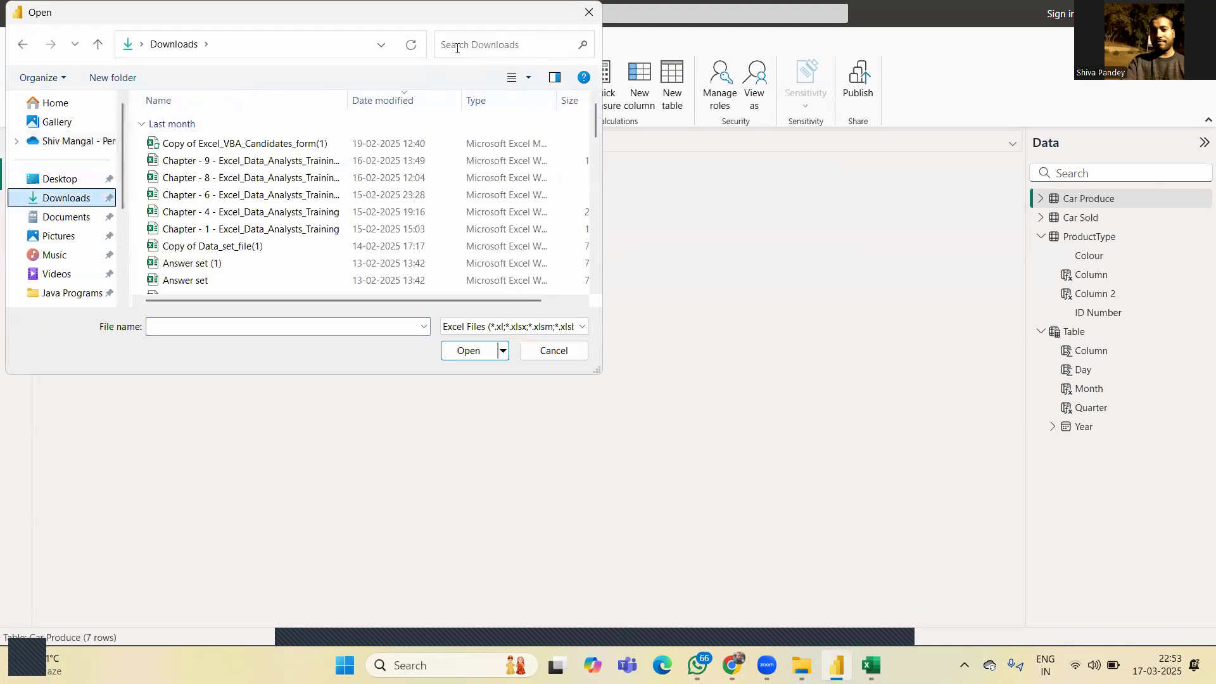
{"action": "type", "text": "tot"}
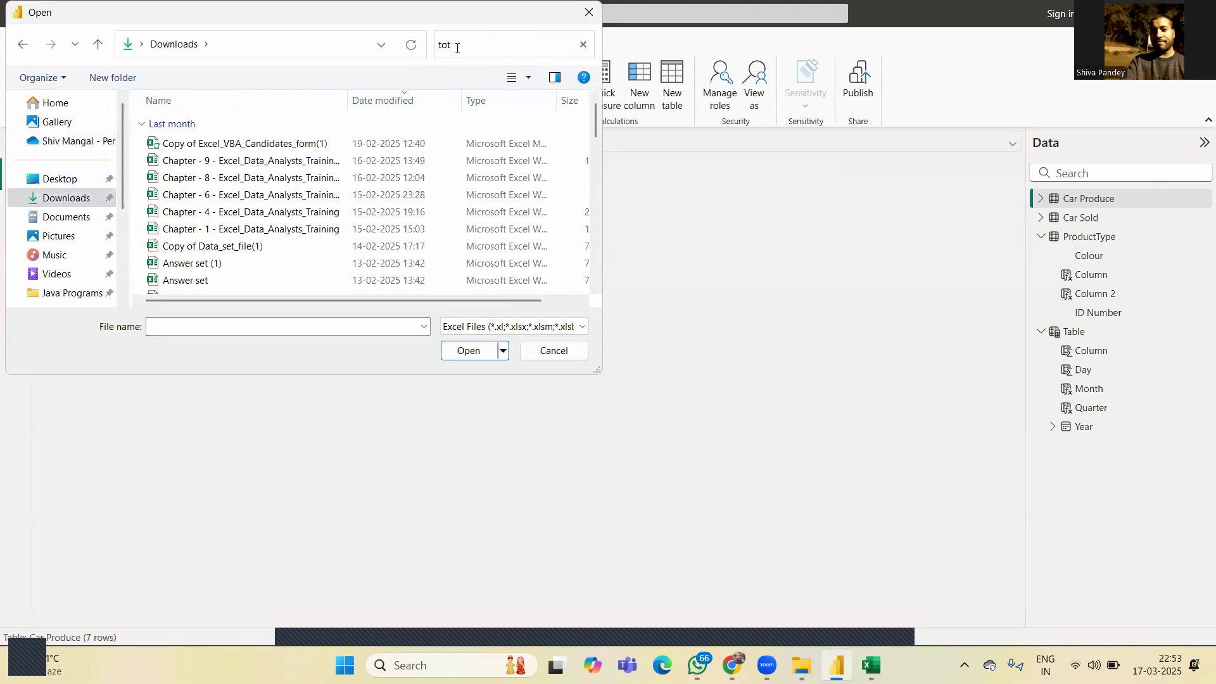
{"action": "type", "text": "al ne"}
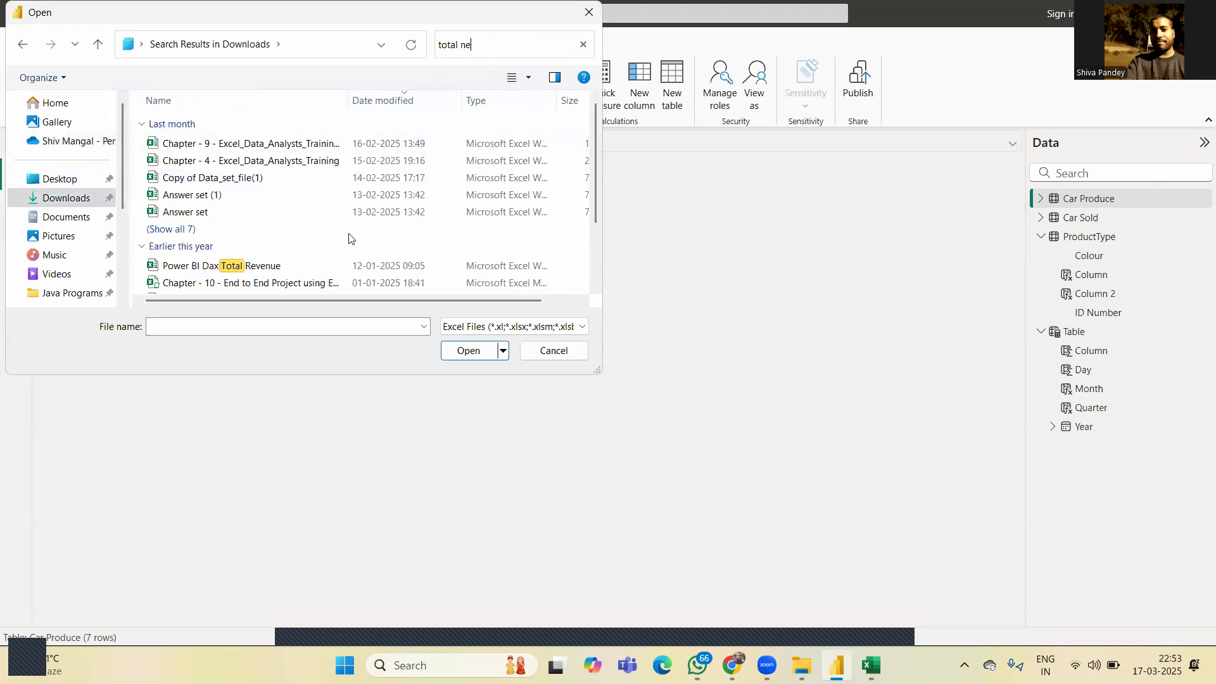
{"action": "key", "text": "BackSpace"}
{"action": "key", "text": "BackSpace"}
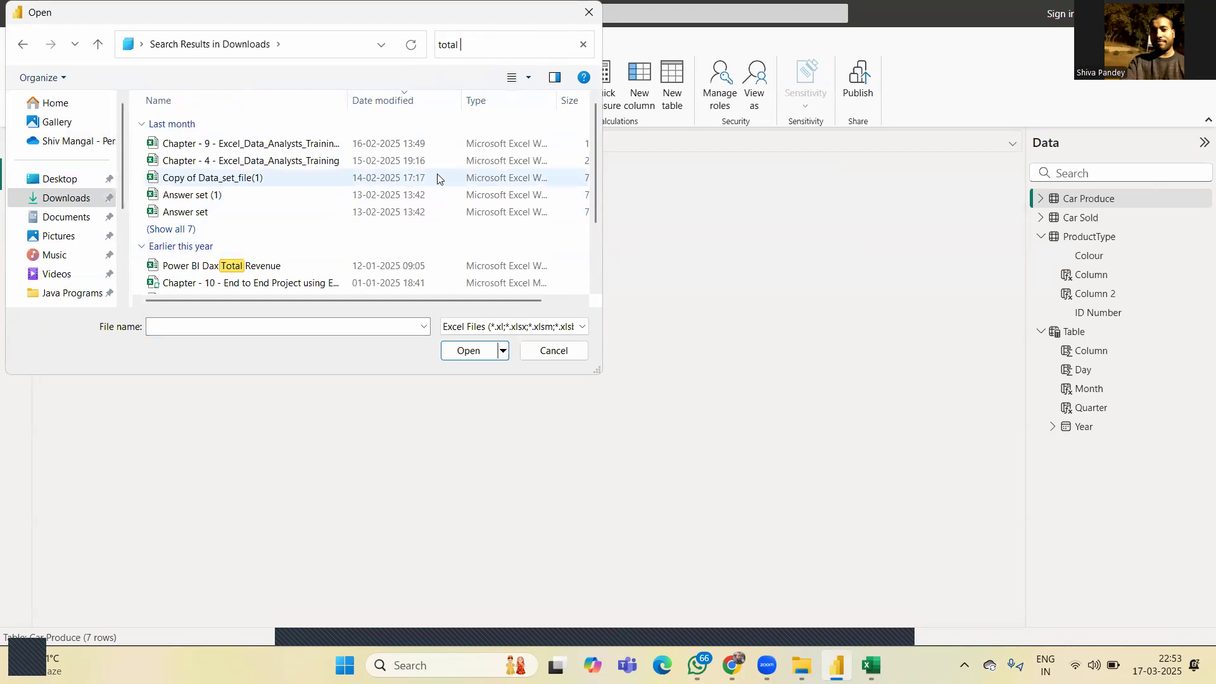
{"action": "type", "text": "reven"}
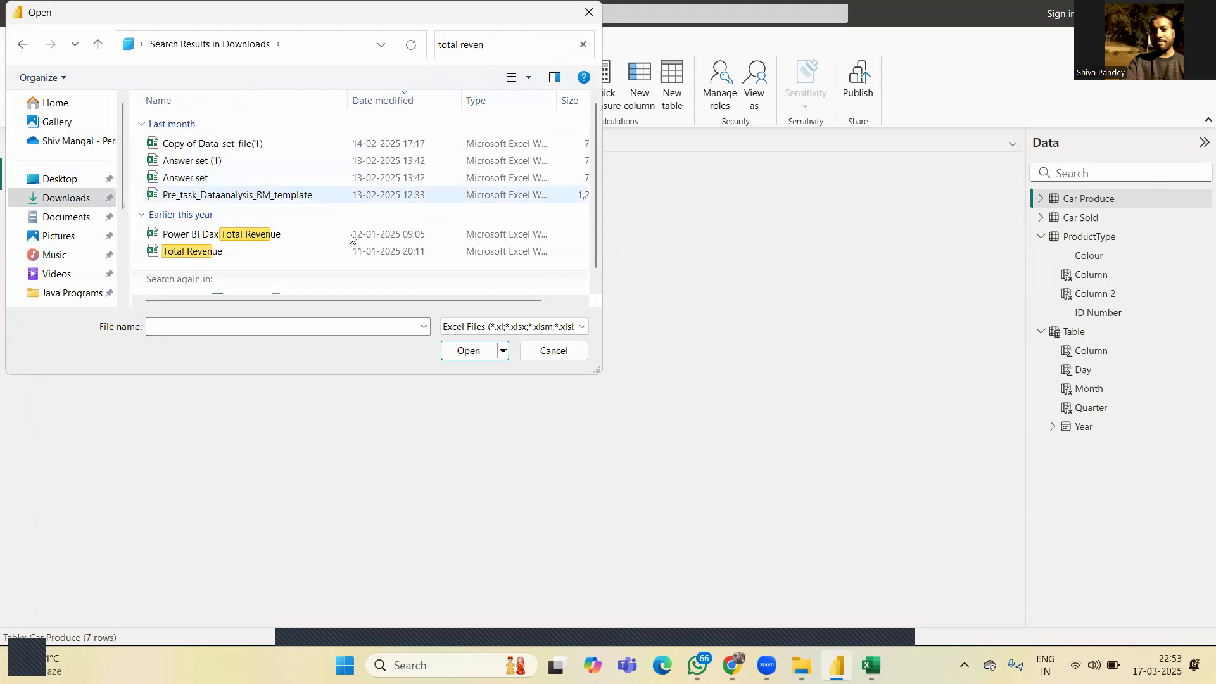
{"action": "left_click", "coordinate": [354, 251]}
{"action": "left_click", "coordinate": [469, 350]}
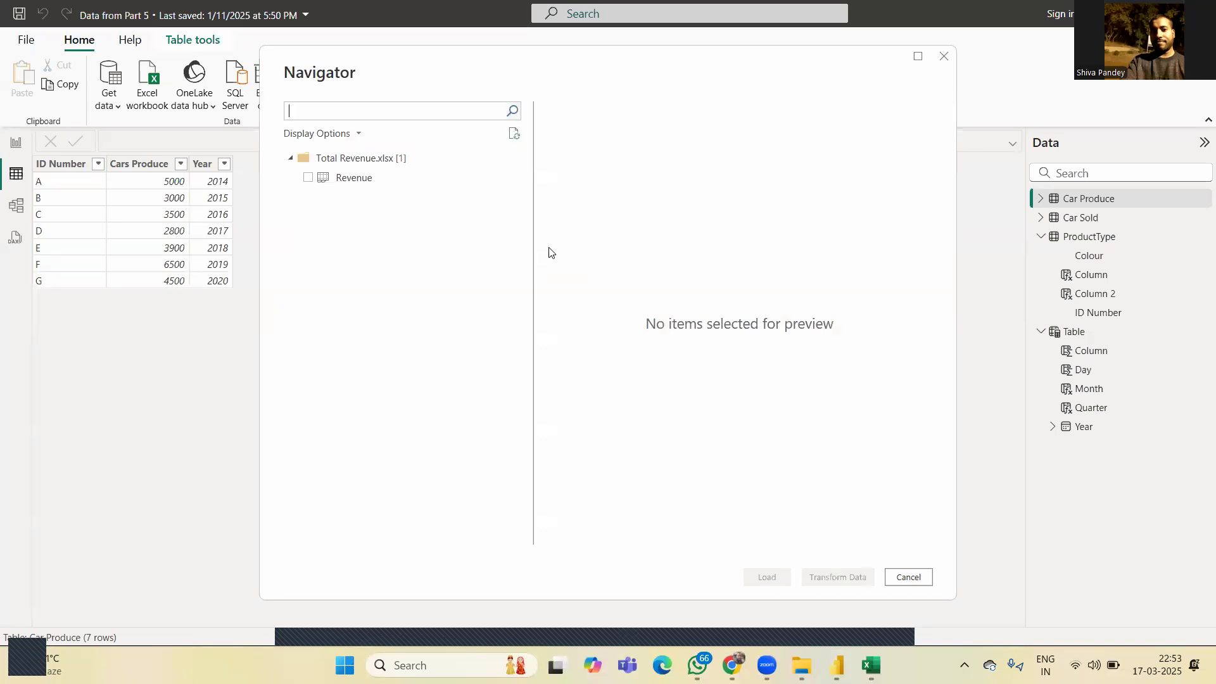
Load the Revenue sheet from Total Revenue.xlsx into the model and display its table data.
{"action": "left_click", "coordinate": [309, 178]}
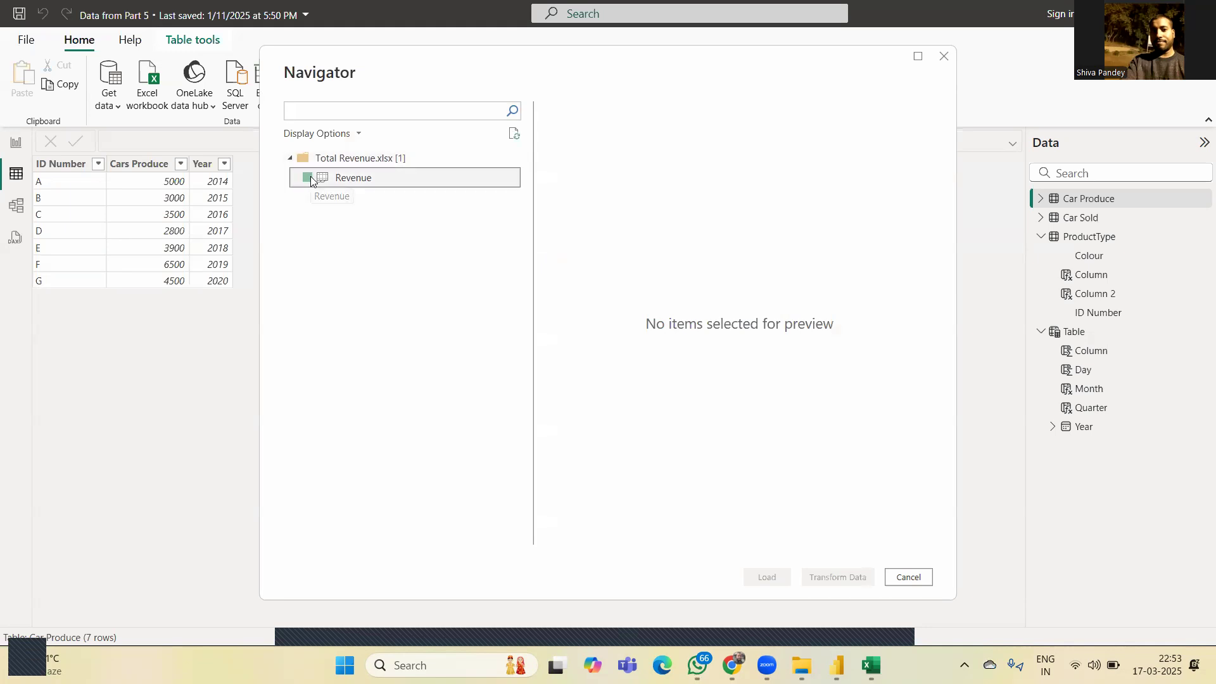
{"action": "left_click", "coordinate": [768, 577]}
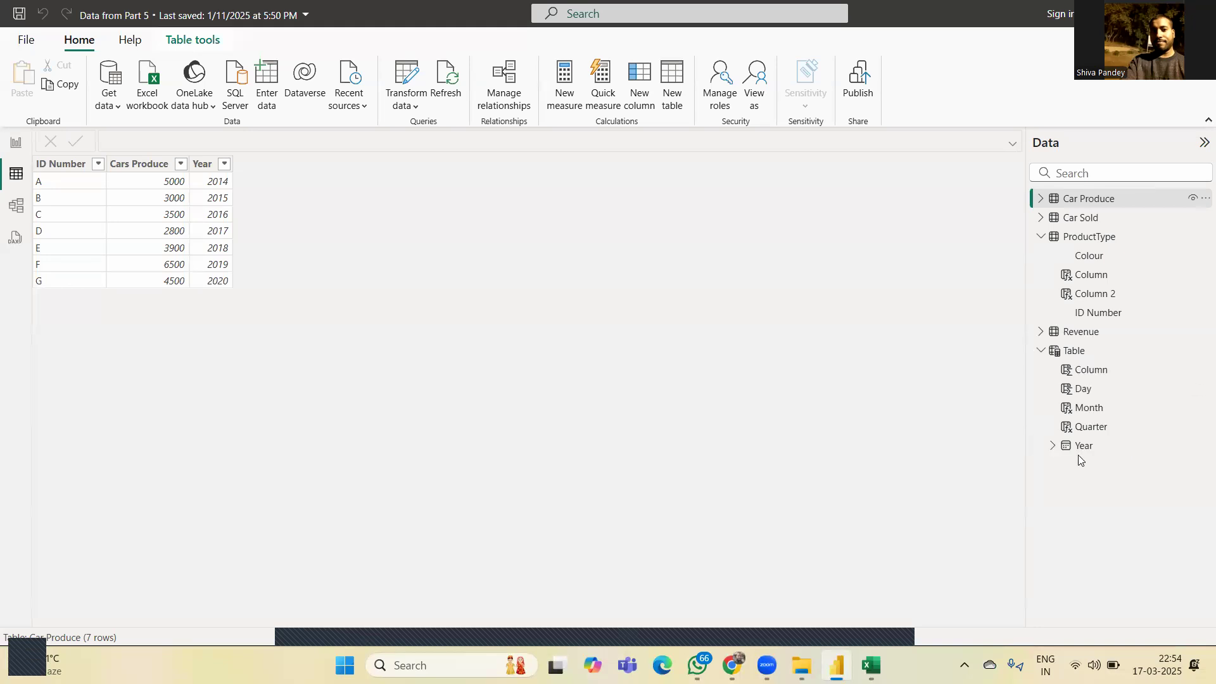
{"action": "left_click", "coordinate": [1061, 333]}
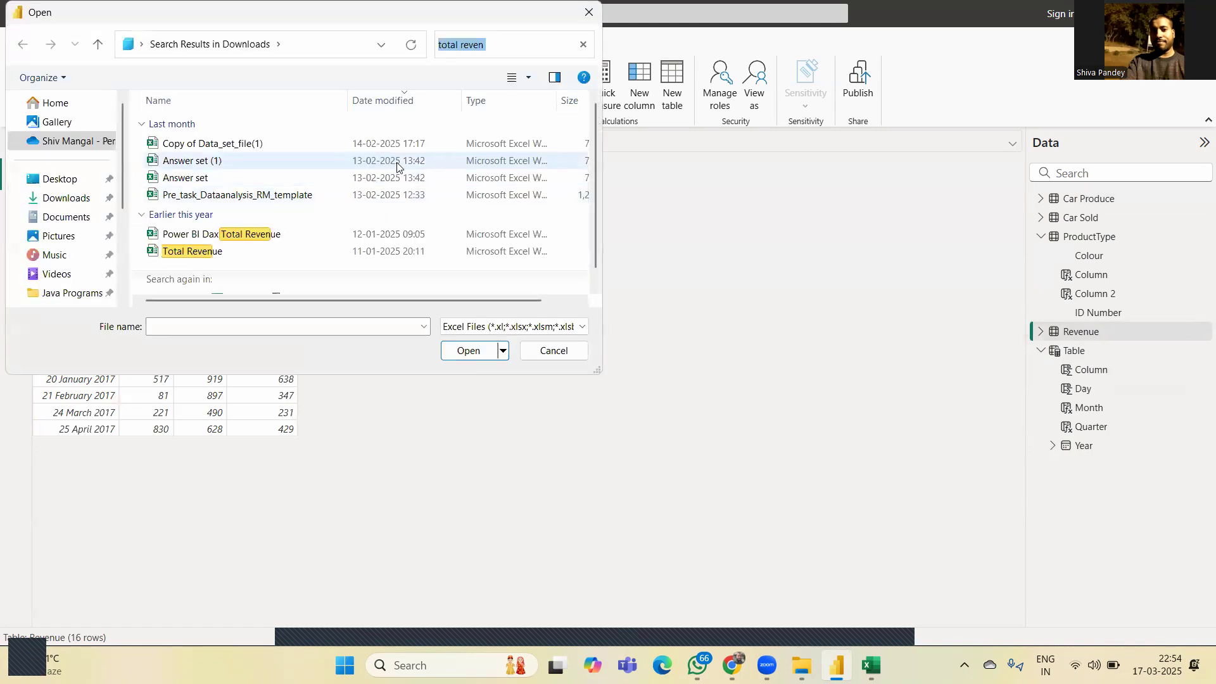
Check the second shared workbook's name in WhatsApp, then return to Power BI and open Total Units from Downloads for import.
{"action": "left_click", "coordinate": [697, 665]}
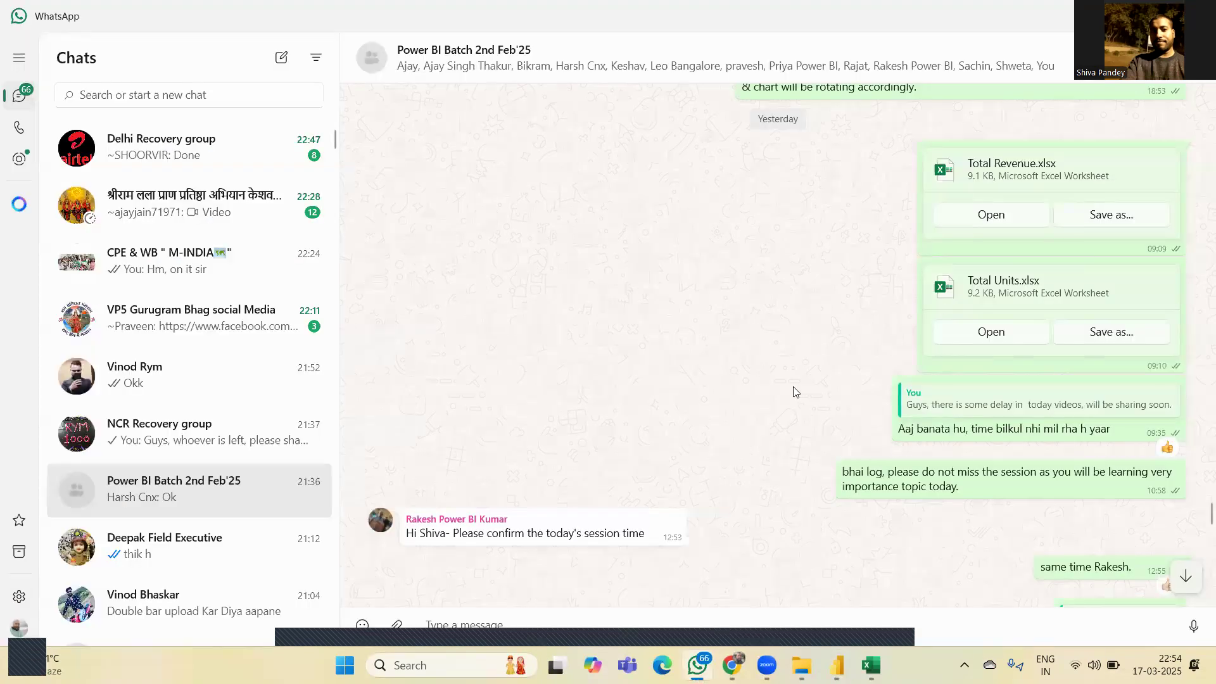
{"action": "left_click", "coordinate": [836, 665]}
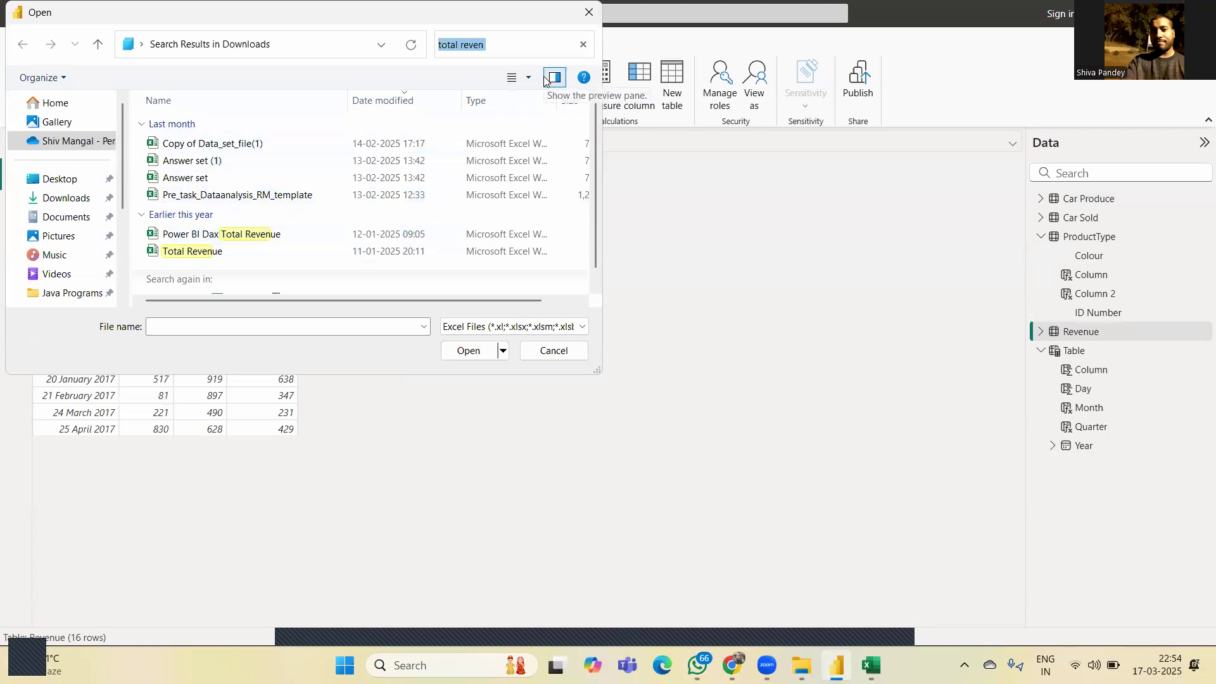
{"action": "key", "text": "BackSpace"}
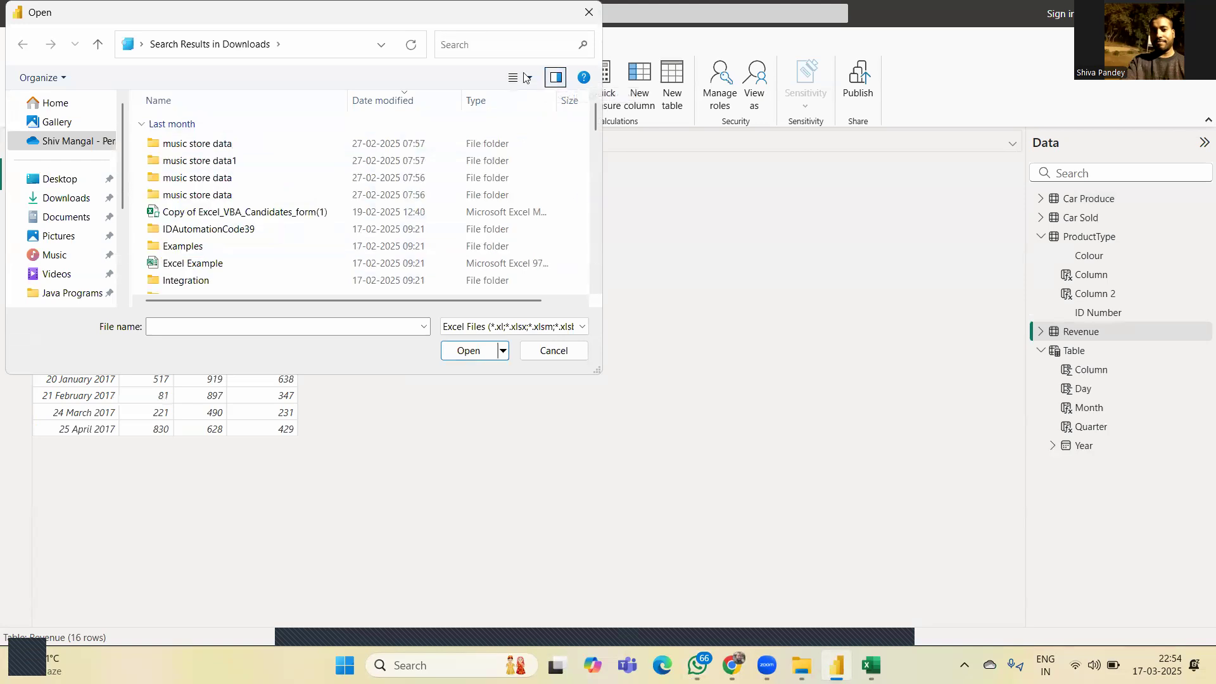
{"action": "left_click", "coordinate": [70, 205]}
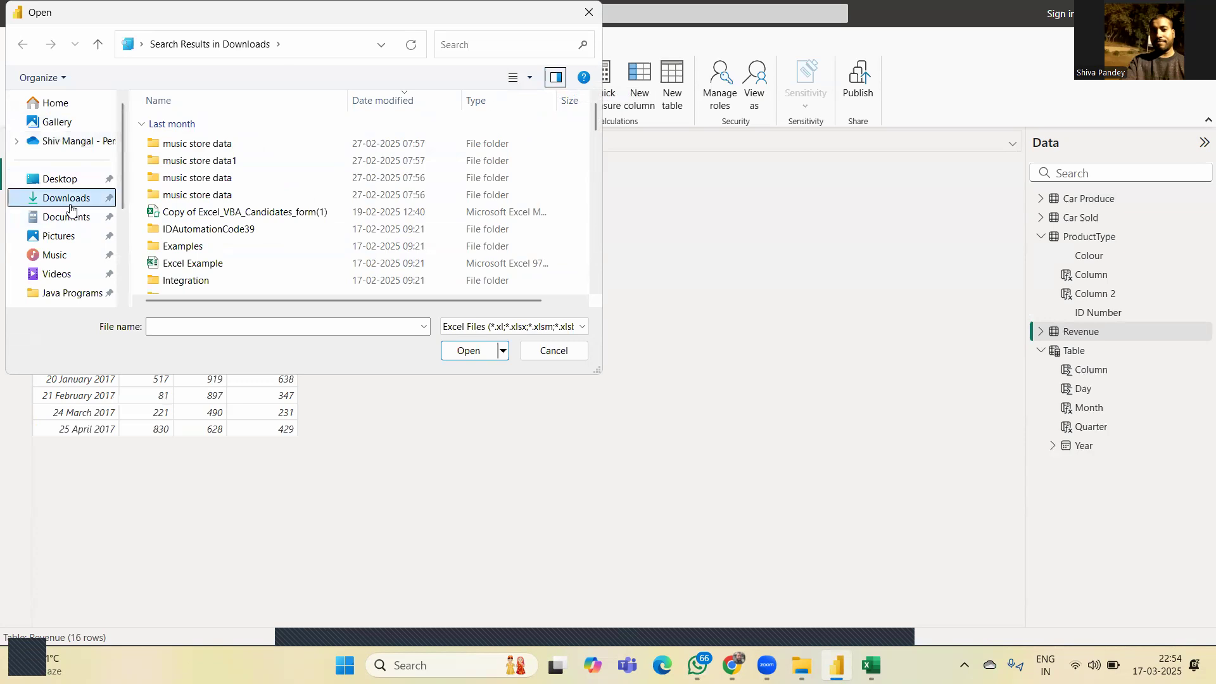
{"action": "left_click", "coordinate": [454, 47]}
{"action": "type", "text": "total "}
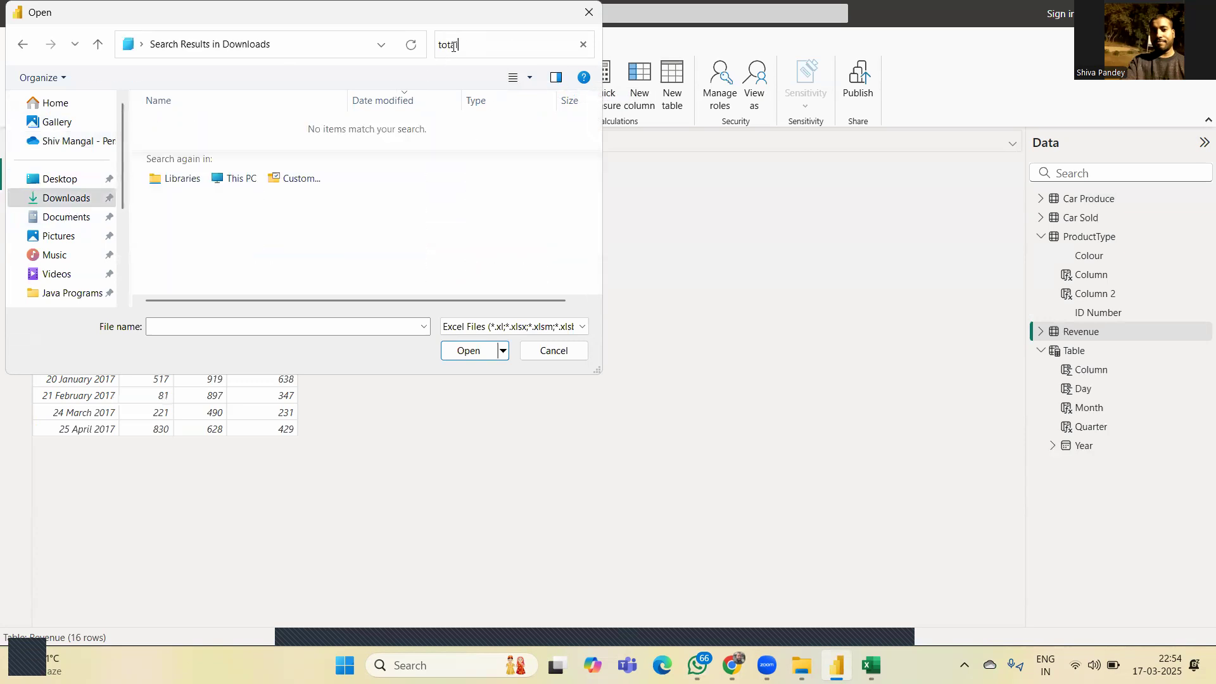
{"action": "type", "text": "units"}
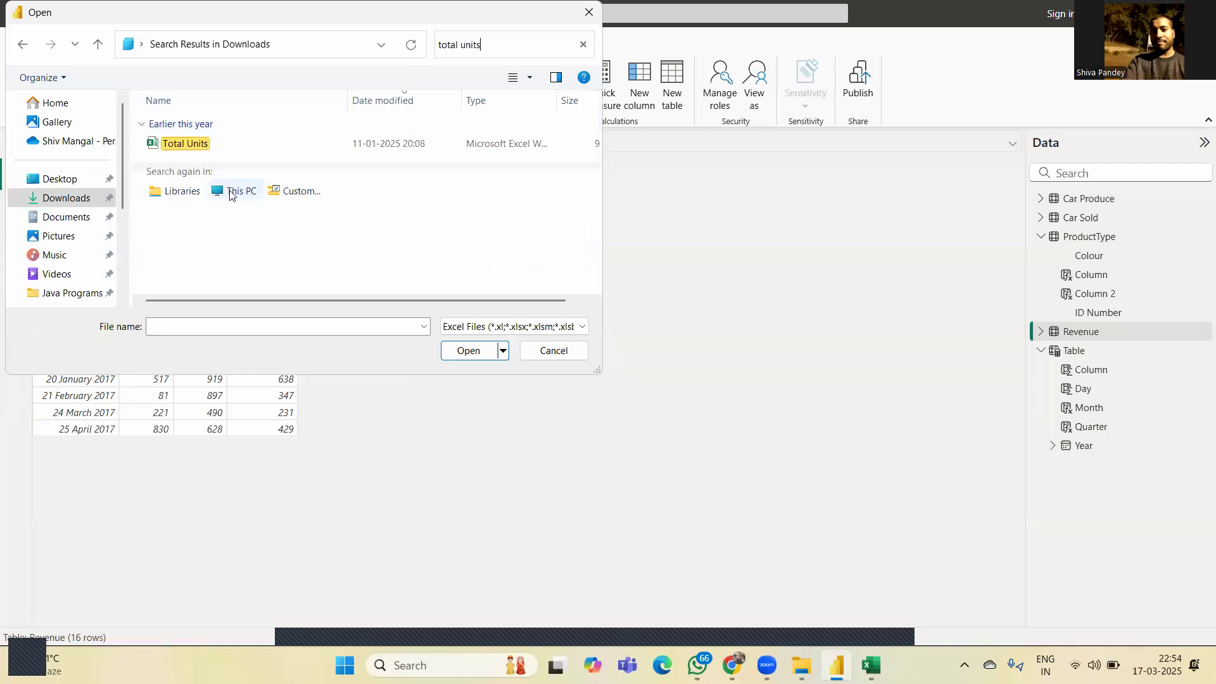
{"action": "left_click", "coordinate": [188, 149]}
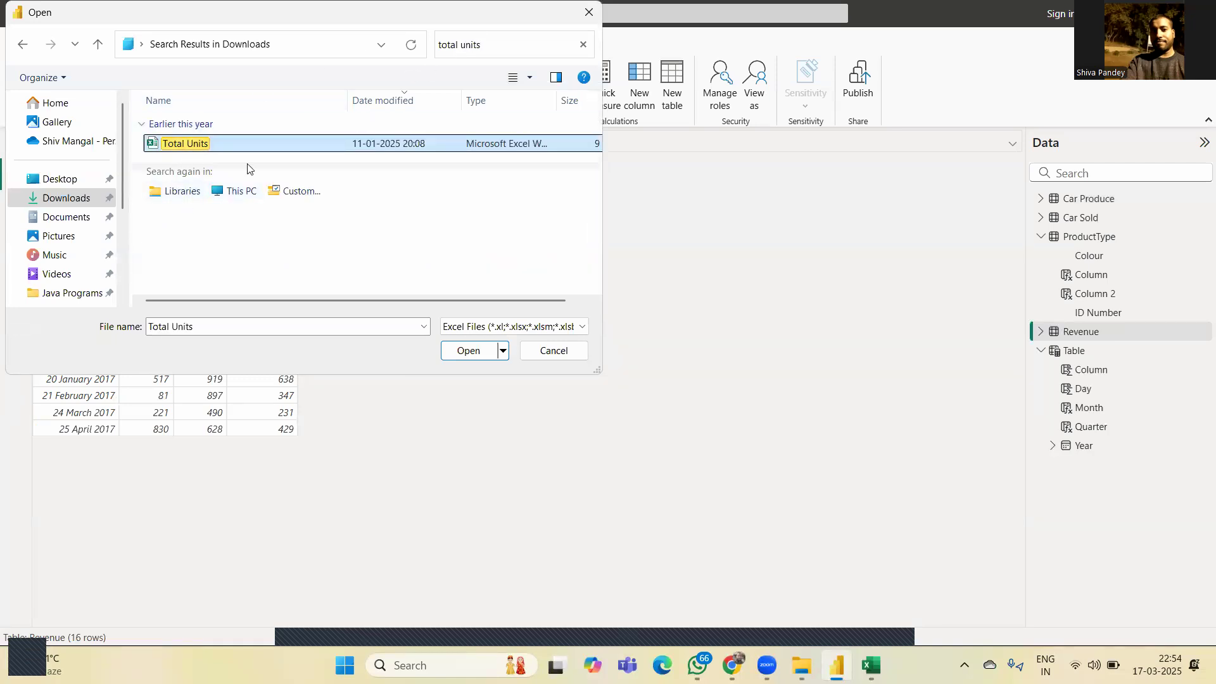
{"action": "left_click", "coordinate": [468, 350]}
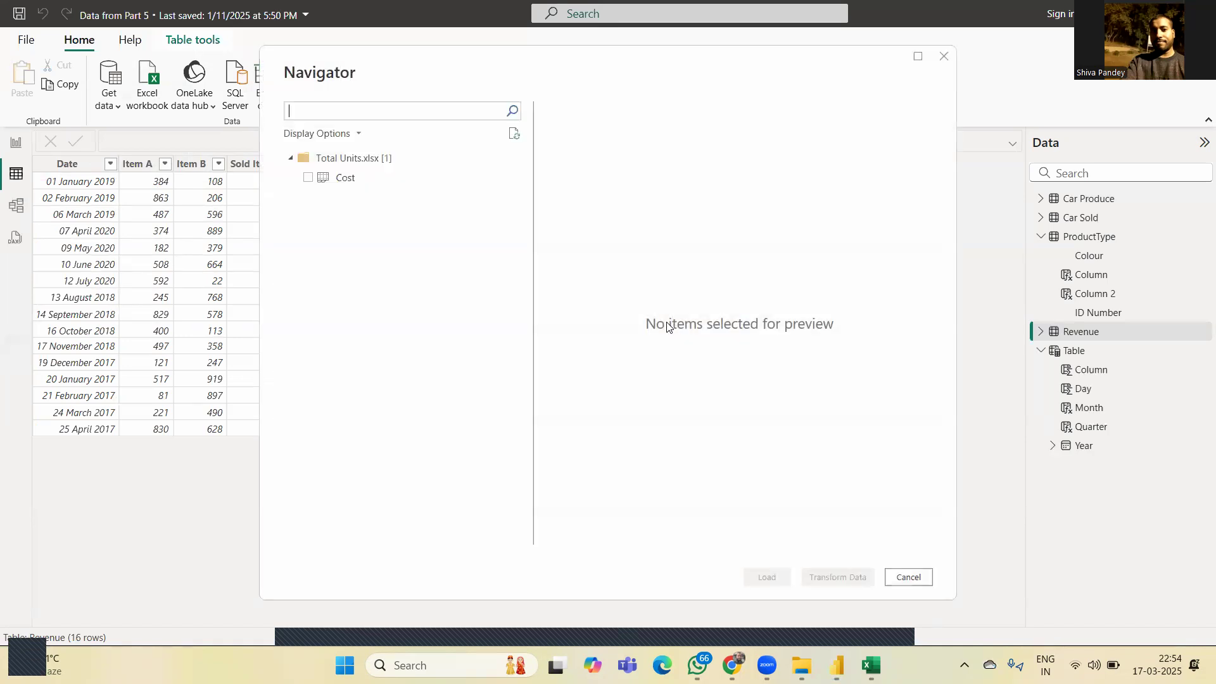
Load the Cost sheet from Total Units.xlsx into the model and display its table data.
{"action": "left_click", "coordinate": [310, 180]}
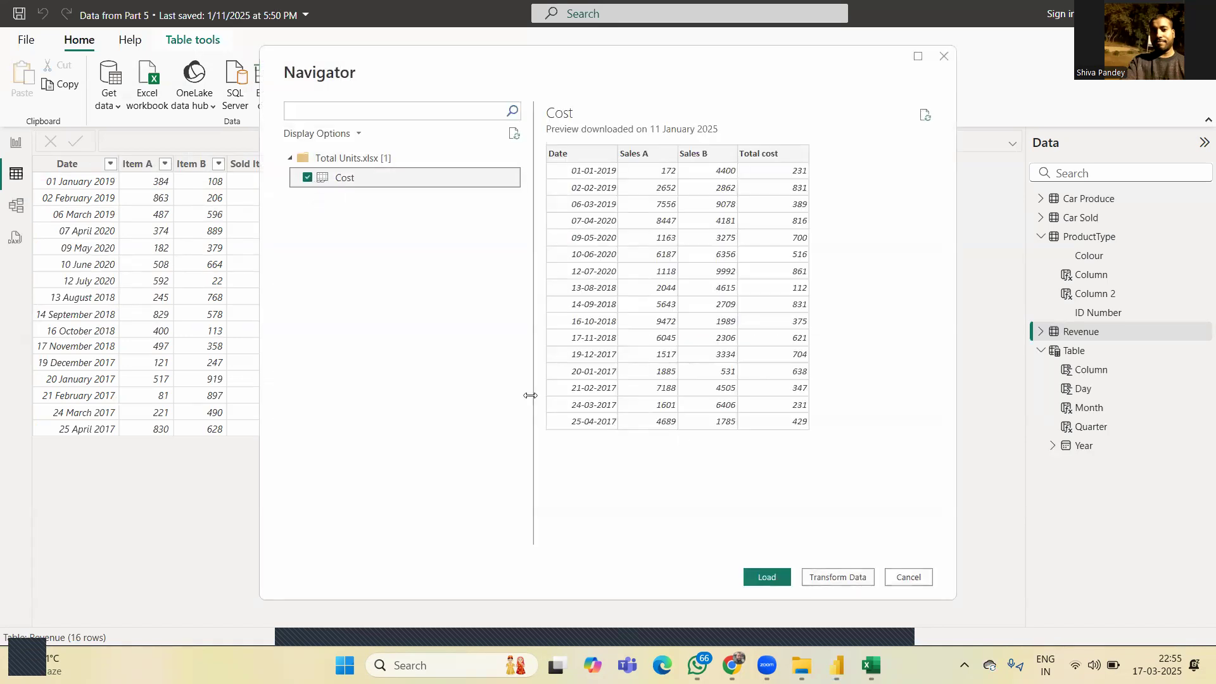
{"action": "left_click", "coordinate": [771, 578]}
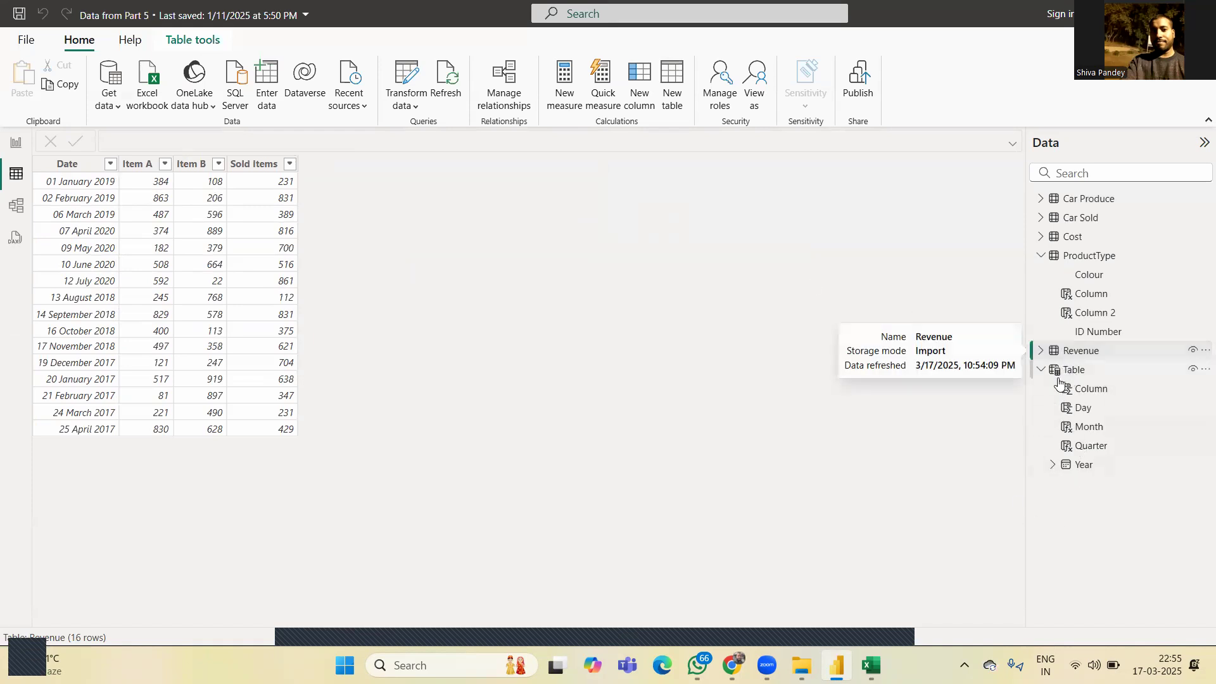
{"action": "left_click", "coordinate": [1052, 237]}
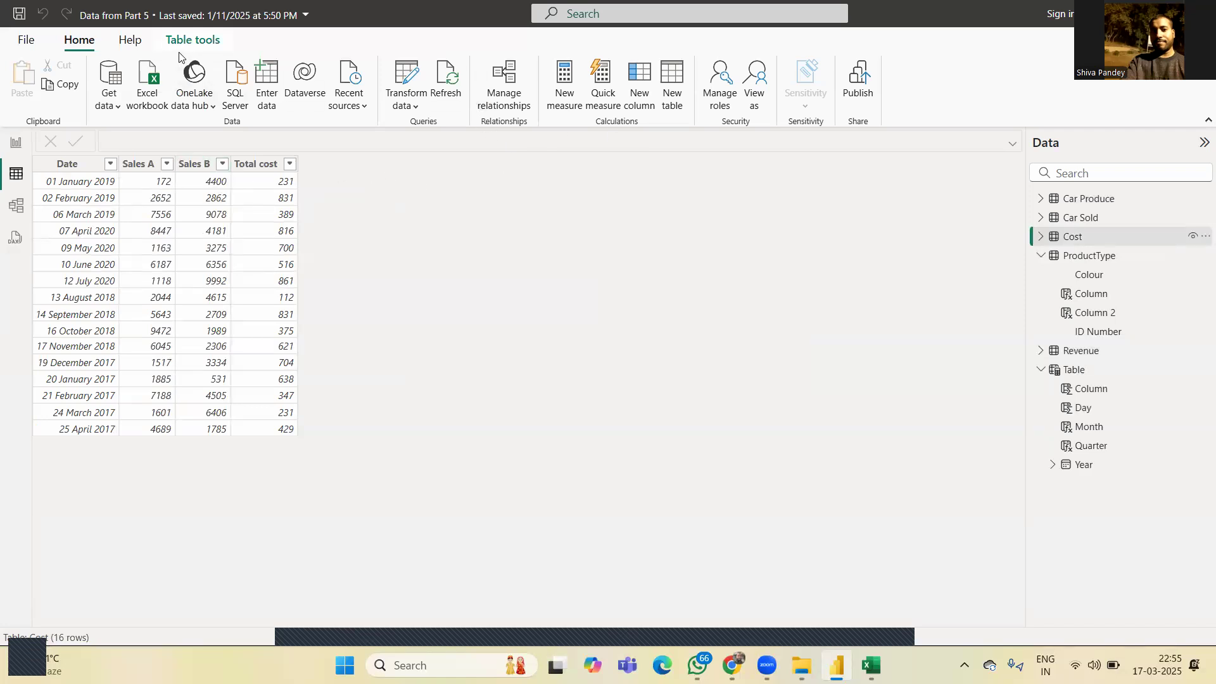
Add a calculated column to the Cost table and name it Sales(A+B).
{"action": "left_click", "coordinate": [640, 81]}
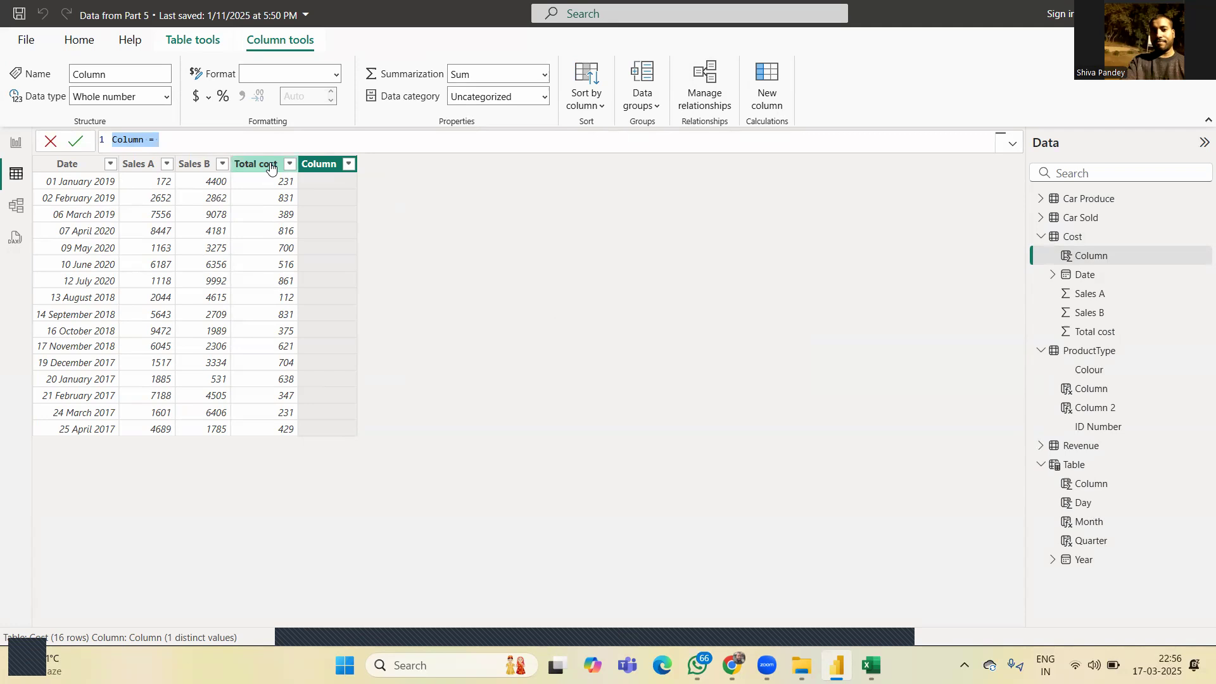
{"action": "left_click", "coordinate": [203, 145]}
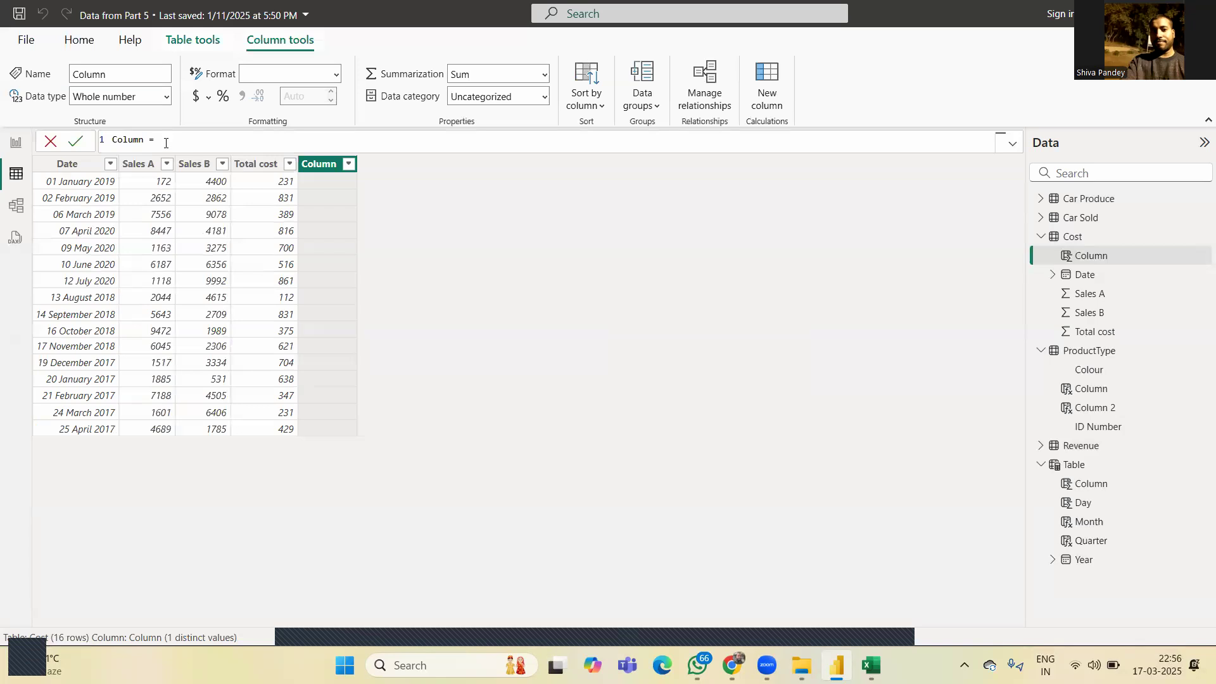
{"action": "double_click", "coordinate": [145, 139]}
{"action": "key", "text": "BackSpace"}
{"action": "key", "text": "BackSpace"}
{"action": "key", "text": "BackSpace"}
{"action": "key", "text": "BackSpace"}
{"action": "key", "text": "BackSpace"}
{"action": "key", "text": "BackSpace"}
{"action": "type", "text": "Sales"}
{"action": "type", "text": " A+"}
{"action": "key", "text": "BackSpace"}
{"action": "key", "text": "BackSpace"}
{"action": "key", "text": "BackSpace"}
{"action": "type", "text": "(A+B)"}
Enter [Sales A]+[Sales B] as the Sales(A+B) column's formula and commit it.
{"action": "left_click", "coordinate": [190, 137]}
{"action": "type", "text": "["}
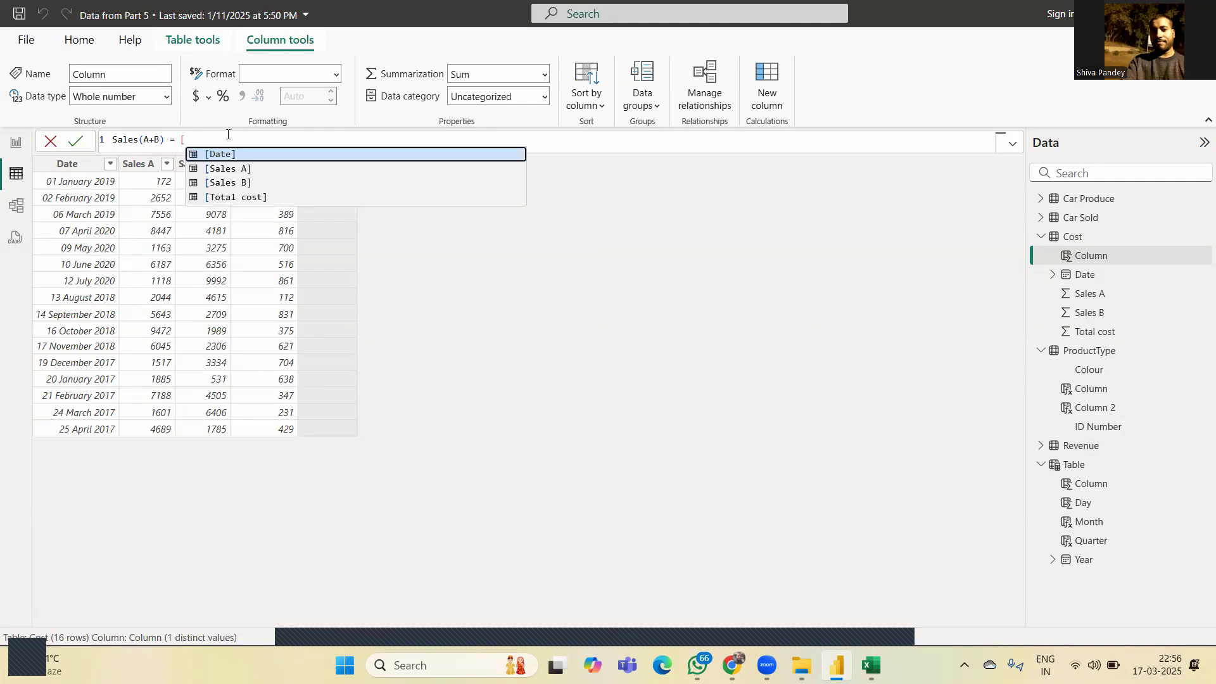
{"action": "key", "text": "Down"}
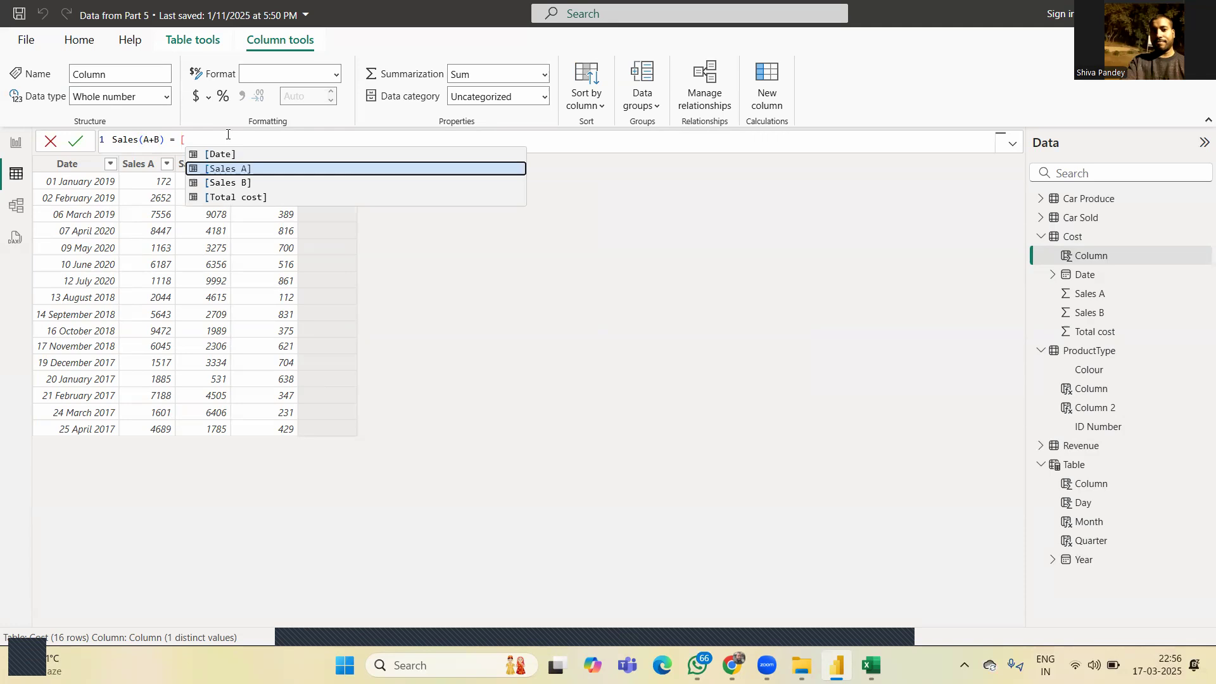
{"action": "key", "text": "Tab"}
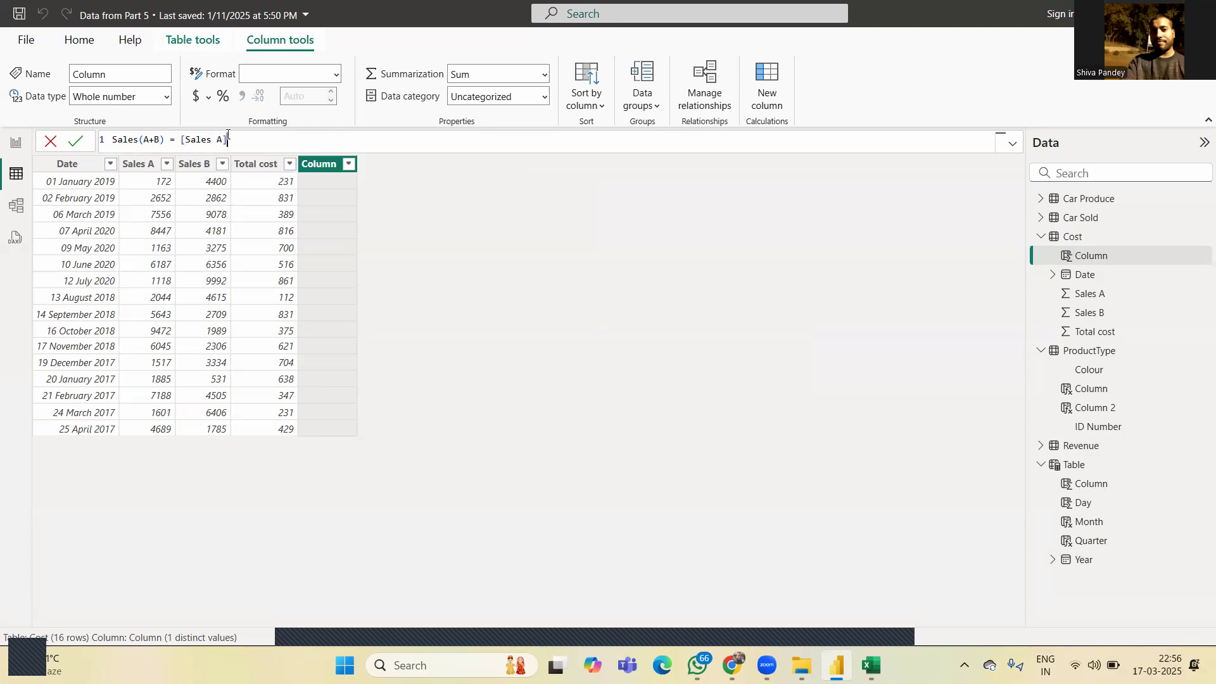
{"action": "type", "text": "+"}
{"action": "type", "text": "["}
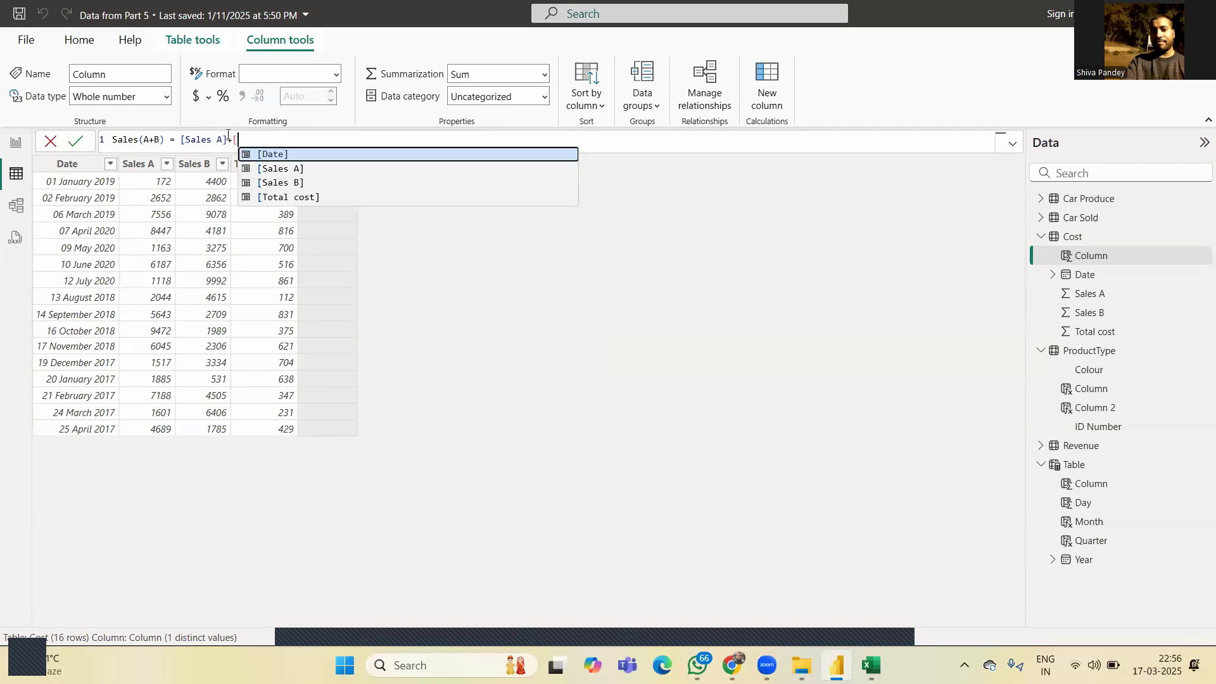
{"action": "key", "text": "Down"}
{"action": "key", "text": "Down"}
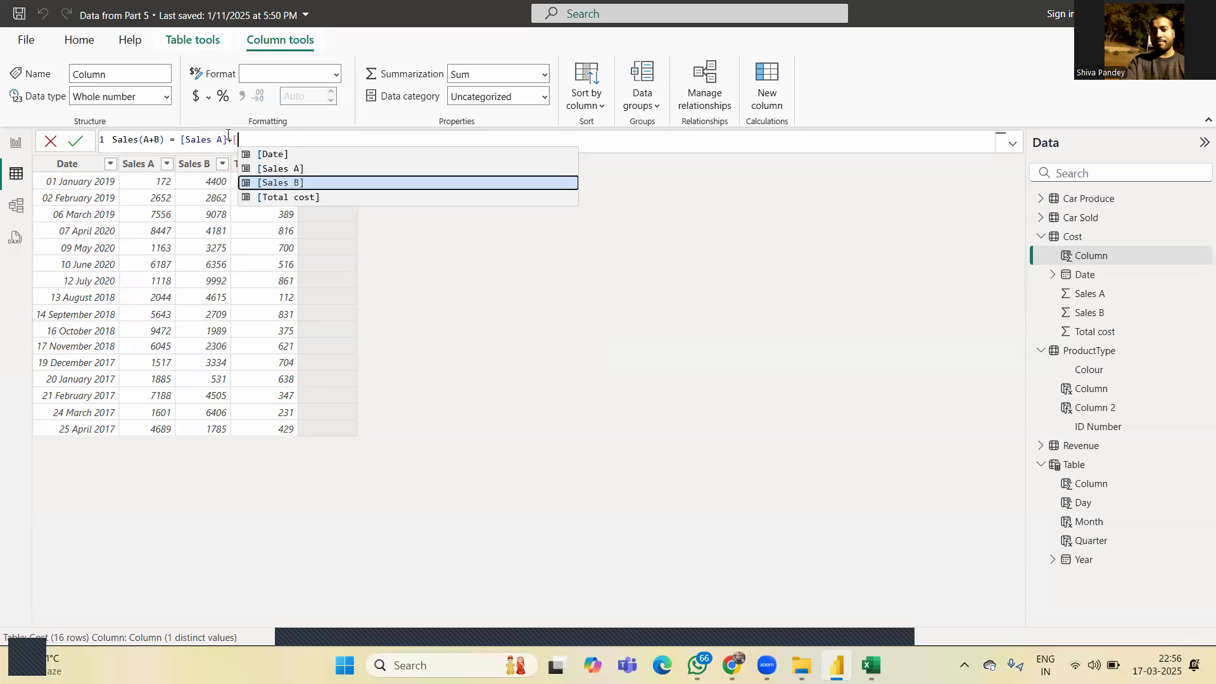
{"action": "key", "text": "Tab"}
{"action": "key", "text": "Return"}
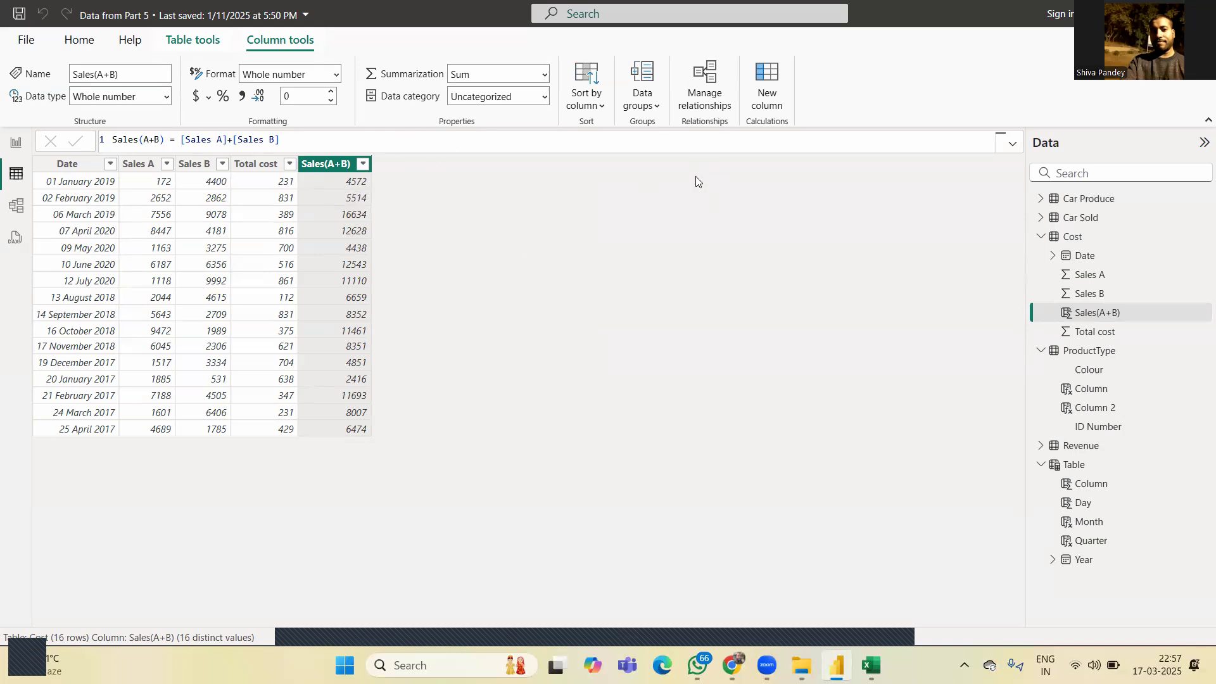
Add another calculated column to the Cost table and name it Percentage in the formula.
{"action": "left_click", "coordinate": [767, 86]}
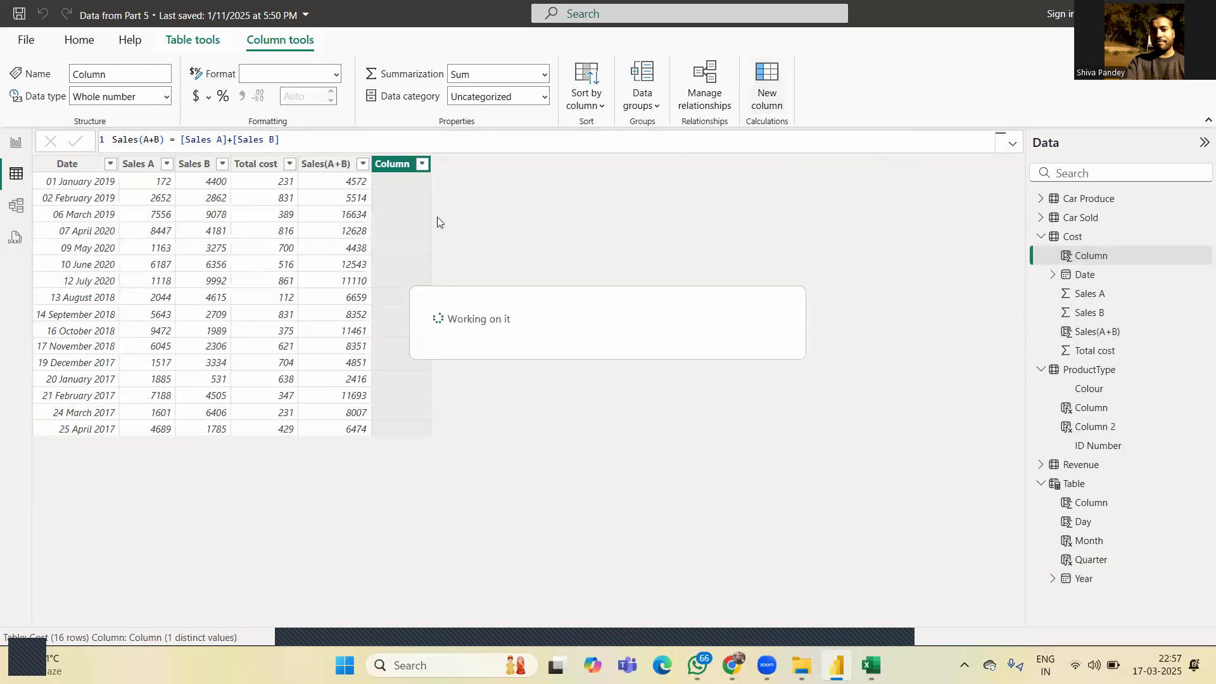
{"action": "left_click", "coordinate": [146, 140]}
{"action": "key", "text": "BackSpace"}
{"action": "key", "text": "BackSpace"}
{"action": "key", "text": "BackSpace"}
{"action": "key", "text": "BackSpace"}
{"action": "key", "text": "BackSpace"}
{"action": "key", "text": "BackSpace"}
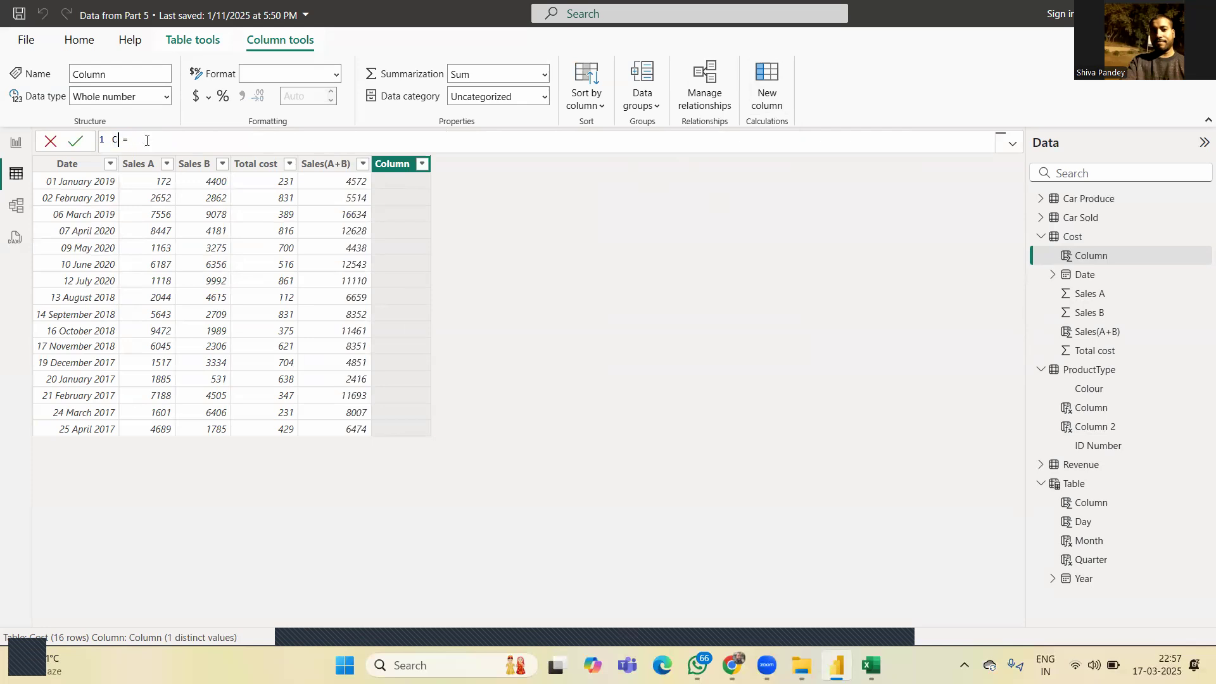
{"action": "type", "text": "Percentage"}
Begin the Percentage column's formula with the DIVIDE function, using [Sales A] as the numerator.
{"action": "left_click", "coordinate": [206, 140]}
{"action": "type", "text": "Dive"}
{"action": "key", "text": "BackSpace"}
{"action": "type", "text": "iDE("}
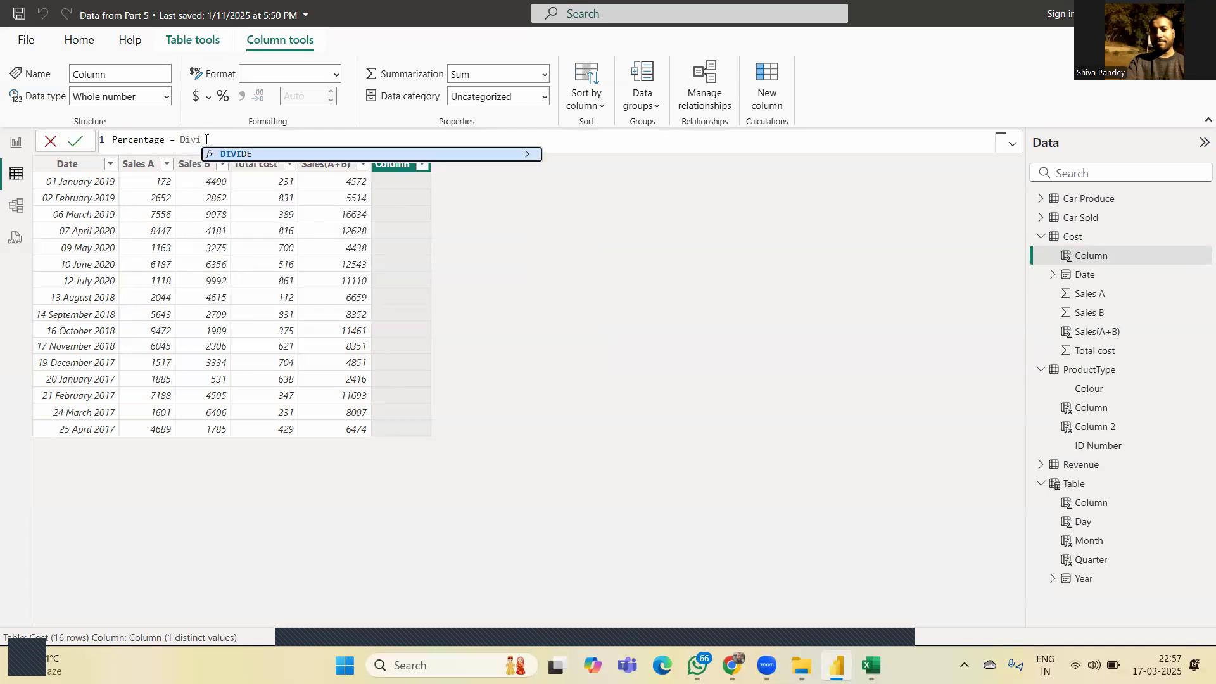
{"action": "key", "text": "Tab"}
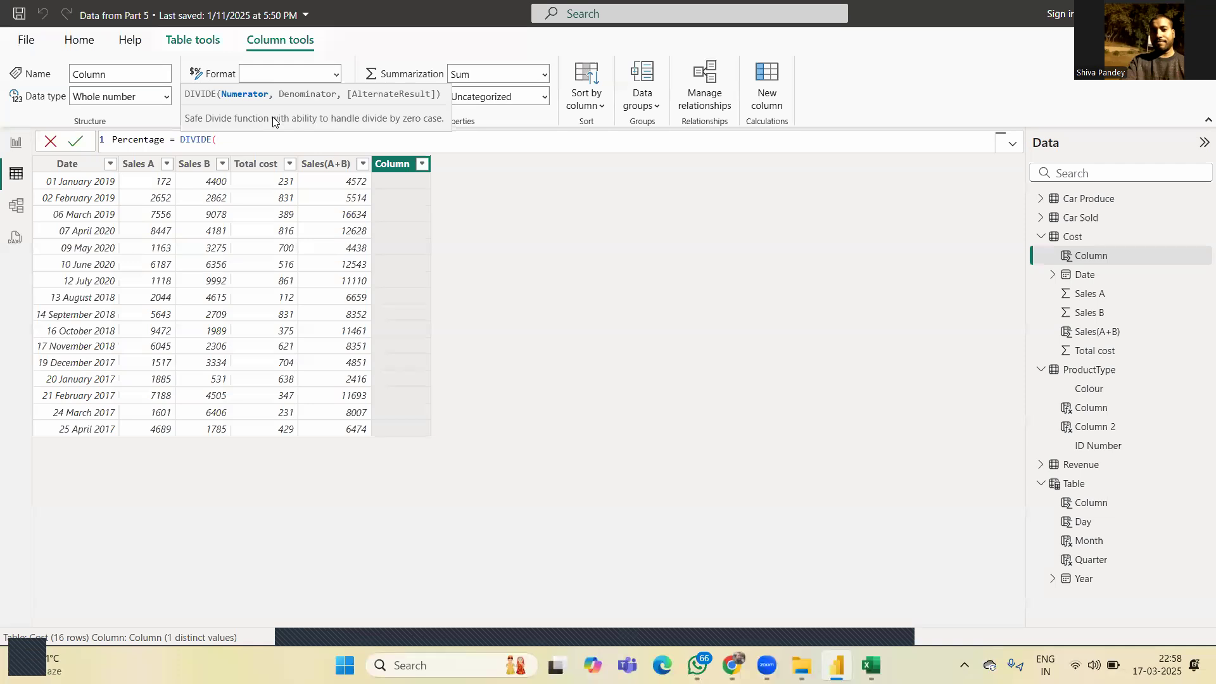
{"action": "type", "text": "["}
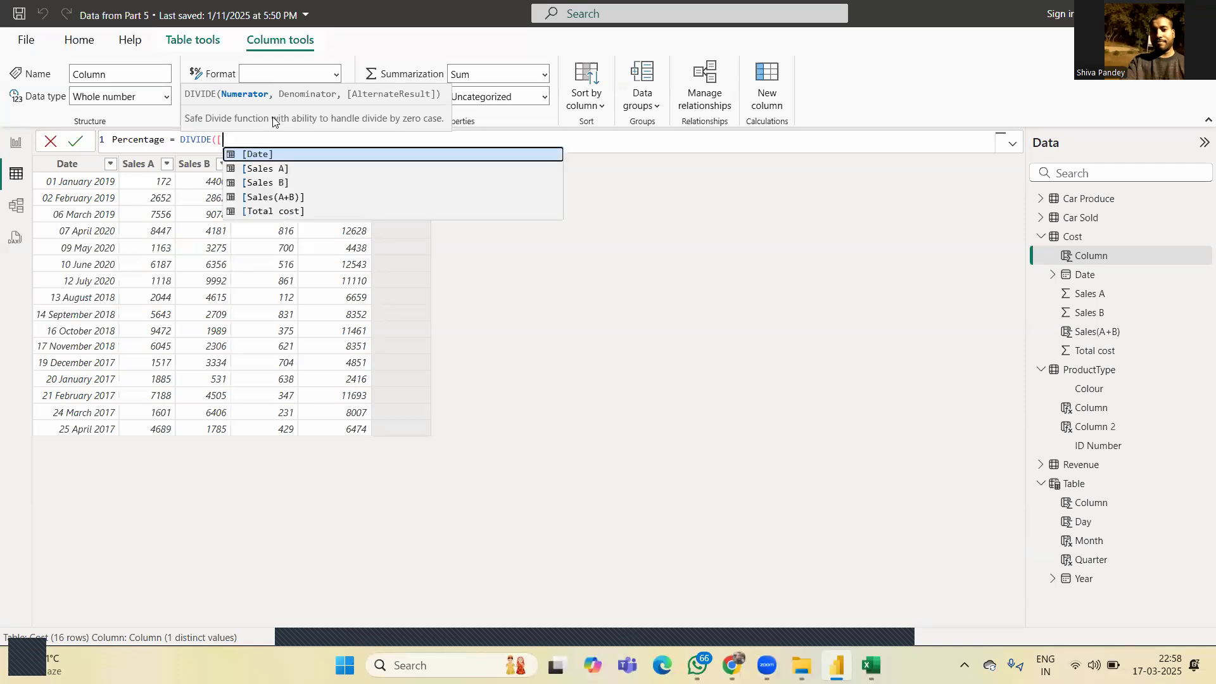
{"action": "key", "text": "Down"}
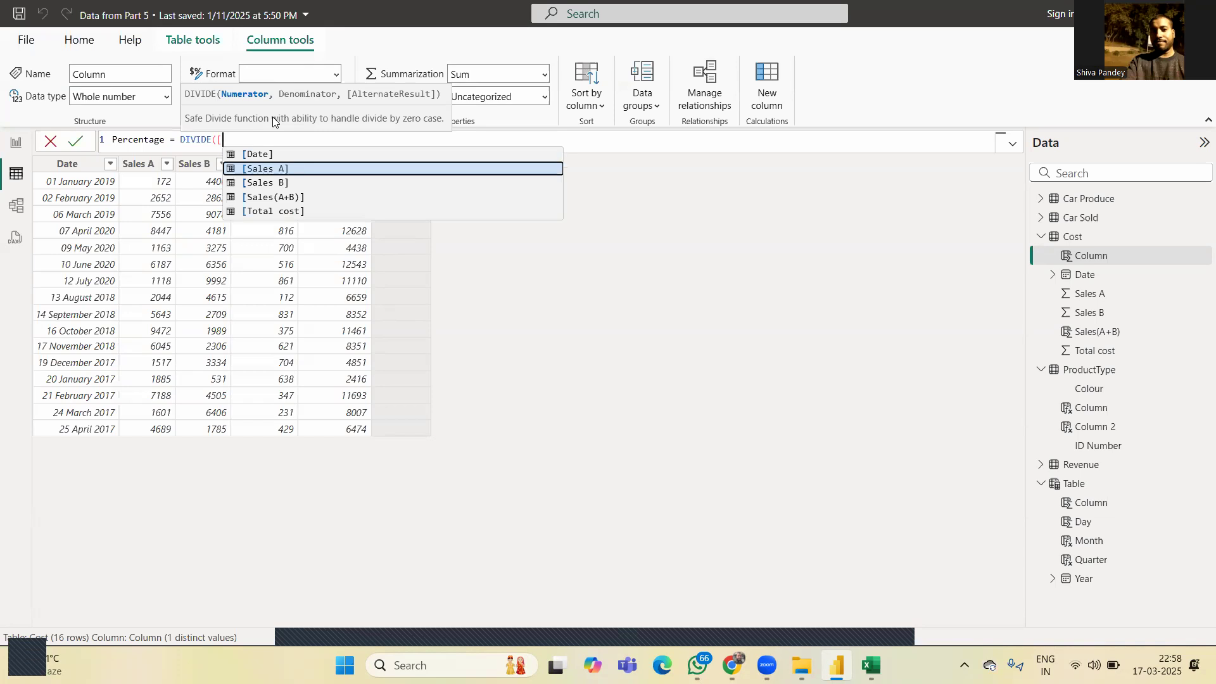
{"action": "key", "text": "Tab"}
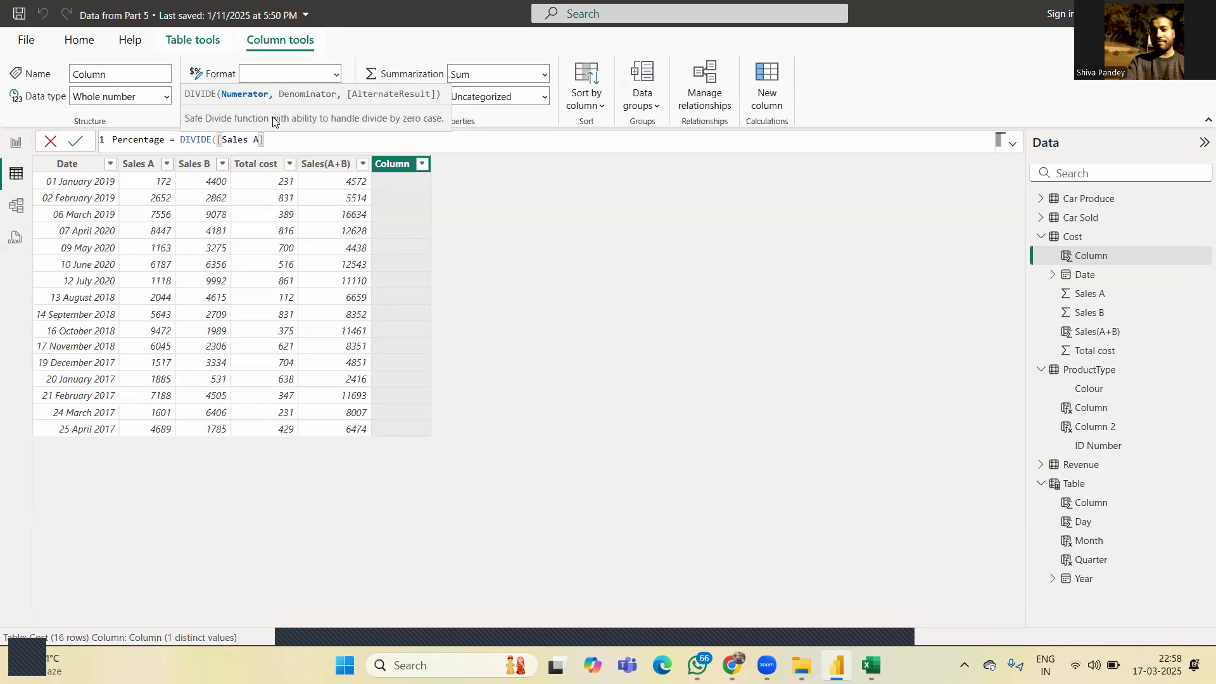
Complete the DIVIDE formula with [Sales(A+B)] as denominator and 0 as alternate result, and commit it.
{"action": "type", "text": ","}
{"action": "type", "text": "["}
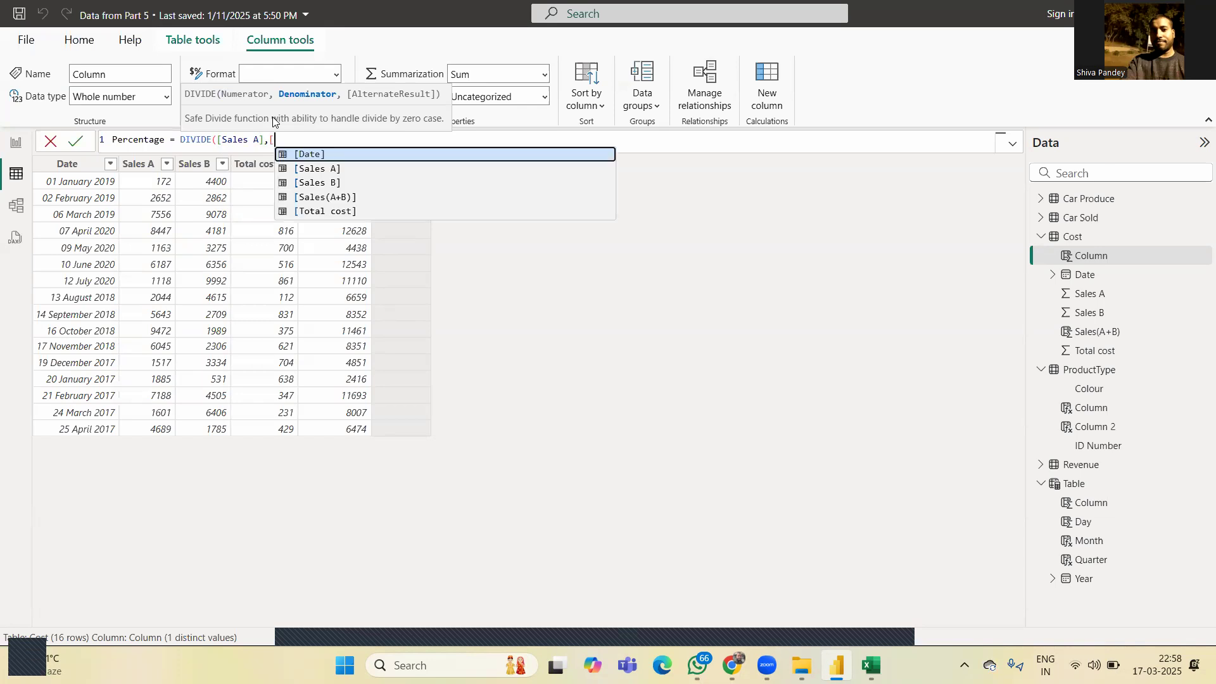
{"action": "key", "text": "Down"}
{"action": "key", "text": "Down"}
{"action": "key", "text": "Down"}
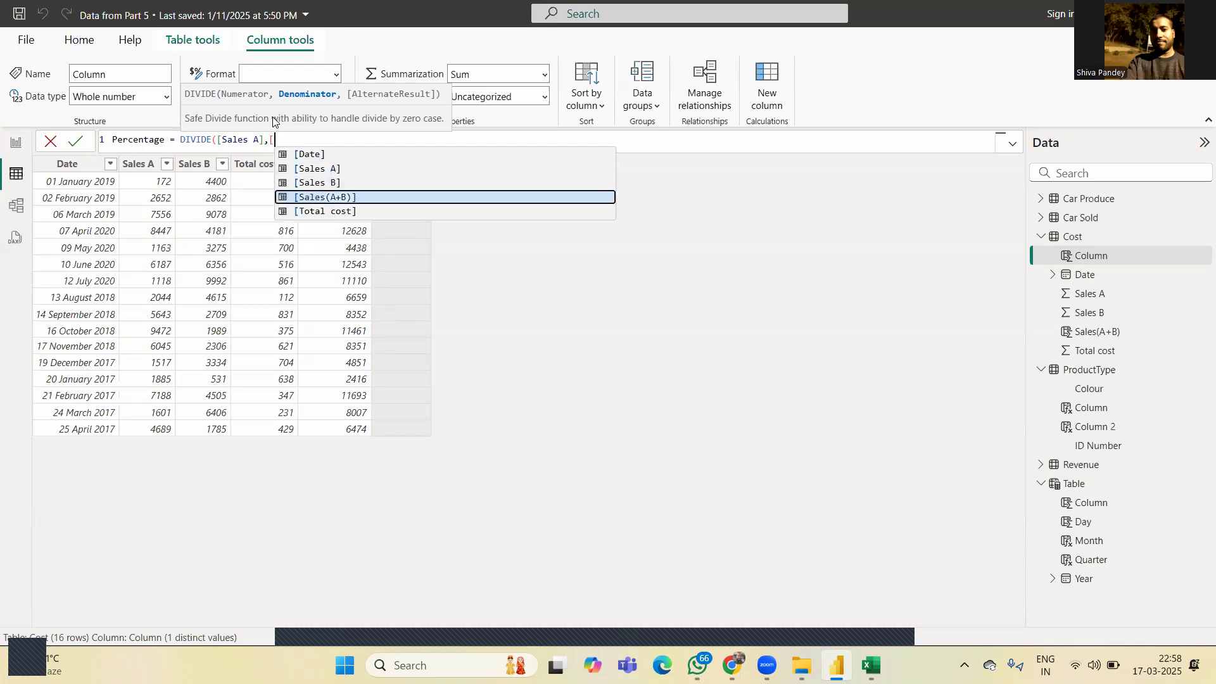
{"action": "key", "text": "Tab"}
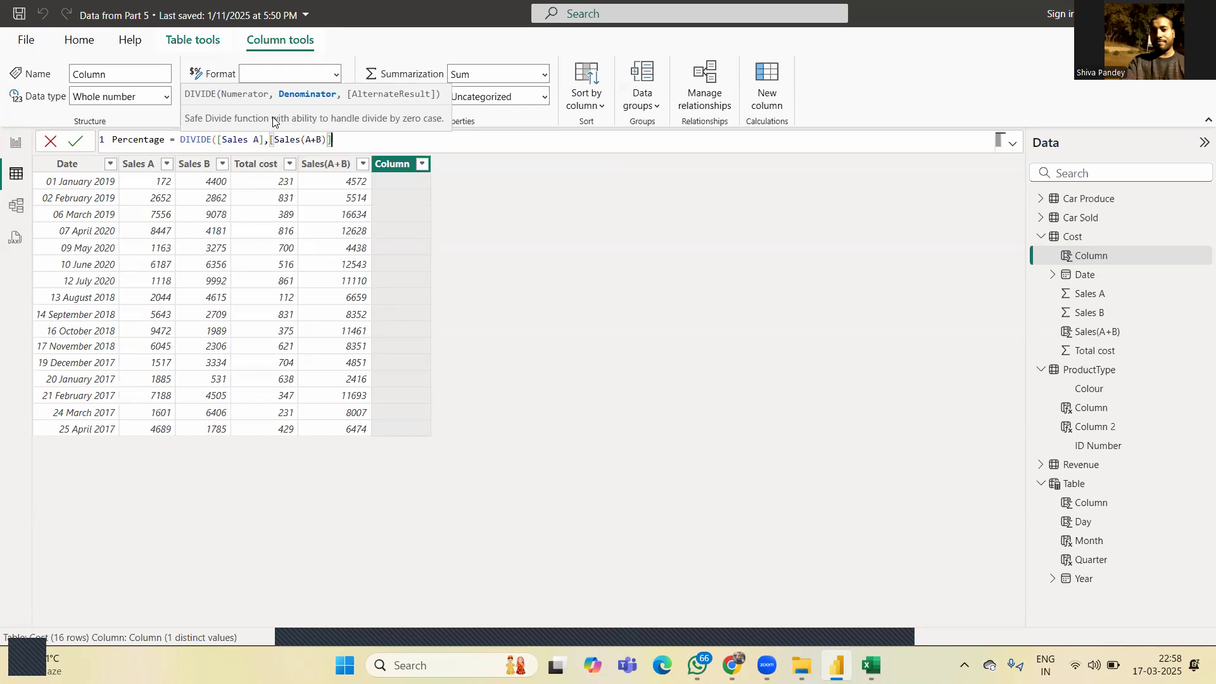
{"action": "type", "text": ","}
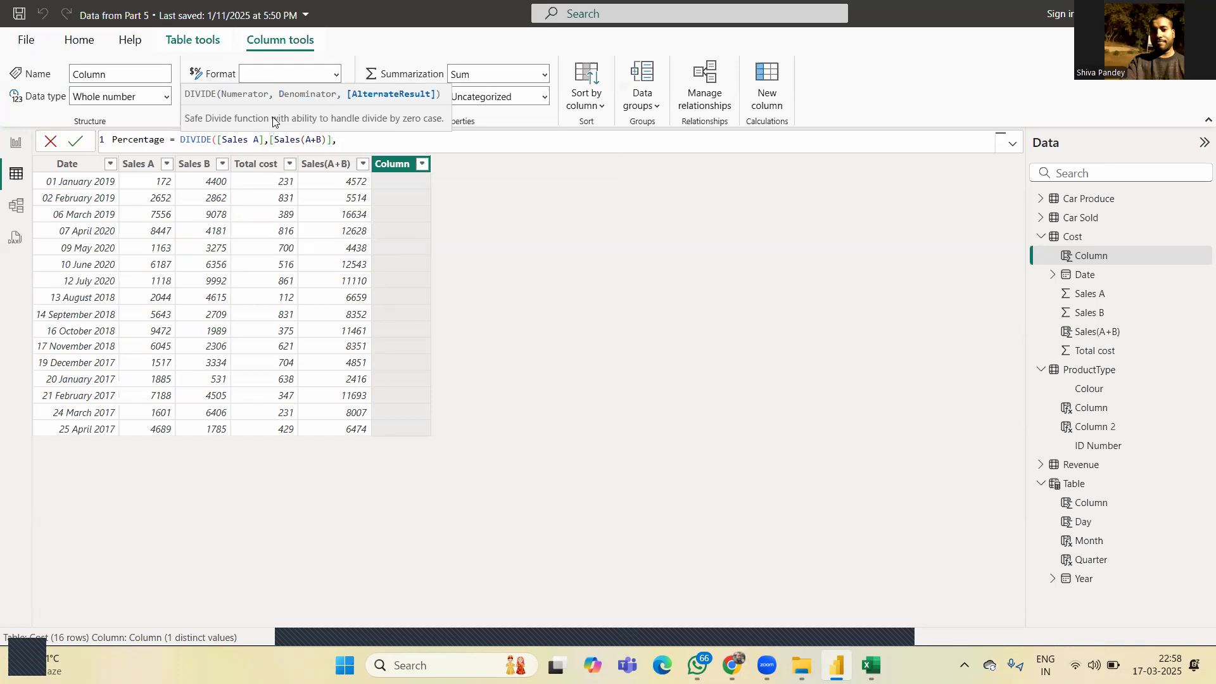
{"action": "type", "text": "0"}
{"action": "type", "text": ")"}
{"action": "key", "text": "Return"}
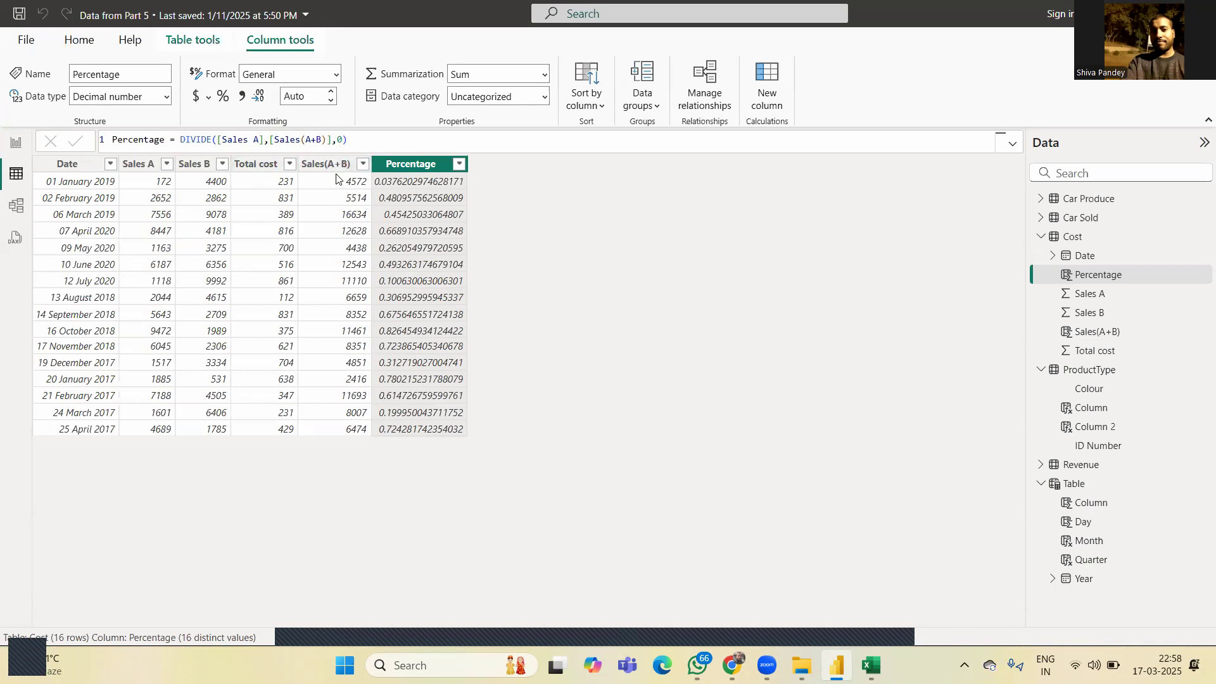
Format the Cost table's Percentage column as a percentage.
{"action": "left_click", "coordinate": [445, 183]}
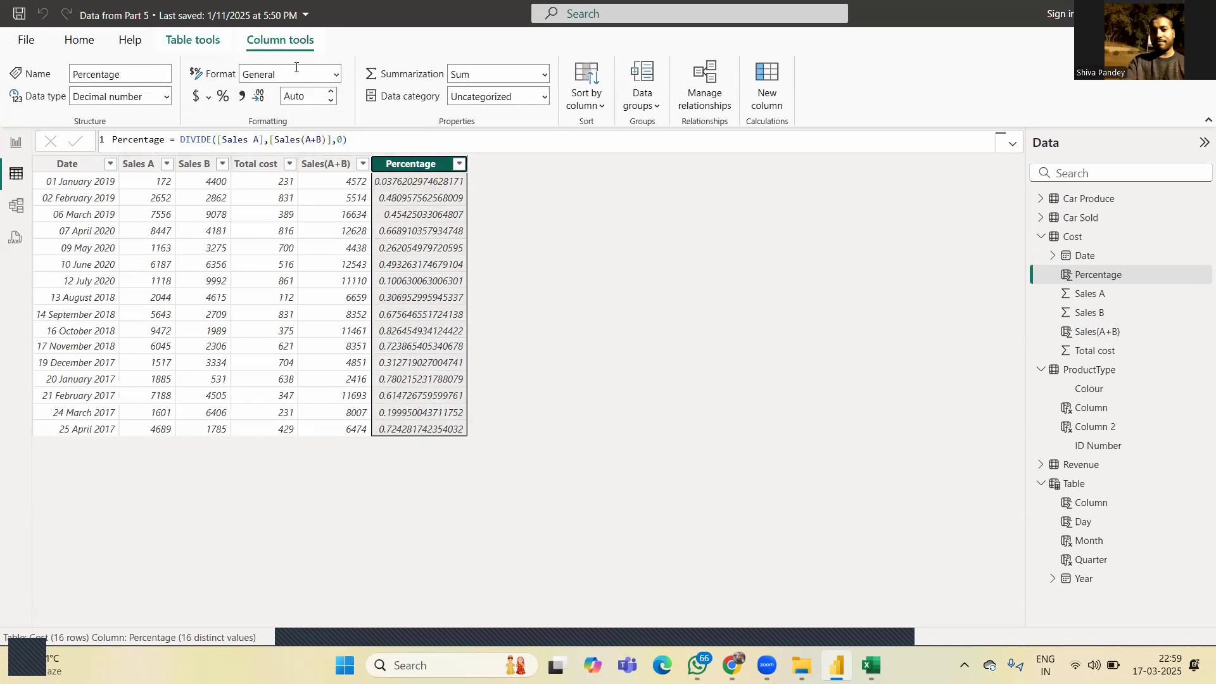
{"action": "left_click", "coordinate": [221, 96]}
{"action": "left_click", "coordinate": [418, 184]}
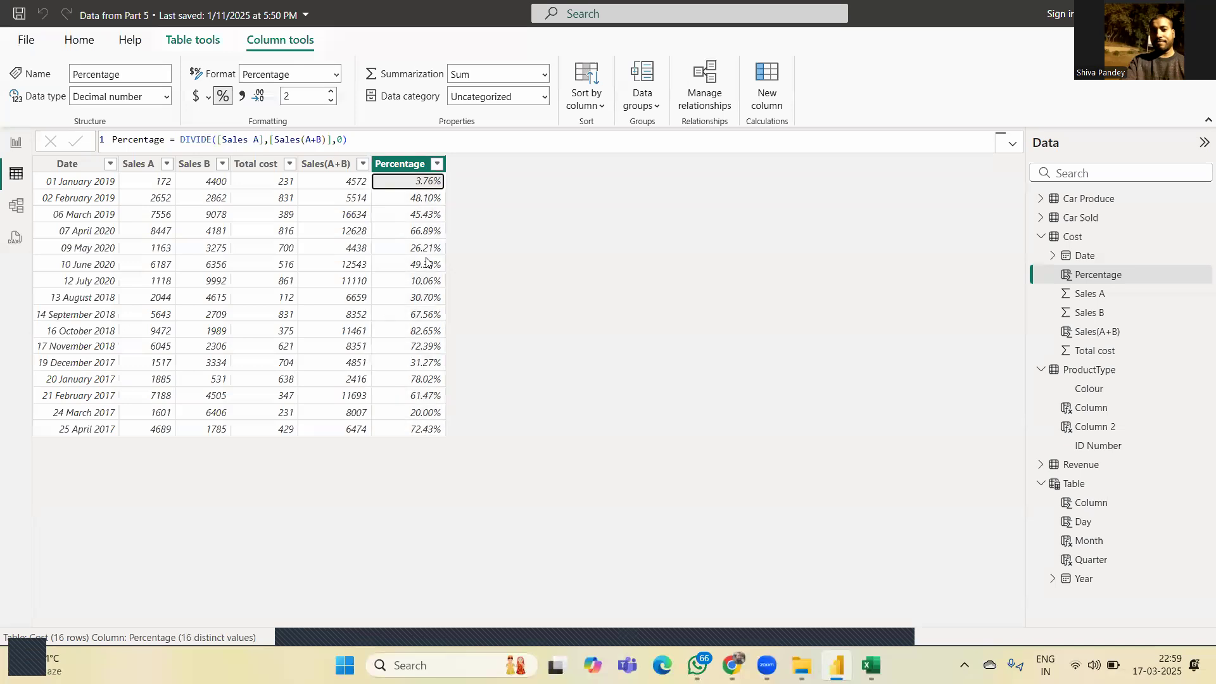
{"action": "key", "text": "Down"}
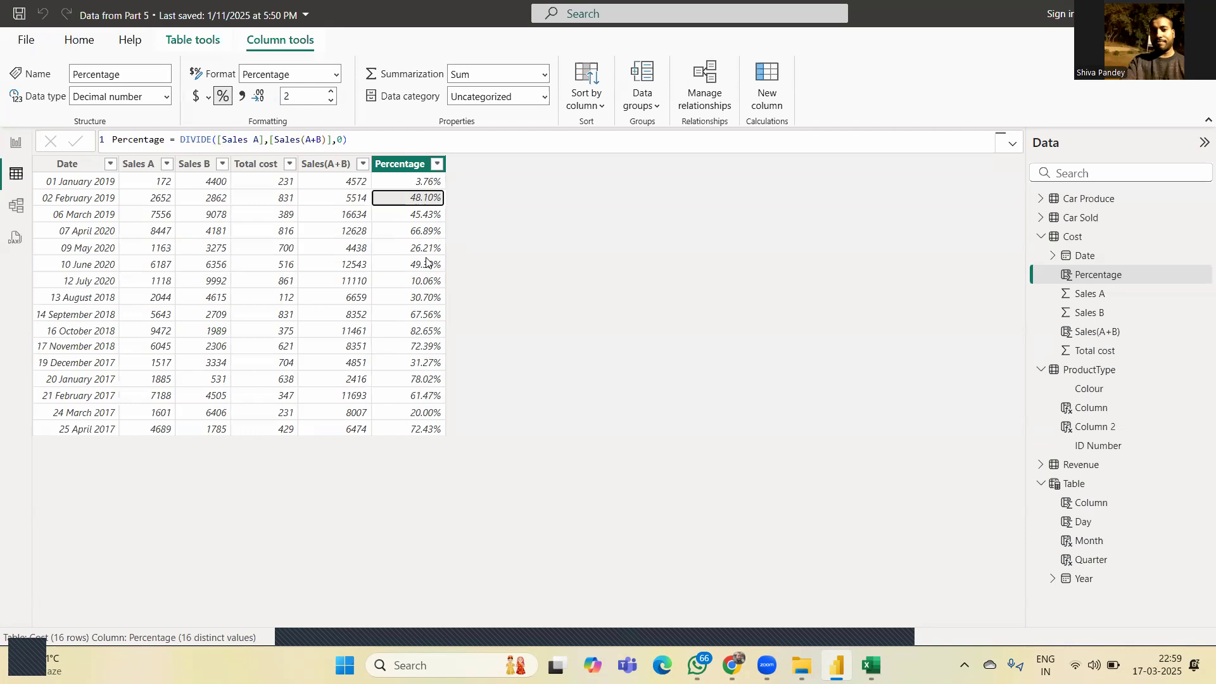
{"action": "key", "text": "Up"}
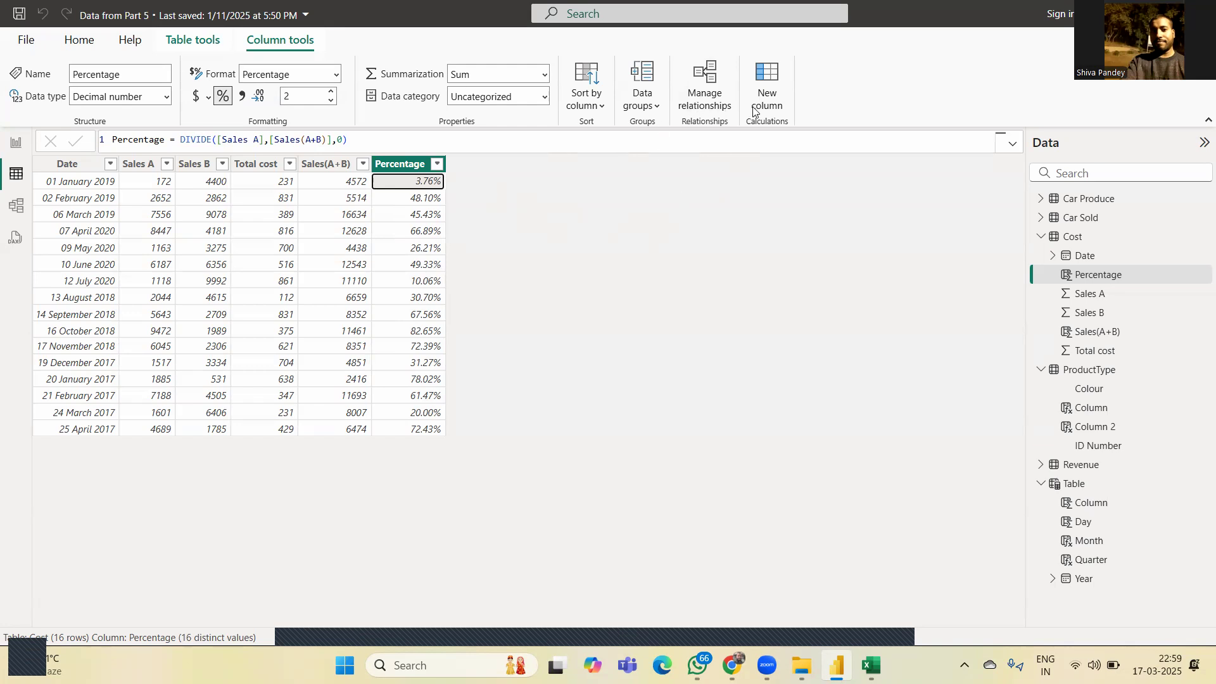
Add a calculated column to the Cost table, name it Good Or Bad, and start its formula with if.
{"action": "left_click", "coordinate": [774, 82]}
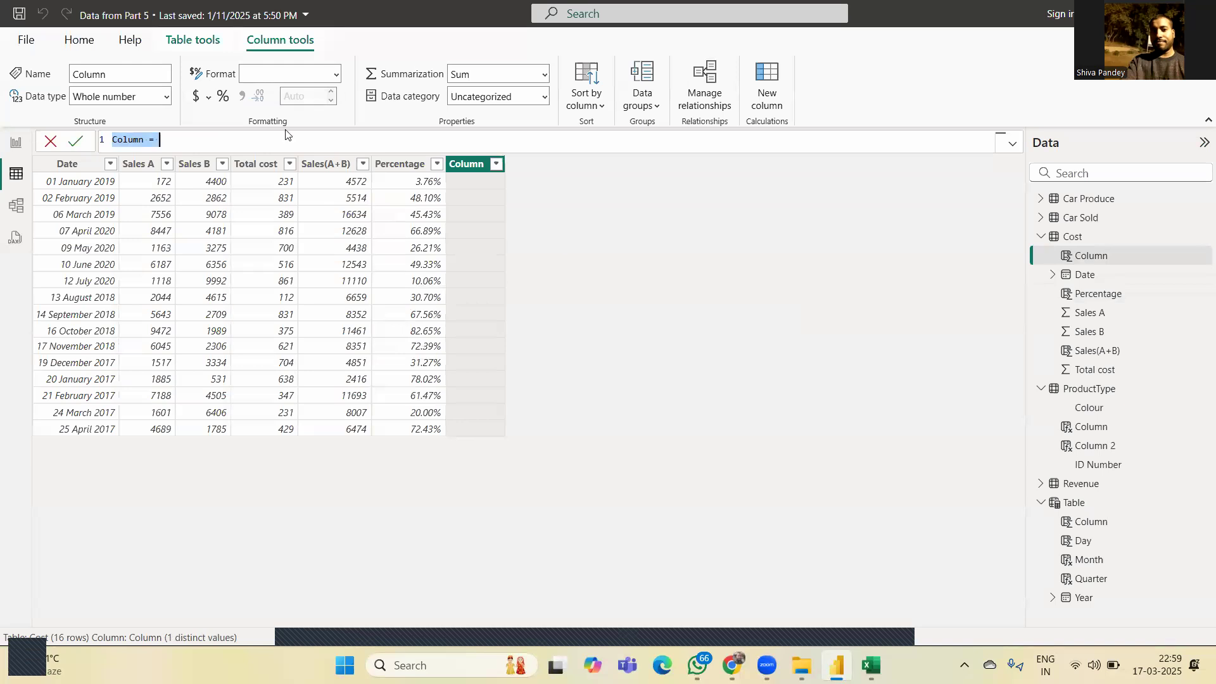
{"action": "left_click_drag", "start_coordinate": [113, 140], "coordinate": [144, 138]}
{"action": "key", "text": "BackSpace"}
{"action": "key", "text": "BackSpace"}
{"action": "key", "text": "BackSpace"}
{"action": "key", "text": "BackSpace"}
{"action": "key", "text": "BackSpace"}
{"action": "key", "text": "BackSpace"}
{"action": "type", "text": "Good"}
{"action": "type", "text": "Or ="}
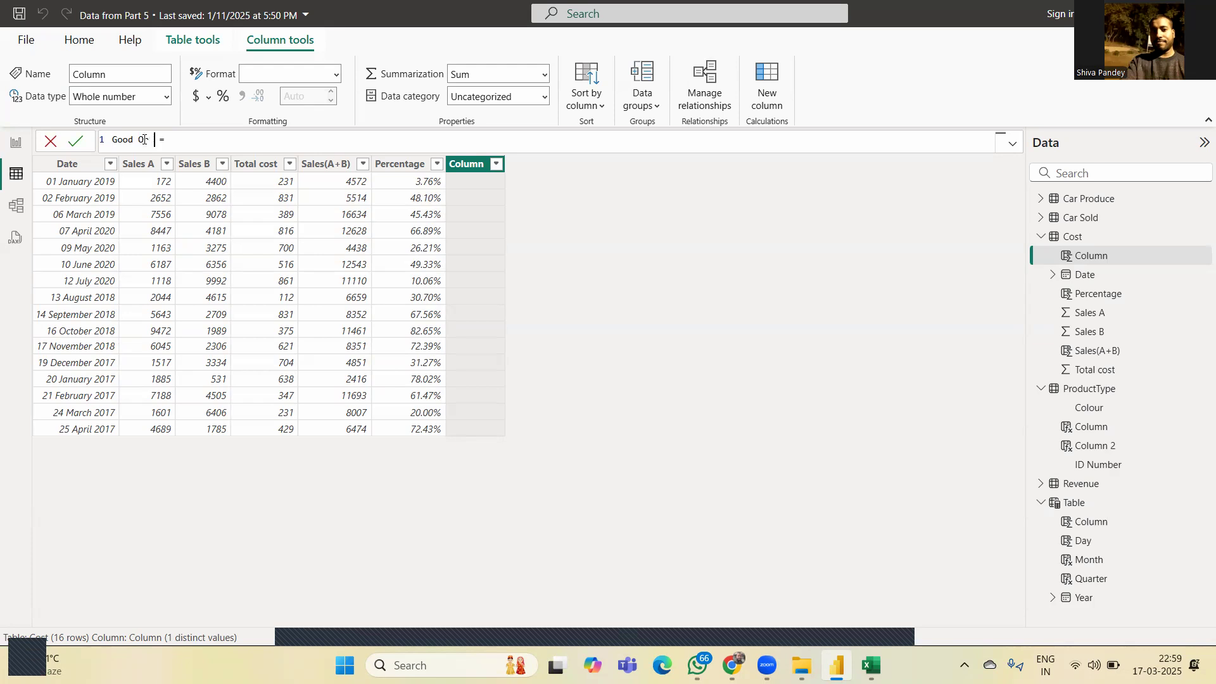
{"action": "key", "text": "BackSpace"}
{"action": "key", "text": "BackSpace"}
{"action": "type", "text": "Bad = if"}
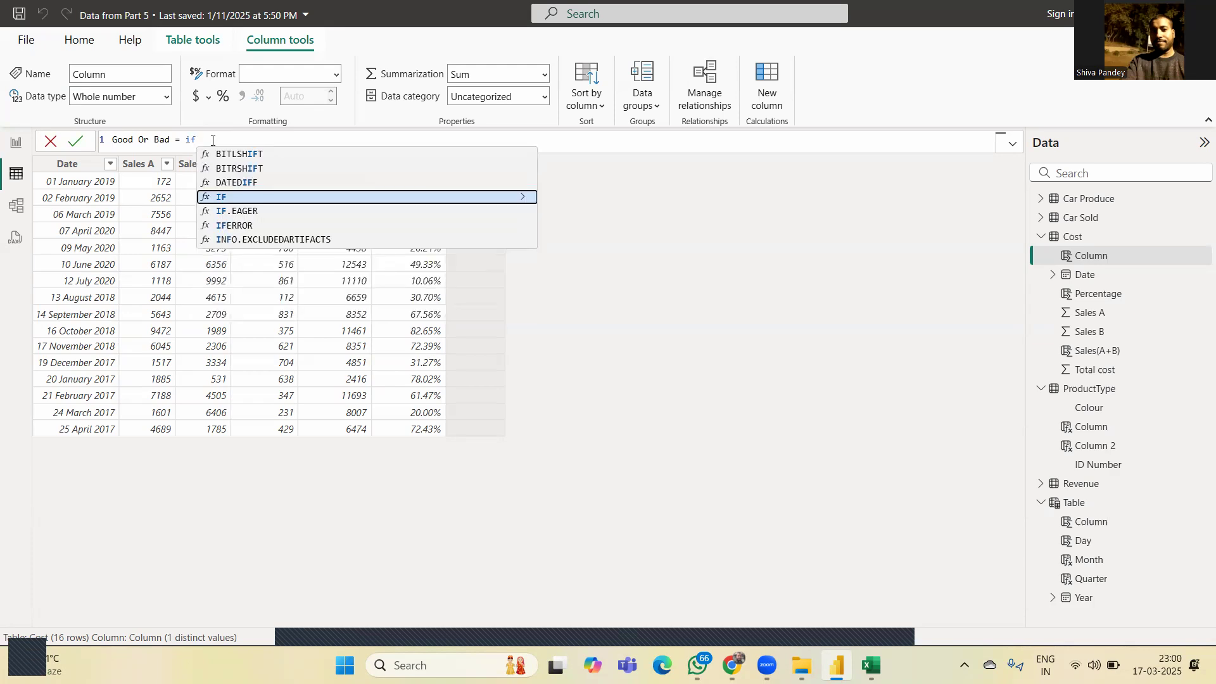
Set the IF function's logical test to [Percentage]>0.64 in the Good Or Bad formula.
{"action": "key", "text": "Tab"}
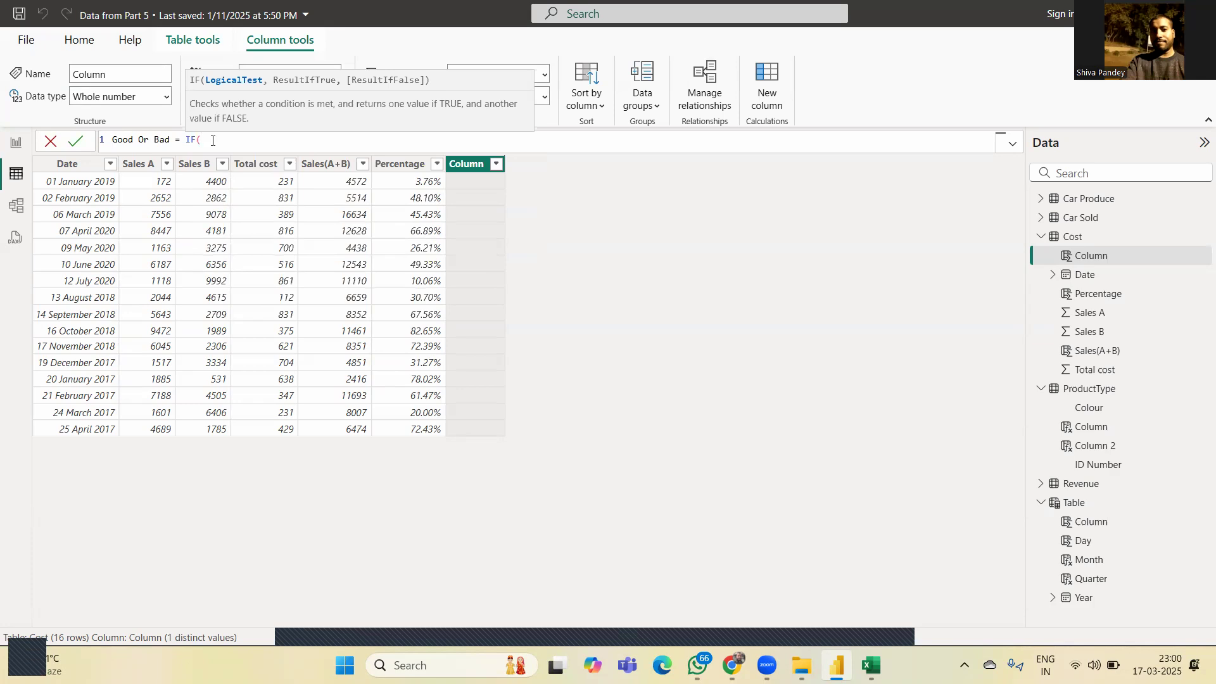
{"action": "type", "text": "["}
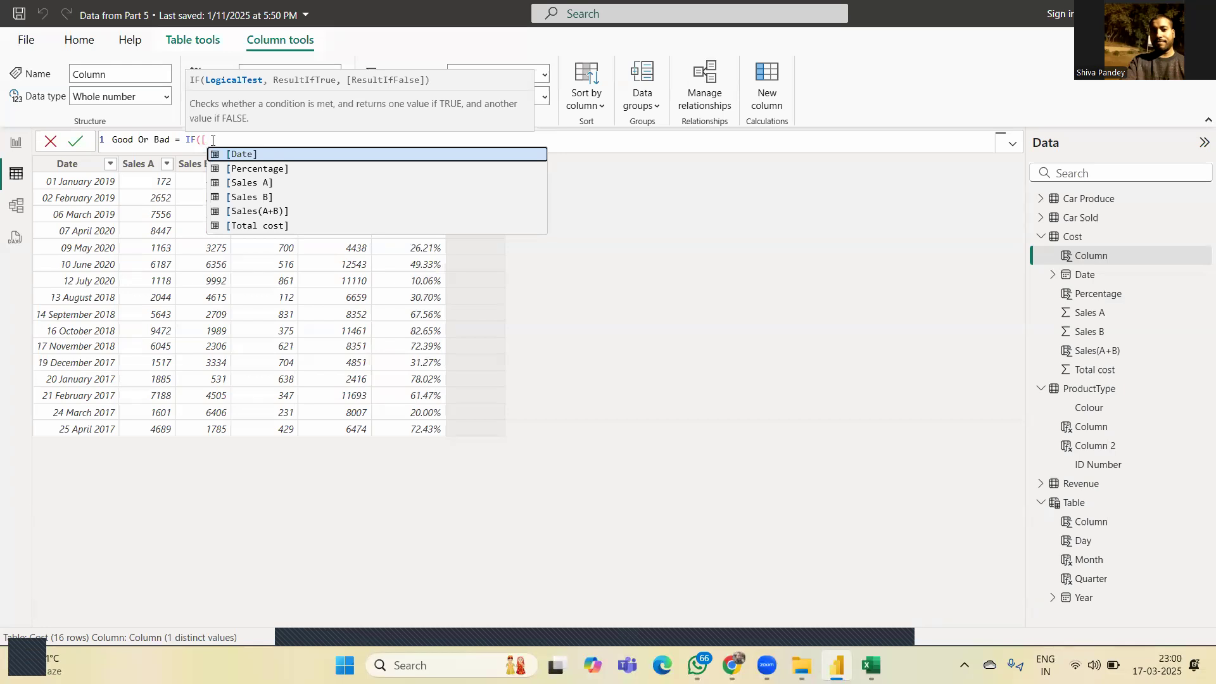
{"action": "key", "text": "Down"}
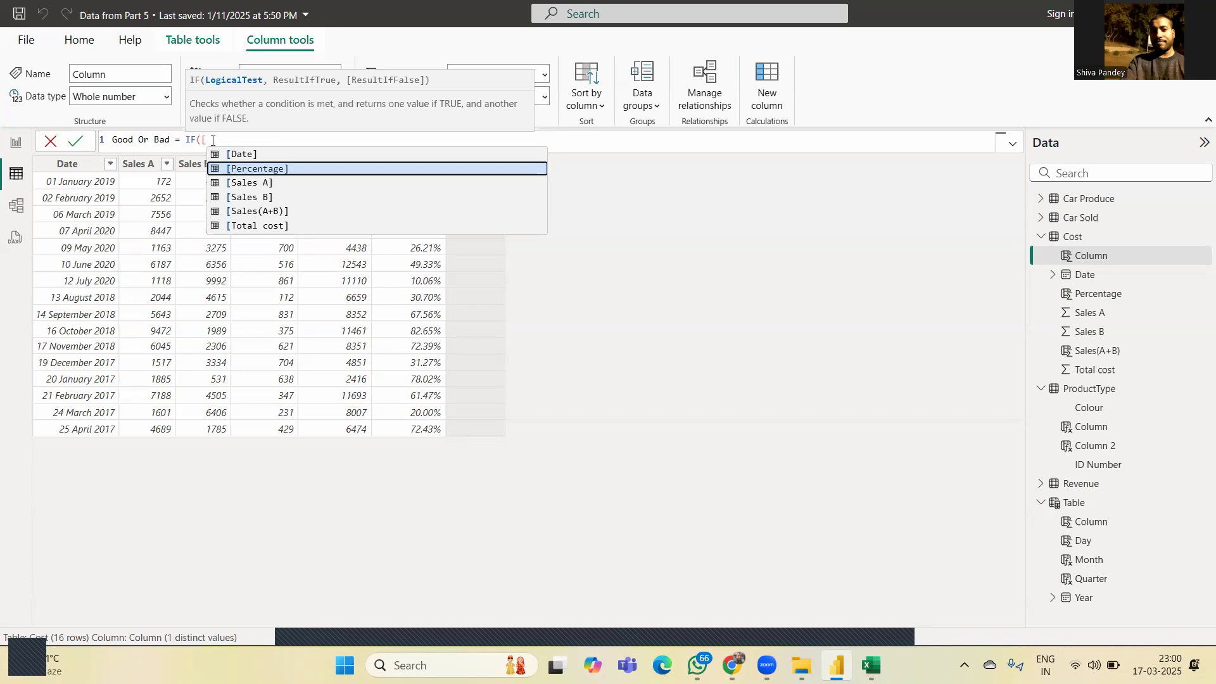
{"action": "key", "text": "Tab"}
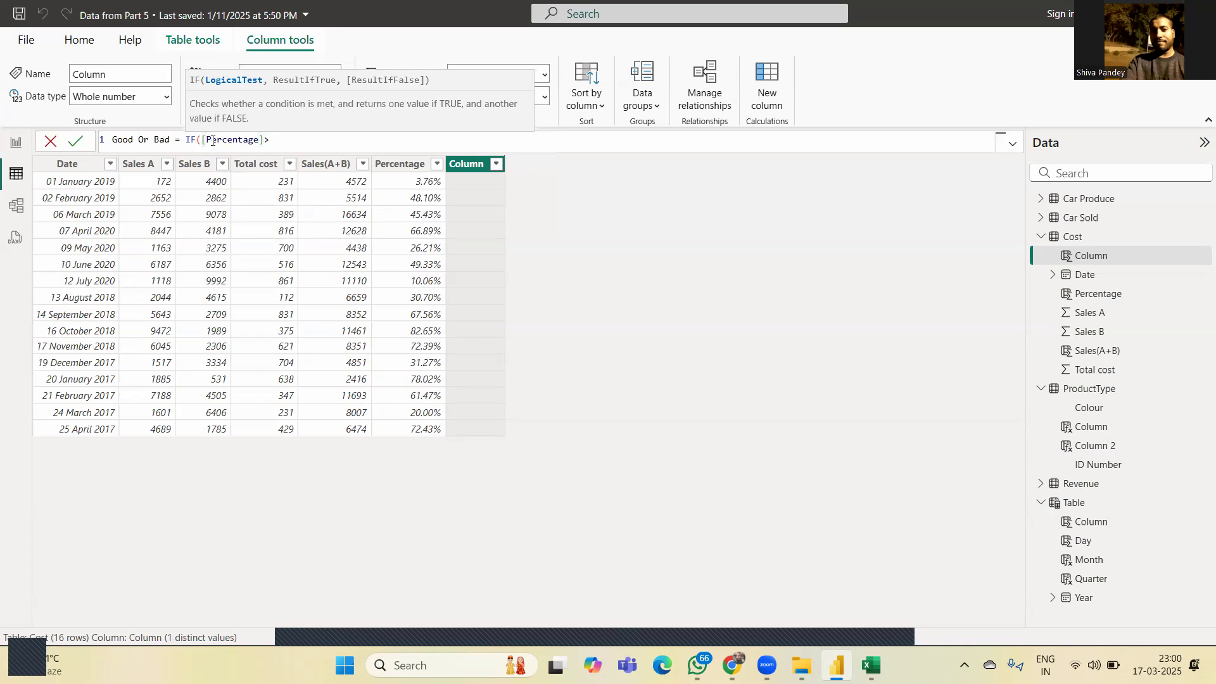
{"action": "key", "text": "Left"}
{"action": "key", "text": "Right"}
{"action": "key", "text": "Num_Lock"}
{"action": "type", "text": "0.64"}
{"action": "type", "text": ",\""}
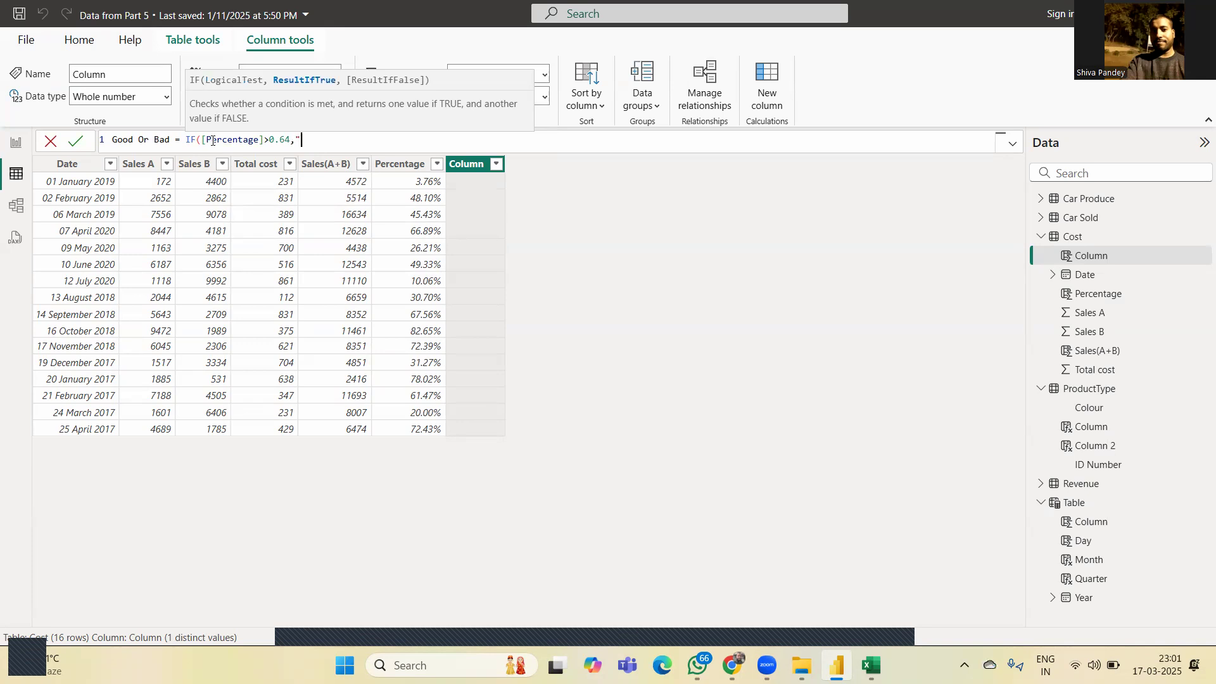
Return "Good" when the IF test is true and "Bad" when false, and commit the Good Or Bad formula.
{"action": "type", "text": "Good"}
{"action": "type", "text": "\""}
{"action": "type", "text": ",\"Ba"}
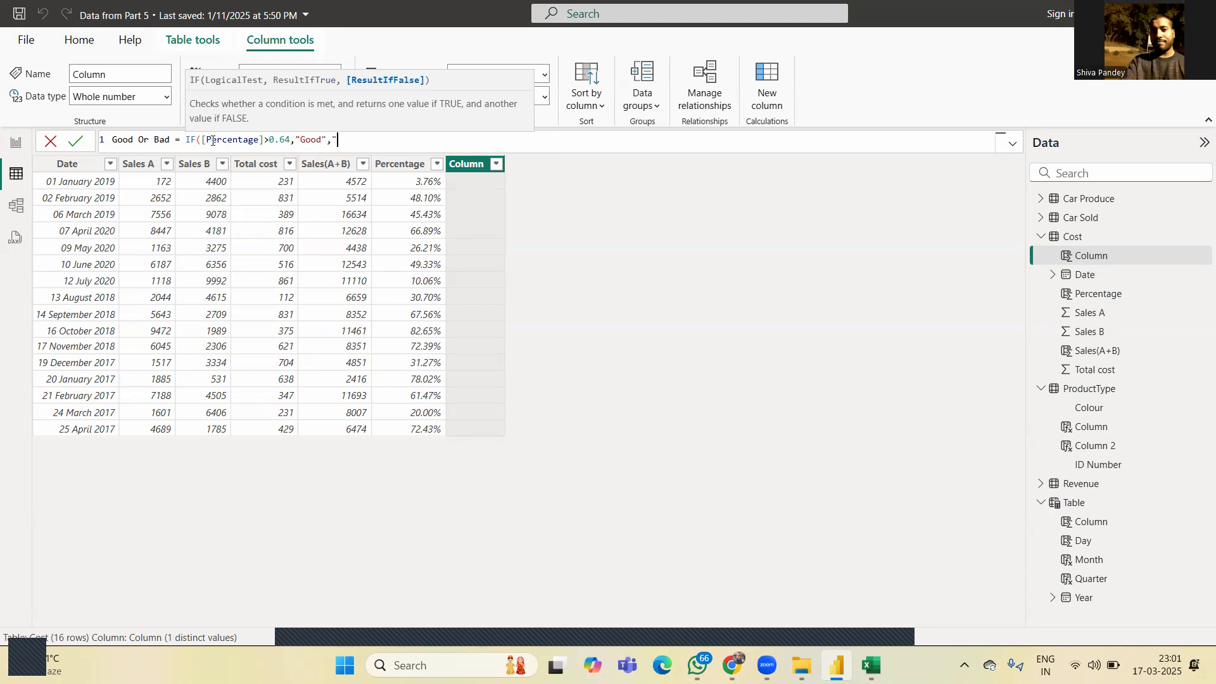
{"action": "type", "text": "d\""}
{"action": "type", "text": ")"}
{"action": "key", "text": "Return"}
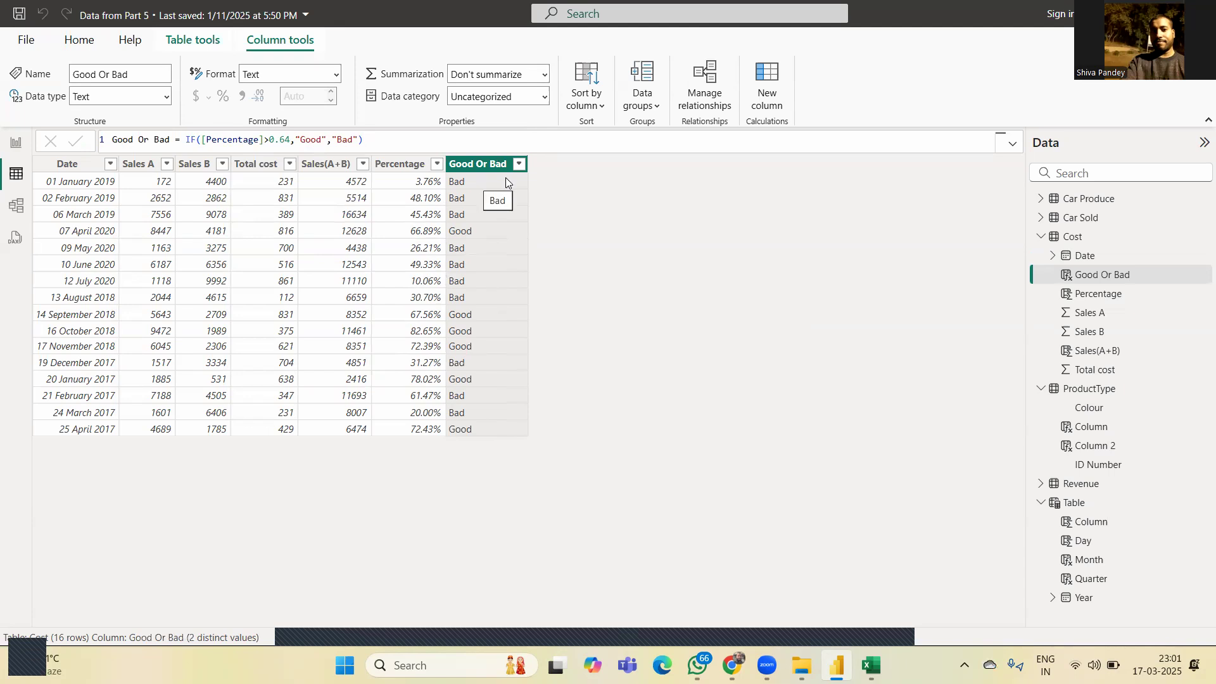
Add another calculated column to the Cost table and name it Average(A+B) in the formula.
{"action": "left_click", "coordinate": [765, 86]}
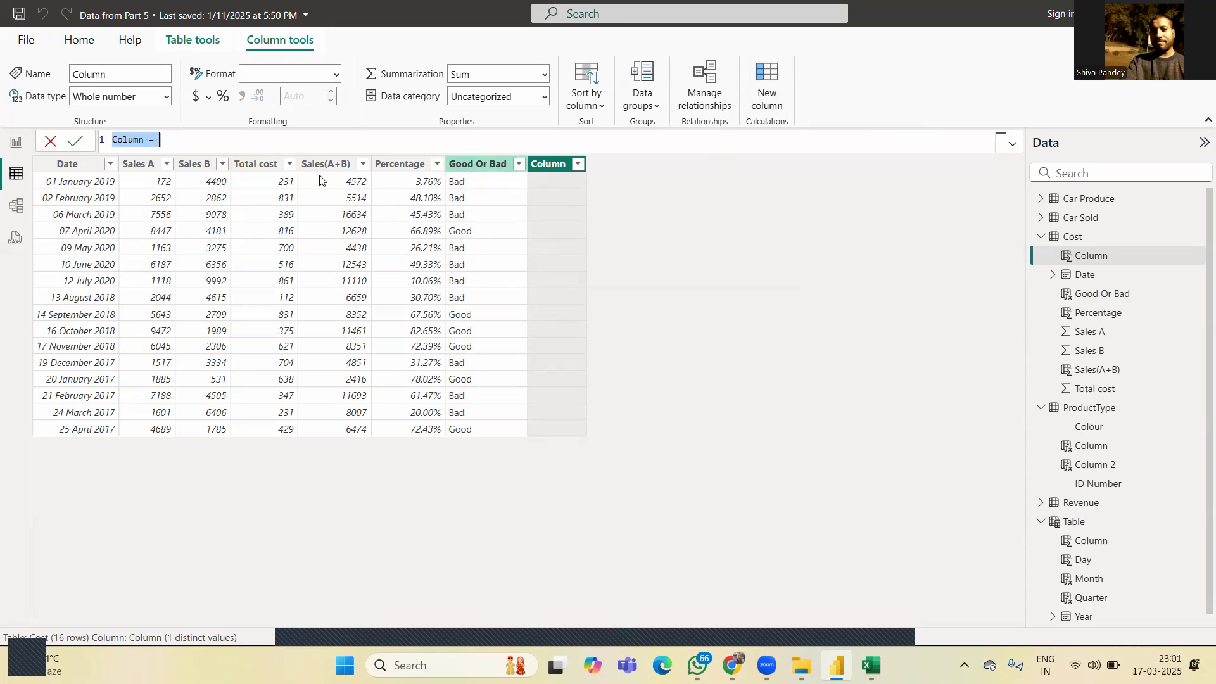
{"action": "left_click", "coordinate": [150, 140]}
{"action": "key", "text": "BackSpace"}
{"action": "key", "text": "BackSpace"}
{"action": "key", "text": "BackSpace"}
{"action": "key", "text": "BackSpace"}
{"action": "key", "text": "BackSpace"}
{"action": "key", "text": "BackSpace"}
{"action": "key", "text": "BackSpace"}
{"action": "key", "text": "BackSpace"}
{"action": "type", "text": "average"}
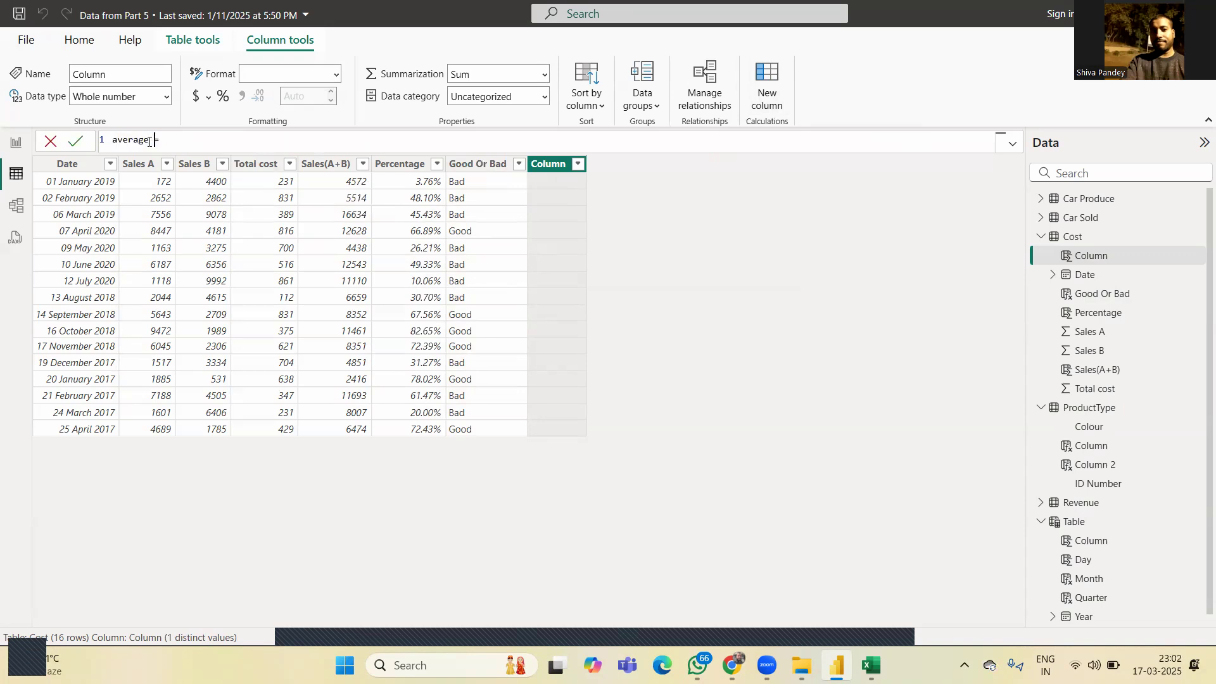
{"action": "key", "text": "BackSpace"}
{"action": "type", "text": "A"}
{"action": "double_click", "coordinate": [149, 141]}
{"action": "left_click", "coordinate": [149, 141]}
{"action": "type", "text": "A+B)"}
Enter AVERAGE([Sales(A+B)]) as the Average(A+B) column's formula and commit it.
{"action": "key", "text": "End"}
{"action": "type", "text": "AVERAGE("}
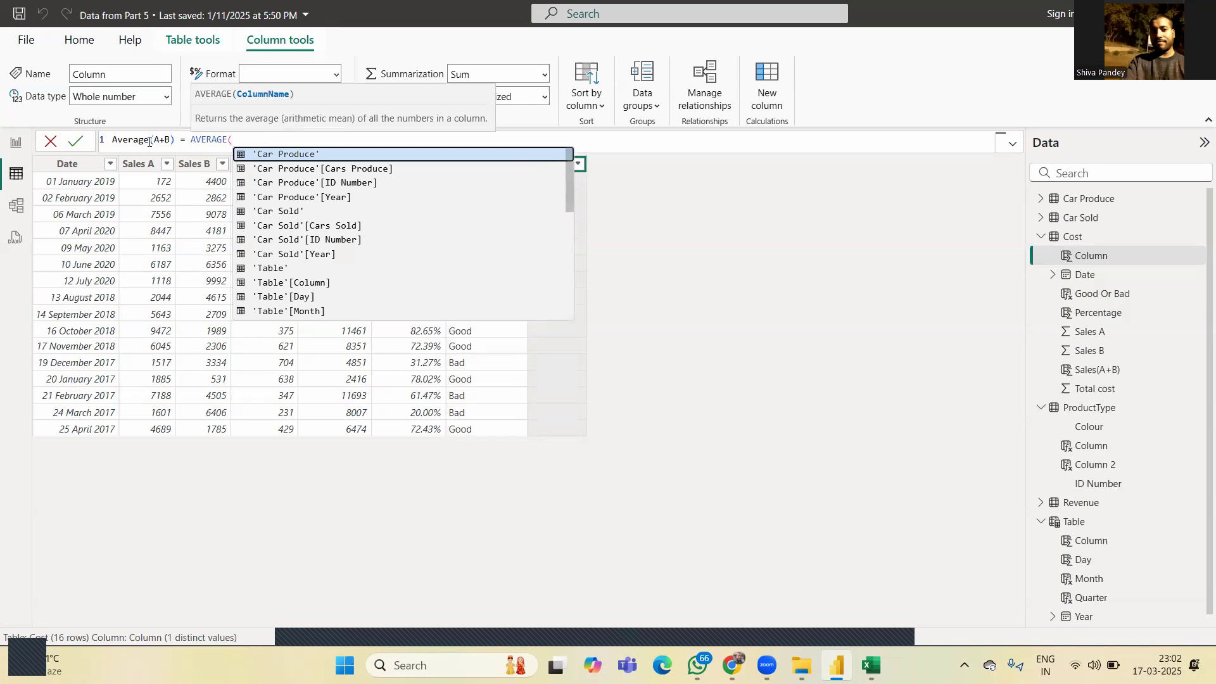
{"action": "type", "text": "["}
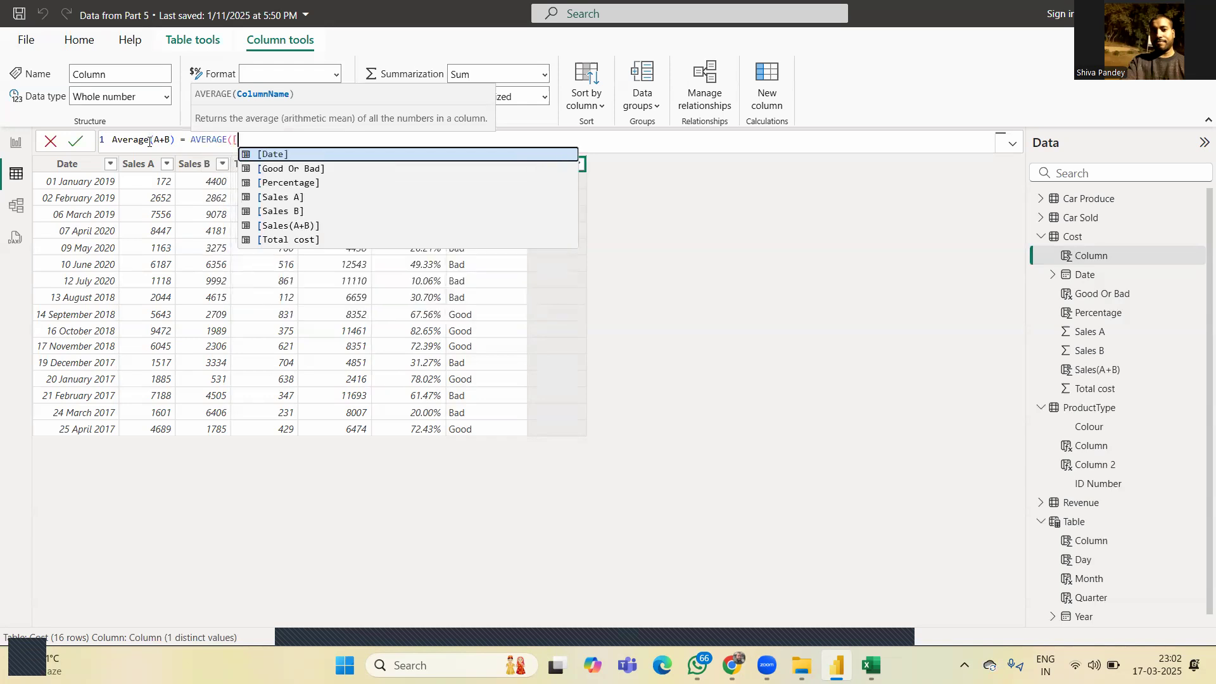
{"action": "key", "text": "Down"}
{"action": "key", "text": "Down"}
{"action": "key", "text": "Down"}
{"action": "key", "text": "Down"}
{"action": "key", "text": "Down"}
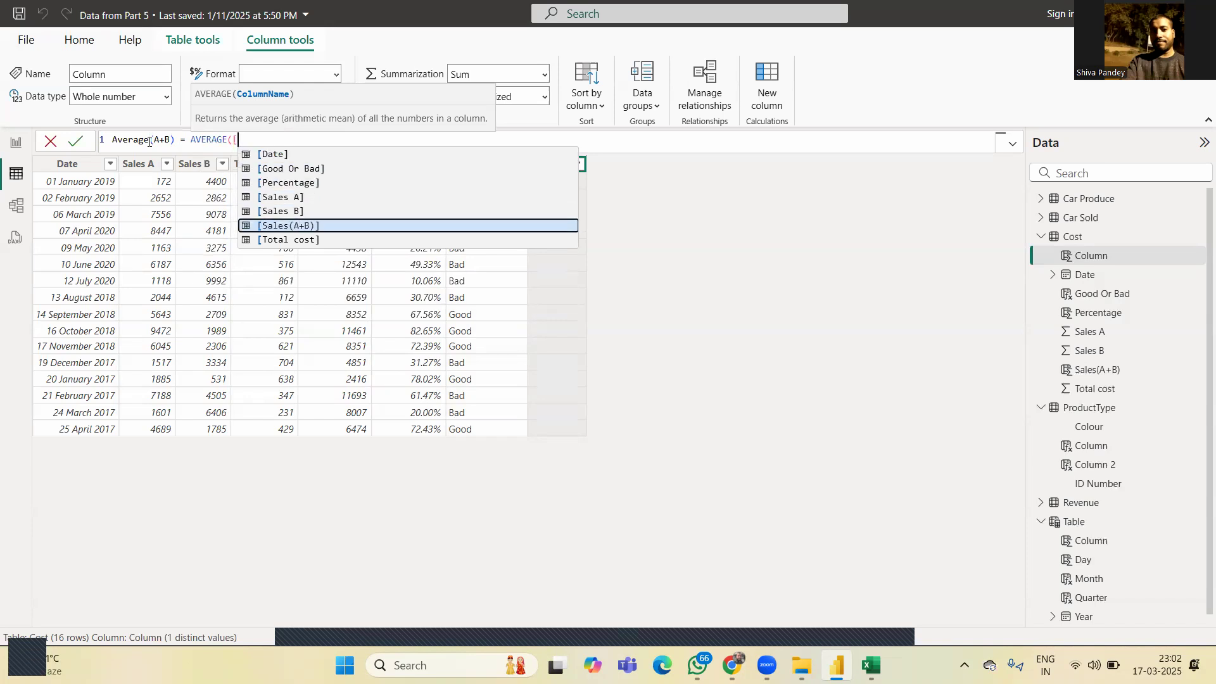
{"action": "key", "text": "Tab"}
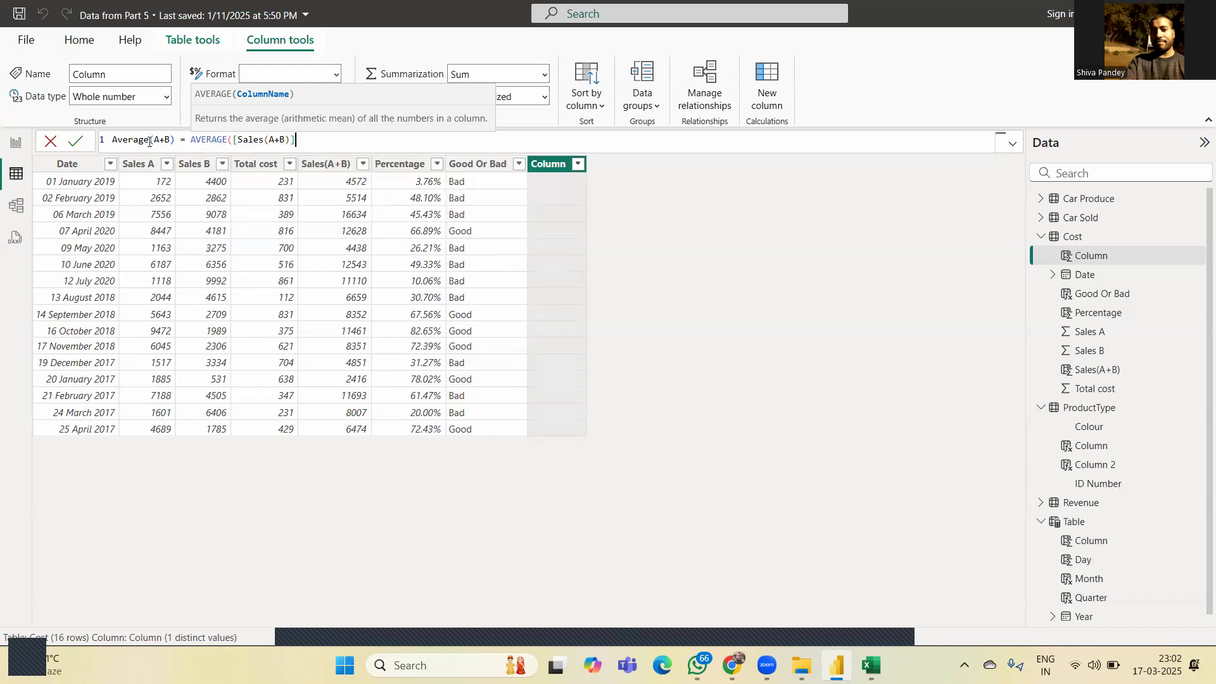
{"action": "type", "text": ")"}
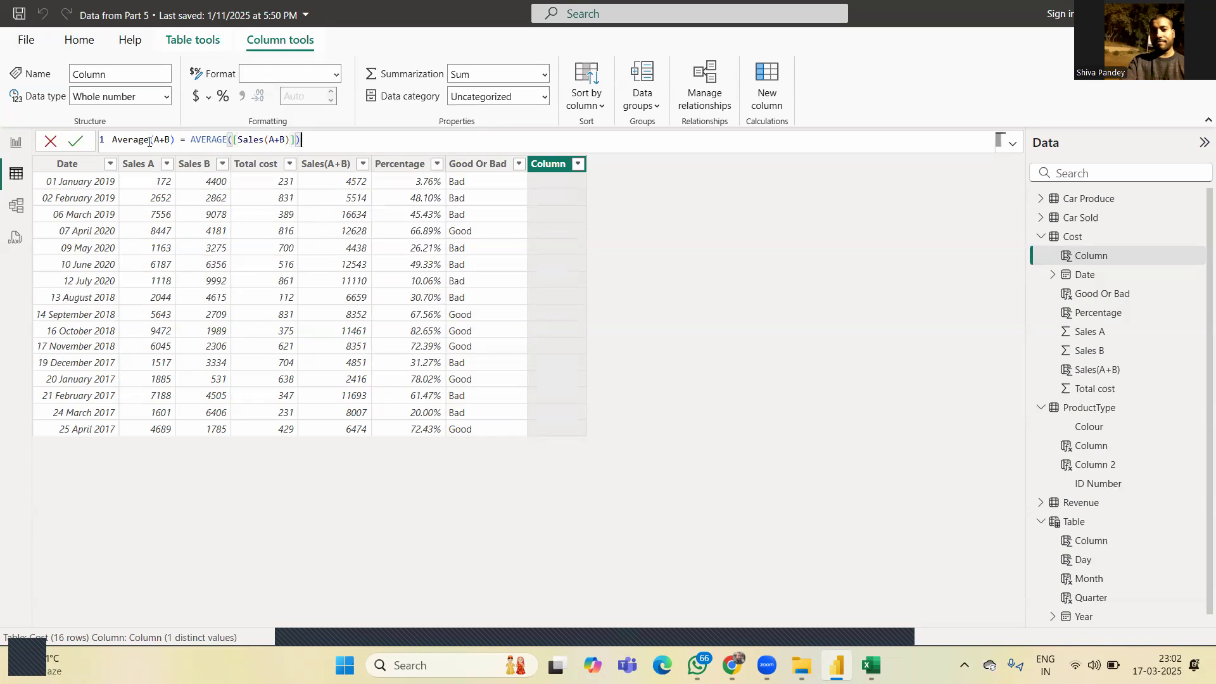
{"action": "key", "text": "Return"}
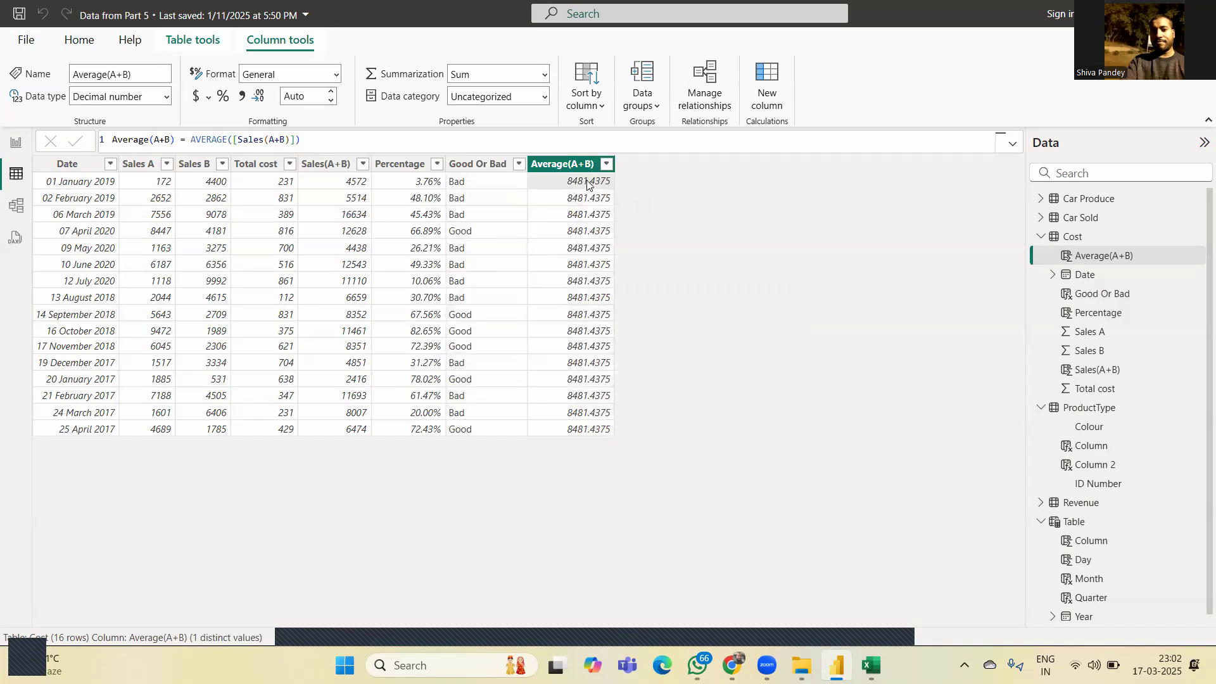
Review the Average(A+B) column's rows and format the column as a percentage.
{"action": "key", "text": "Down"}
{"action": "key", "text": "Up"}
{"action": "key", "text": "Down"}
{"action": "key", "text": "Down"}
{"action": "key", "text": "Down"}
{"action": "key", "text": "Up"}
{"action": "key", "text": "Up"}
{"action": "key", "text": "Up"}
{"action": "key", "text": "Up"}
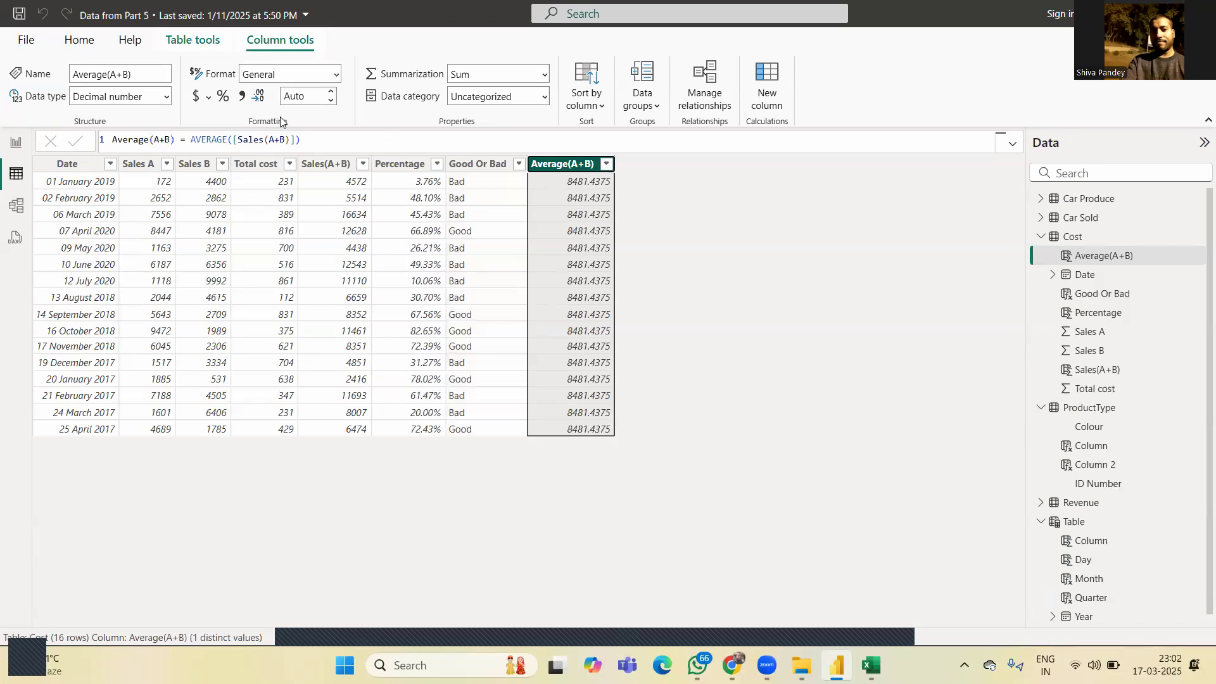
{"action": "left_click", "coordinate": [222, 97]}
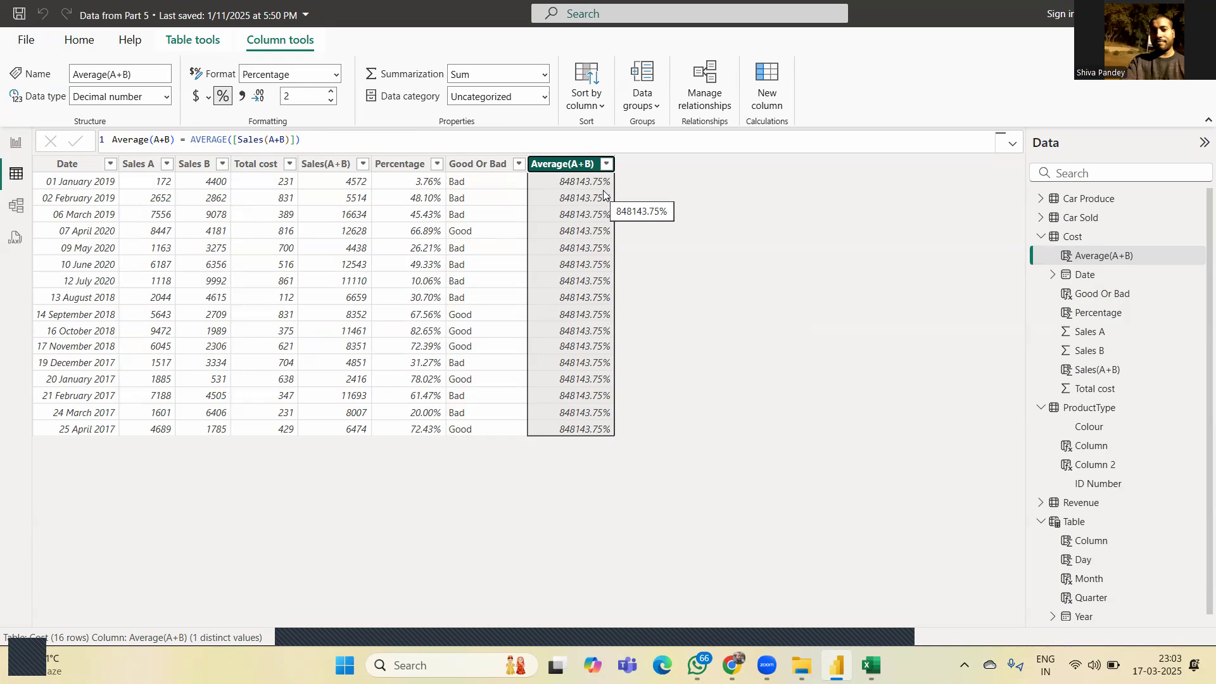
Check the latest messages in the Power BI batch group chat in WhatsApp, and return to the Cost table in Power BI.
{"action": "mouse_move", "coordinate": [735, 668]}
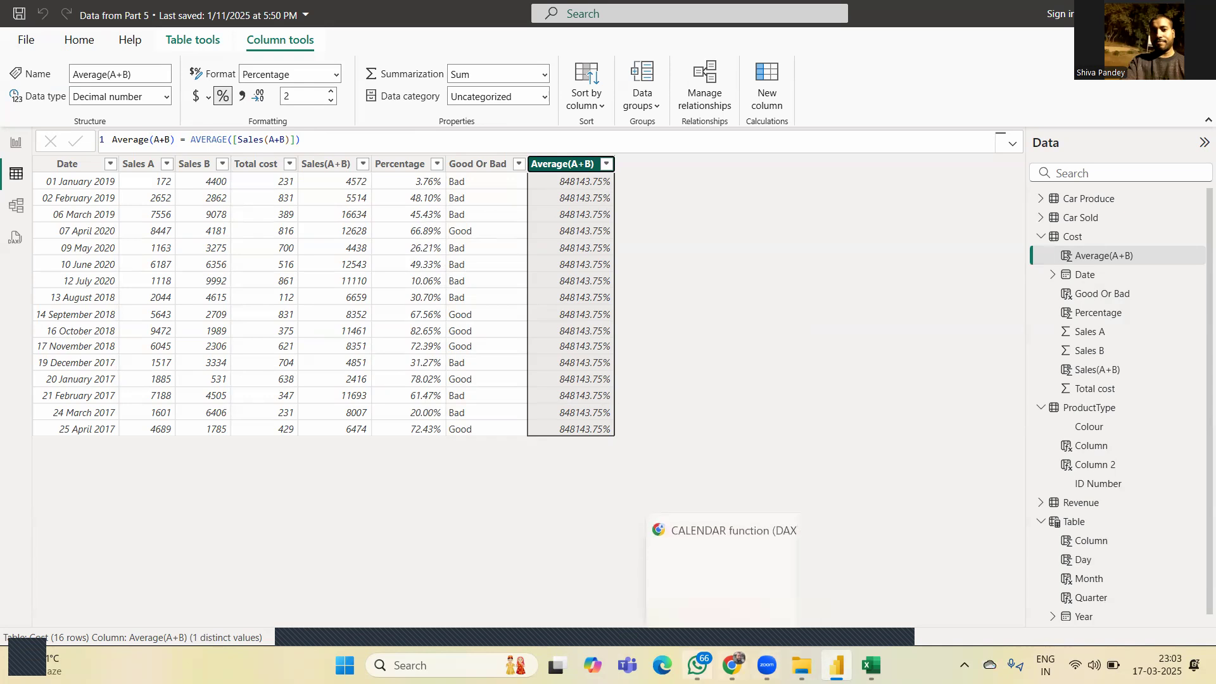
{"action": "left_click", "coordinate": [697, 665]}
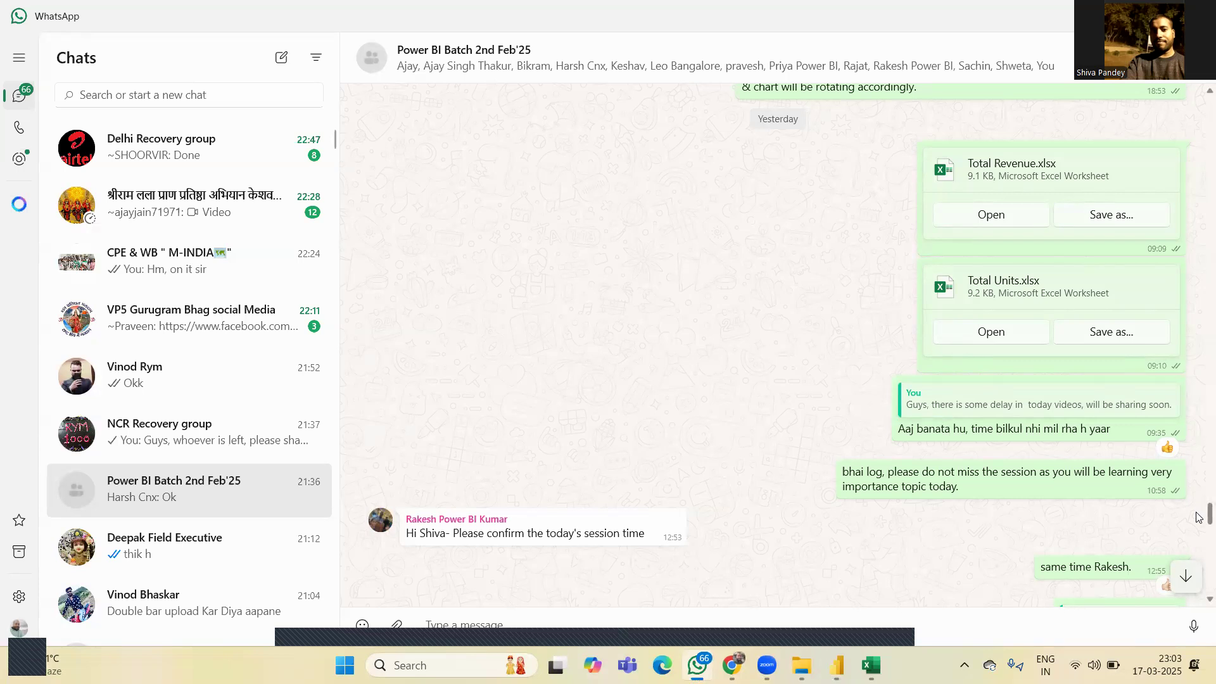
{"action": "left_click_drag", "start_coordinate": [1197, 513], "coordinate": [1198, 561]}
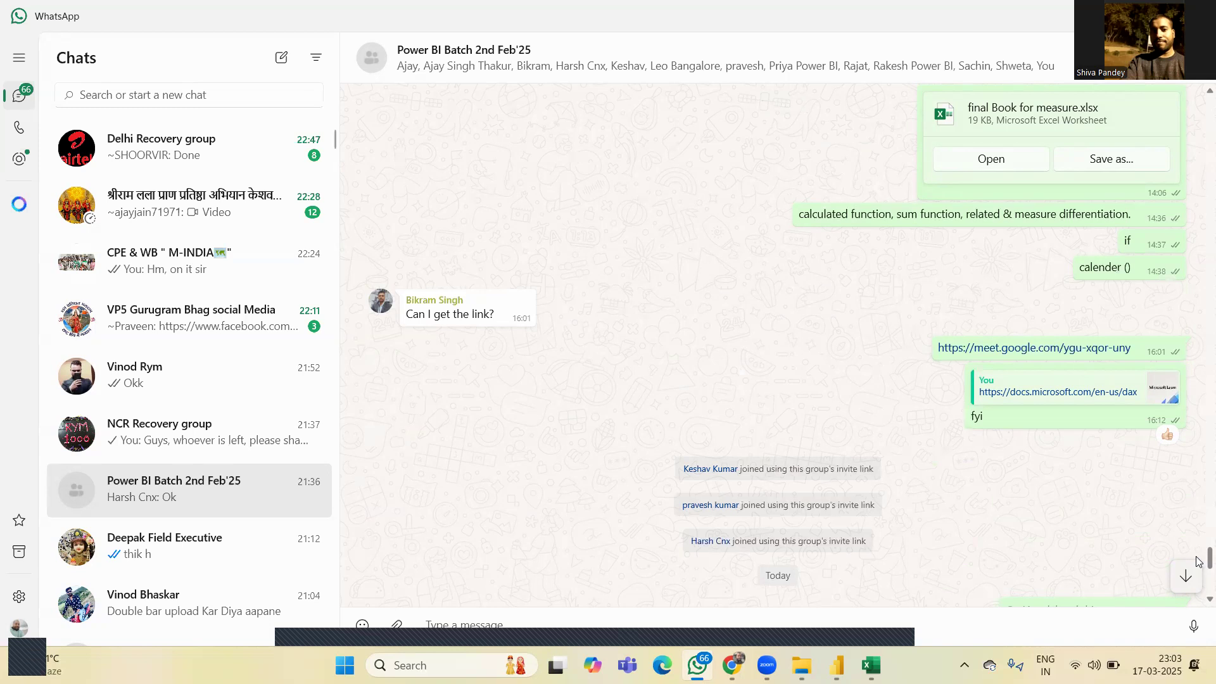
{"action": "left_click", "coordinate": [1186, 576]}
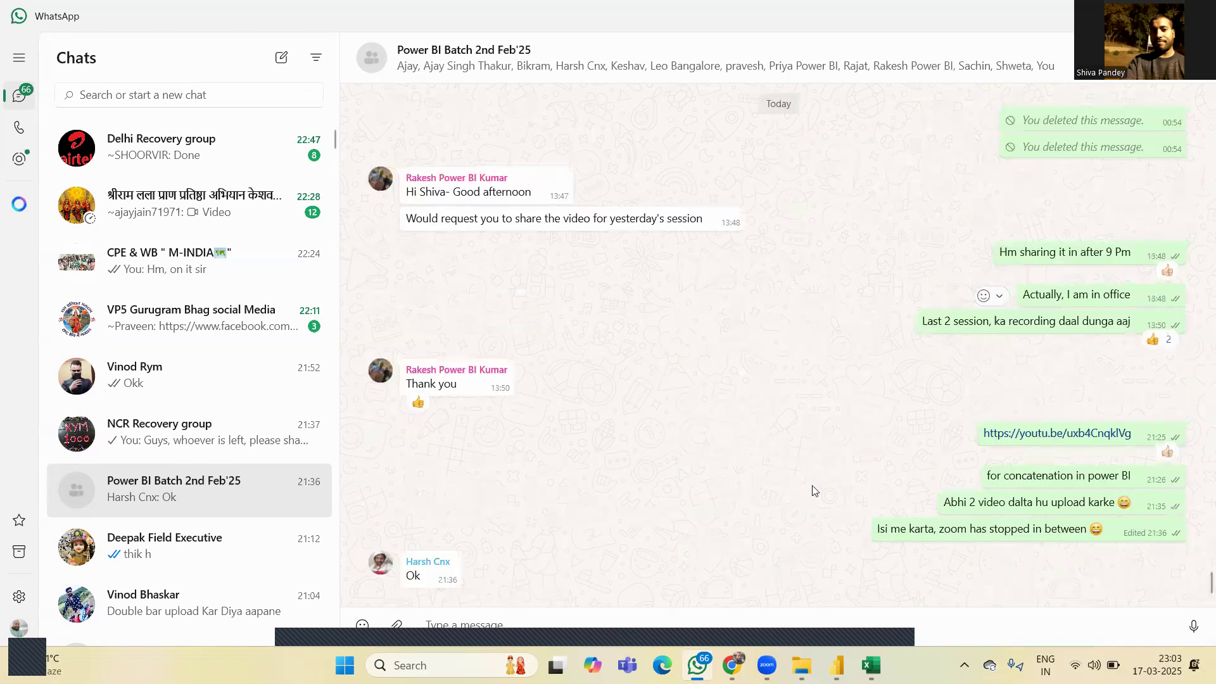
{"action": "left_click", "coordinate": [768, 653]}
{"action": "mouse_move", "coordinate": [732, 657]}
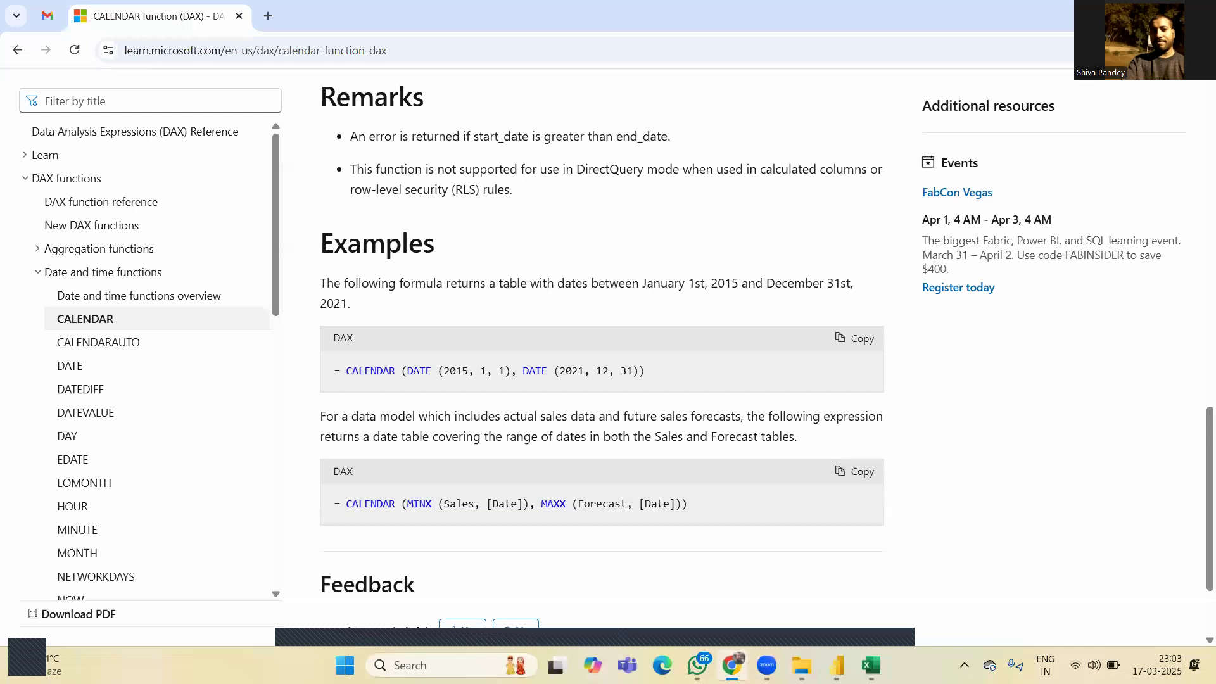
{"action": "left_click", "coordinate": [837, 665]}
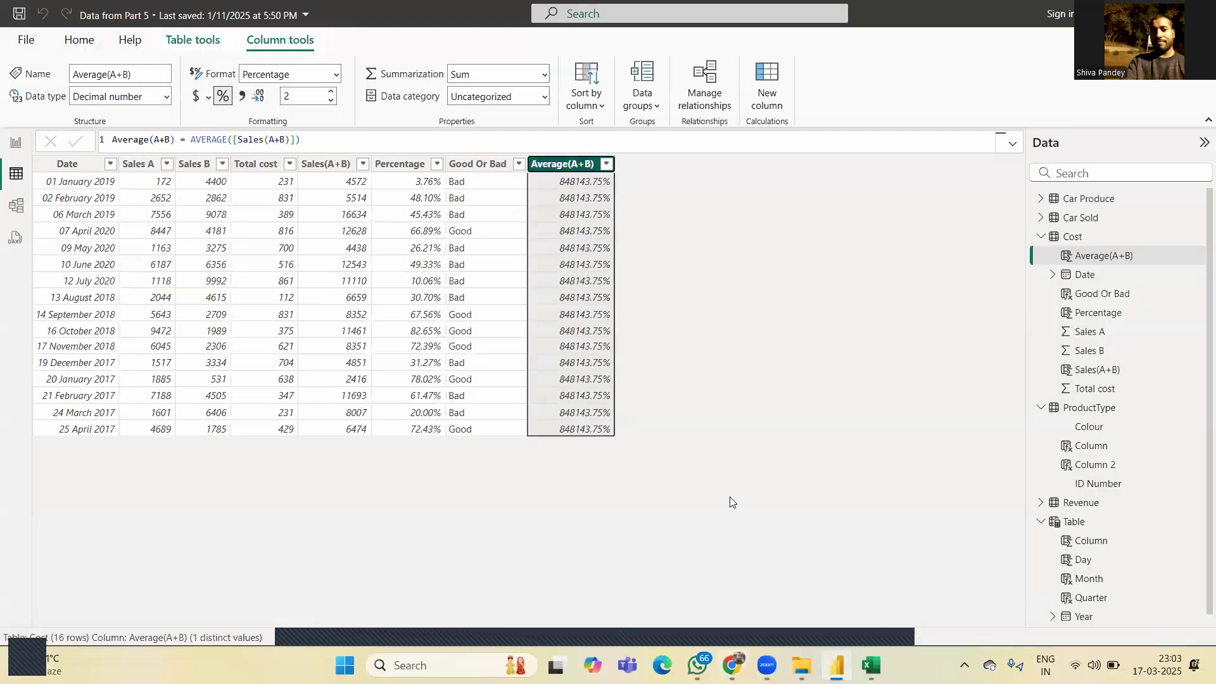